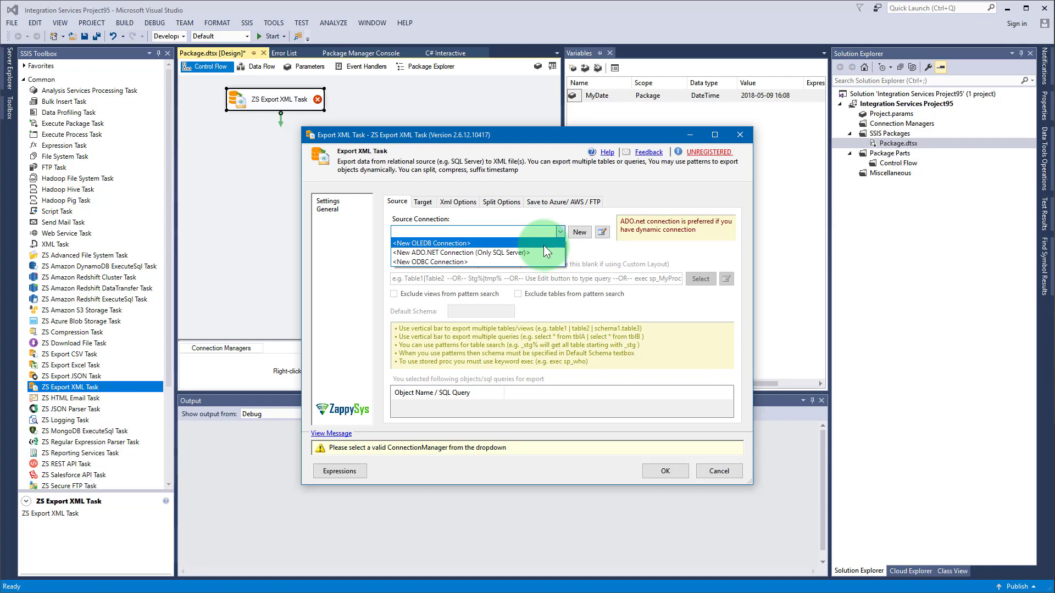
- Create a new OLEDB source connection for the Export XML Task using (localdb)\default.MyDatabase
left_click(542, 245)
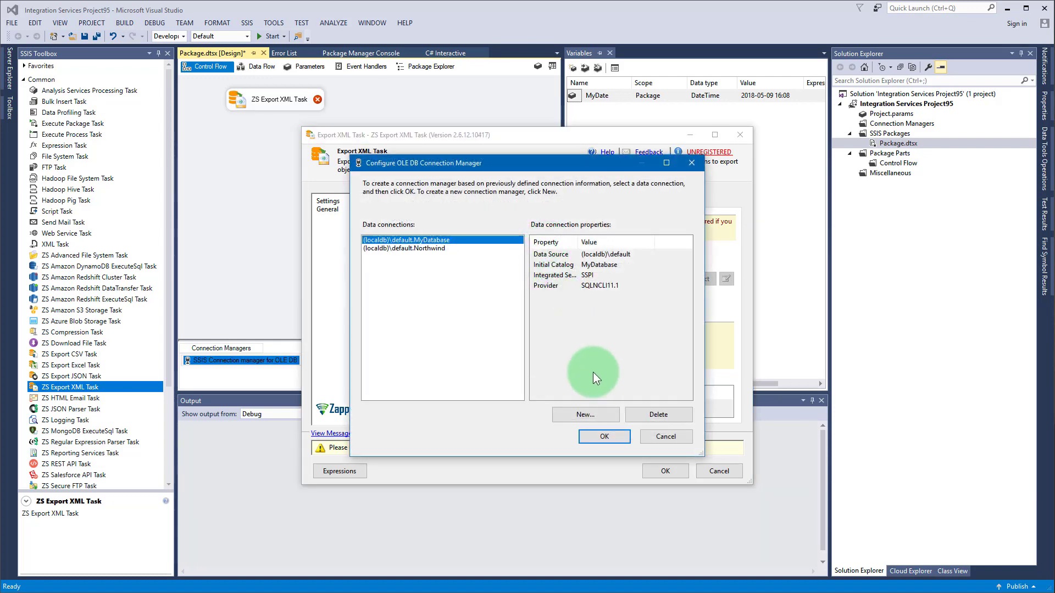
left_click(604, 438)
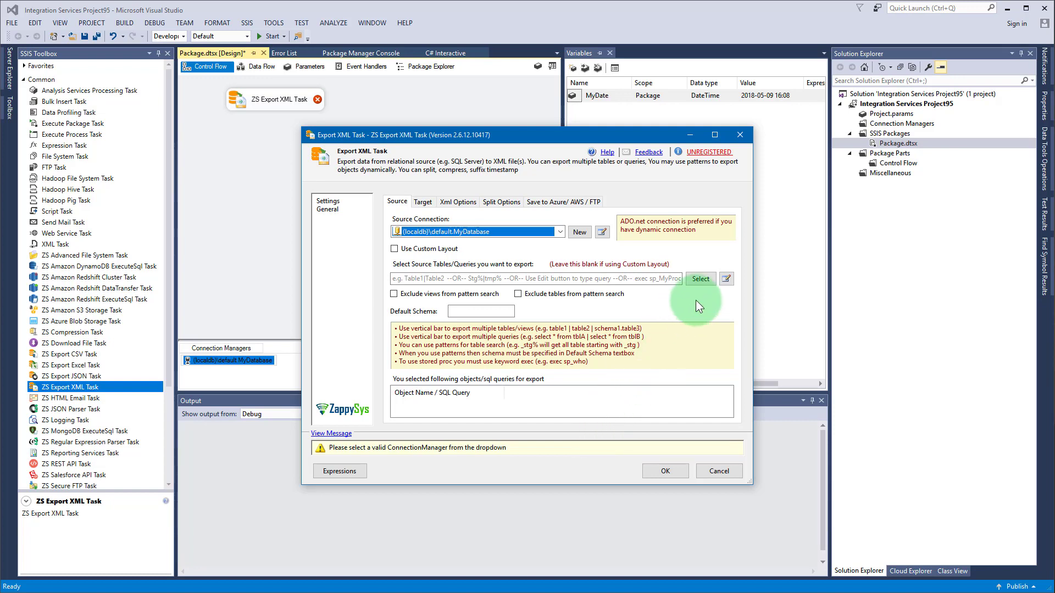
- Select the Customers, OrderDetails and Orders tables for export and append |MyOtherTable to the source list
left_click(699, 279)
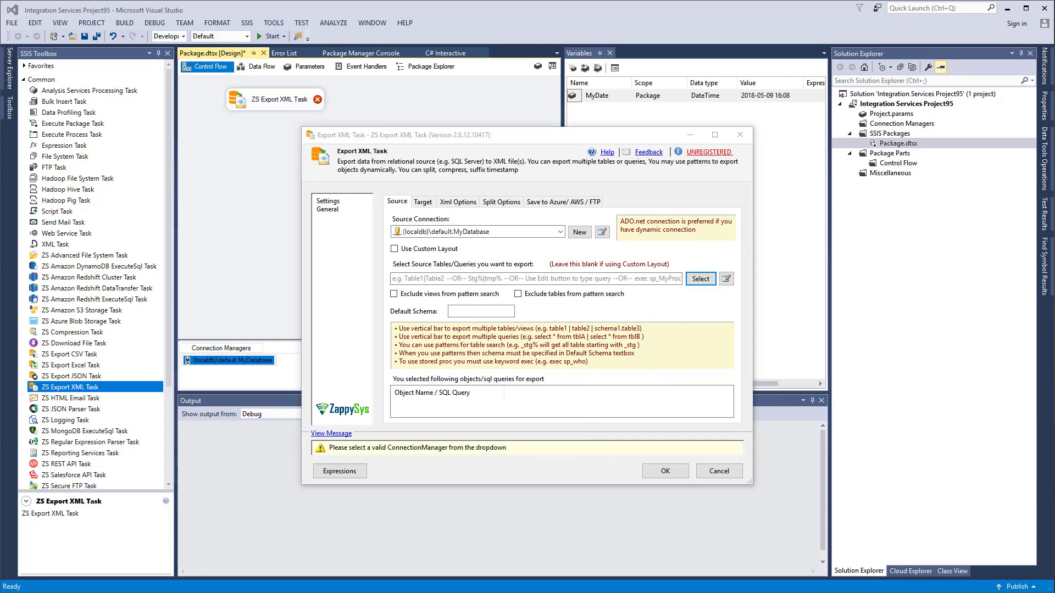
left_click_drag(0, 0, 455, 124)
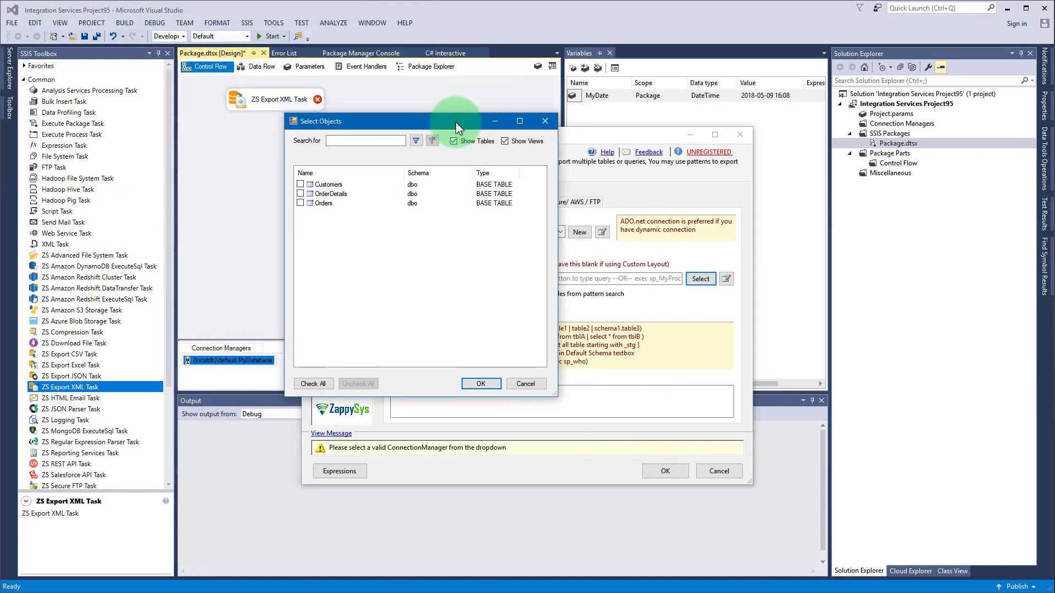
left_click(300, 185)
left_click(300, 194)
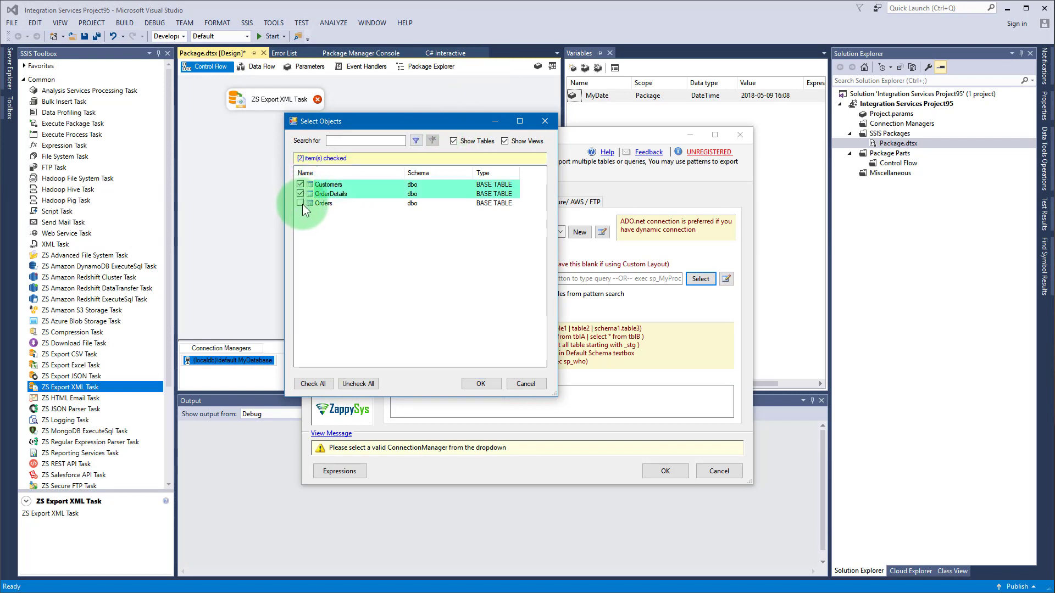
left_click(300, 205)
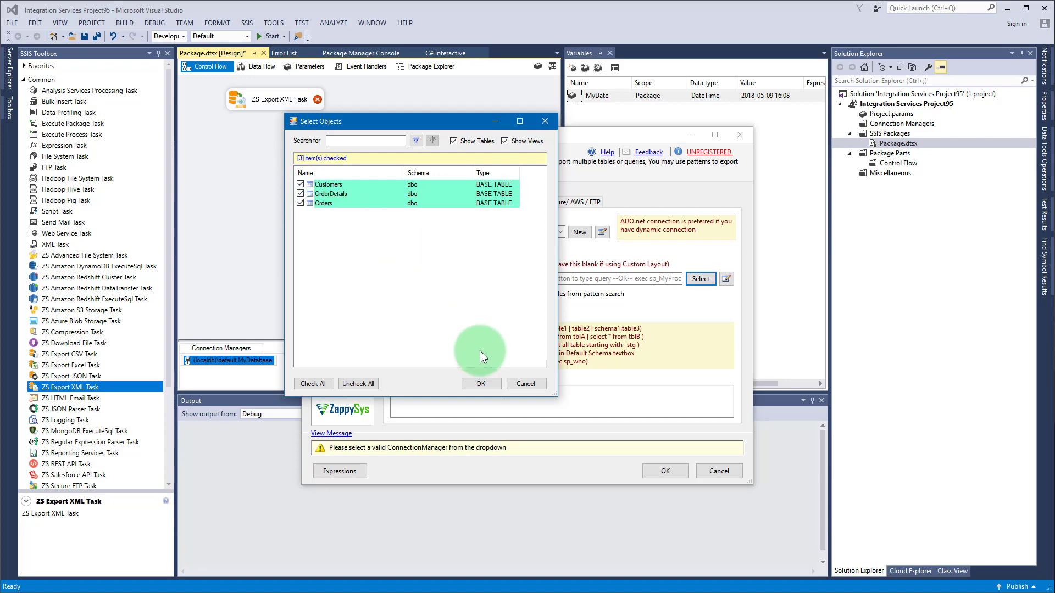
left_click(481, 385)
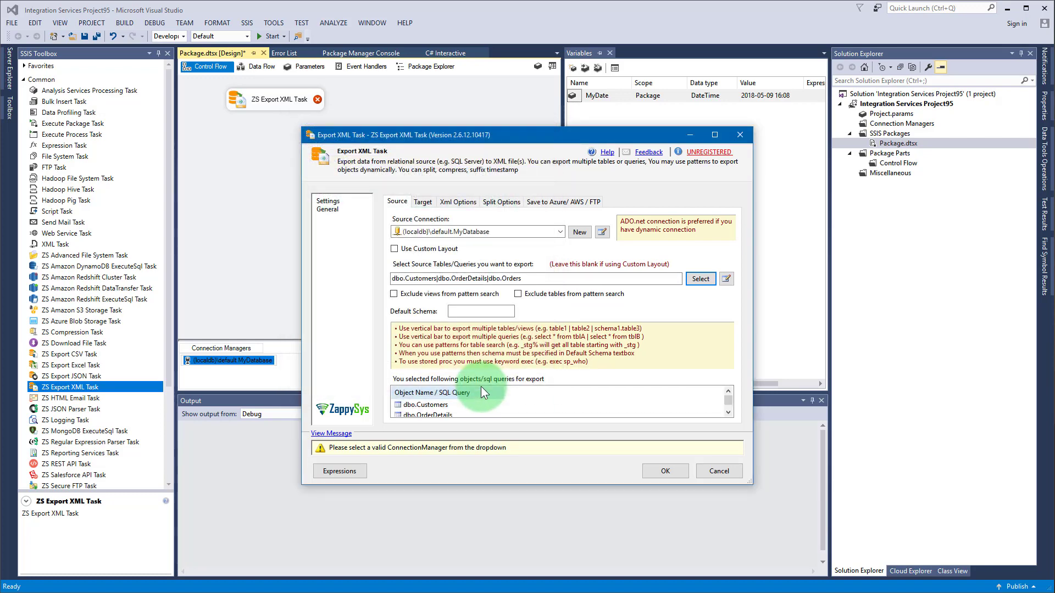
left_click(559, 277)
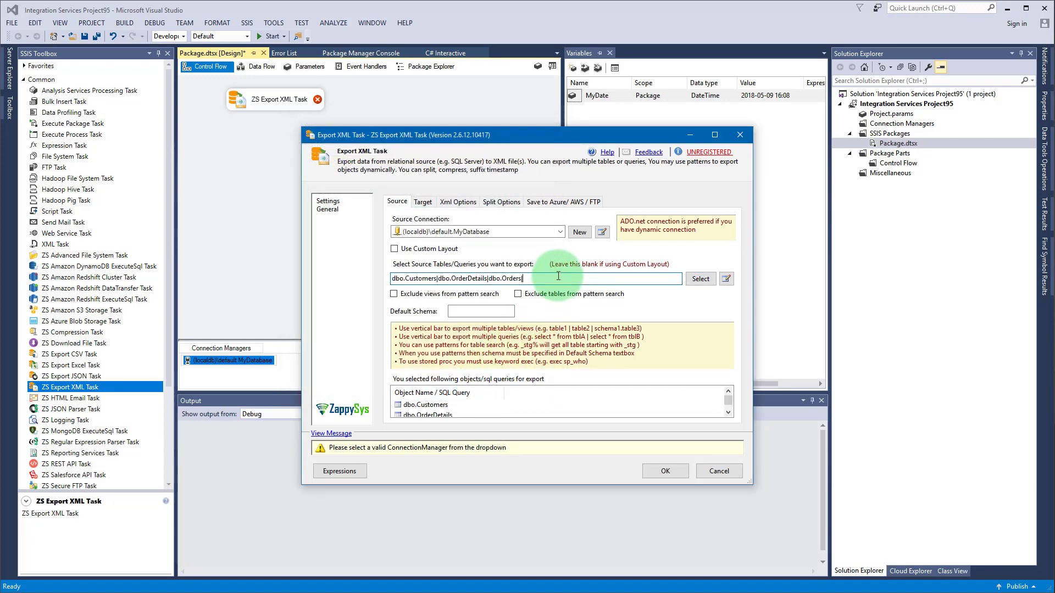
type("|MyOtherTable")
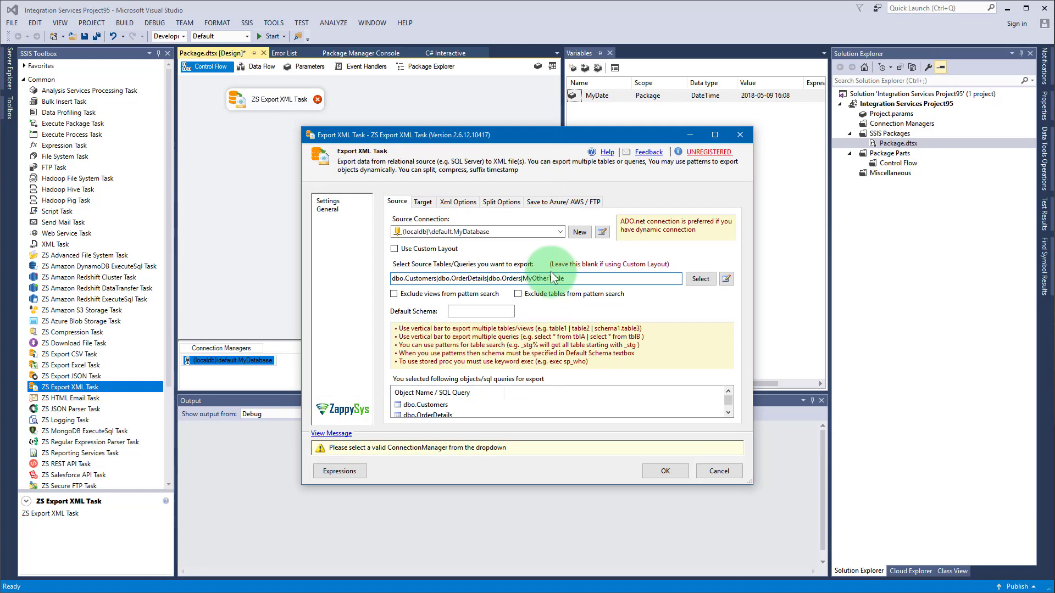
- Enable the exclusion of views and tables from pattern search, and turn both options off again
left_click(495, 294)
left_click(543, 295)
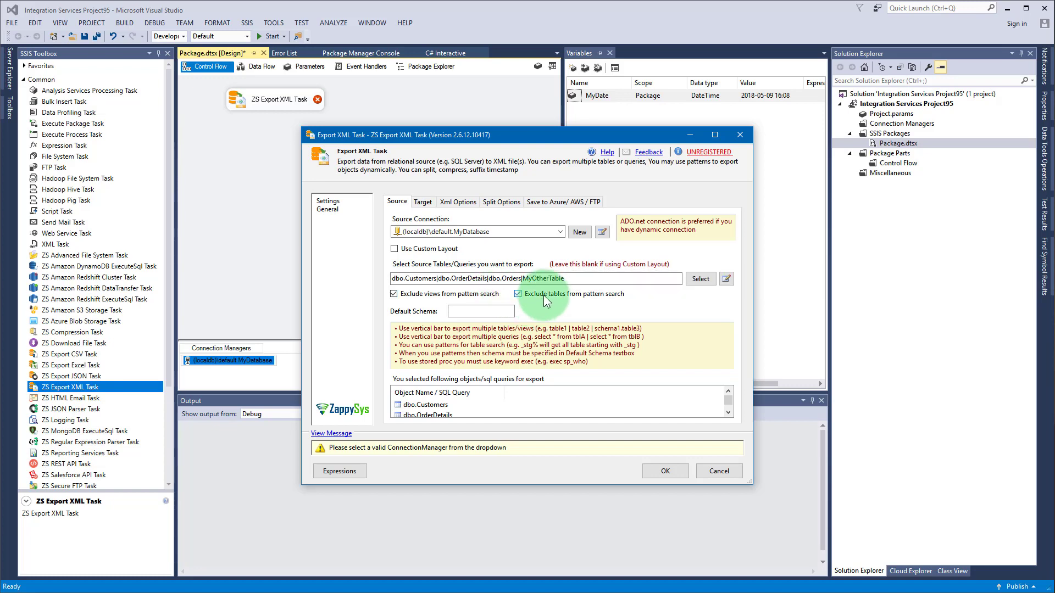
left_click(526, 296)
left_click(489, 296)
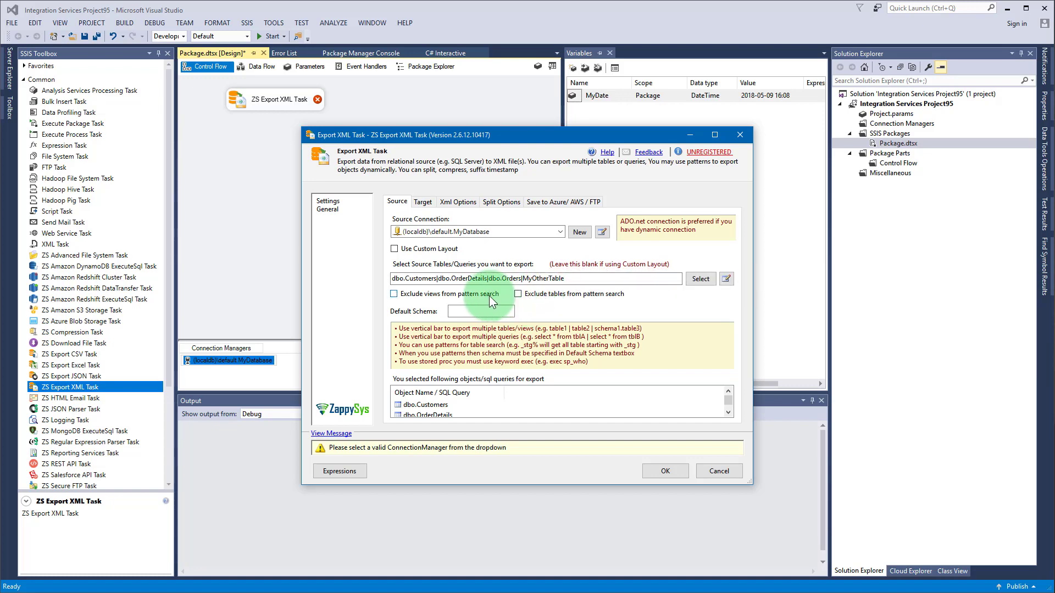
- Replace the source table list with Customers|Order% and enable the custom layout
left_click_drag(566, 278, 388, 279)
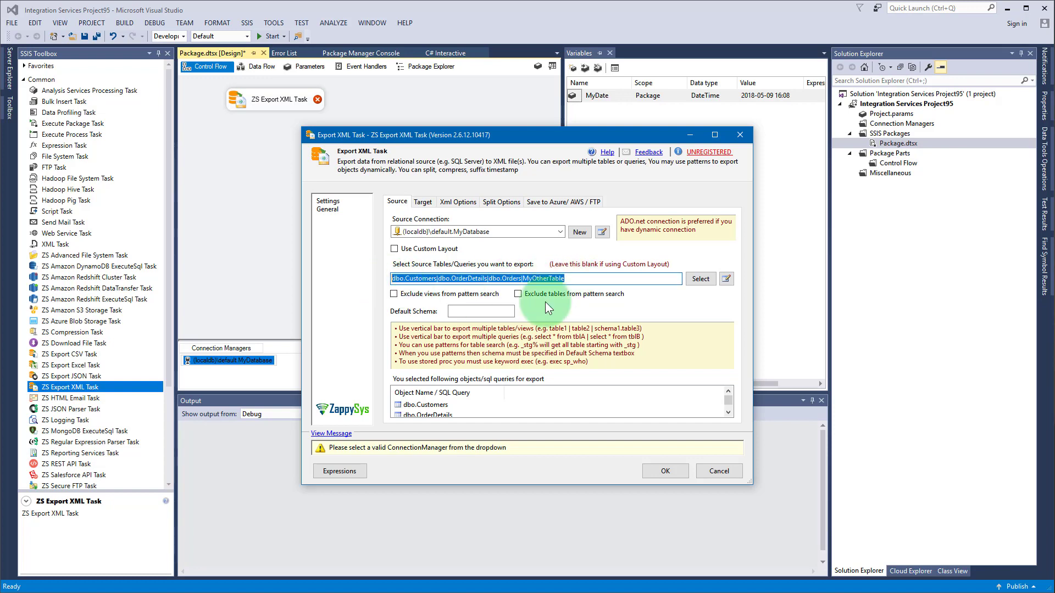
type("Customers")
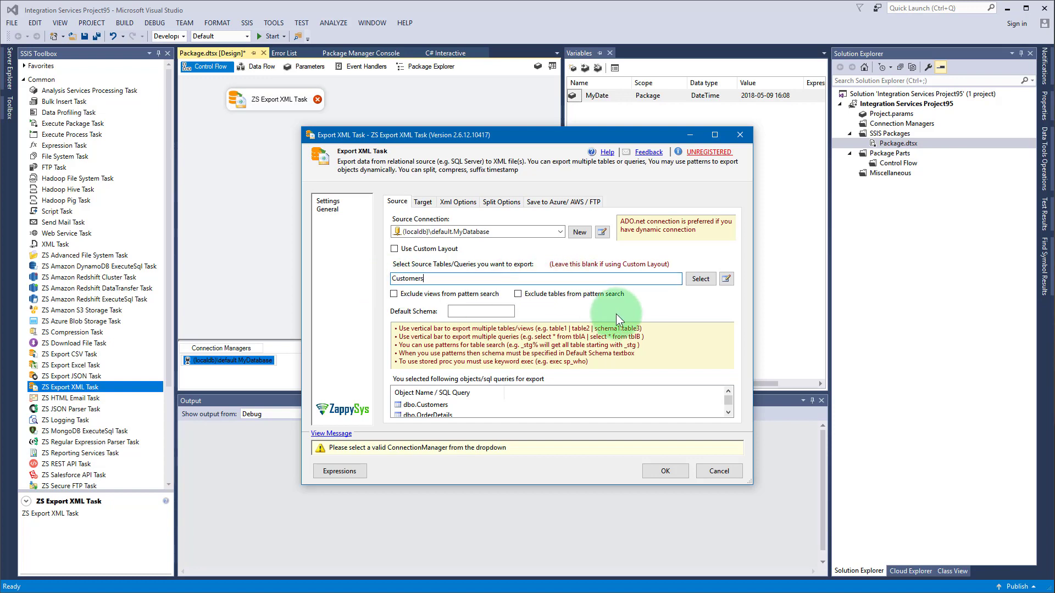
type("|Order%")
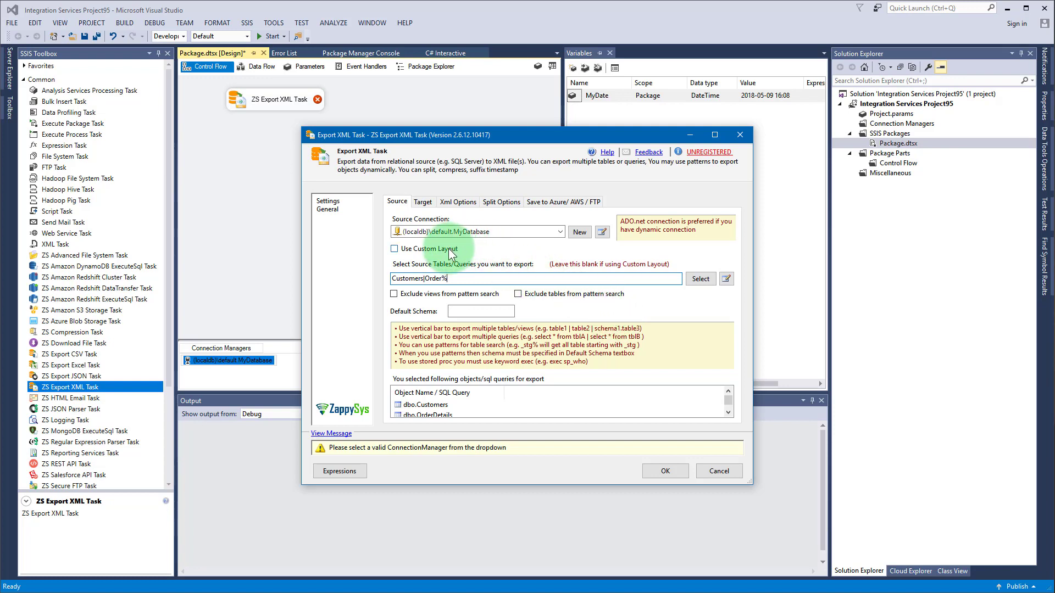
left_click(450, 252)
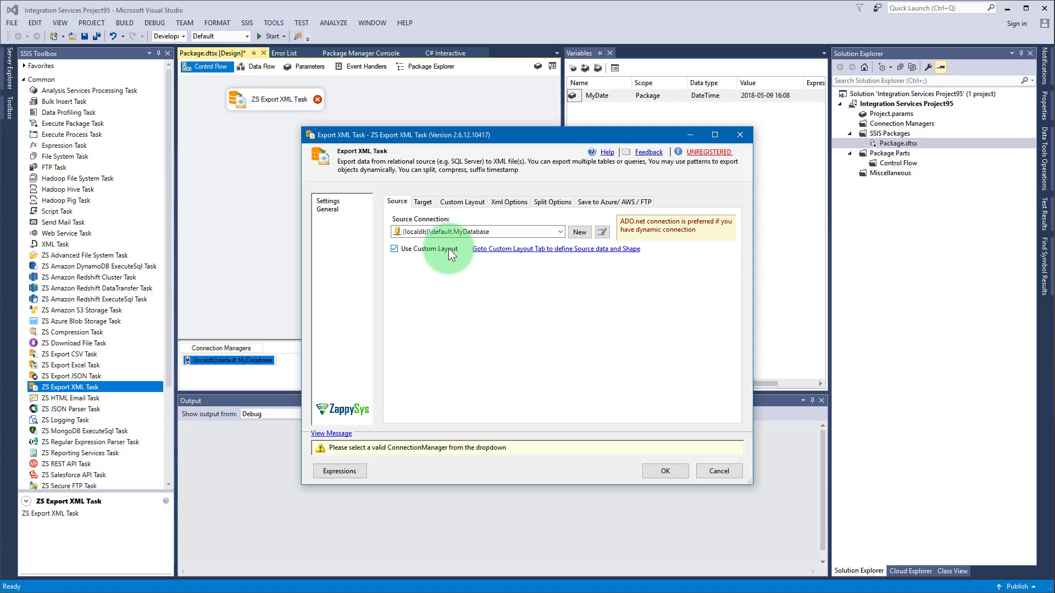
- Compare expected-result-simple.xml in Visual Studio Code with the Orders query results in SQL Server Management Studio, and narrow the XML window beside the task dialog
key("alt+Tab")
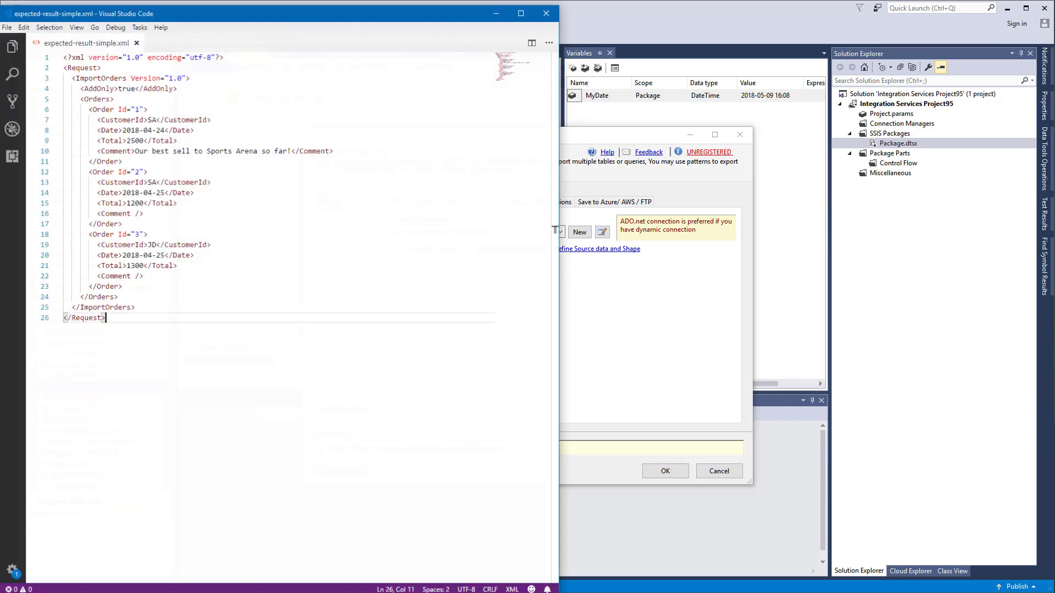
key("alt+Tab")
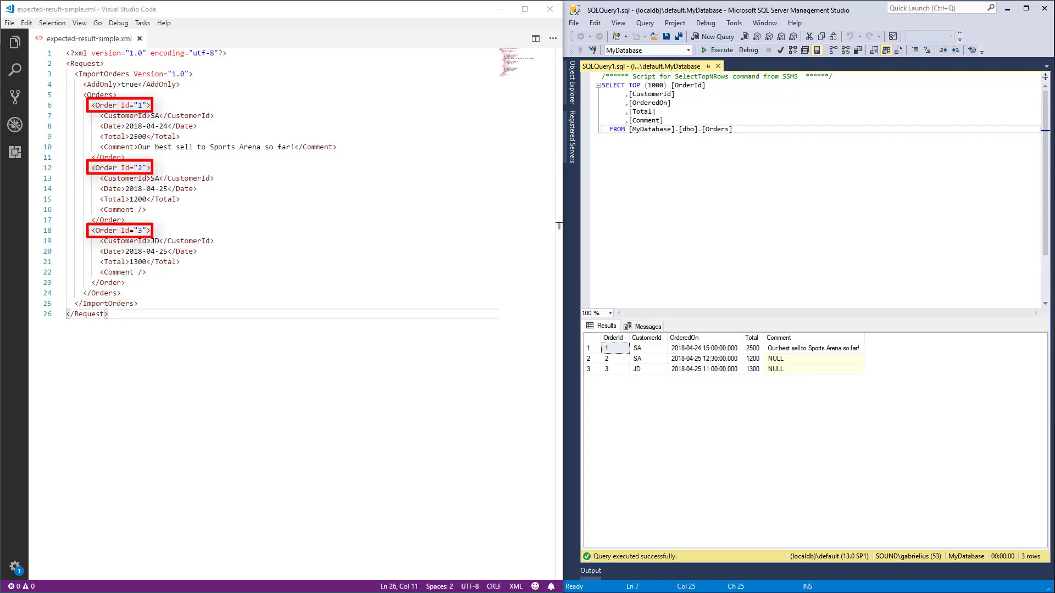
left_click(1003, 5)
left_click_drag(567, 127, 278, 255)
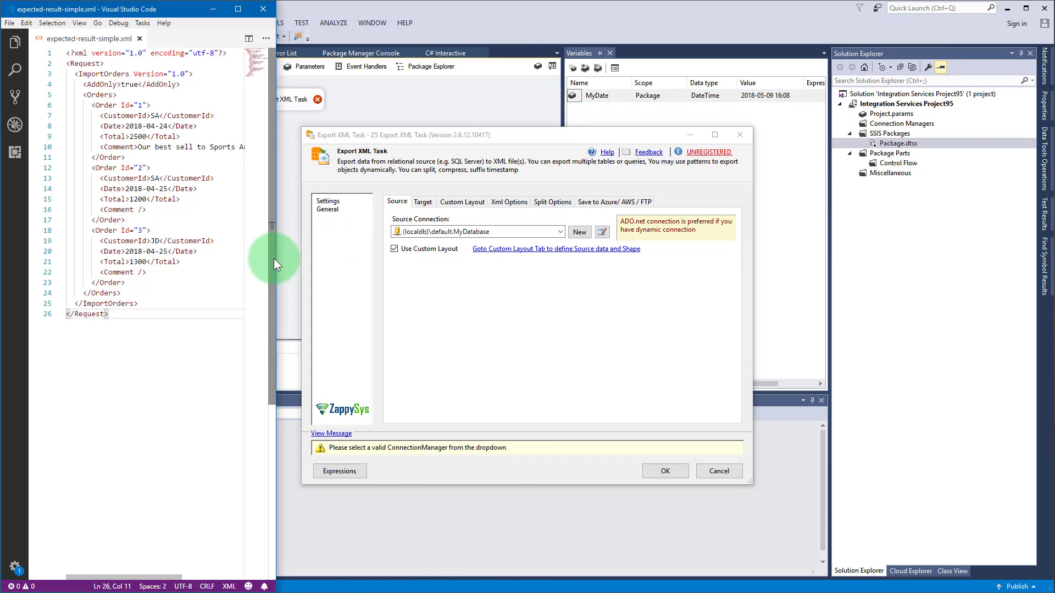
- Add a root dataset named Orders to the custom layout, with Order as its row element name
left_click(463, 204)
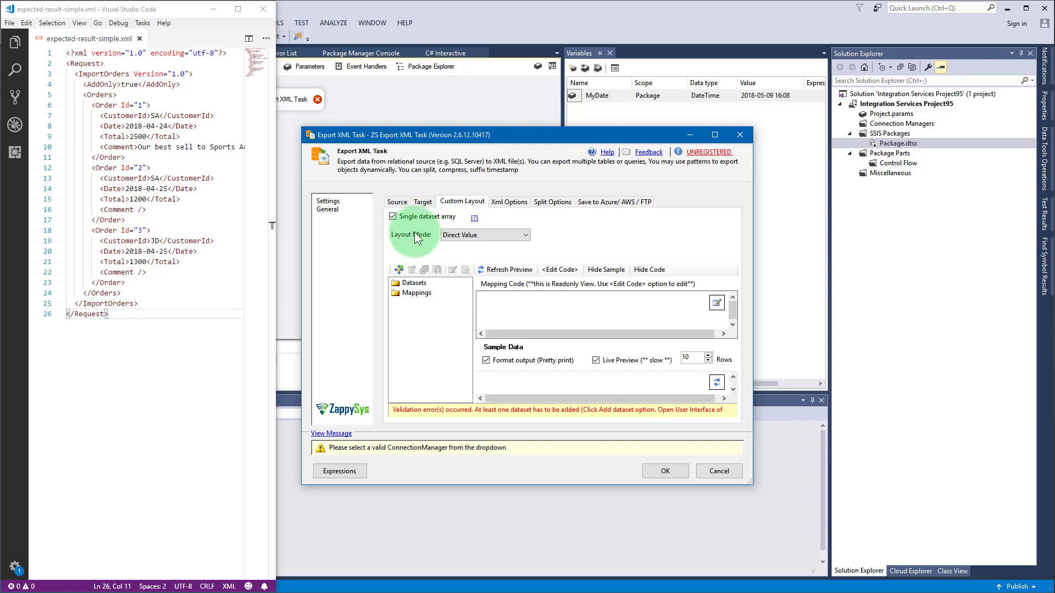
right_click(424, 283)
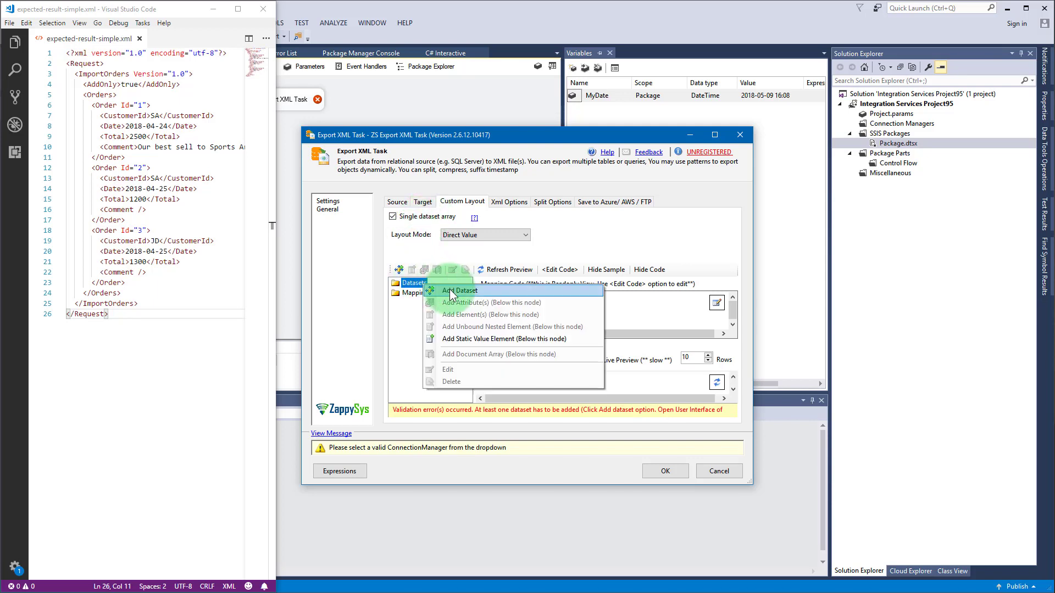
left_click(450, 291)
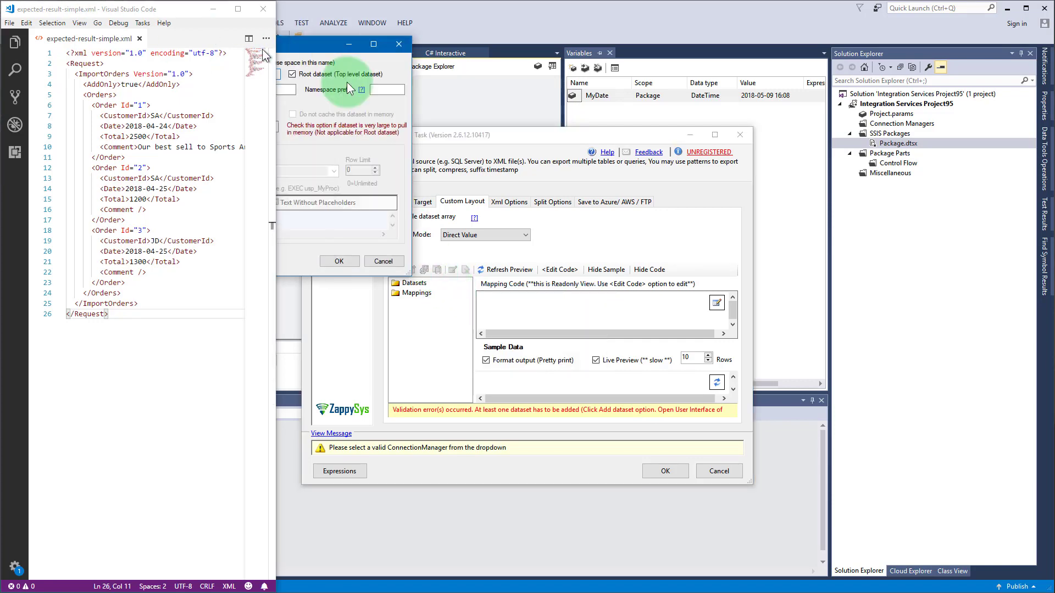
left_click_drag(347, 81, 500, 215)
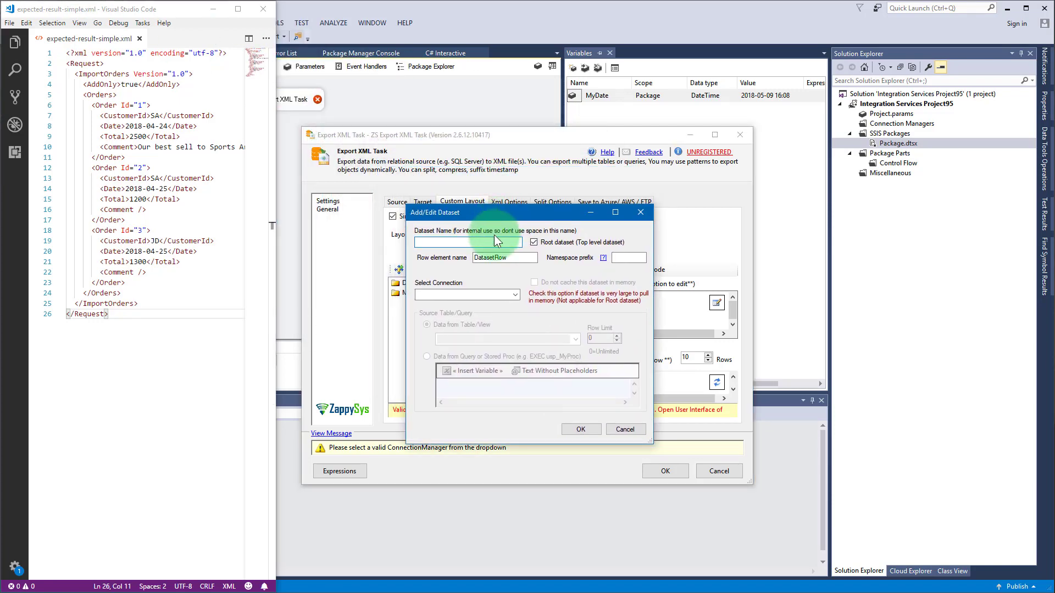
left_click(492, 239)
type("Orders")
double_click(499, 257)
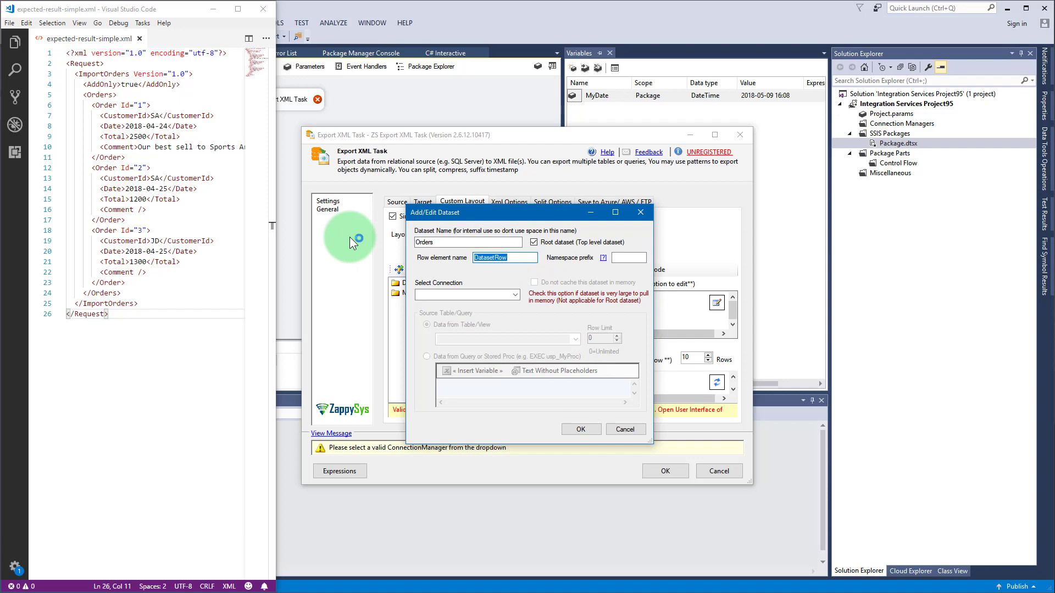
type("Order")
- Set the dataset's connection to (localdb)\default.MyDatabase and its source table to [dbo].[Orders]
left_click(516, 295)
left_click(504, 305)
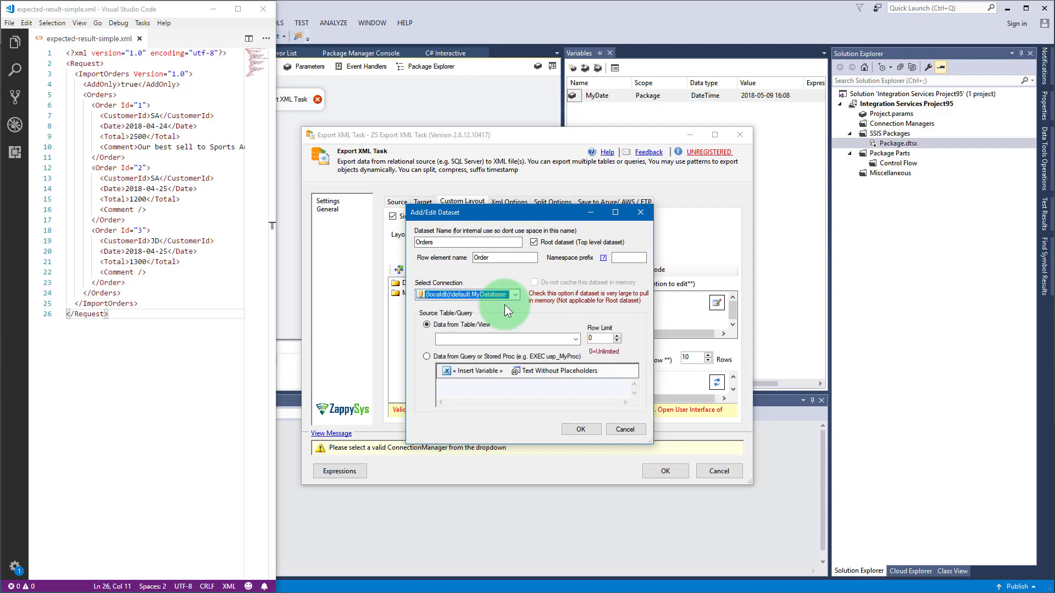
left_click(576, 340)
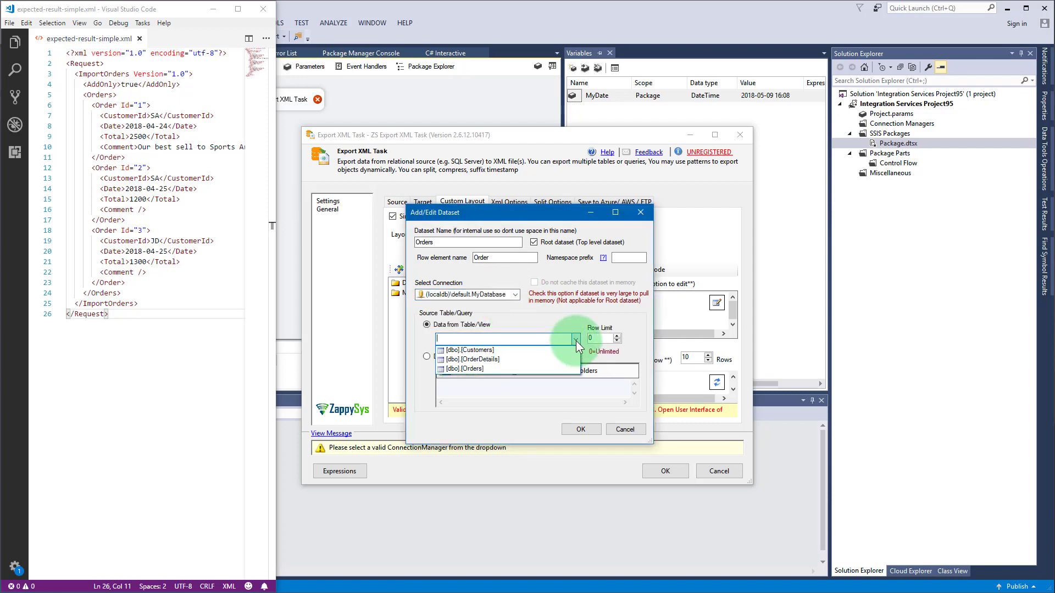
left_click(555, 369)
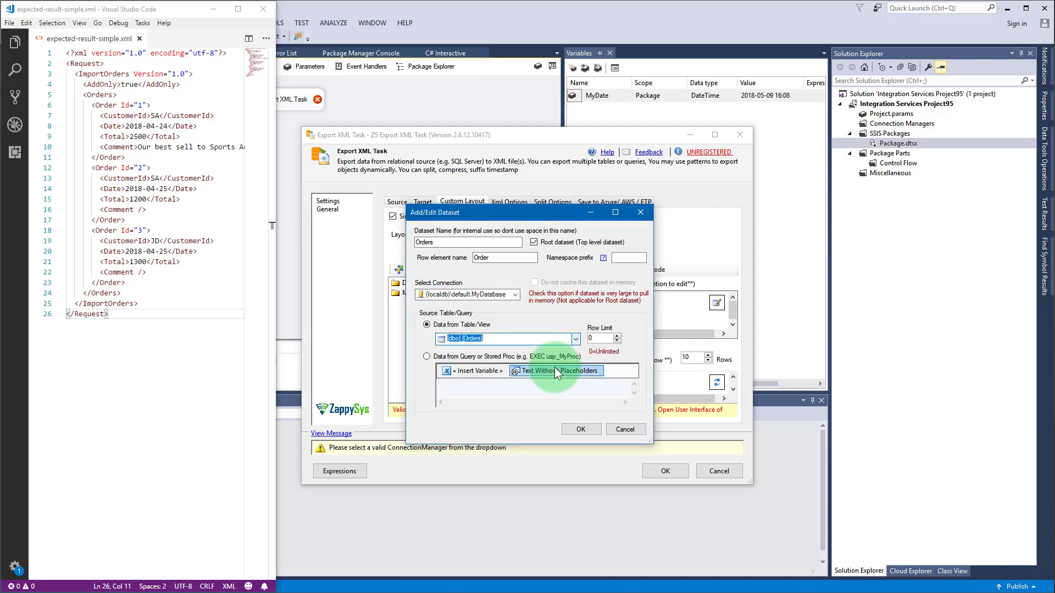
- Switch the dataset's source to a query and enter EXEC dbo.MyProc '{{User::MyDate}}', inserting the MyDate variable as the parameter
left_click(522, 356)
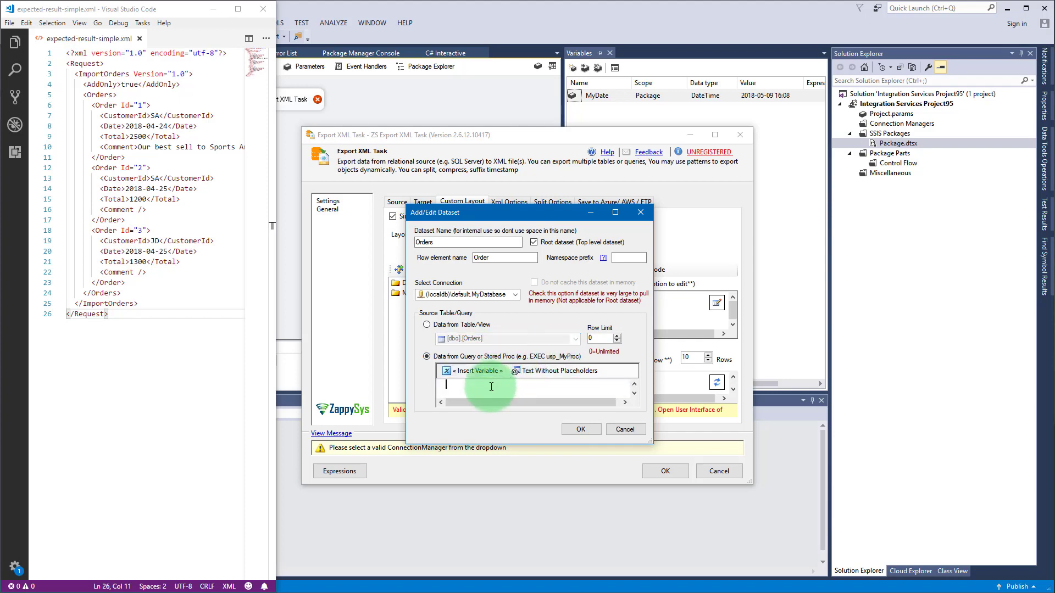
type("EXEC dbo.MyP")
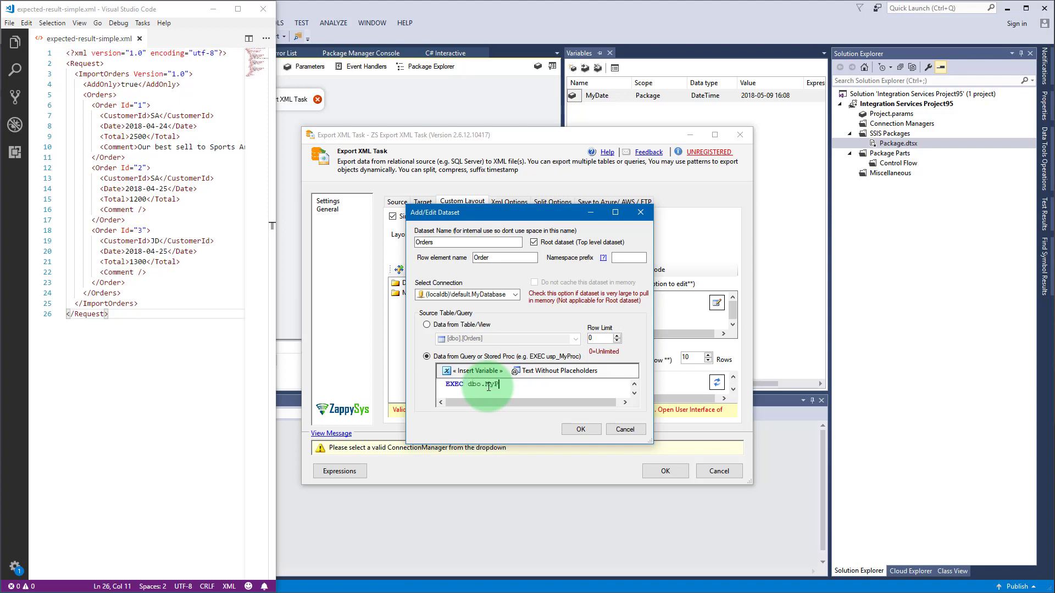
type("roc '")
left_click(476, 371)
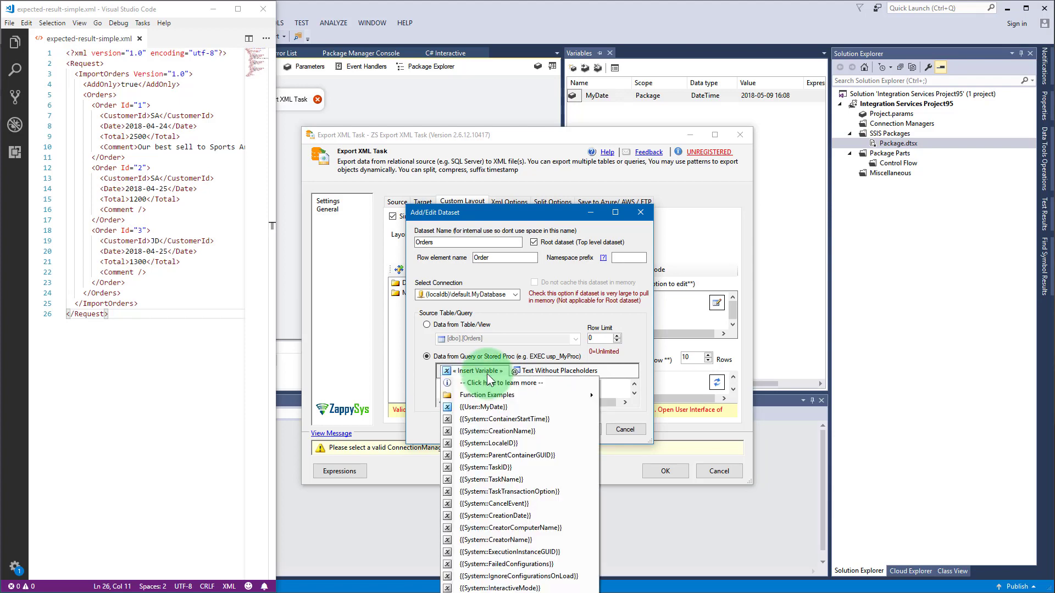
left_click(515, 407)
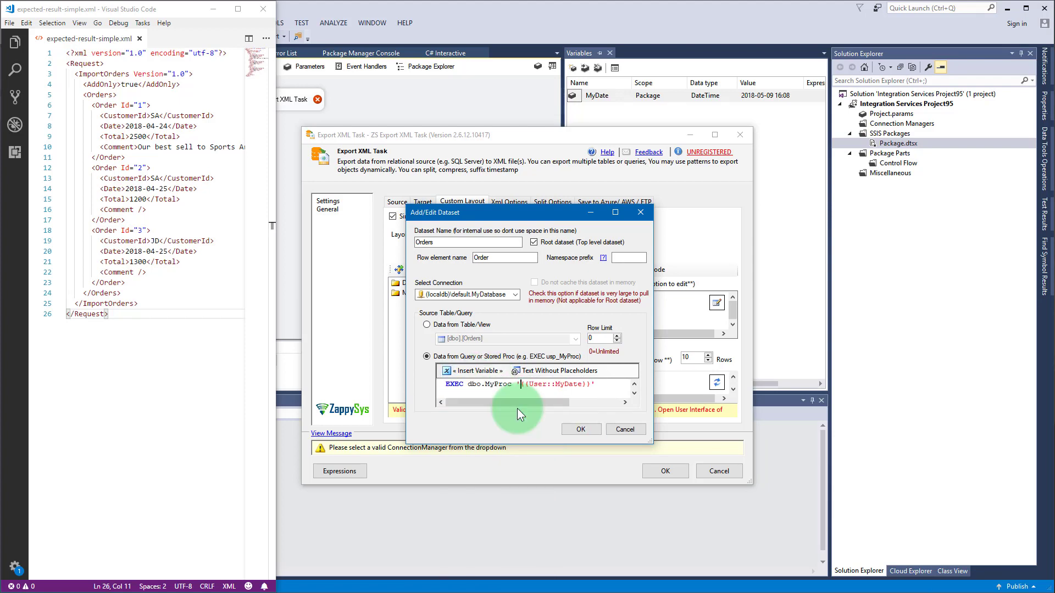
- Switch the dataset's source back to the [dbo].[Orders] table and save the dataset
left_click(460, 325)
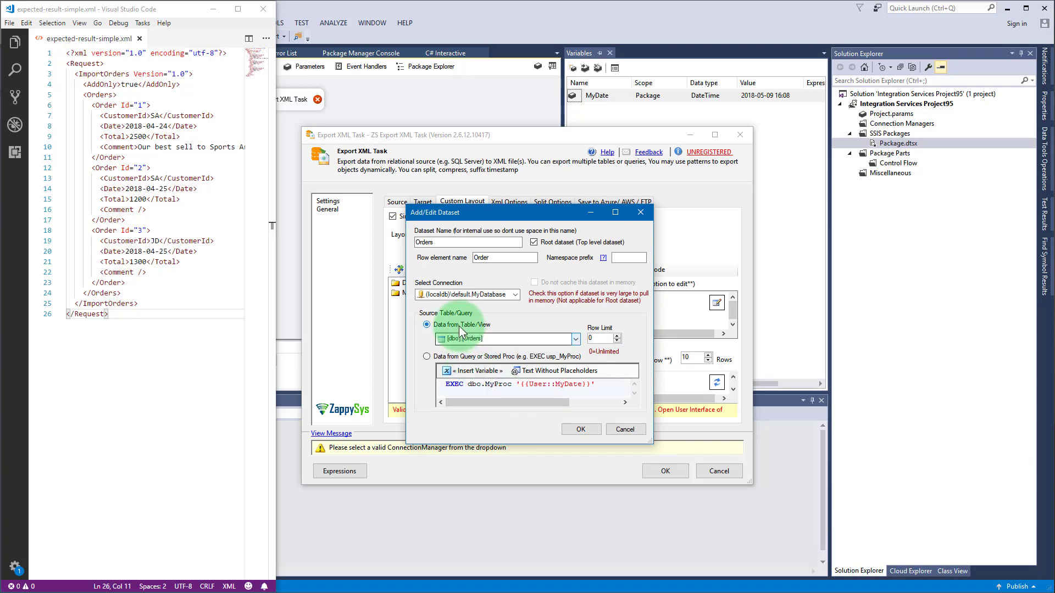
left_click(578, 431)
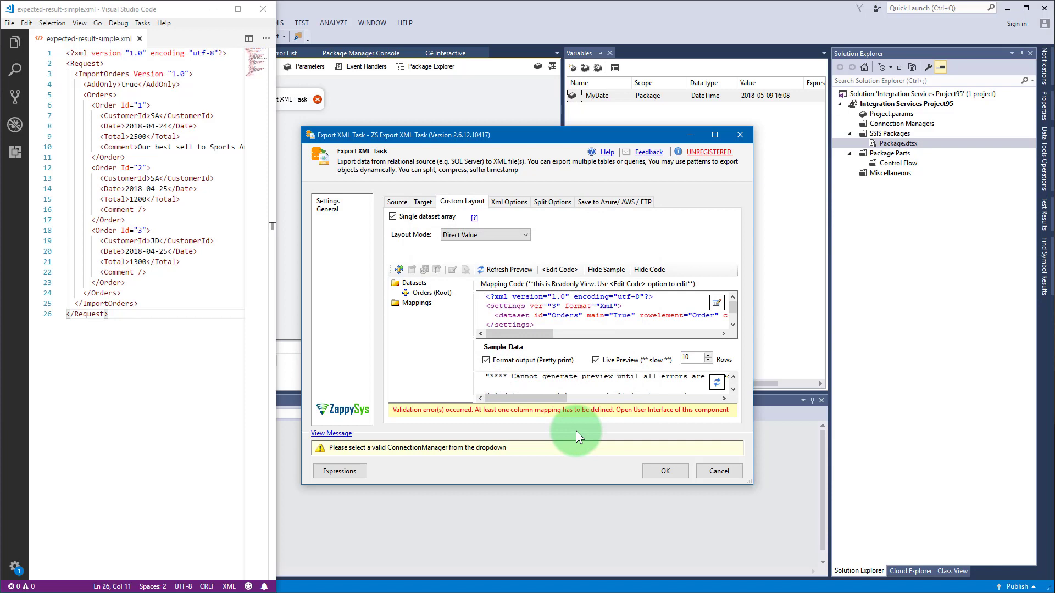
- Add an unbound nested element named ImportOrders below the Mappings node of the custom layout
right_click(427, 299)
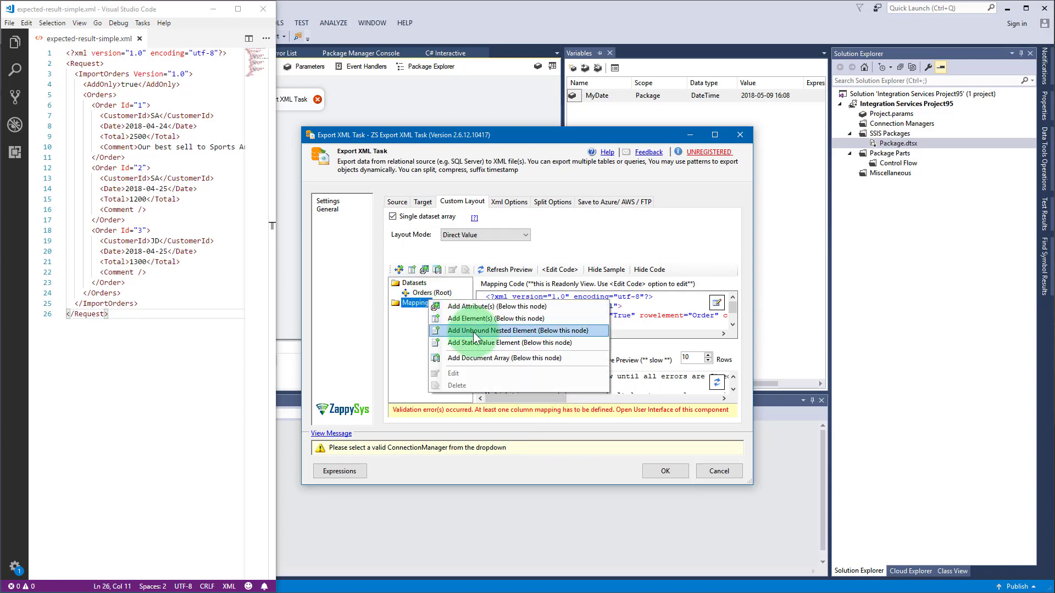
left_click(473, 332)
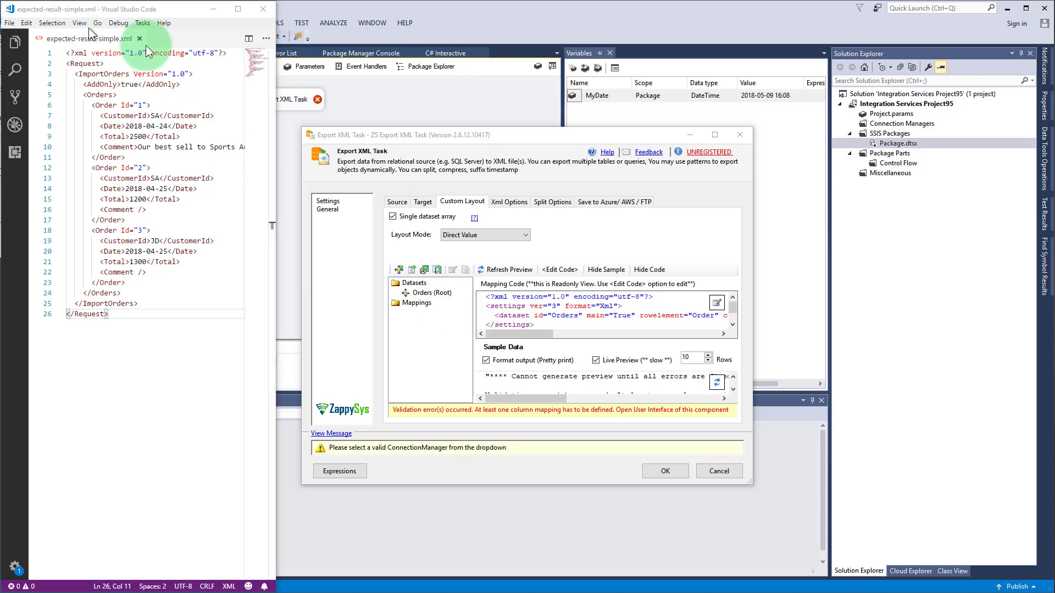
left_click_drag(436, 187, 500, 239)
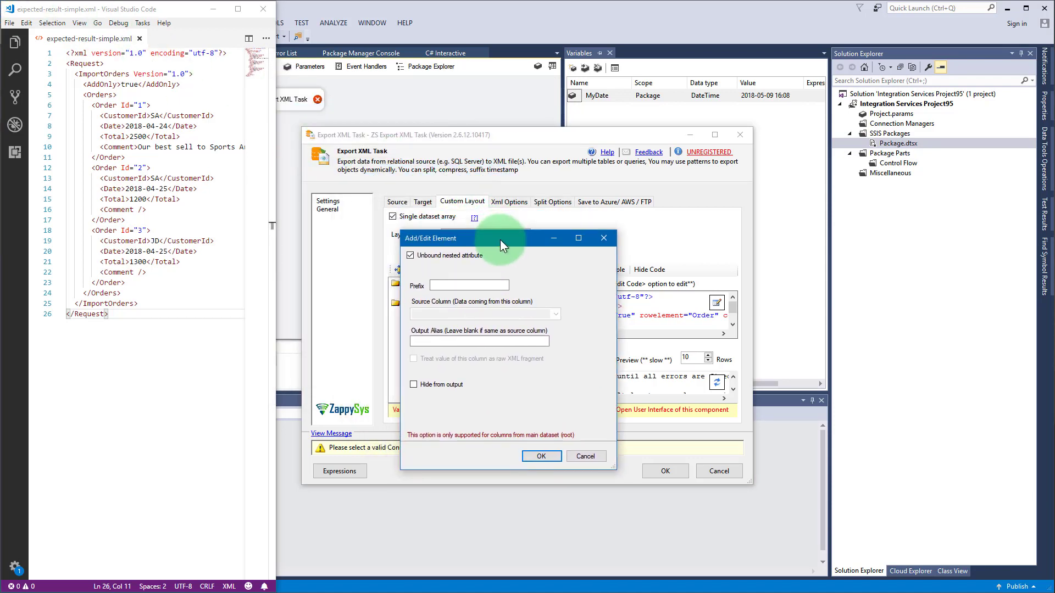
left_click(492, 337)
type("ImportOrders")
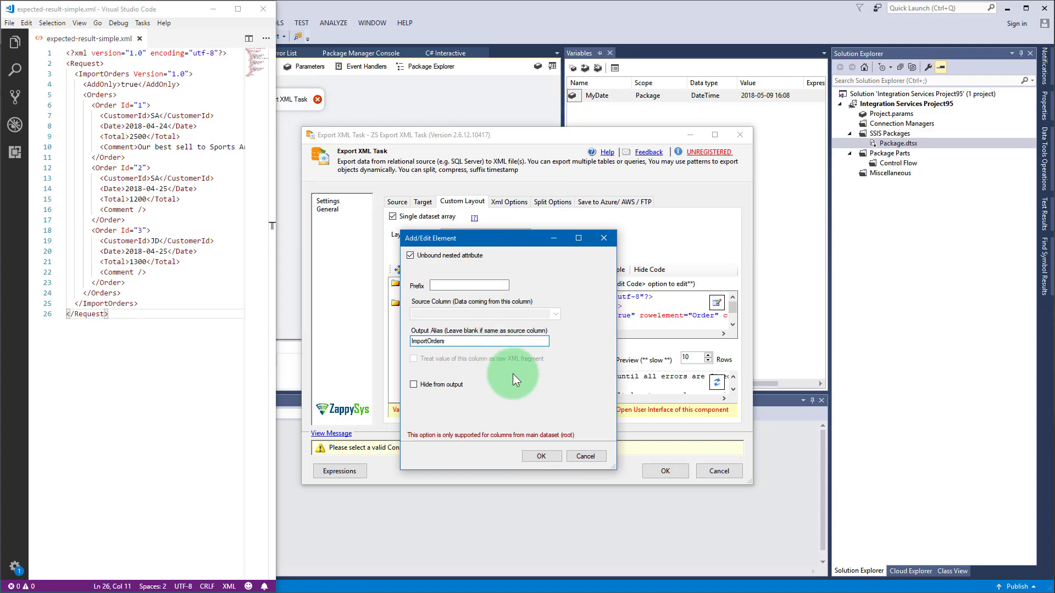
left_click(542, 455)
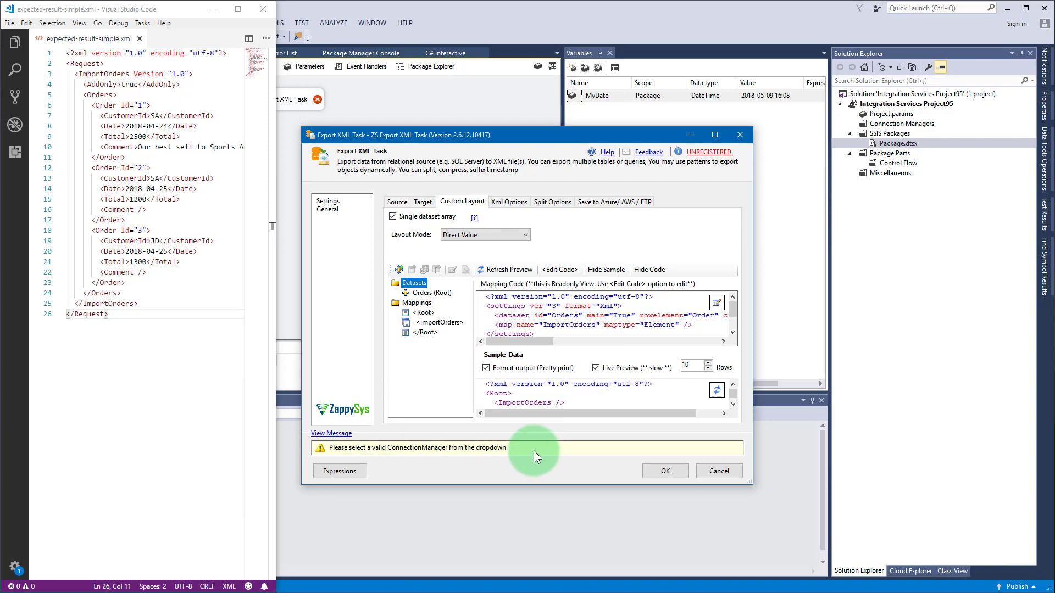
- Add a static-value attribute named Version with the value 1.0 below the ImportOrders element
left_click(437, 323)
right_click(436, 326)
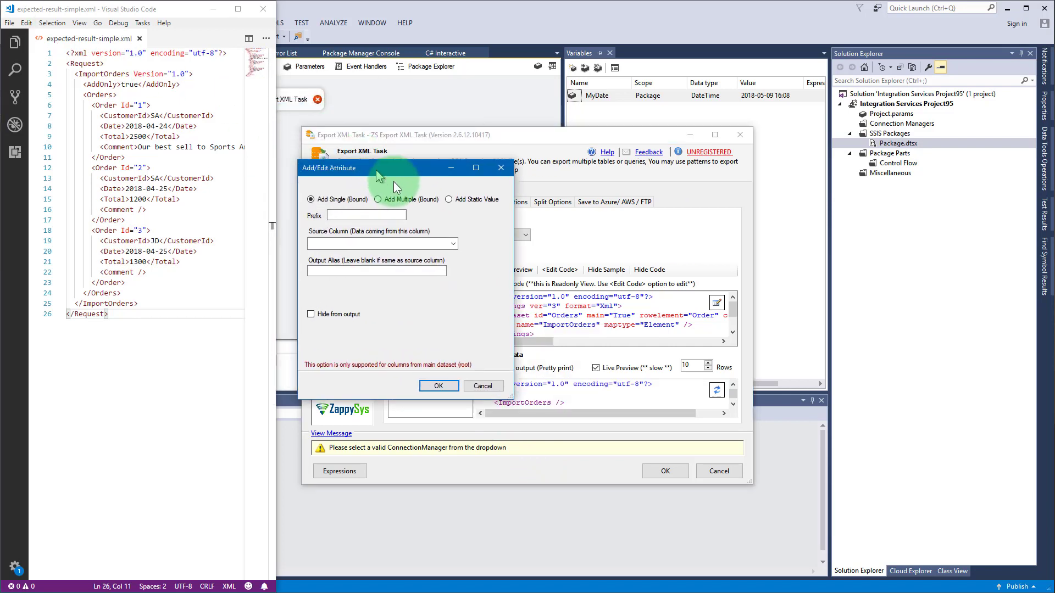
left_click_drag(393, 181, 446, 193)
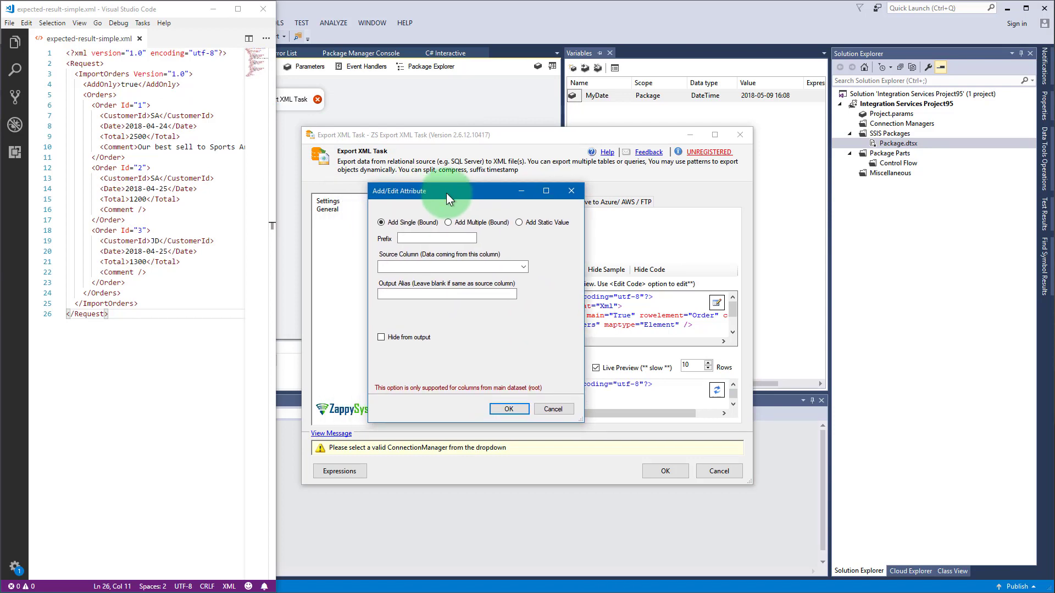
left_click(520, 223)
left_click(492, 256)
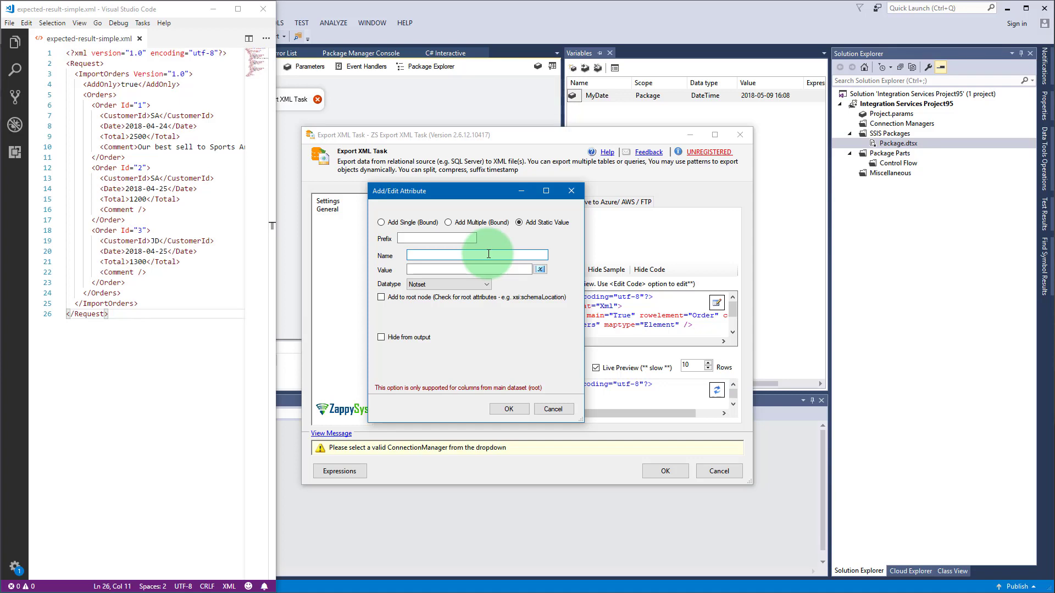
type("Version")
key("Tab")
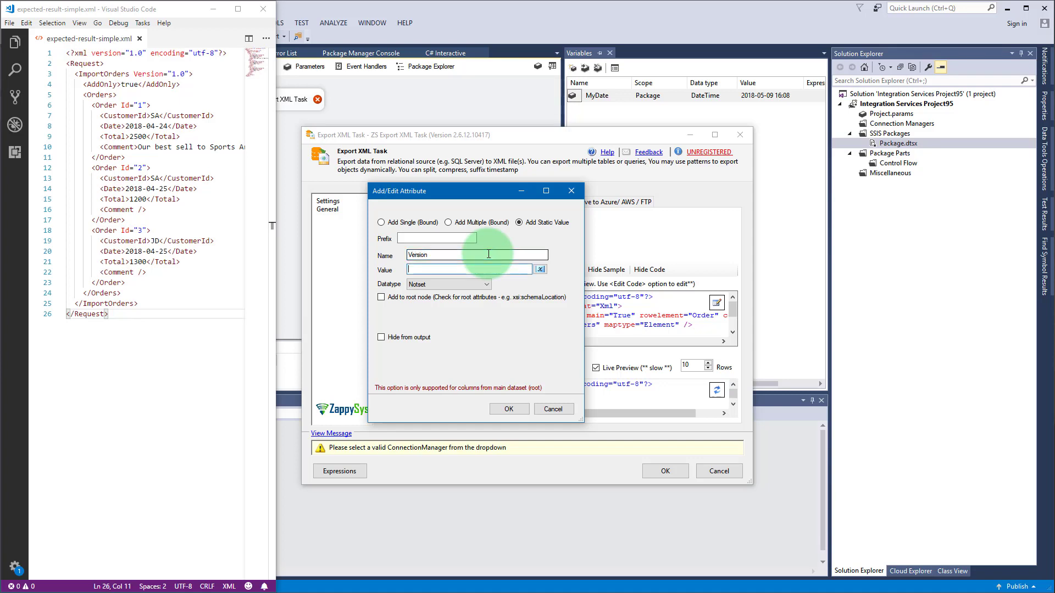
type("1.0")
left_click(517, 410)
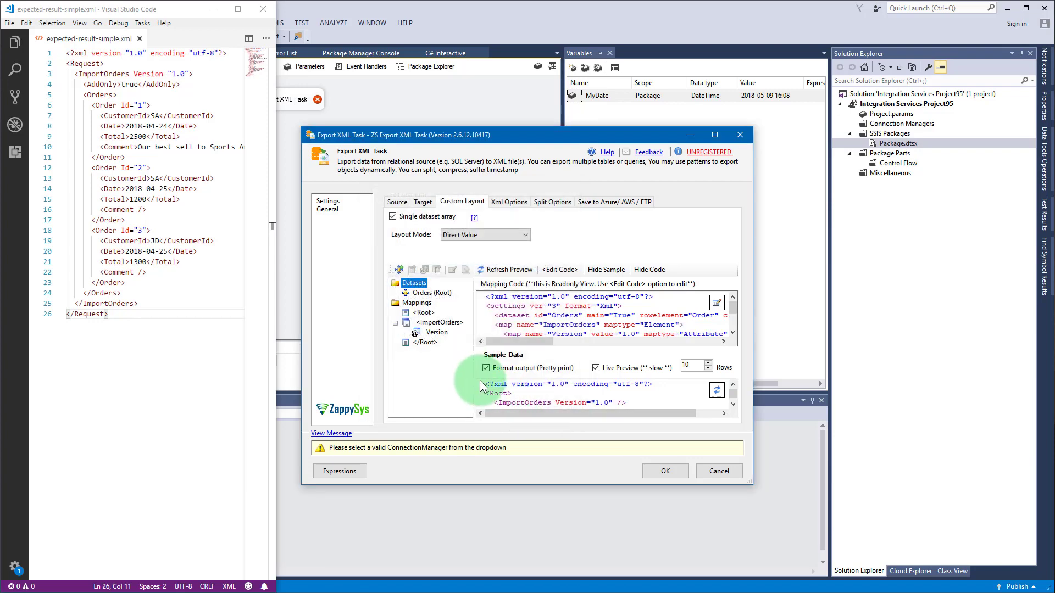
- Add a static-value element named AddOnly with the value true below the ImportOrders element
right_click(444, 327)
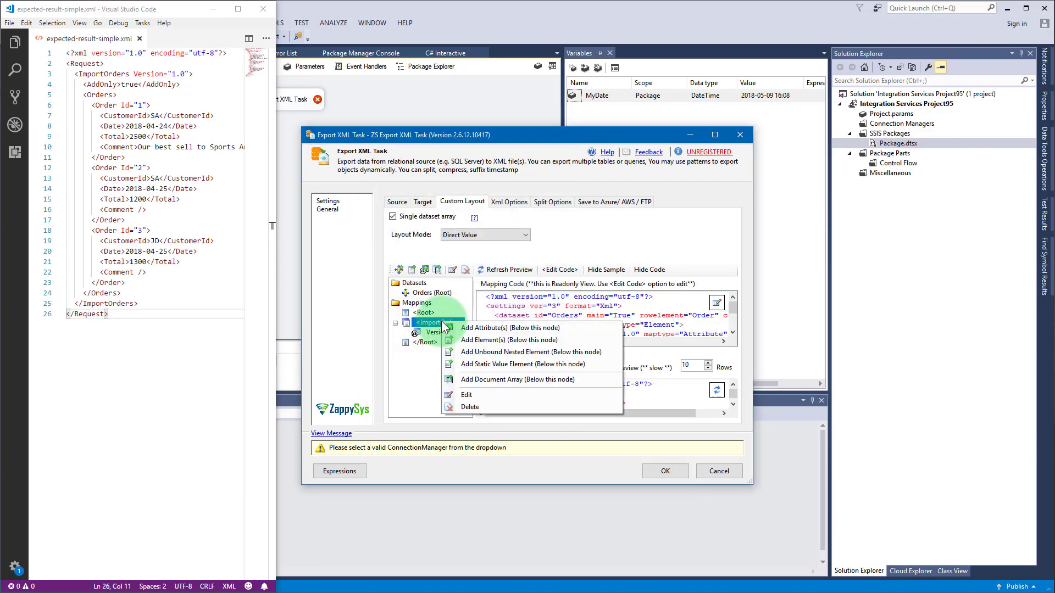
left_click(516, 365)
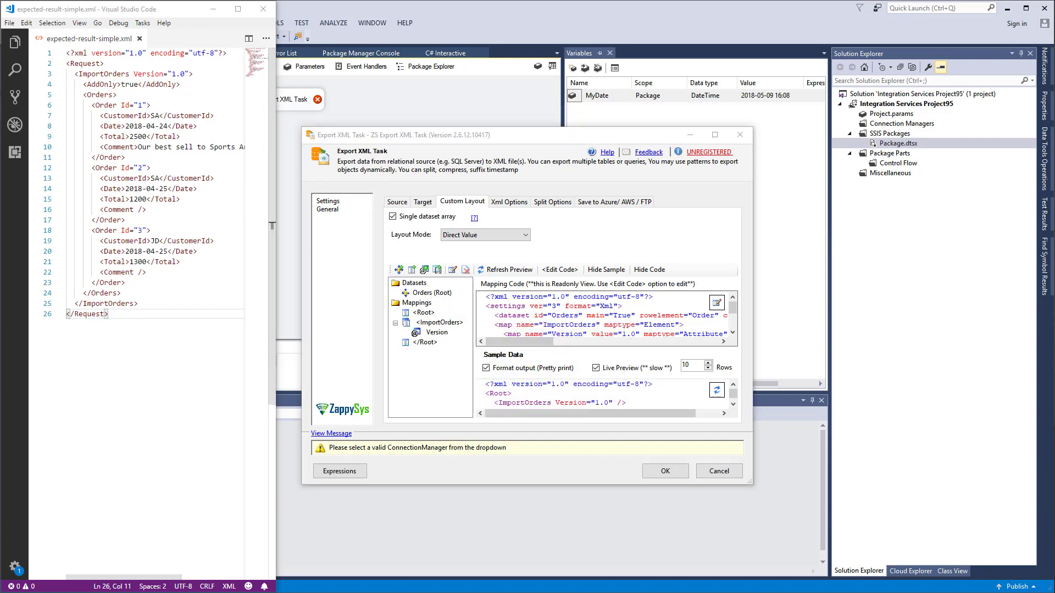
left_click_drag(363, 130, 479, 223)
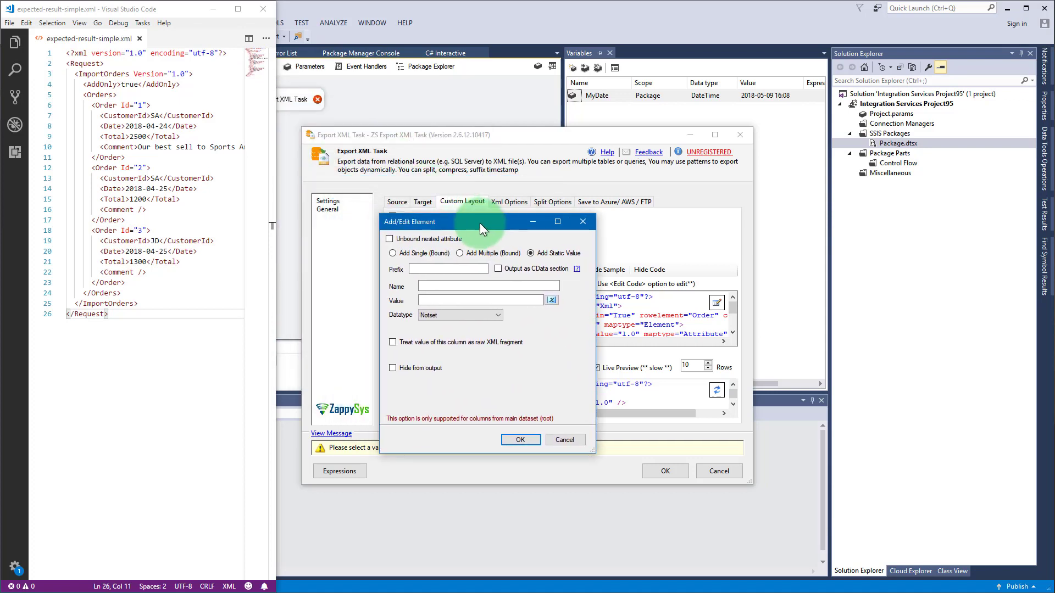
left_click(454, 287)
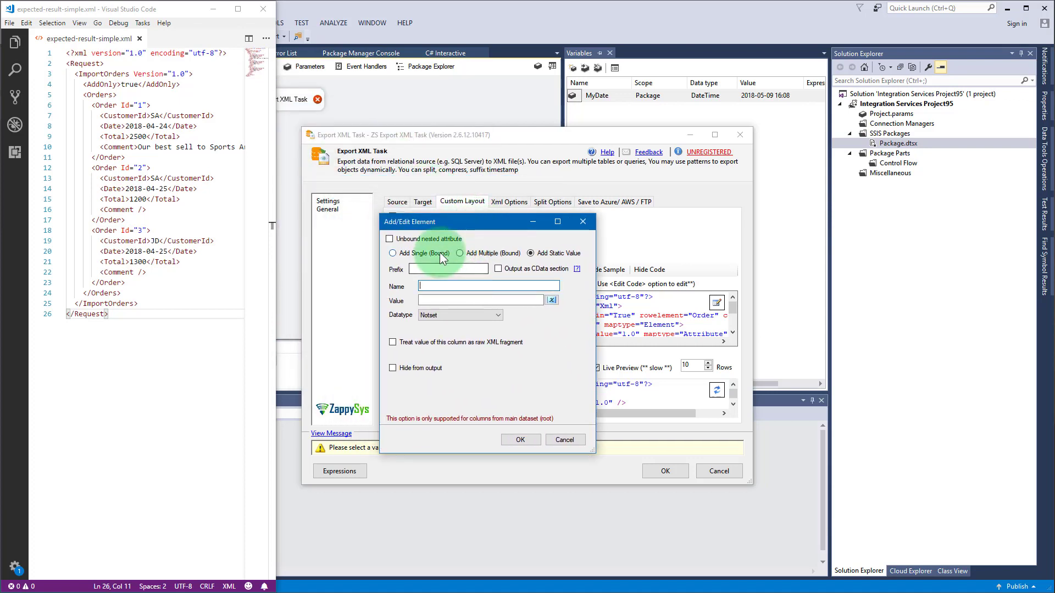
type("AddOnly")
key("Tab")
type("true")
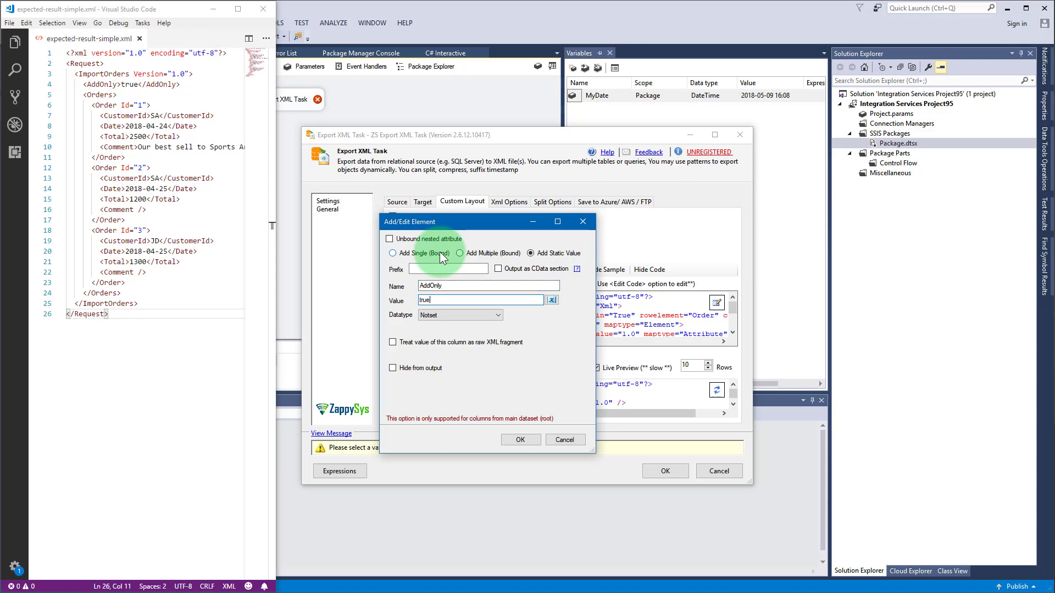
left_click(527, 439)
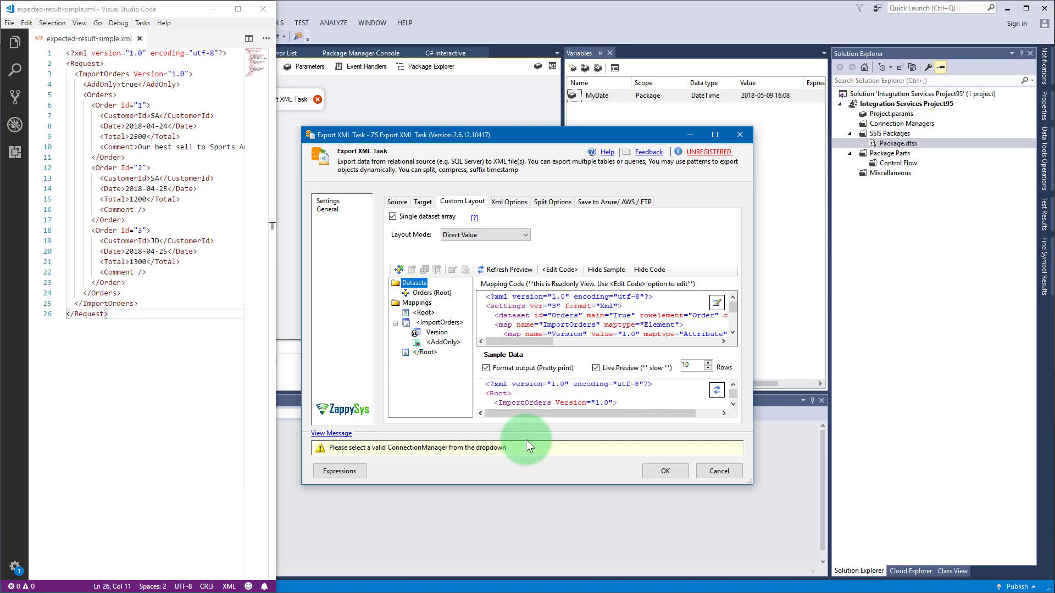
- Add a document array named Orders below ImportOrders, using the Orders dataset and Order as the row element name
left_click(447, 326)
right_click(448, 328)
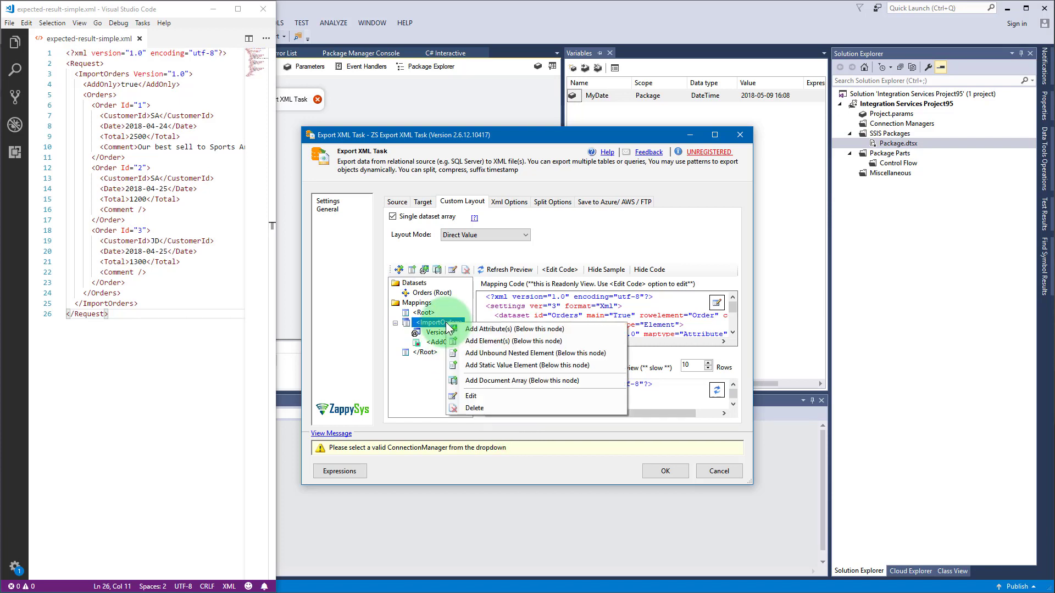
left_click(516, 381)
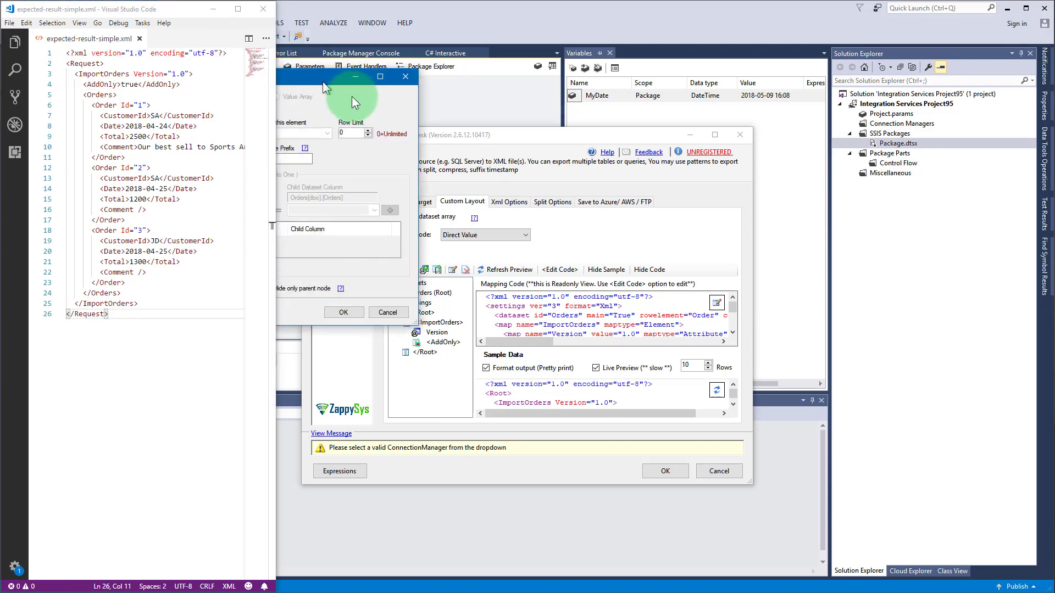
left_click_drag(351, 96, 540, 210)
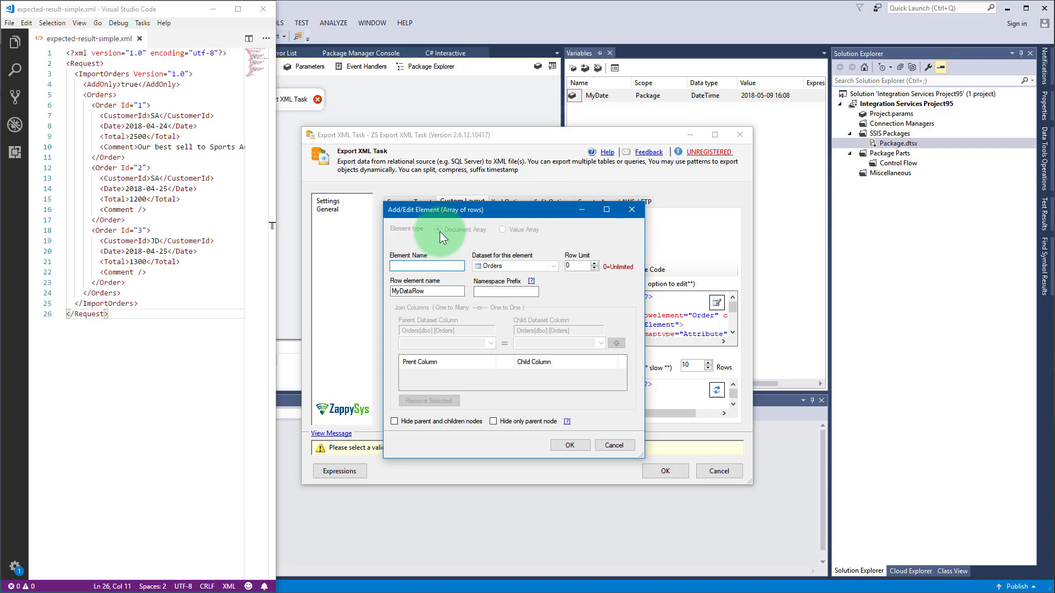
type("Orders")
key("Tab")
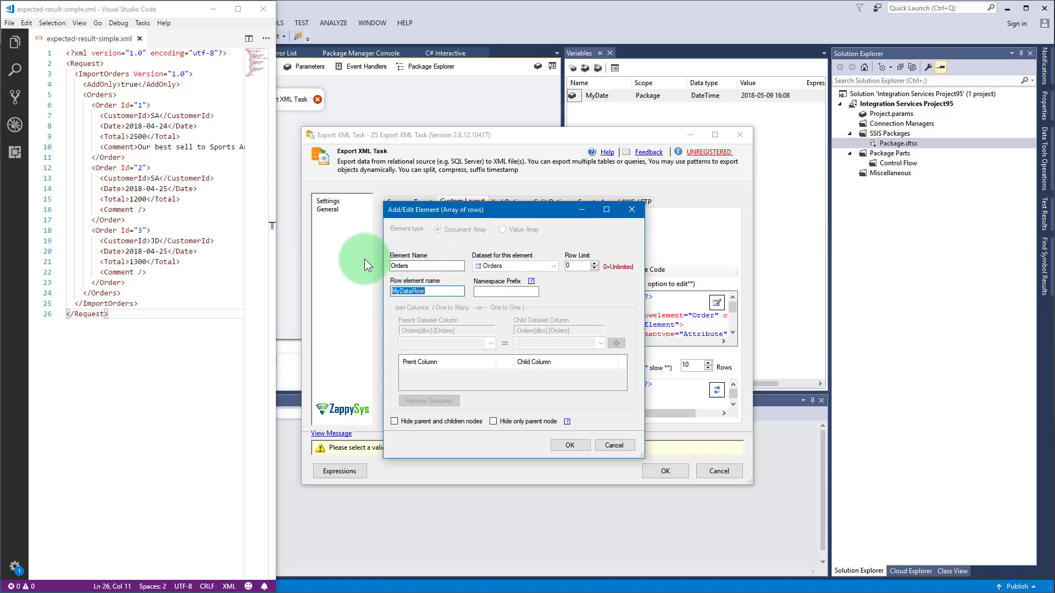
type("Order")
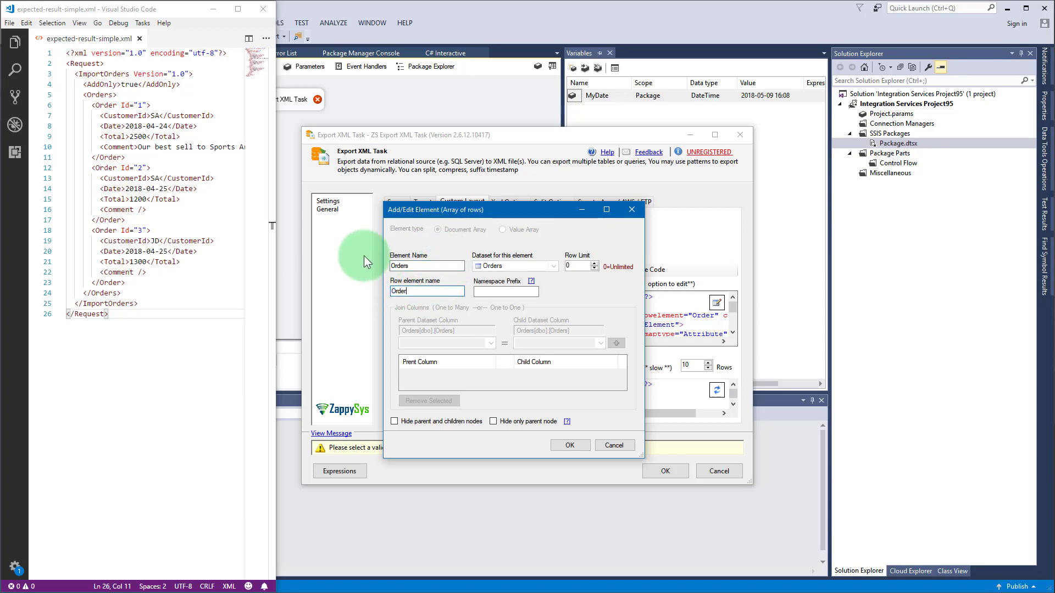
left_click(559, 444)
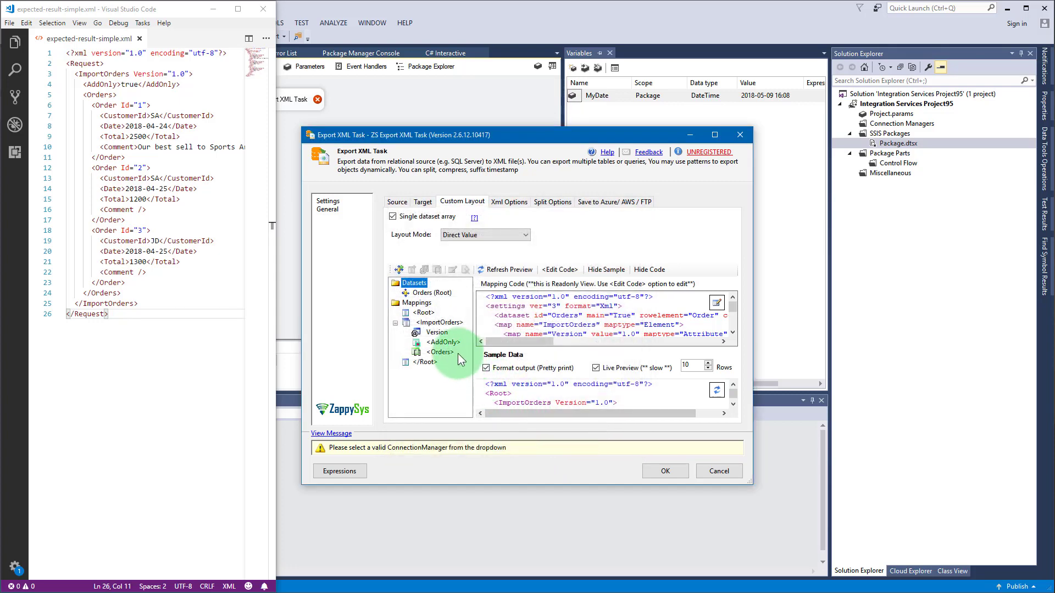
- Add a single bound attribute below the Orders array from source column OrderId, with the output alias Id
right_click(444, 353)
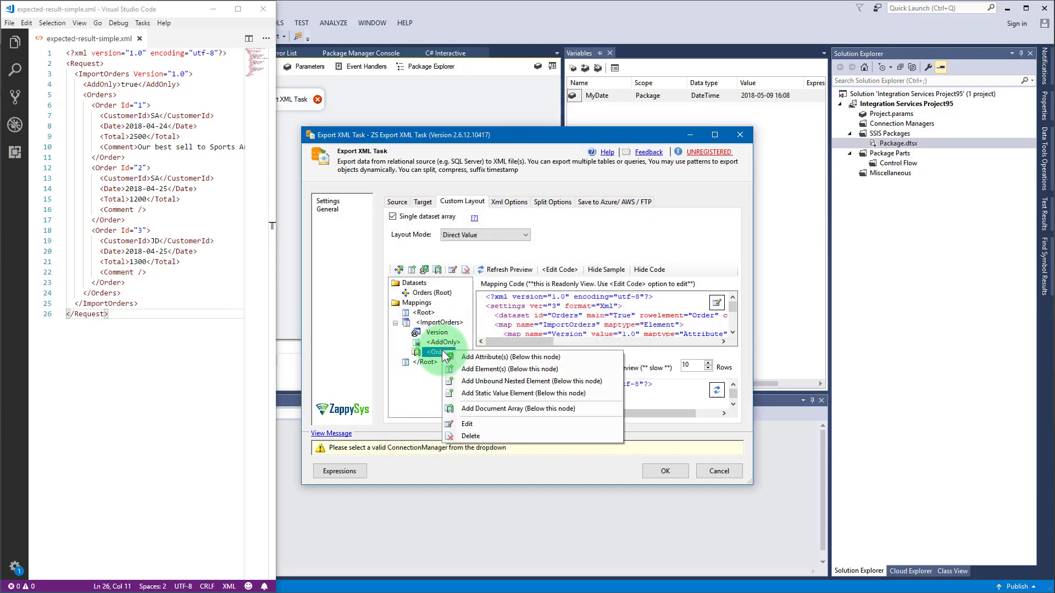
left_click(472, 360)
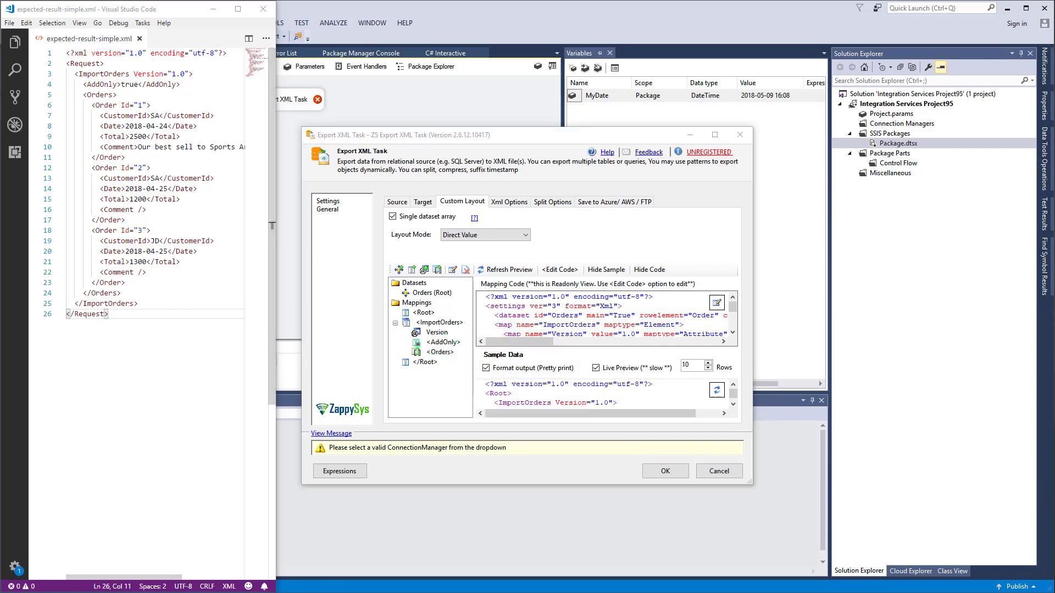
left_click_drag(310, 131, 558, 220)
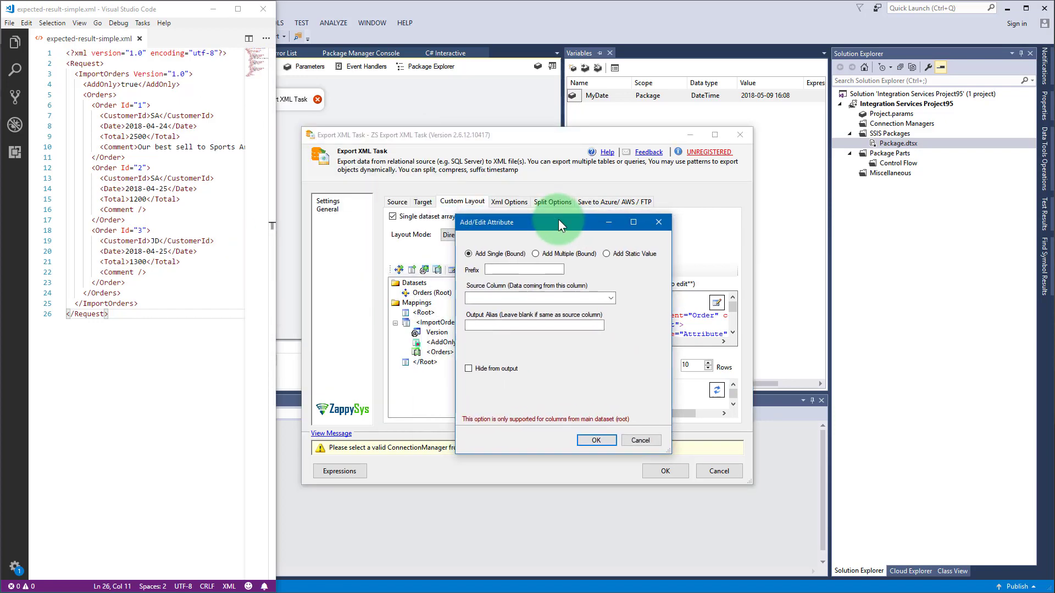
left_click(609, 299)
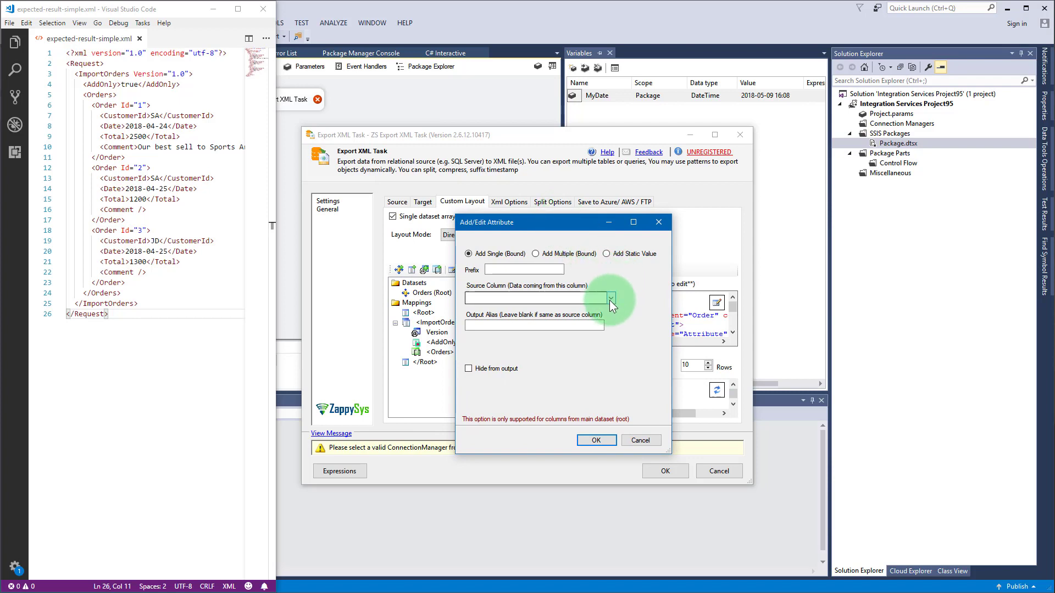
left_click(592, 318)
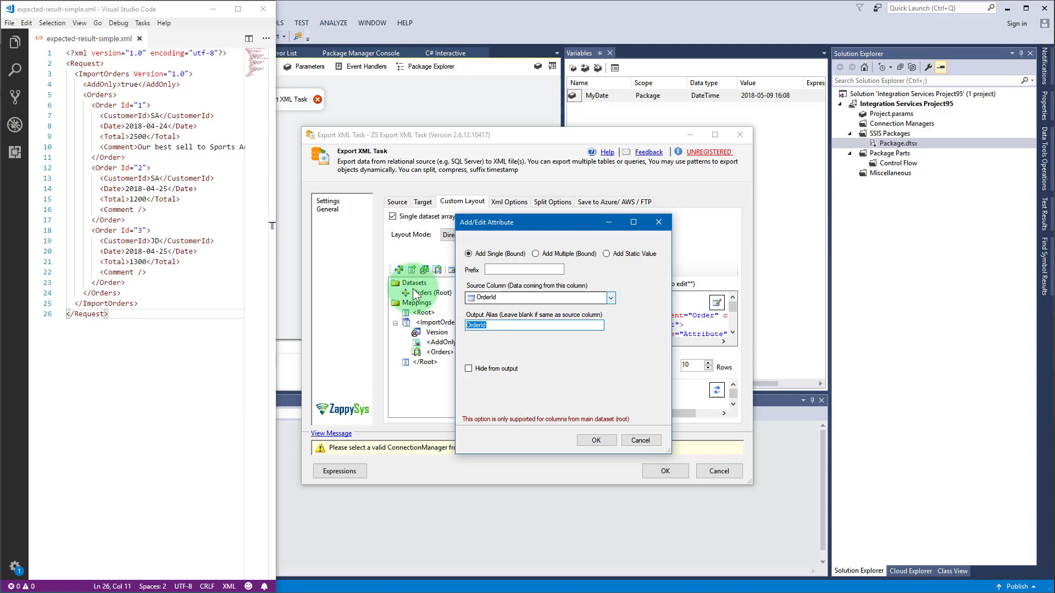
type("Id")
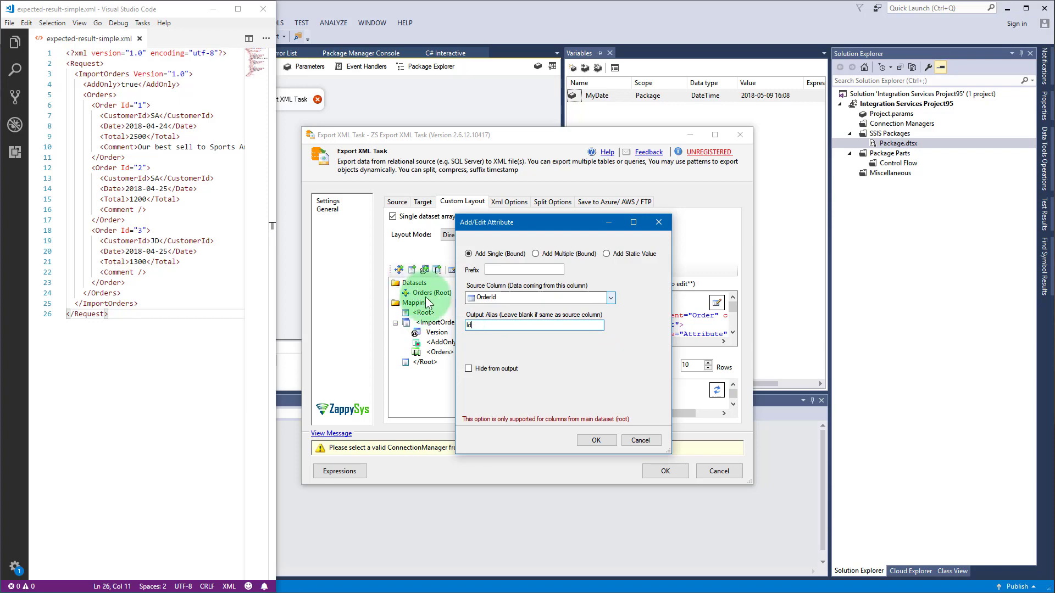
left_click(600, 440)
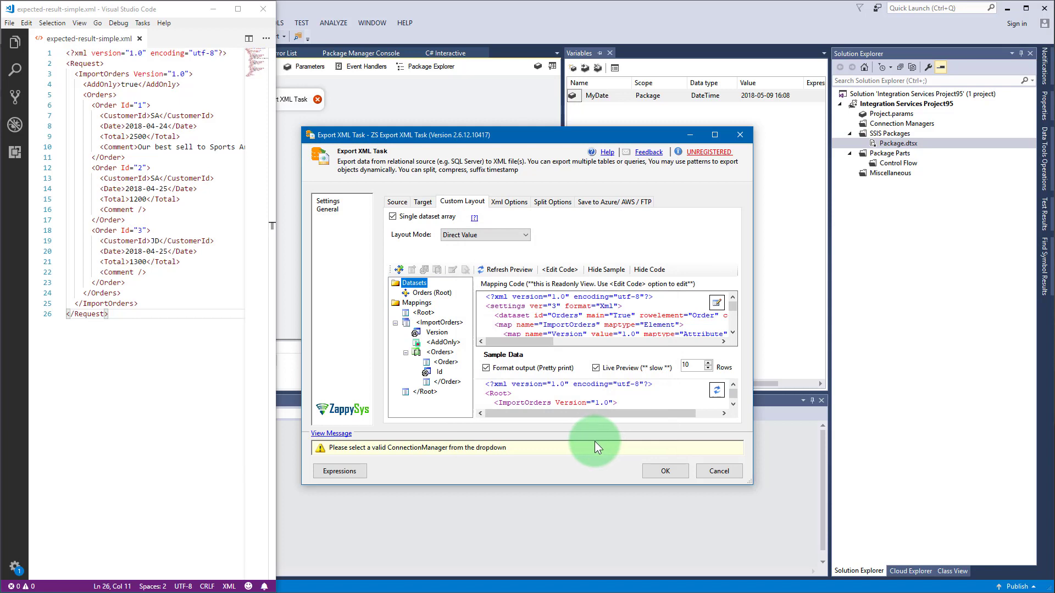
- Add multiple bound elements below the Orders array for the CustomerId, OrderedOn, Total and Comment columns, leaving out OrderId
right_click(456, 364)
right_click(450, 354)
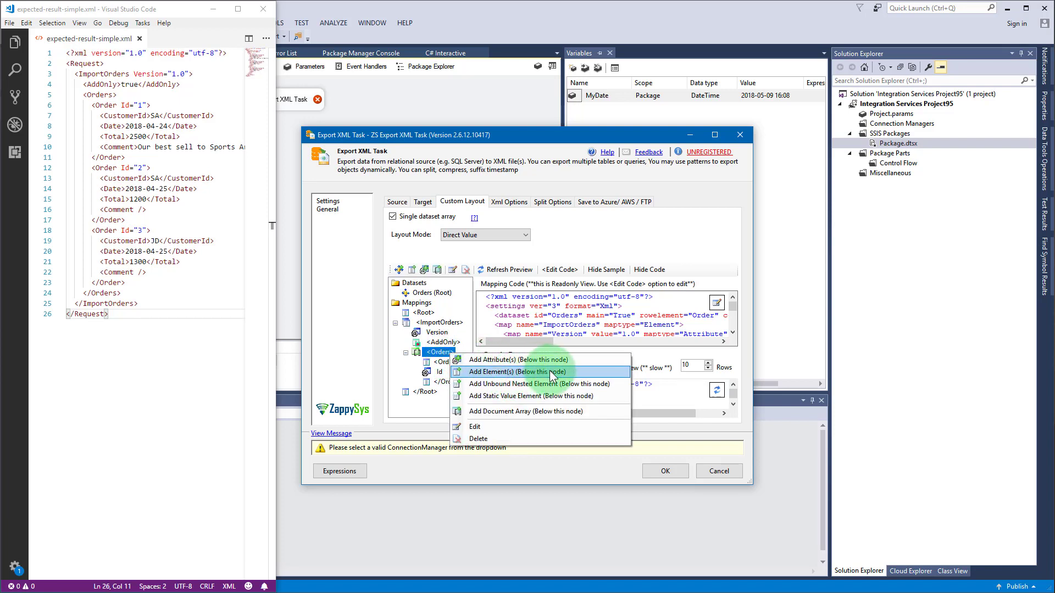
left_click(552, 373)
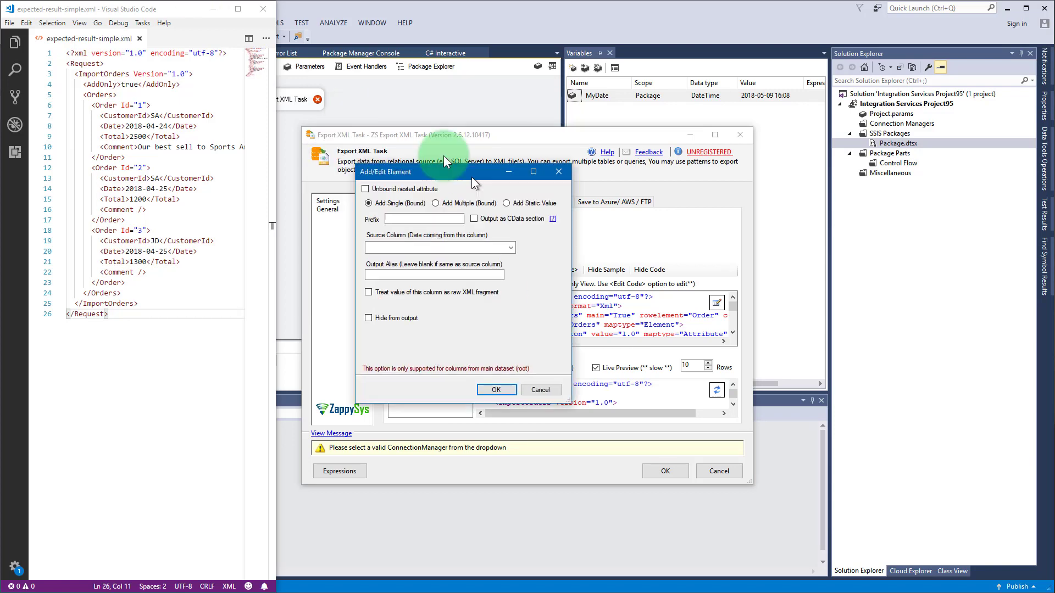
left_click(482, 217)
left_click(407, 326)
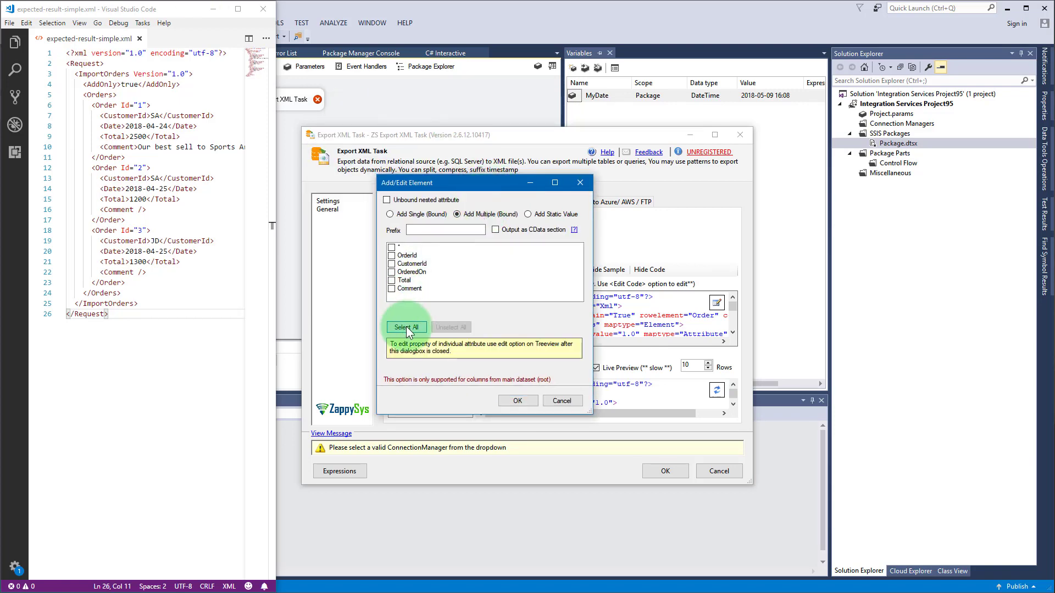
left_click(392, 264)
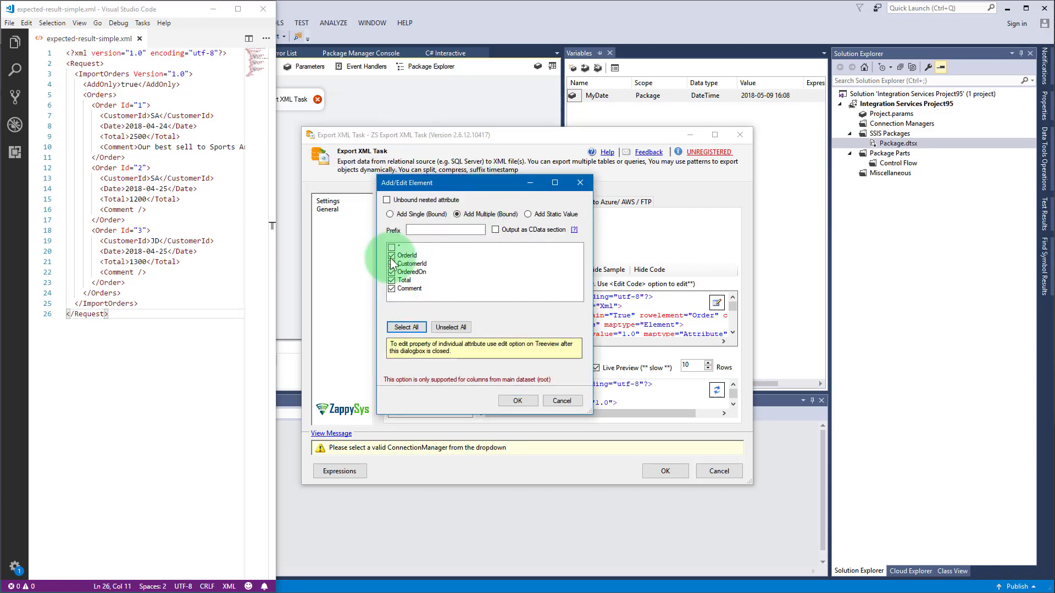
left_click(517, 401)
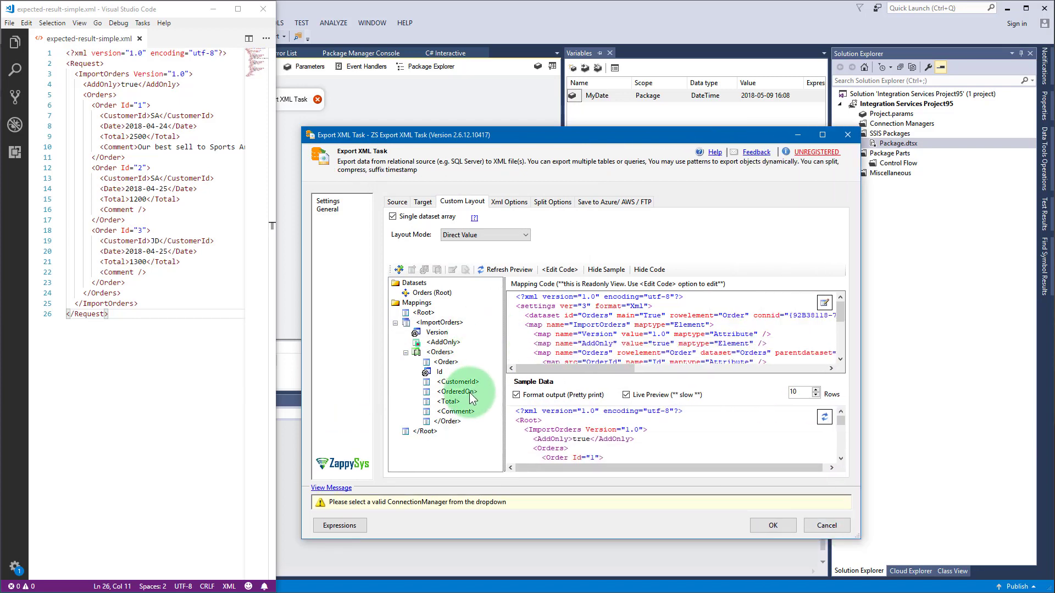
- Set the output alias of the OrderedOn element to Date and enlarge the sample data preview
left_click(458, 392)
right_click(469, 392)
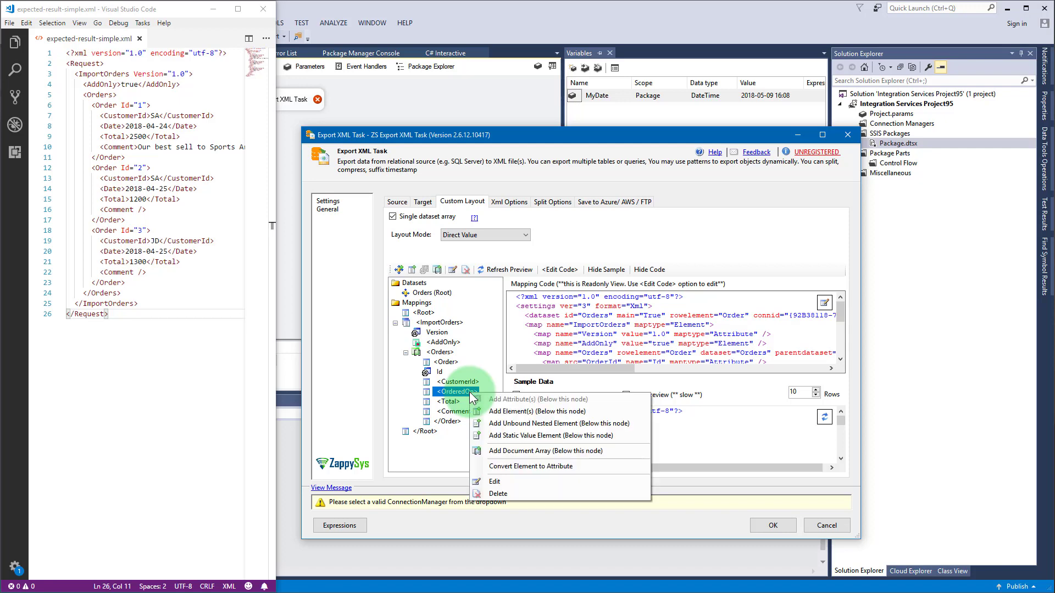
left_click(554, 482)
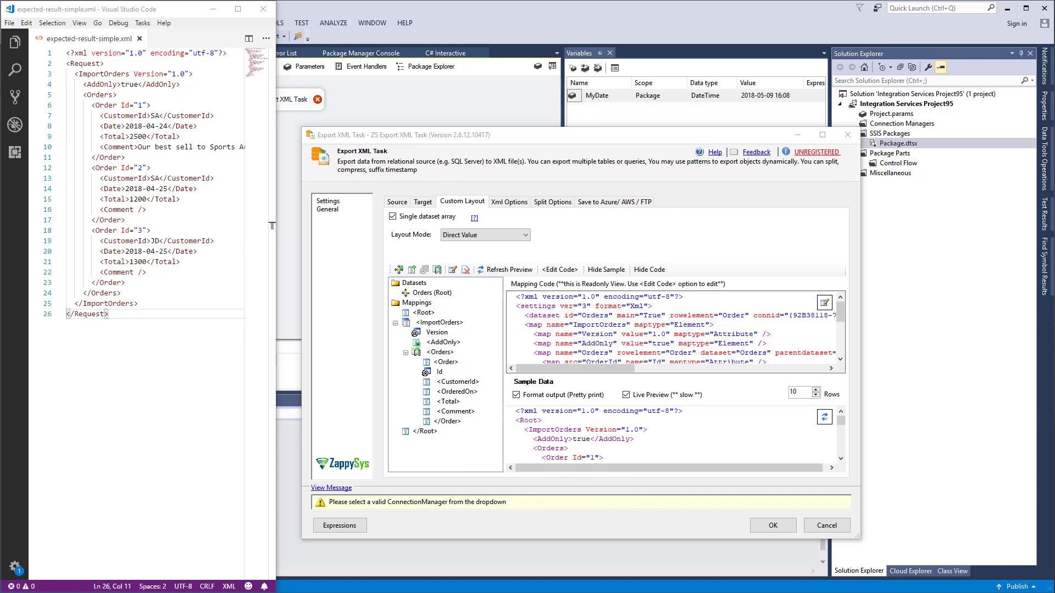
left_click_drag(503, 258, 525, 276)
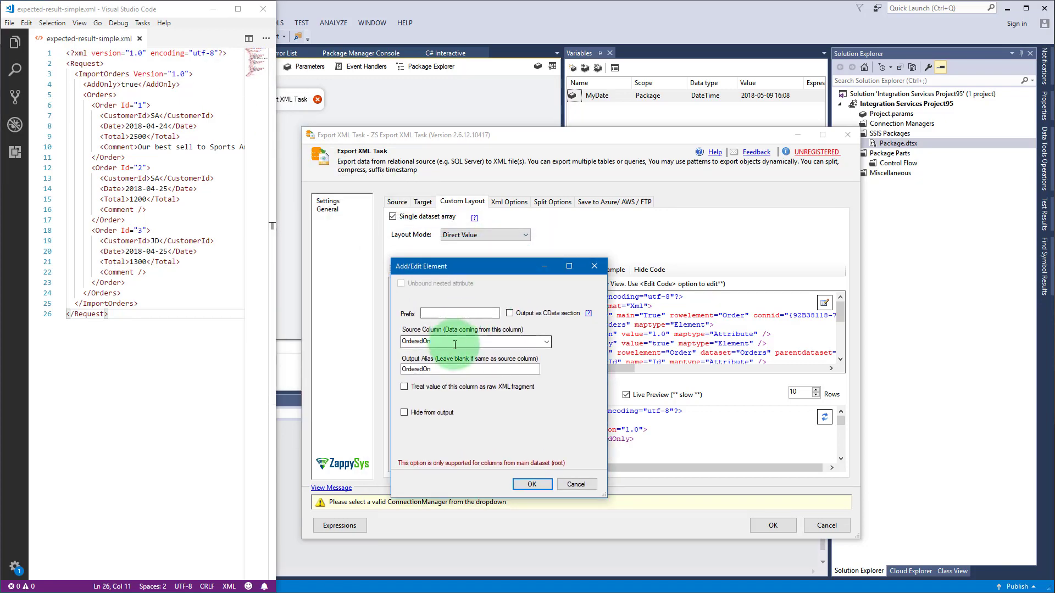
double_click(456, 370)
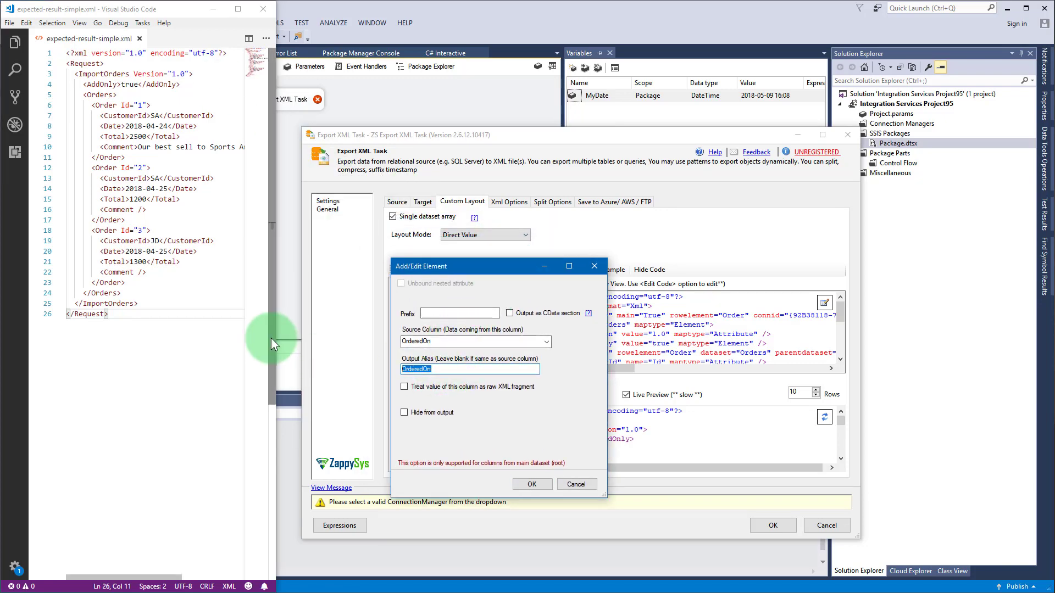
type("Date")
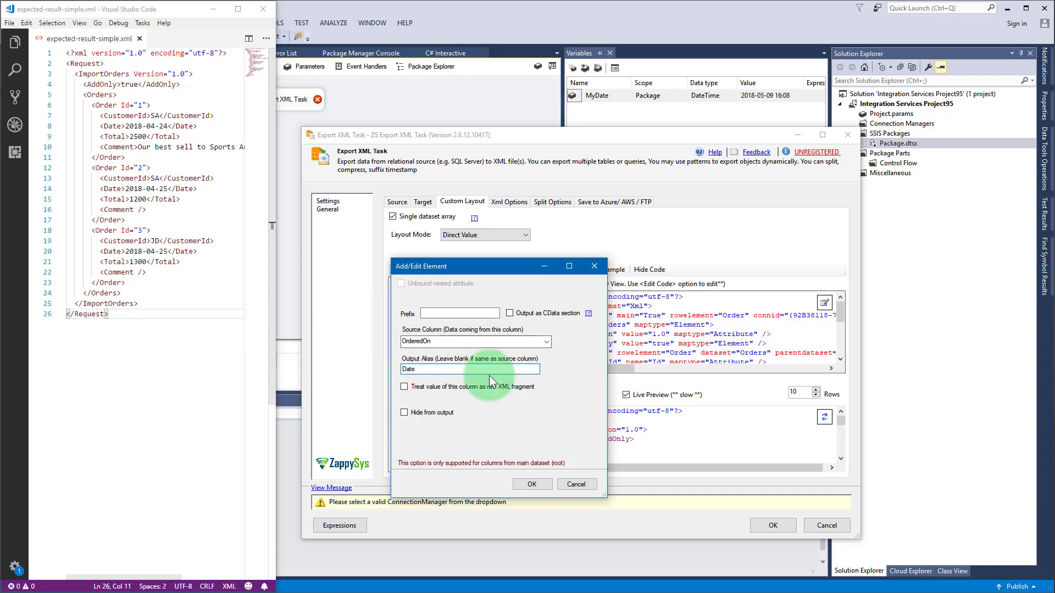
left_click(532, 484)
left_click_drag(553, 127, 553, 21)
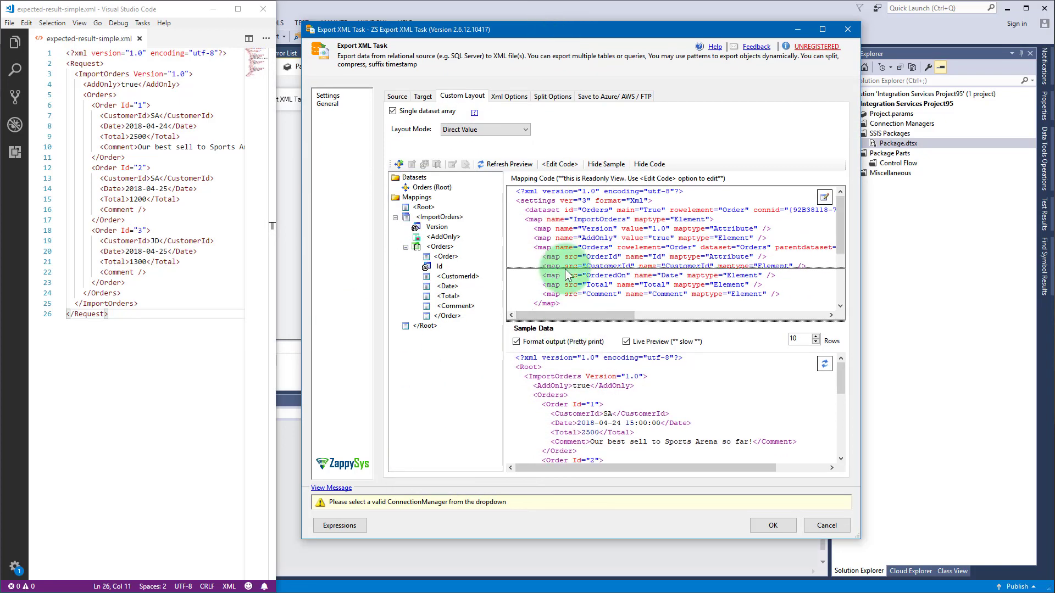
left_click_drag(567, 274, 568, 271)
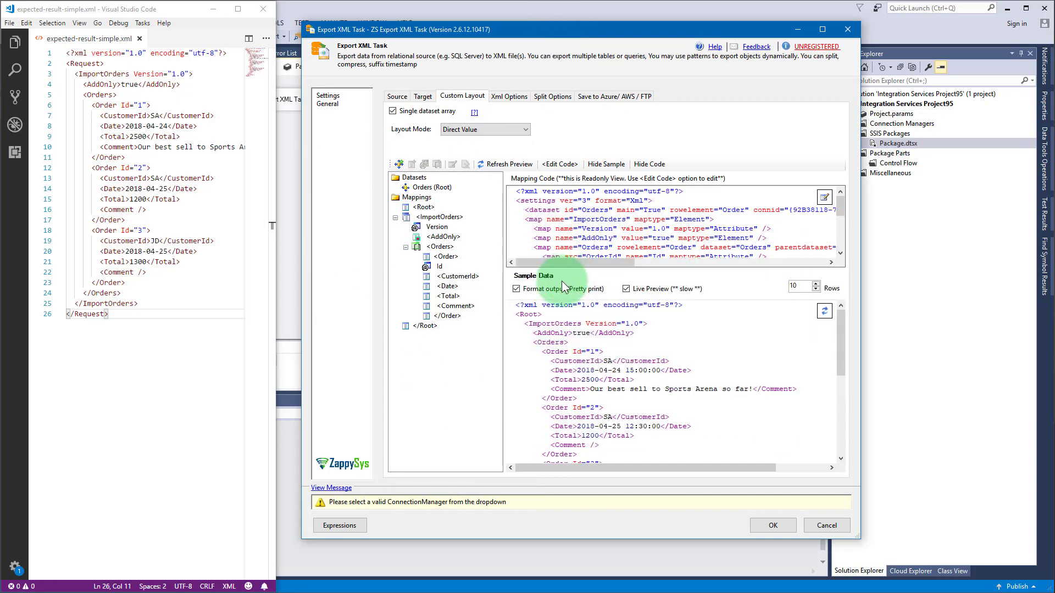
- In the XML options, set the date/time output format to yyyy-MM-dd and the root element to Request
left_click(515, 100)
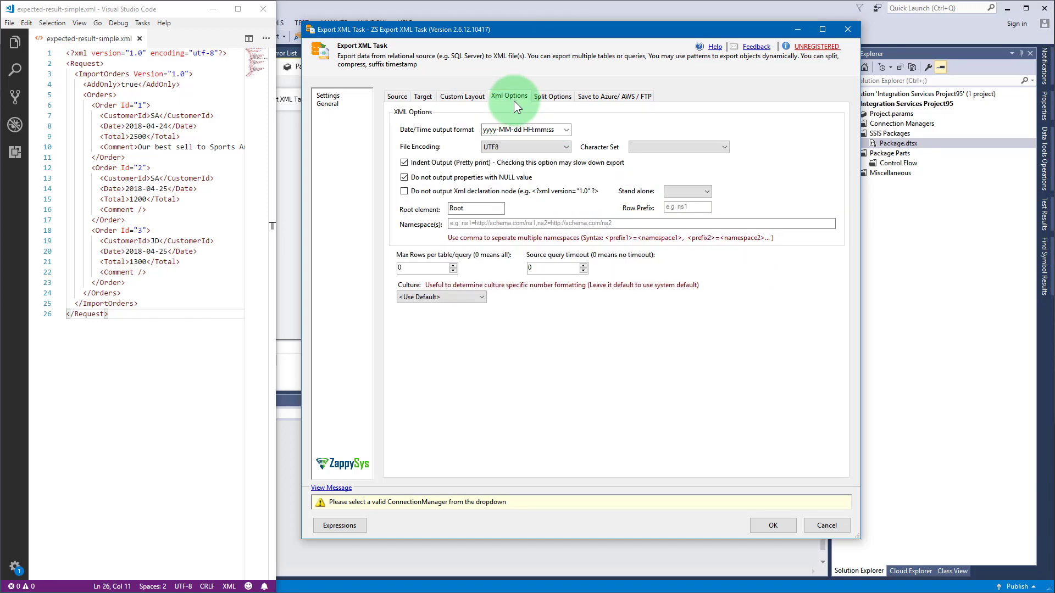
left_click(532, 130)
left_click(524, 131)
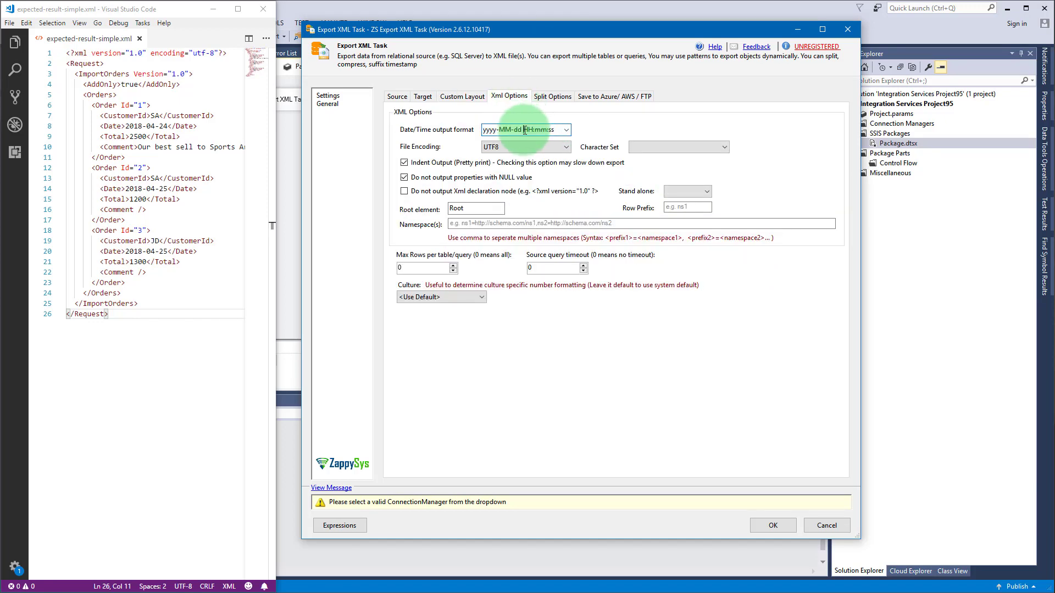
key("shift+End")
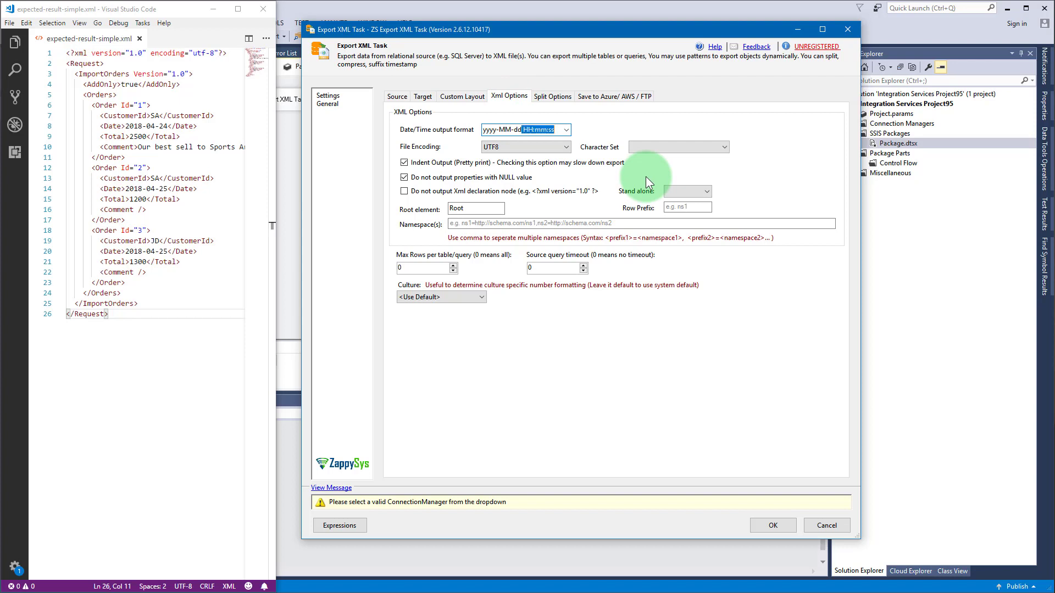
key("Delete")
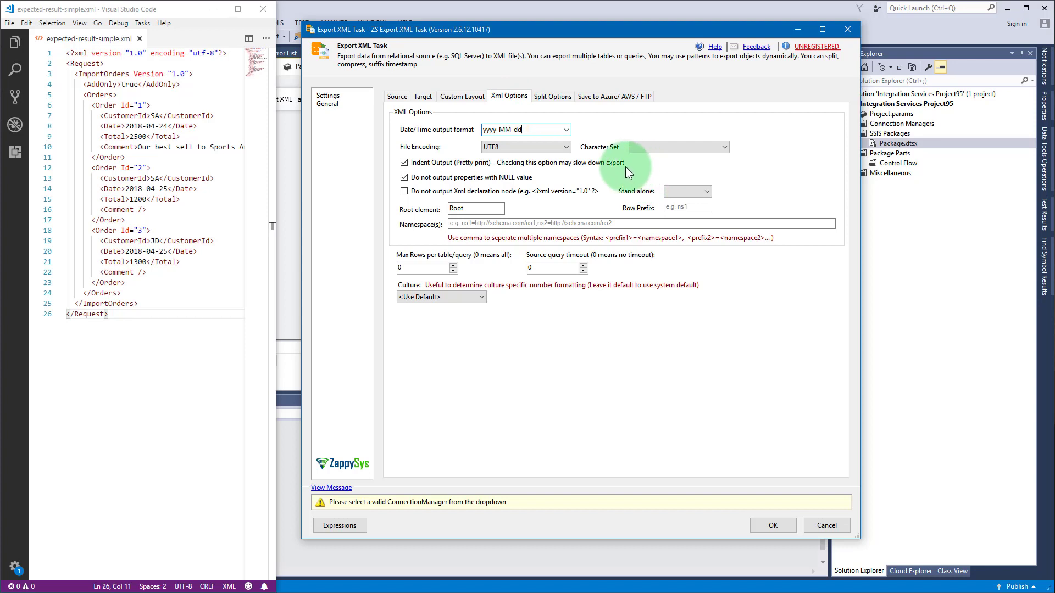
double_click(467, 209)
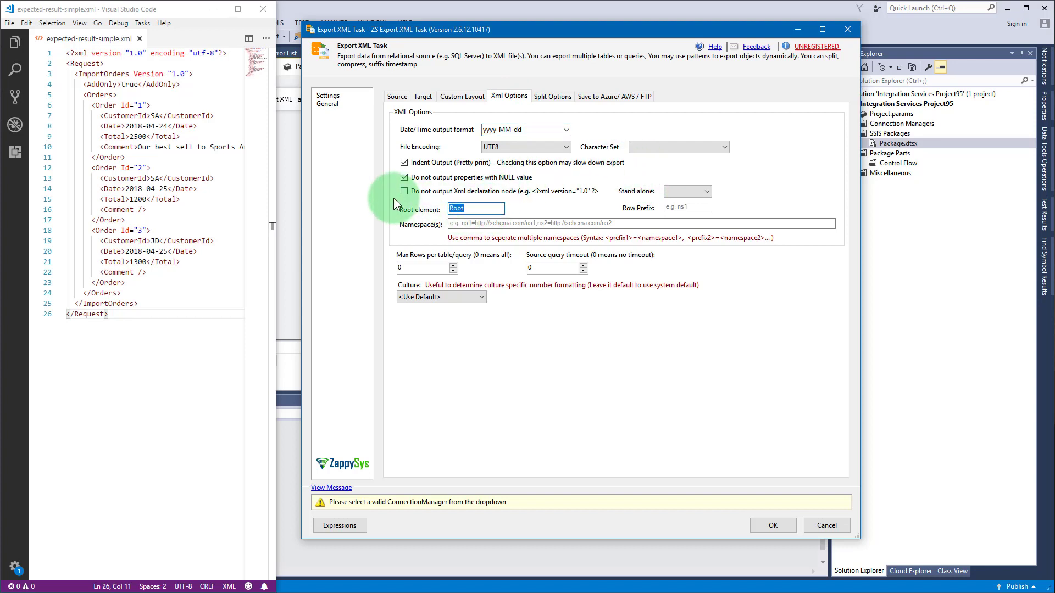
type("Request")
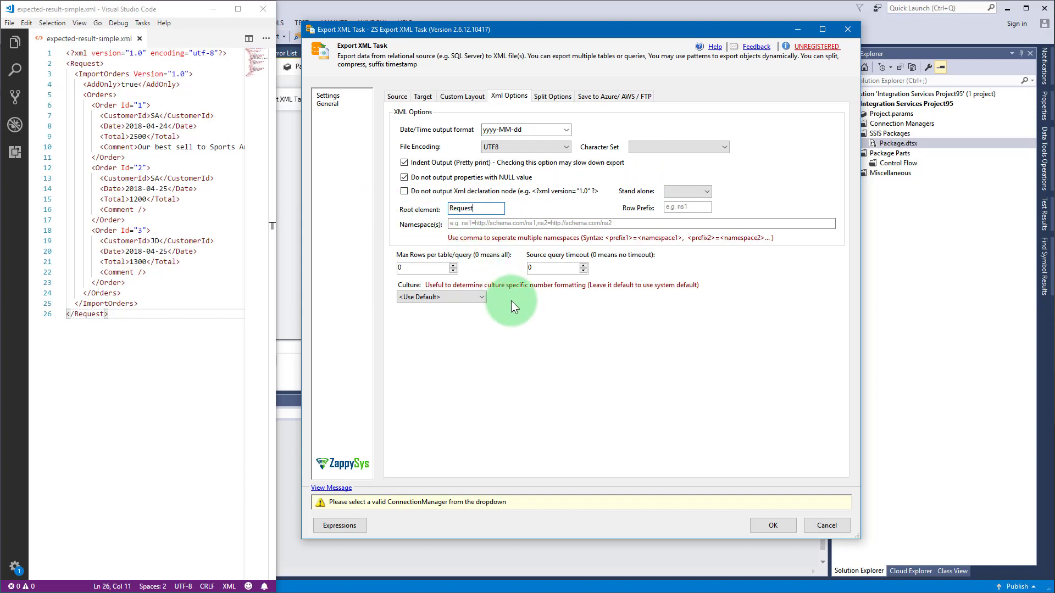
- Examine the file encodings offered for the XML output and the null-value and XML declaration options
left_click(567, 146)
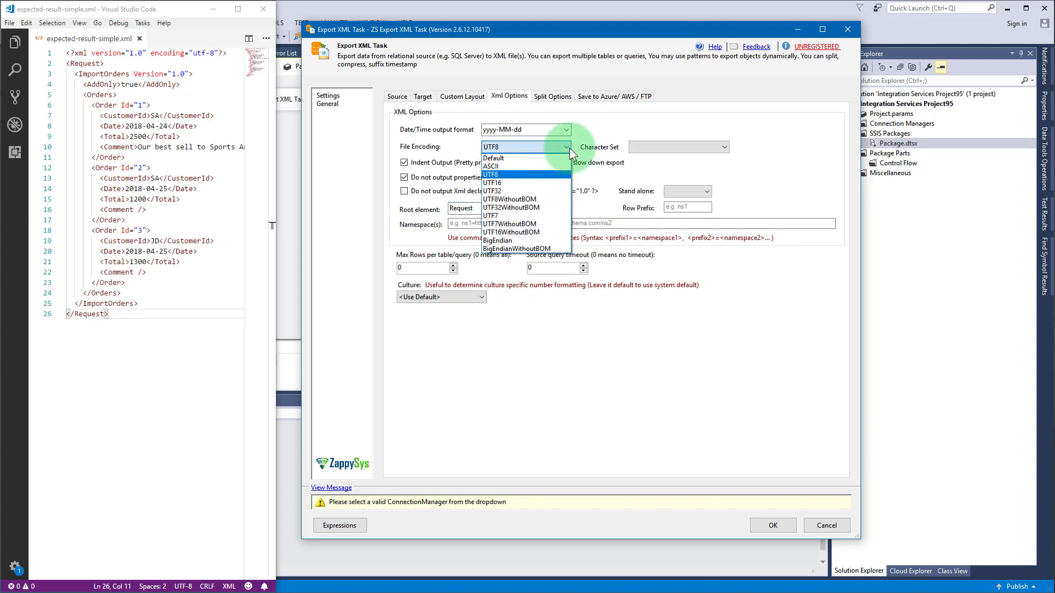
left_click(569, 147)
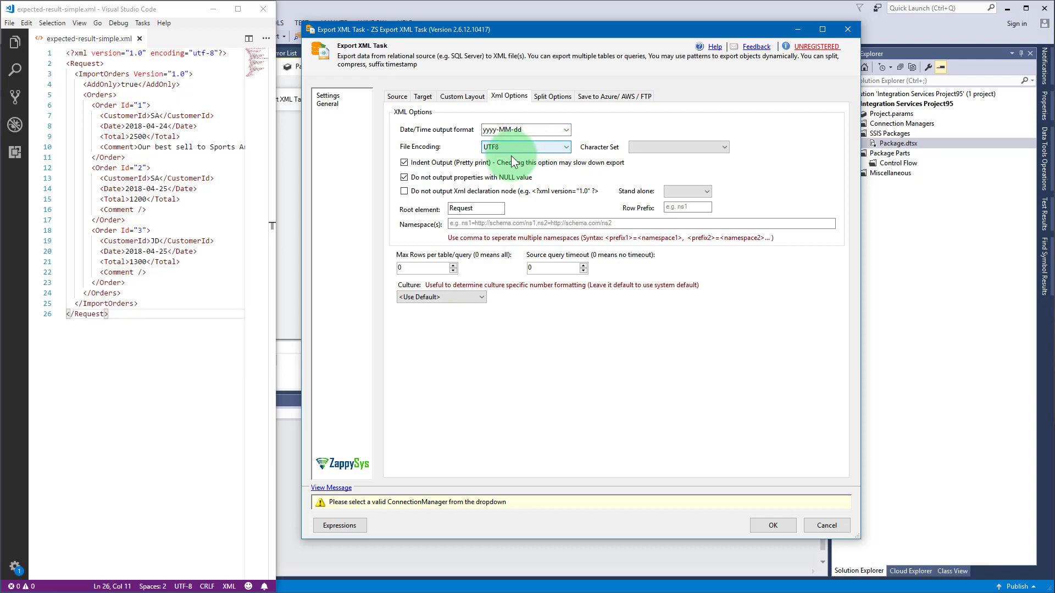
left_click(464, 180)
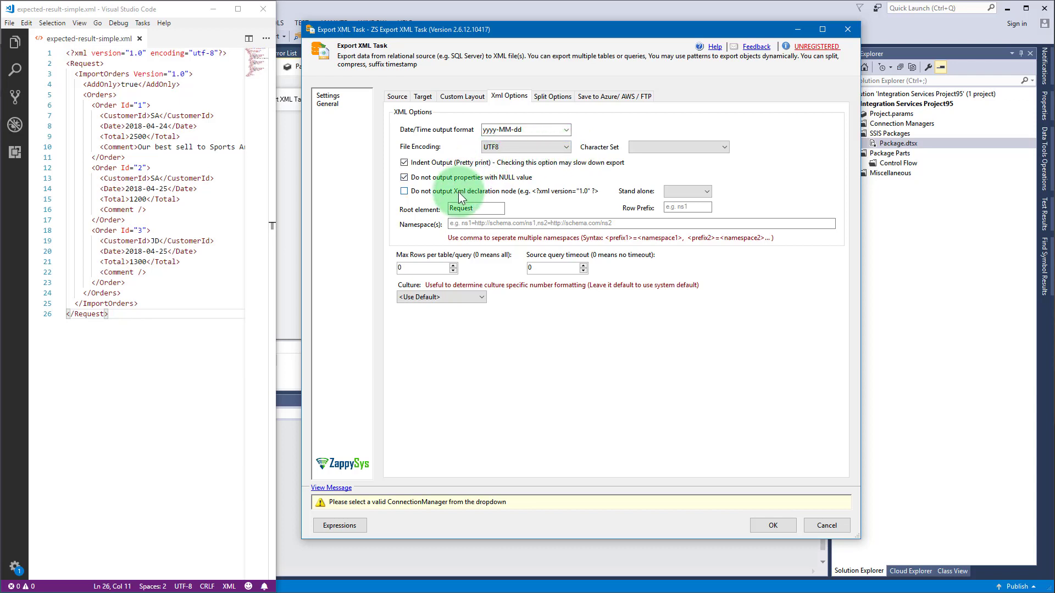
left_click(461, 194)
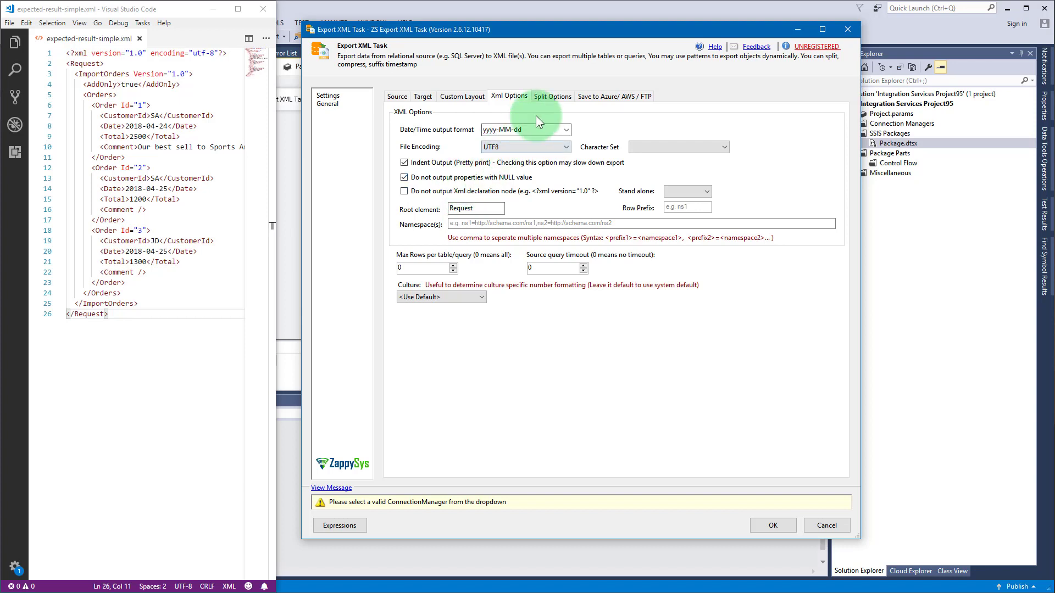
- Try splitting the output by size and by rows, and disable splitting again
left_click(554, 96)
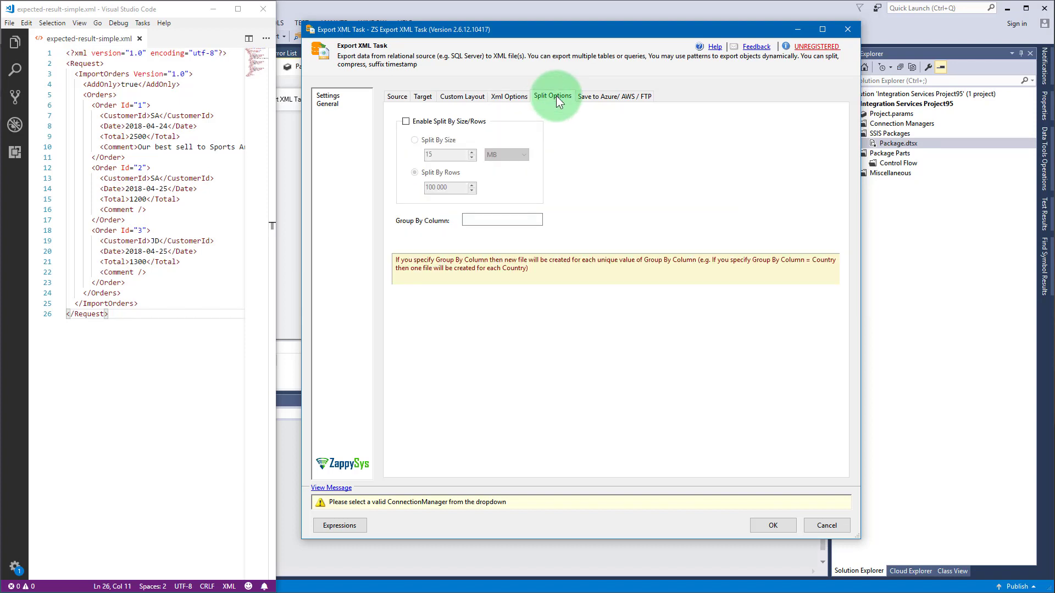
left_click(473, 118)
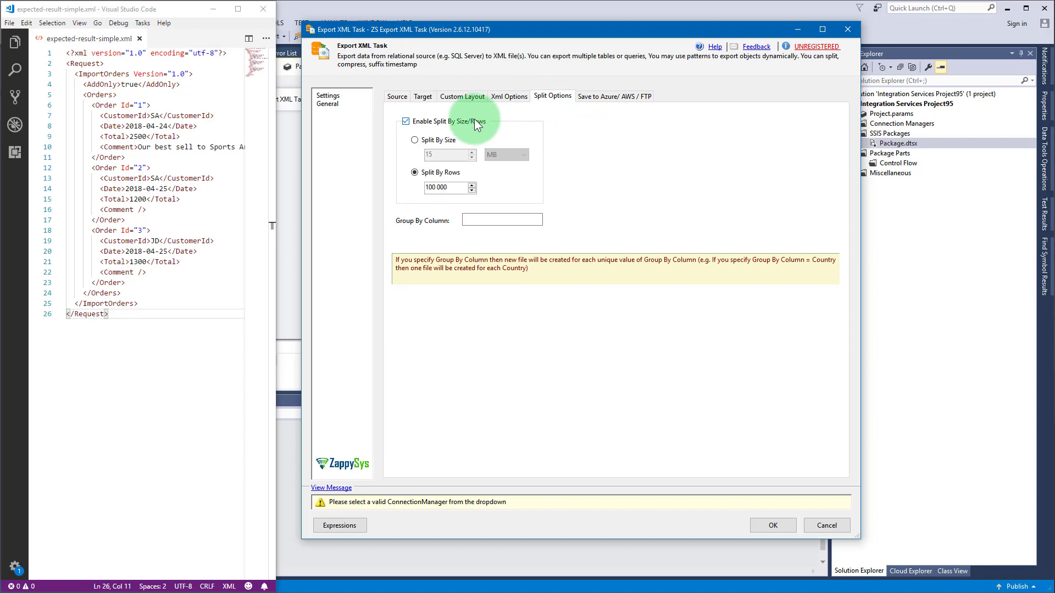
left_click(440, 140)
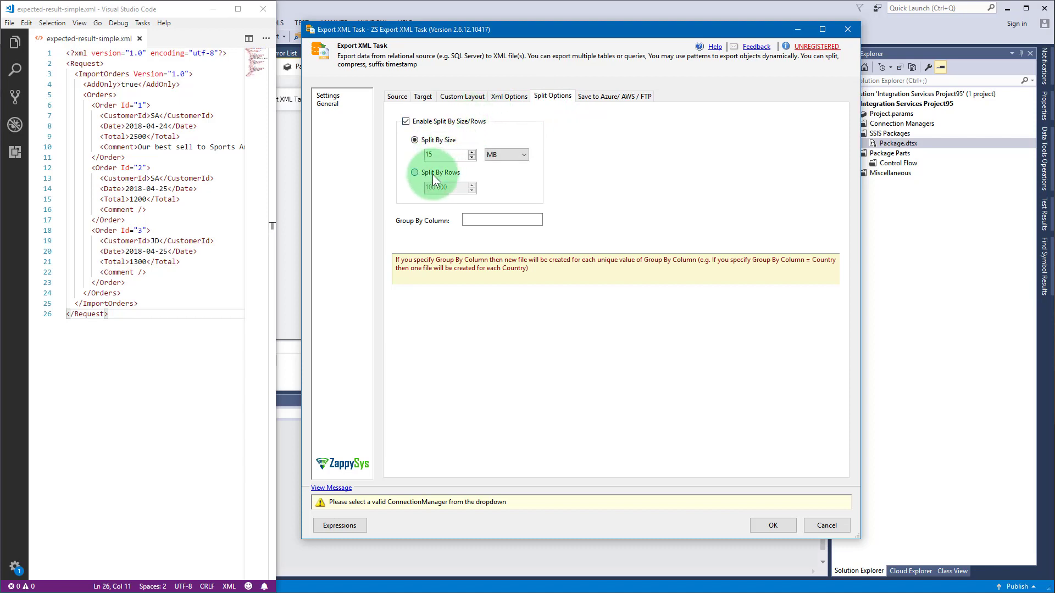
left_click(433, 173)
left_click(451, 121)
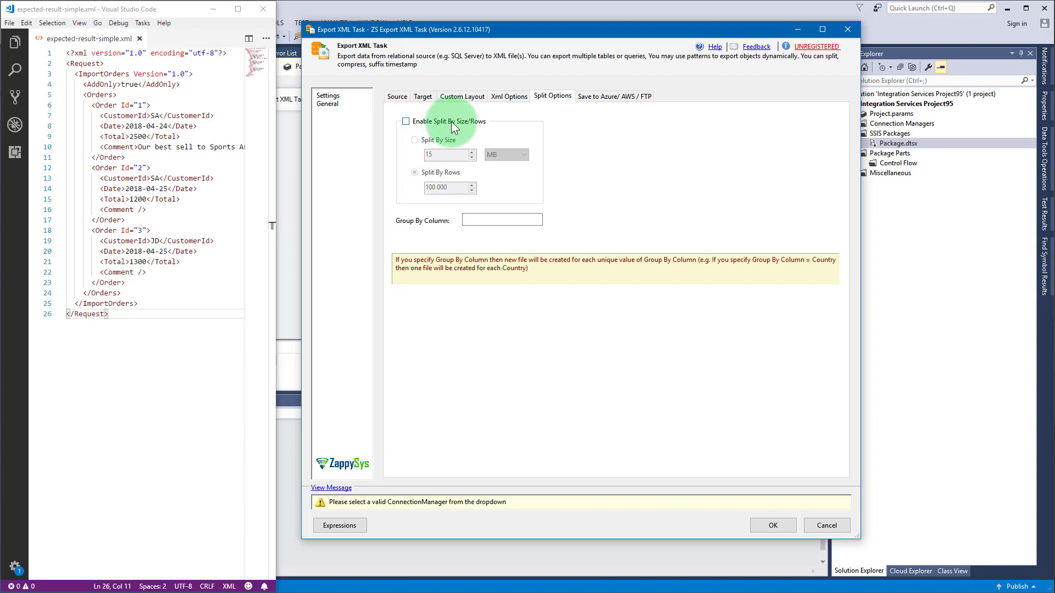
- Try the Variable and Connection access modes for the export target and look through the offered connection types
left_click(427, 102)
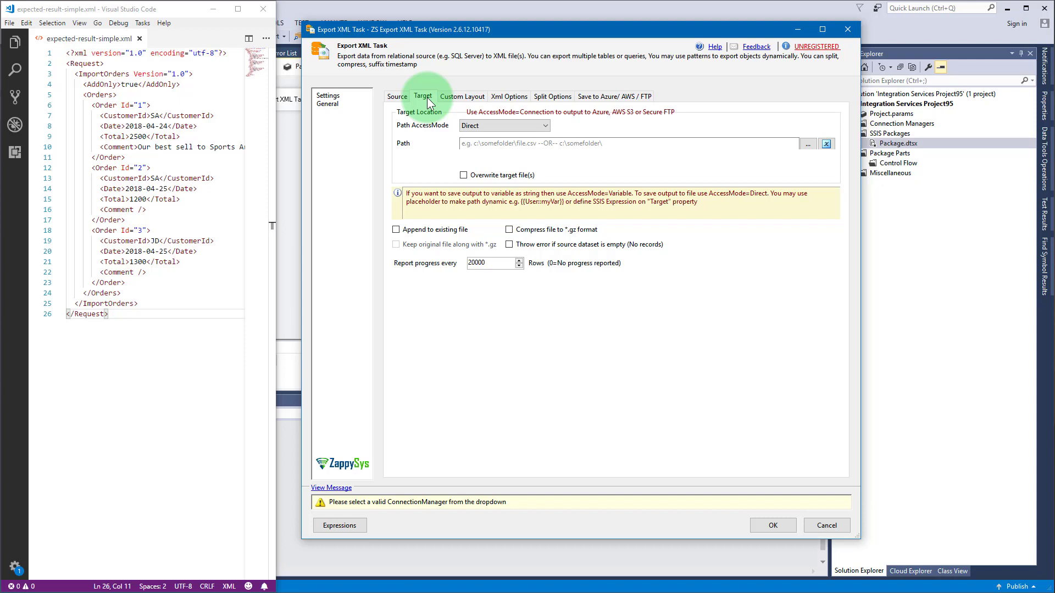
left_click(497, 126)
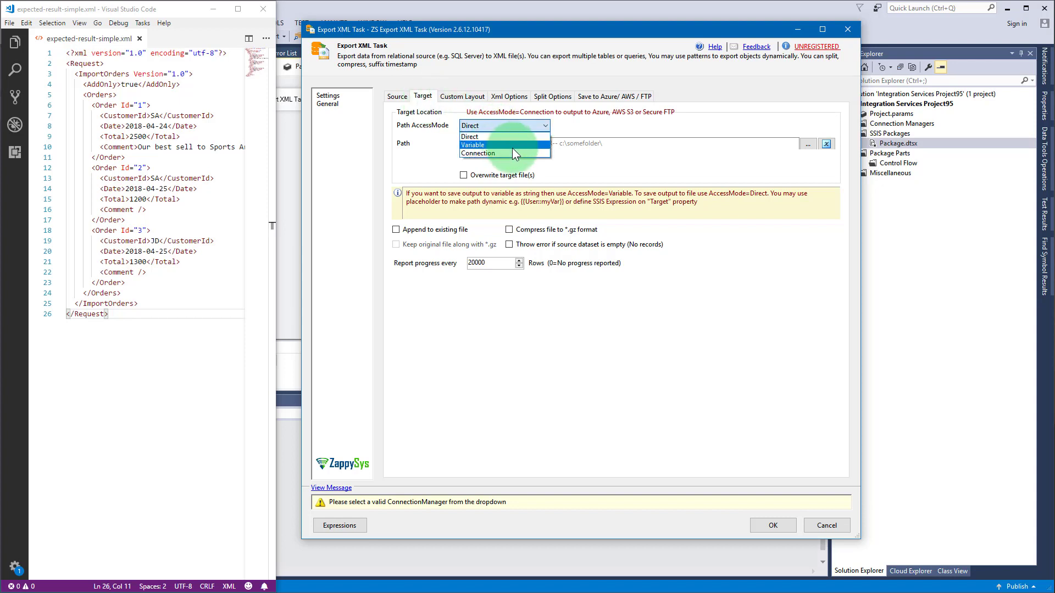
left_click(512, 146)
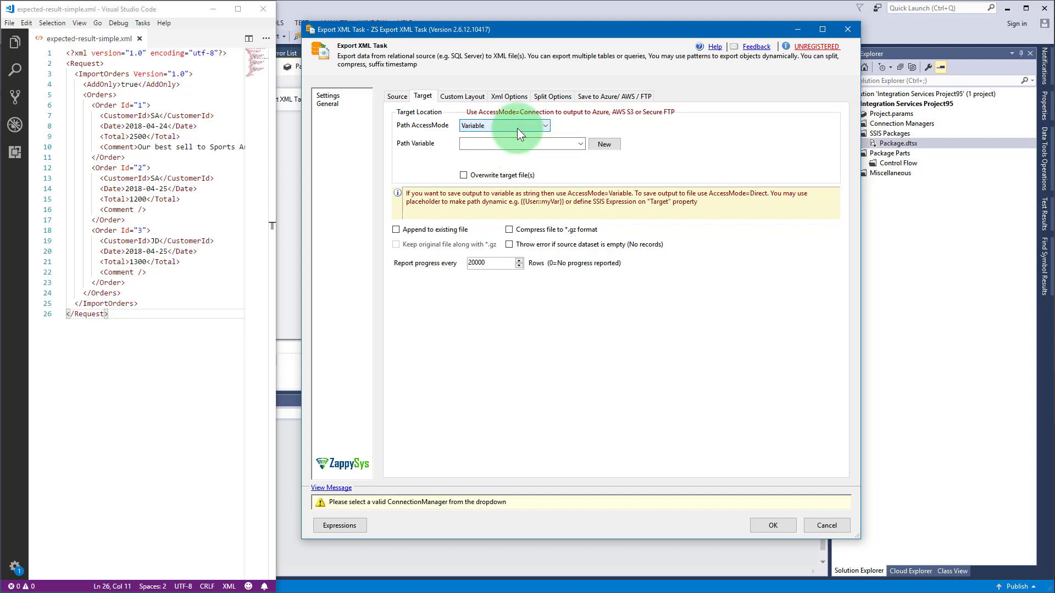
left_click(516, 128)
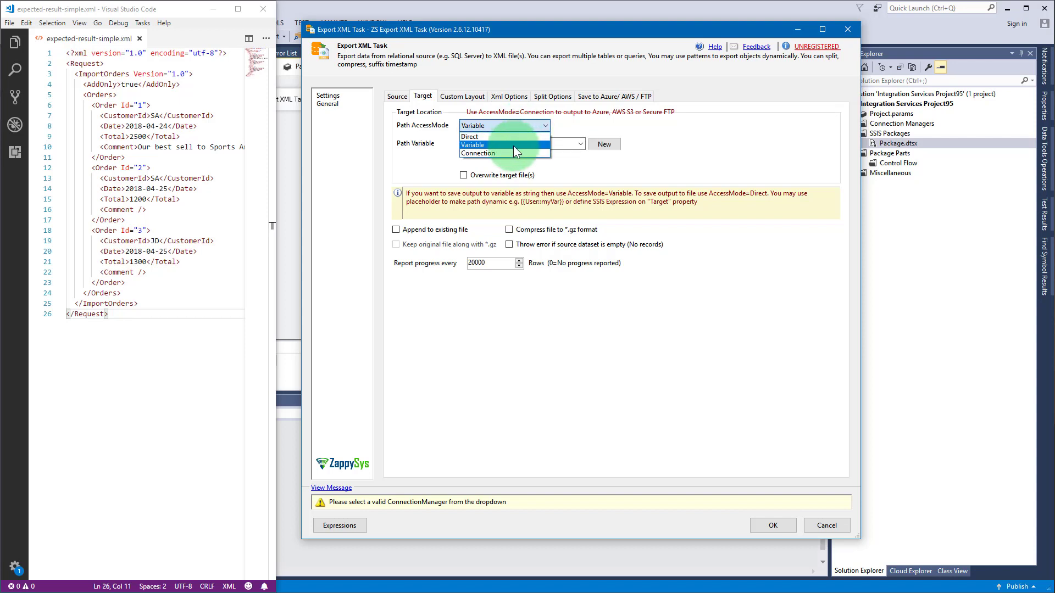
left_click(513, 153)
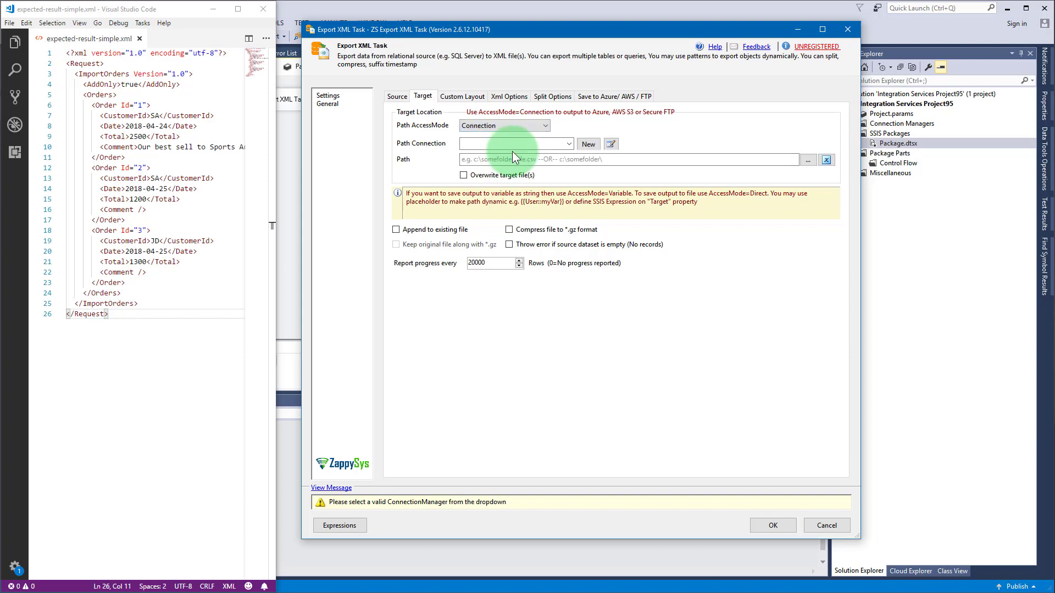
left_click(562, 142)
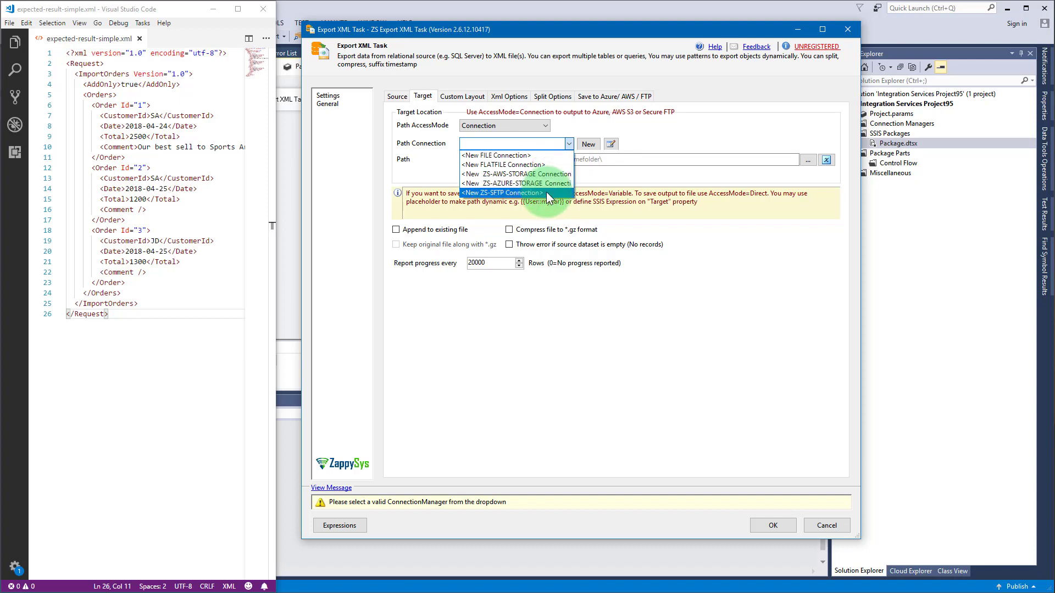
left_click(526, 134)
- Set the target access mode to Direct with the path z:\Simple XML\output.xml, and accept the Export XML Task settings
left_click(525, 131)
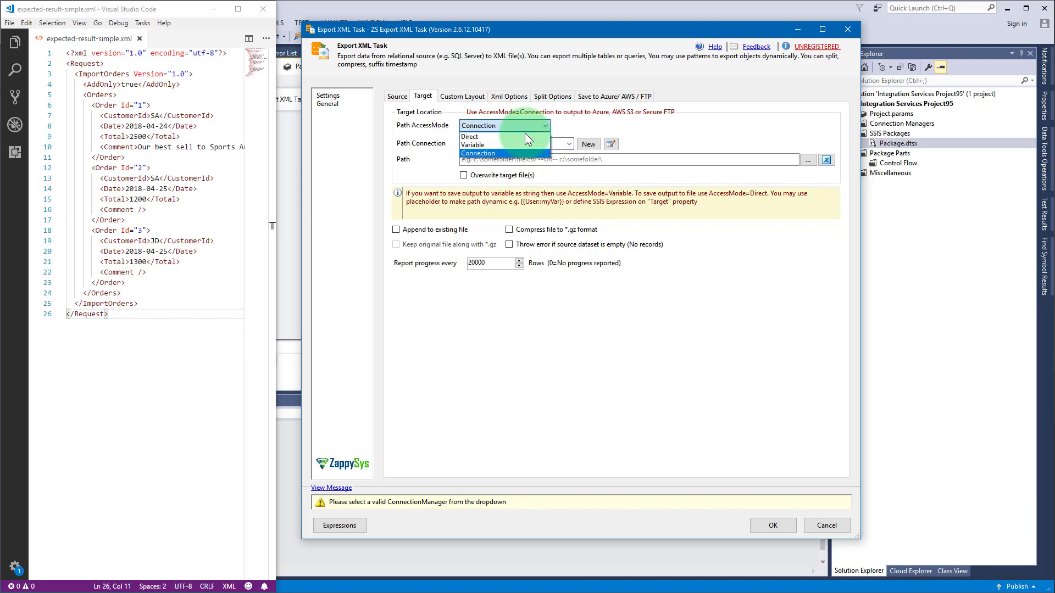
left_click(522, 136)
left_click(520, 144)
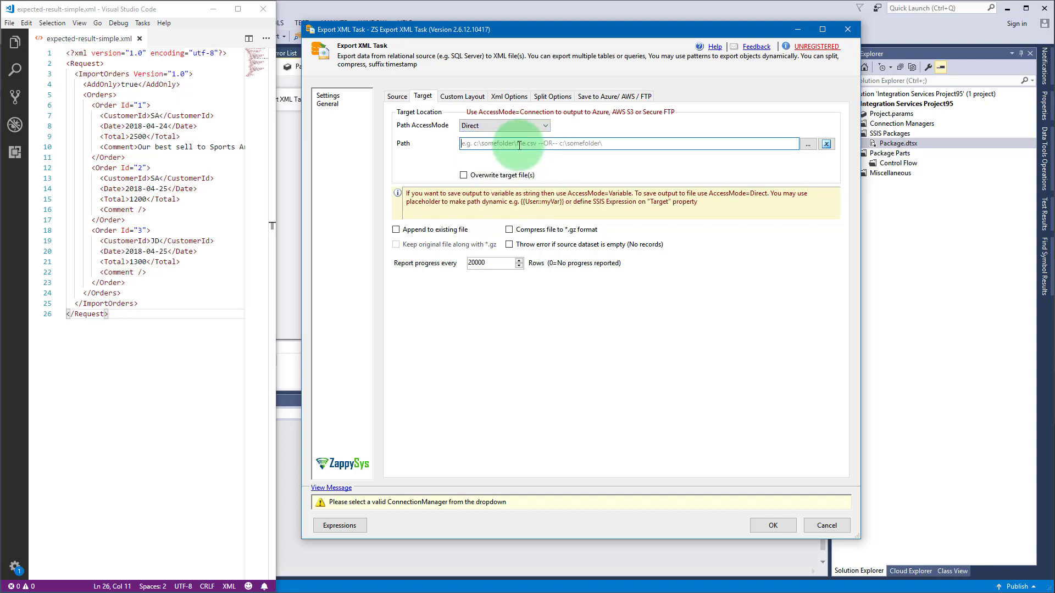
type("z:")
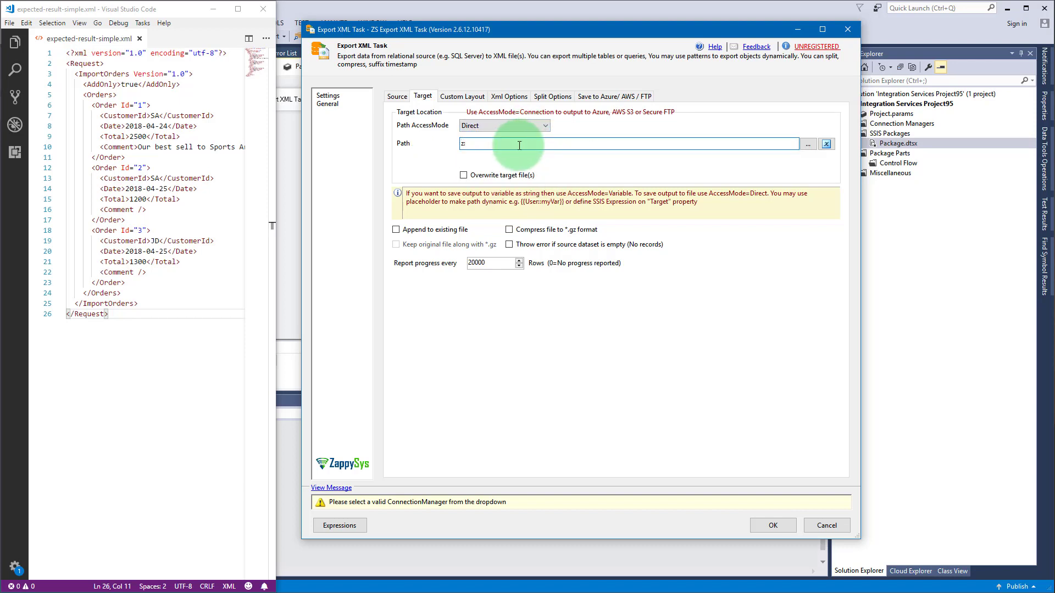
type("\\")
key("Down")
key("Down")
key("Down")
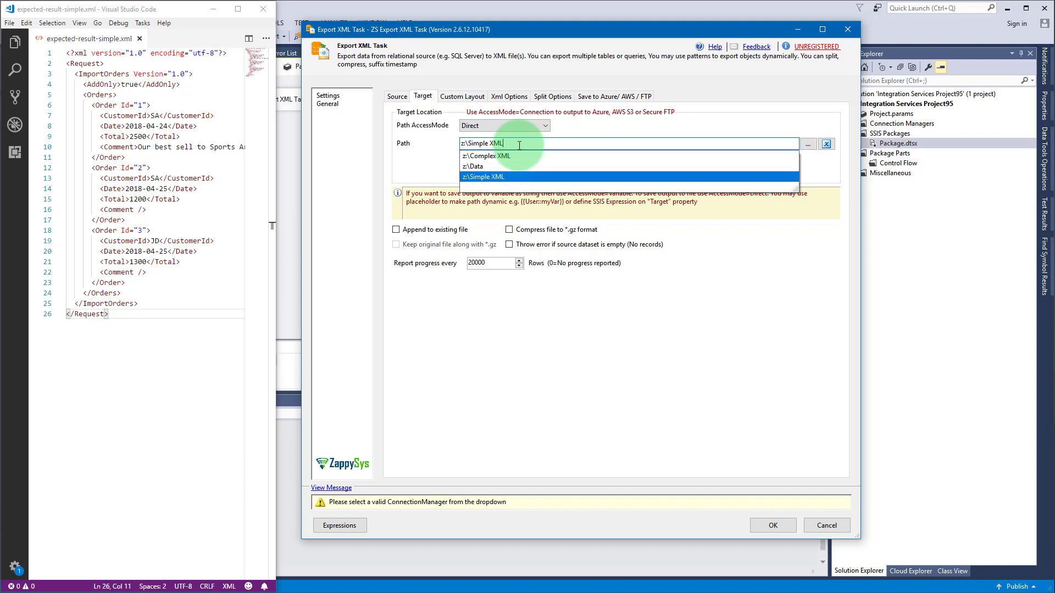
type("\\output.xml")
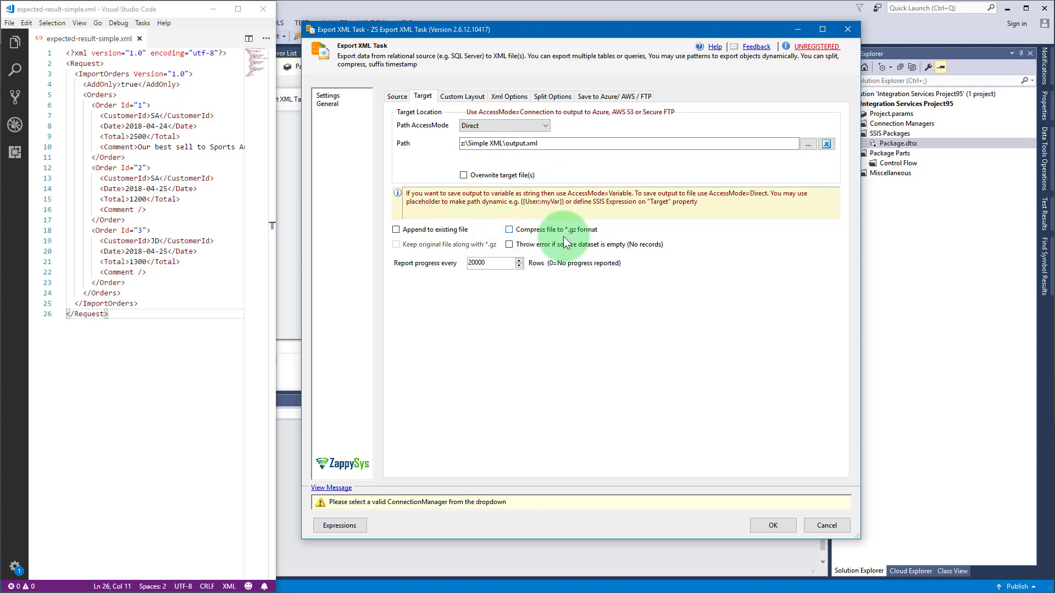
left_click(777, 530)
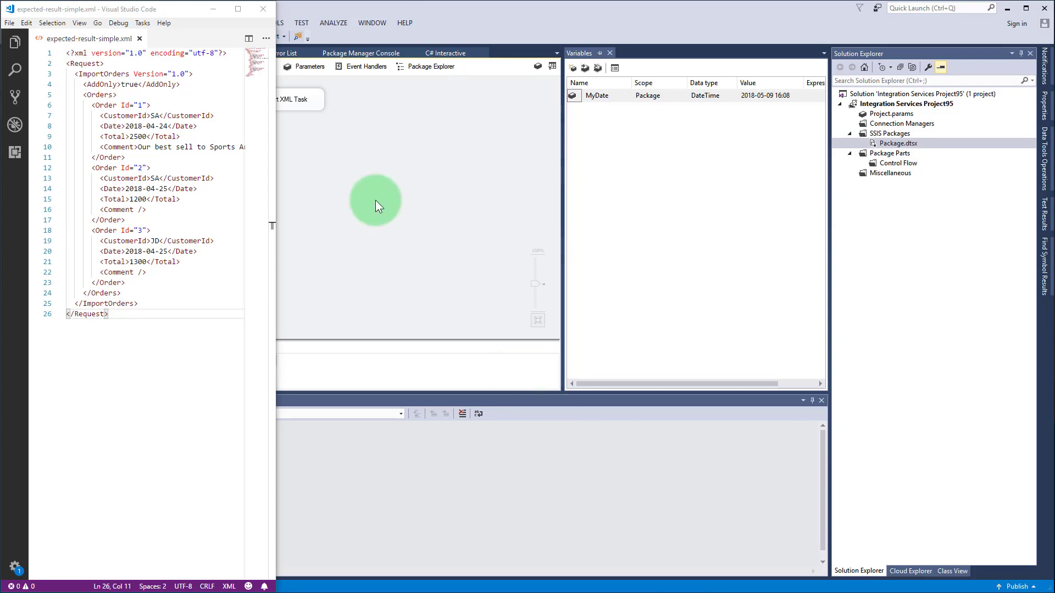
- Minimize the expected-result-simple.xml window and execute the ZS Export XML Task from the package's control flow
left_click(214, 9)
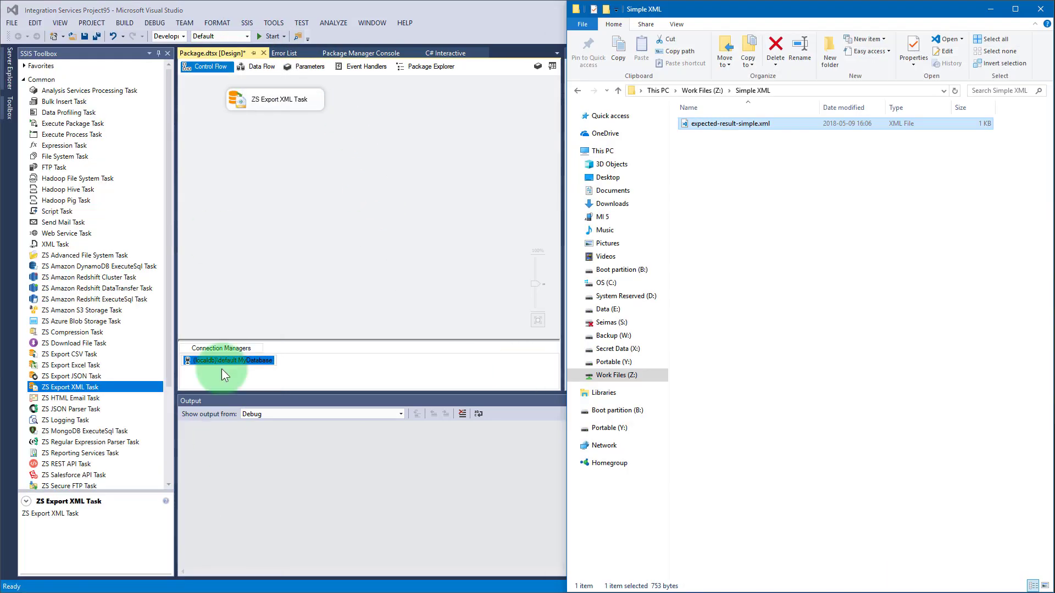
right_click(291, 101)
left_click(329, 189)
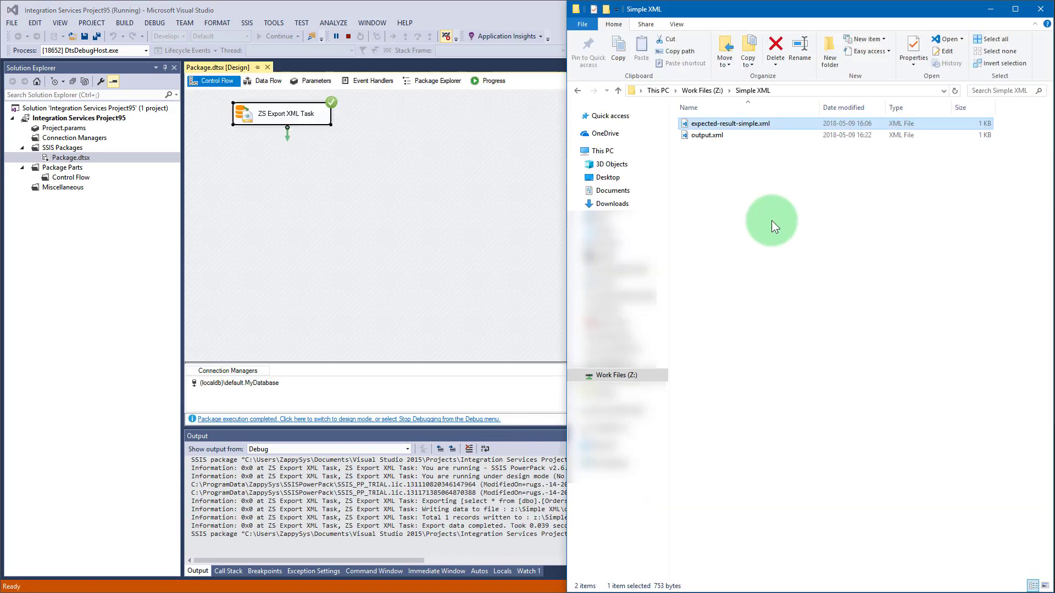
- Open output.xml from the Simple XML folder and examine the exported orders
left_click(737, 176)
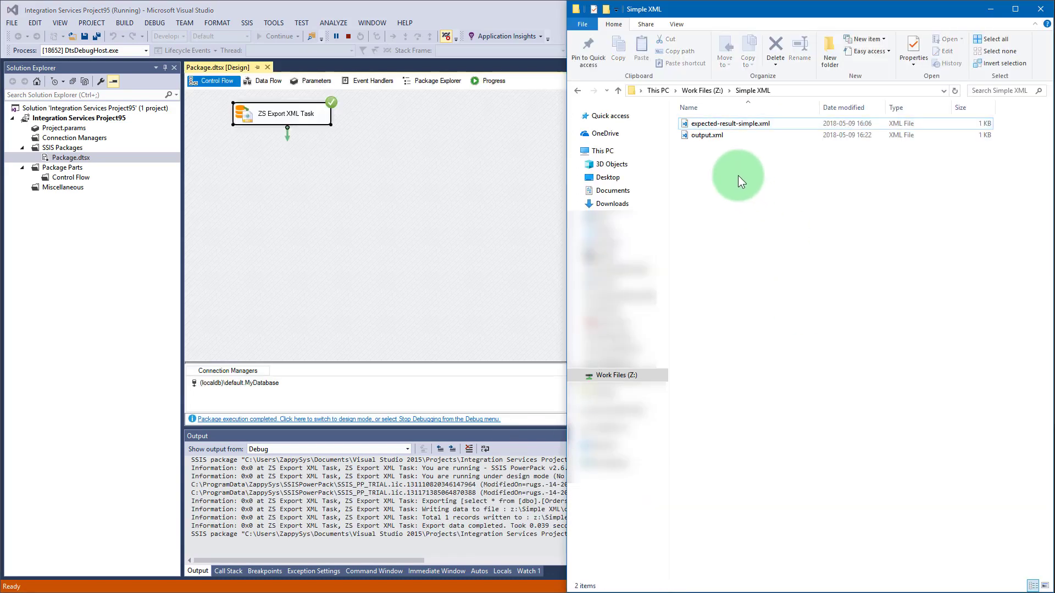
double_click(709, 135)
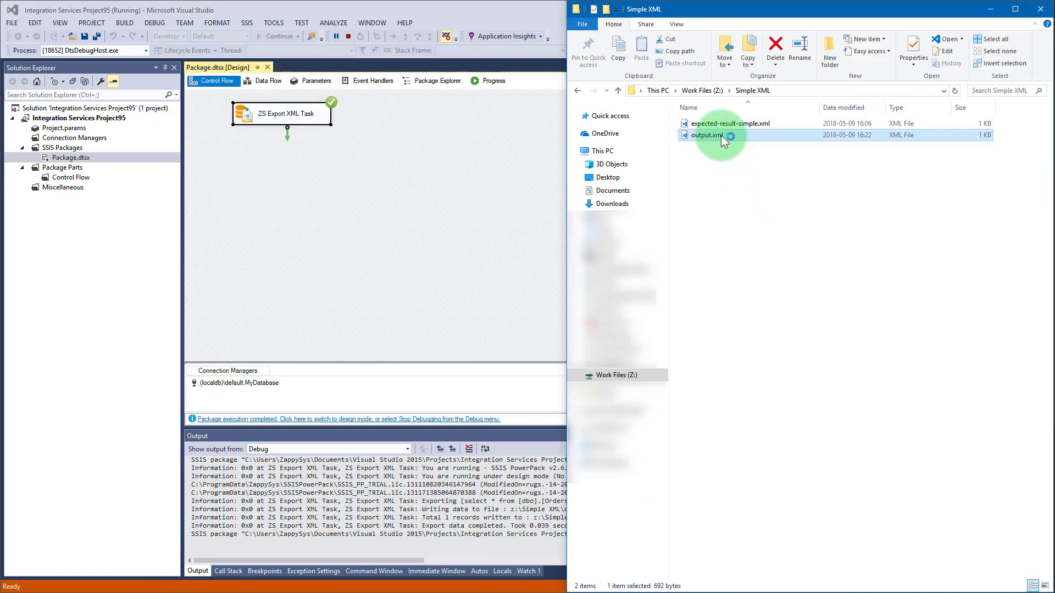
left_click_drag(279, 141, 858, 243)
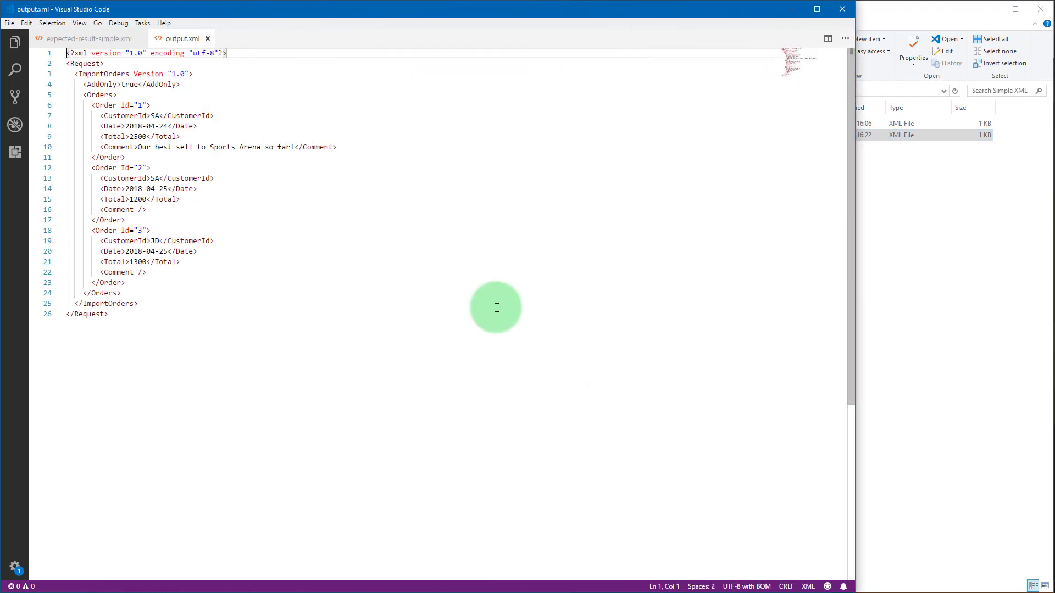
- Select output.xml for comparison among the open editors and compare expected-result-simple.xml against it
left_click(15, 42)
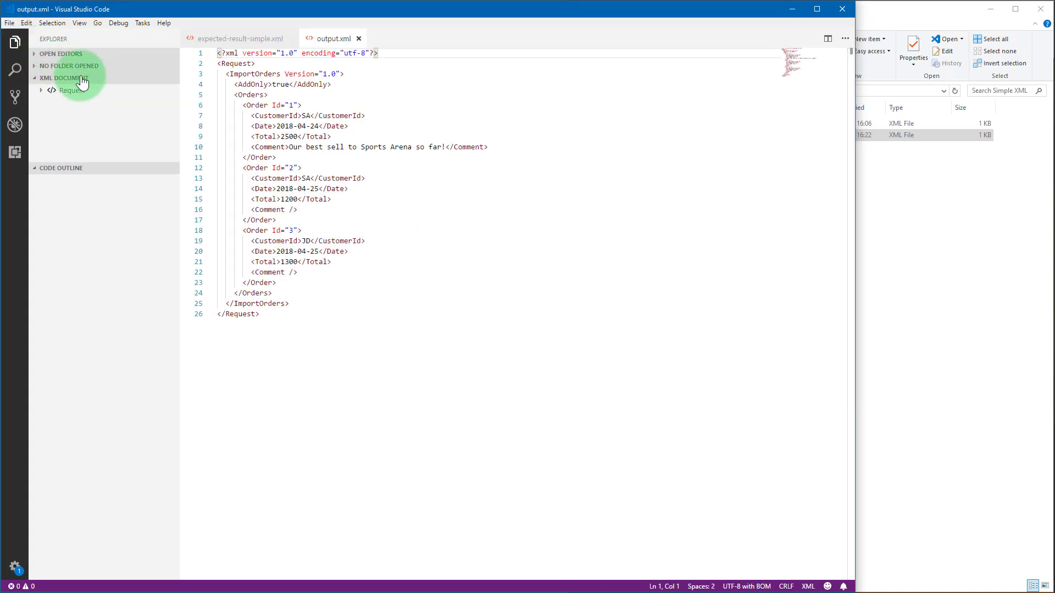
left_click(52, 53)
right_click(91, 80)
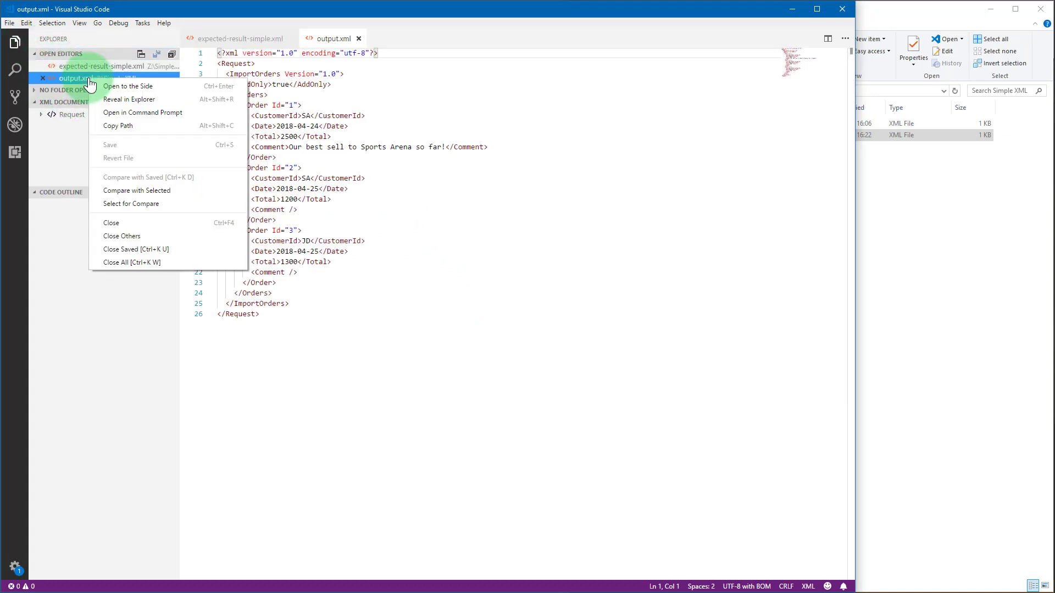
left_click(156, 206)
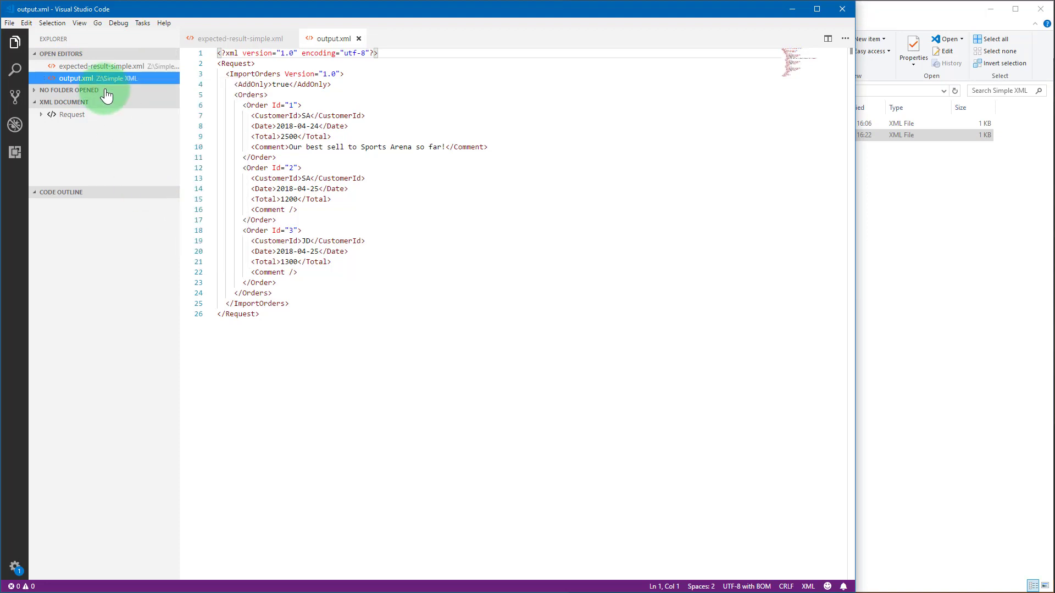
right_click(94, 67)
left_click(163, 180)
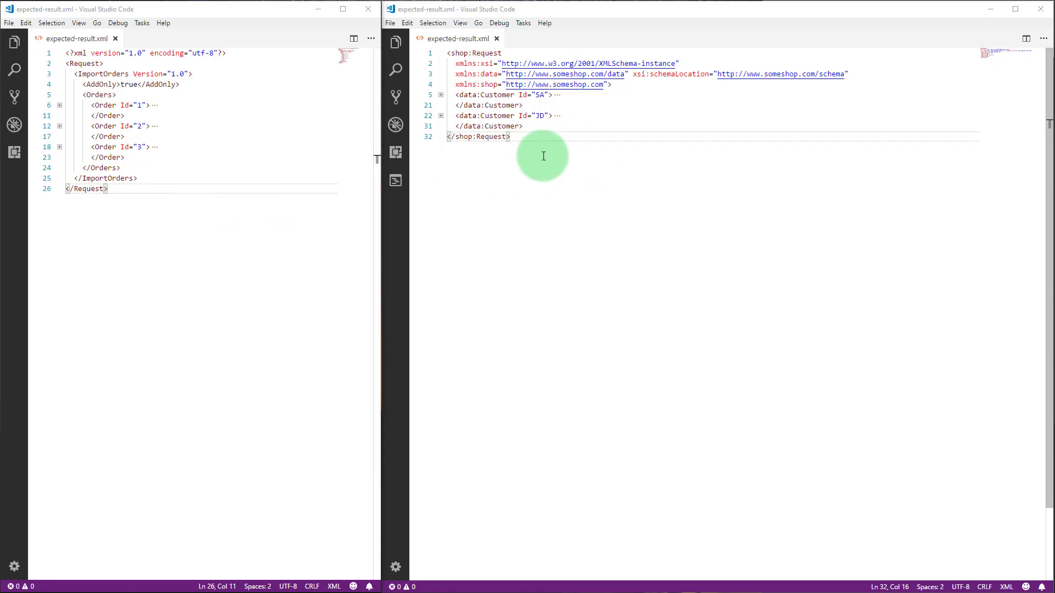
- Examine the overall structure of both expected-result.xml files and the namespace and schemaLocation attributes on the shop:Request element
left_click_drag(536, 147, 396, 28)
left_click(217, 235)
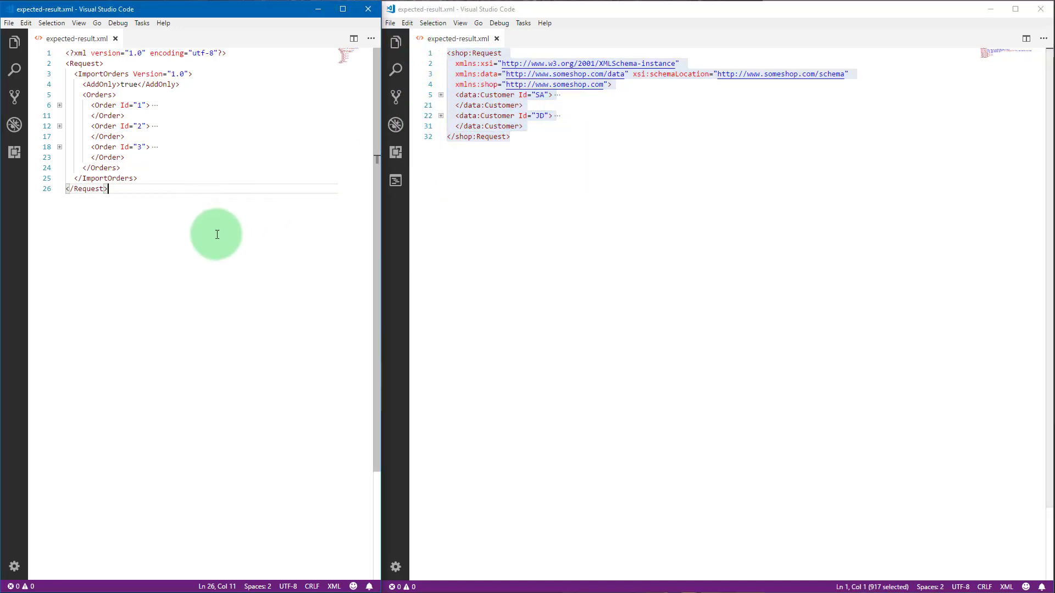
left_click_drag(177, 206, 66, 53)
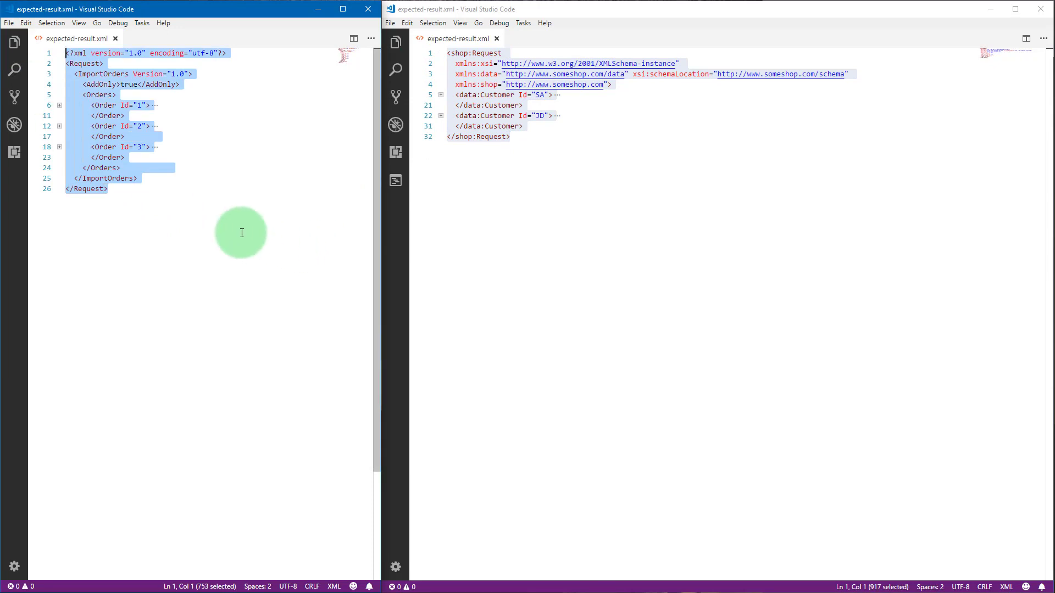
left_click(207, 198)
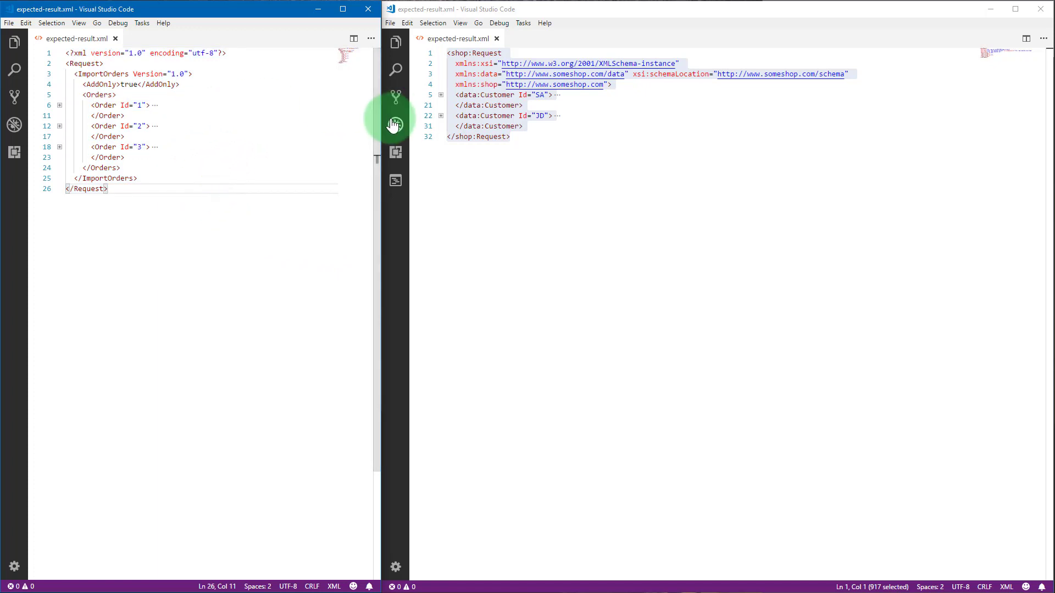
left_click(468, 65)
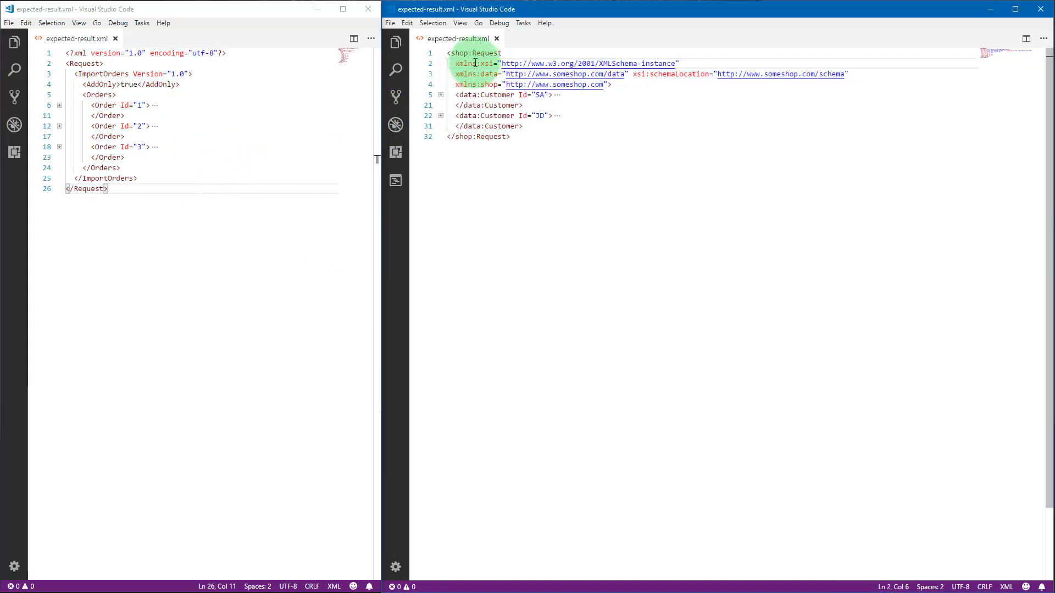
left_click_drag(451, 53, 871, 73)
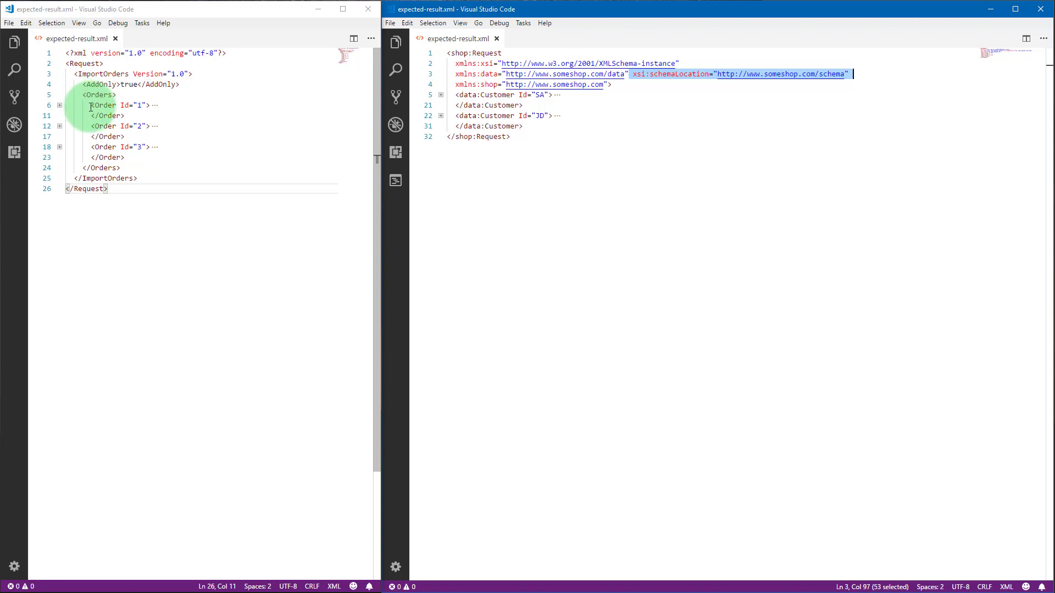
- Compare the repeating Order elements in the simple XML with the repeating data:Customer elements in the namespaced XML
left_click_drag(90, 107, 87, 168)
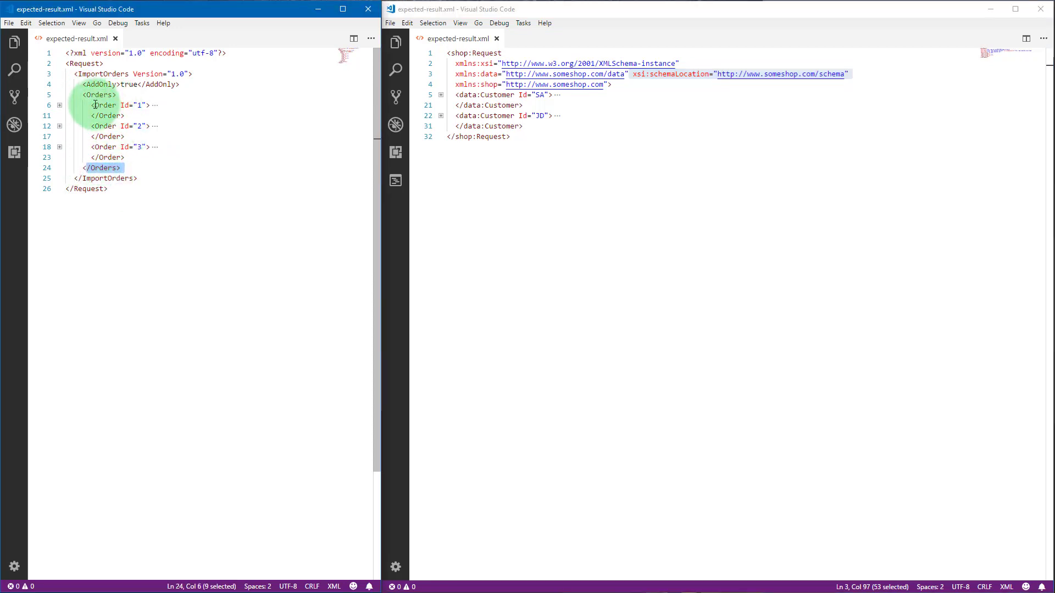
left_click_drag(96, 104, 179, 154)
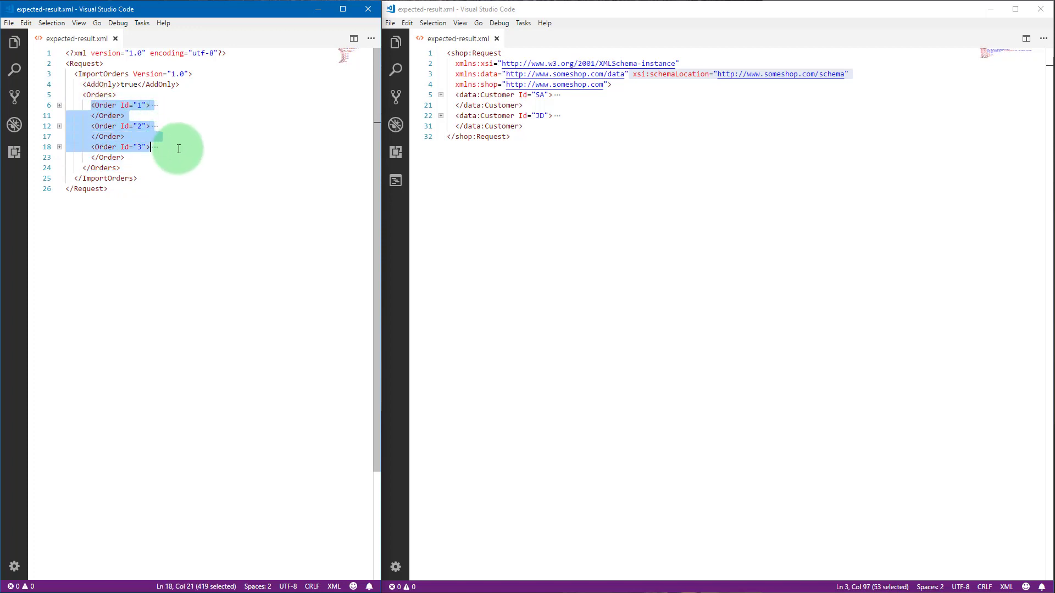
left_click(543, 187)
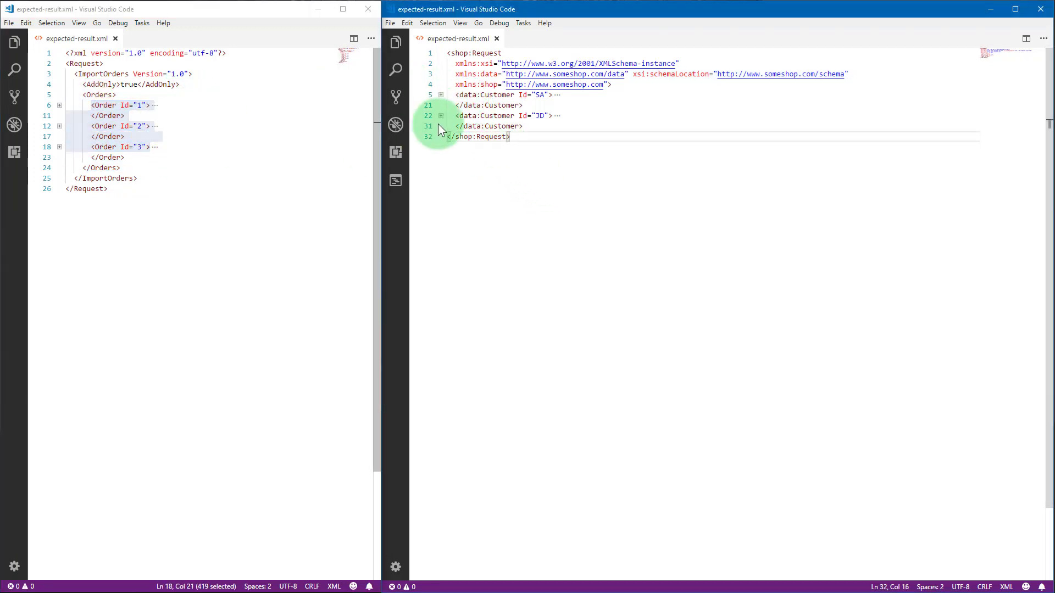
left_click(456, 94)
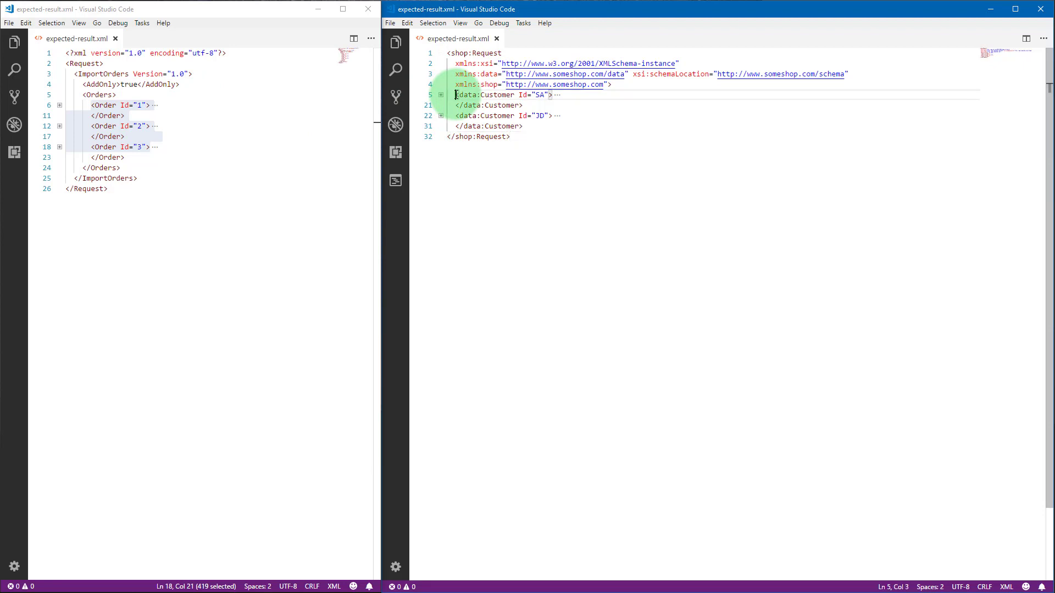
left_click_drag(456, 94, 595, 128)
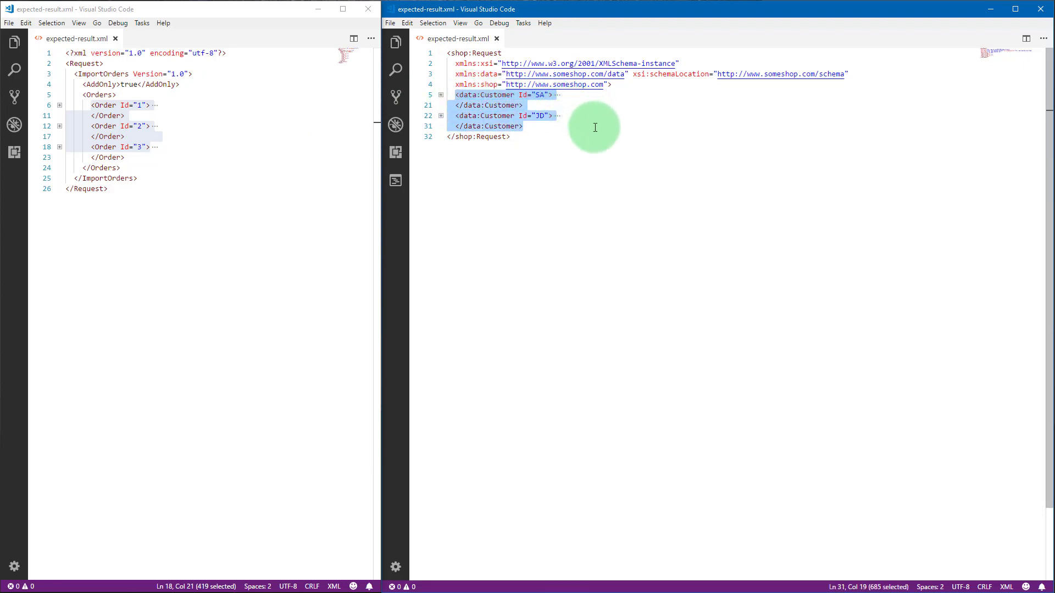
- Expand both data:Customer elements in the namespaced XML and examine their Name values and nested orders
left_click(442, 95)
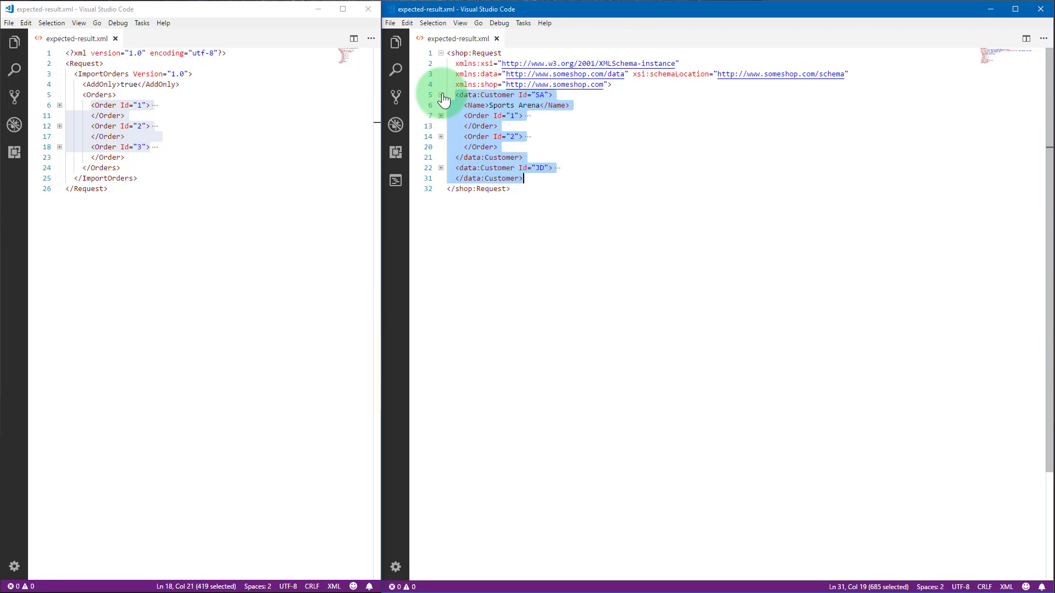
left_click(472, 147)
left_click_drag(464, 115, 547, 143)
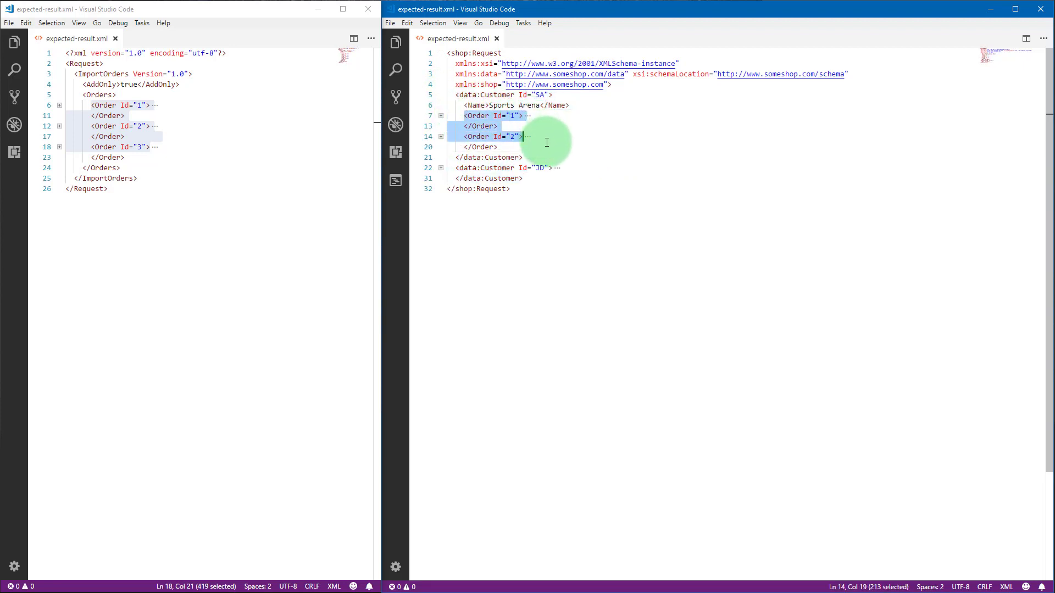
left_click(520, 136)
left_click_drag(540, 105, 494, 106)
left_click(441, 168)
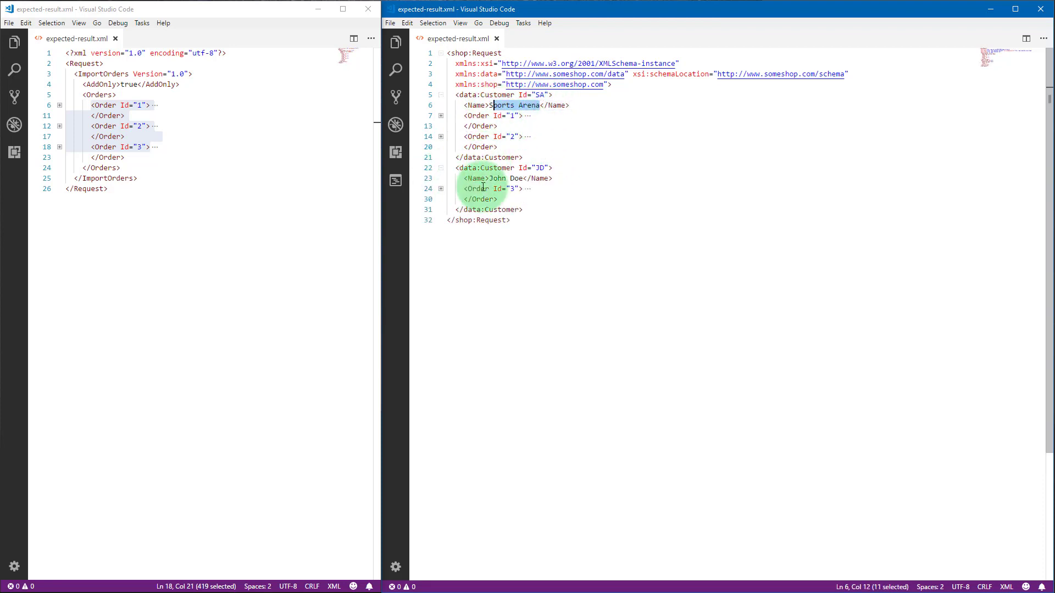
left_click_drag(489, 178, 523, 179)
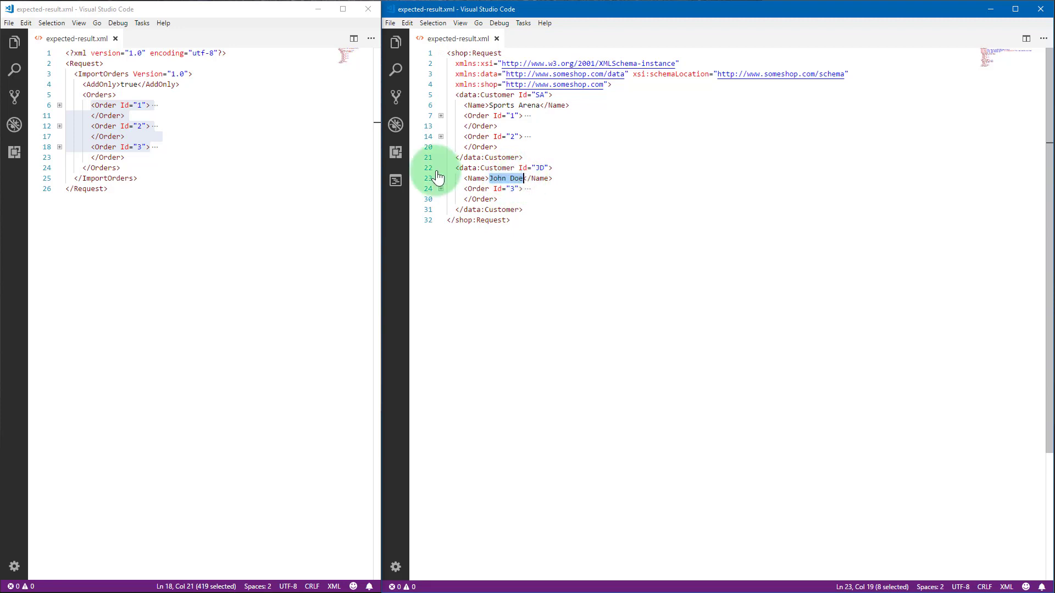
- Expand orders 3, 2 and 1 in the simple XML and examine the CustomerId in each
left_click(201, 158)
left_click(60, 147)
left_click(59, 126)
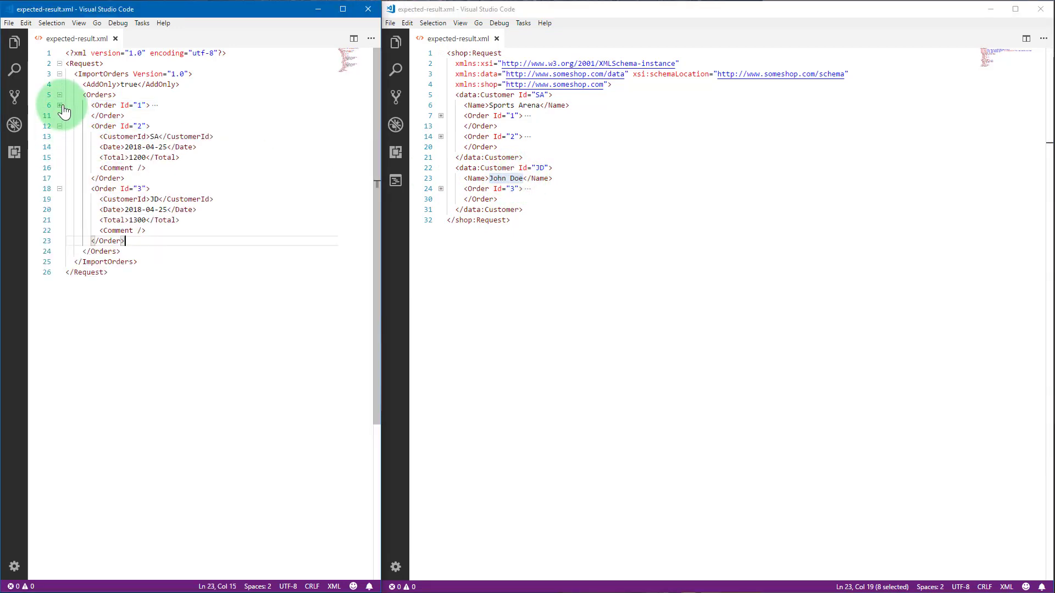
left_click(59, 105)
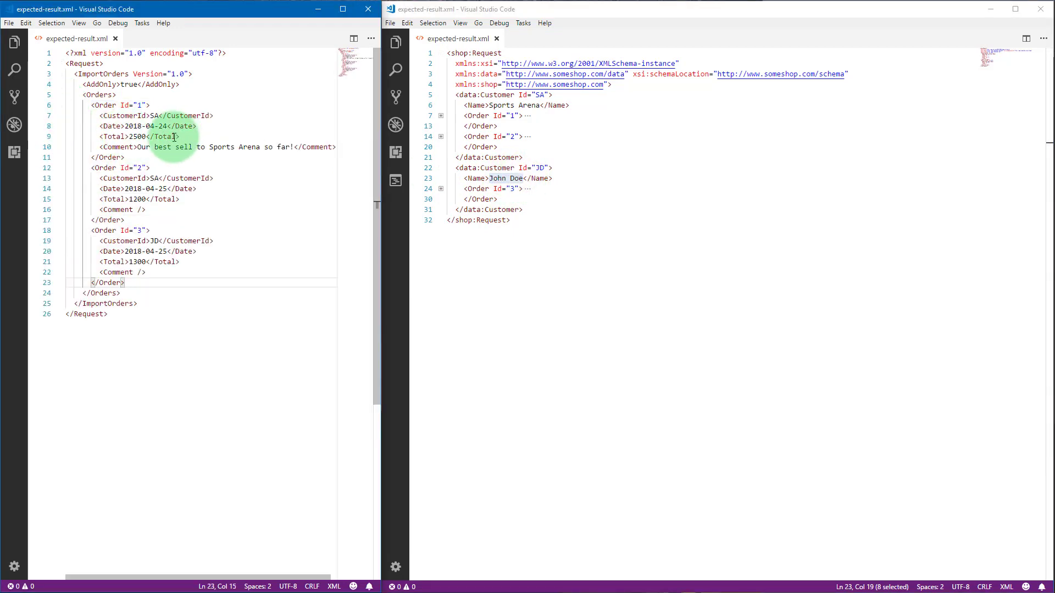
left_click(154, 116)
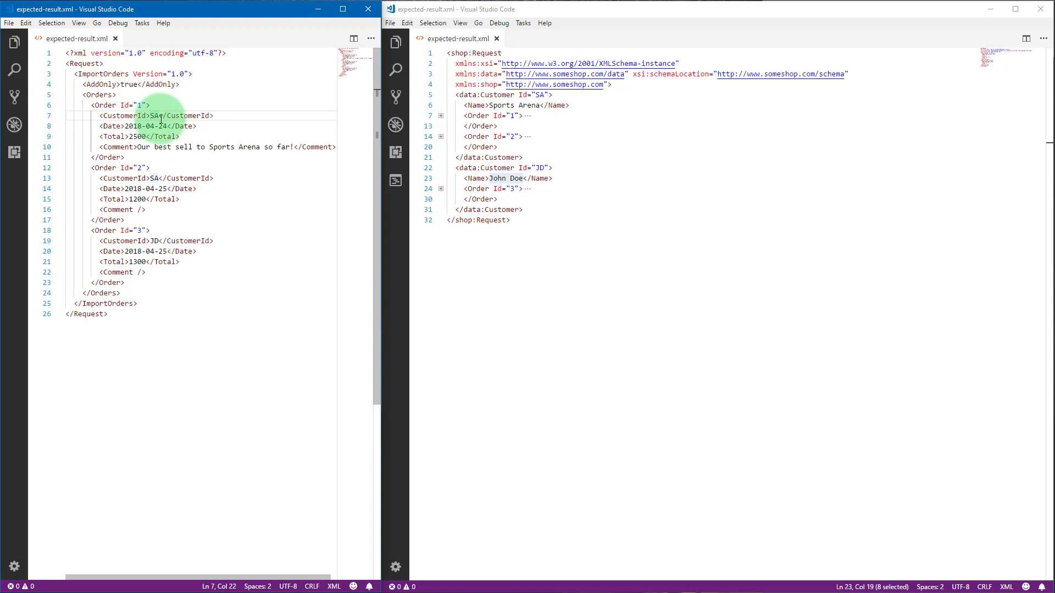
double_click(156, 179)
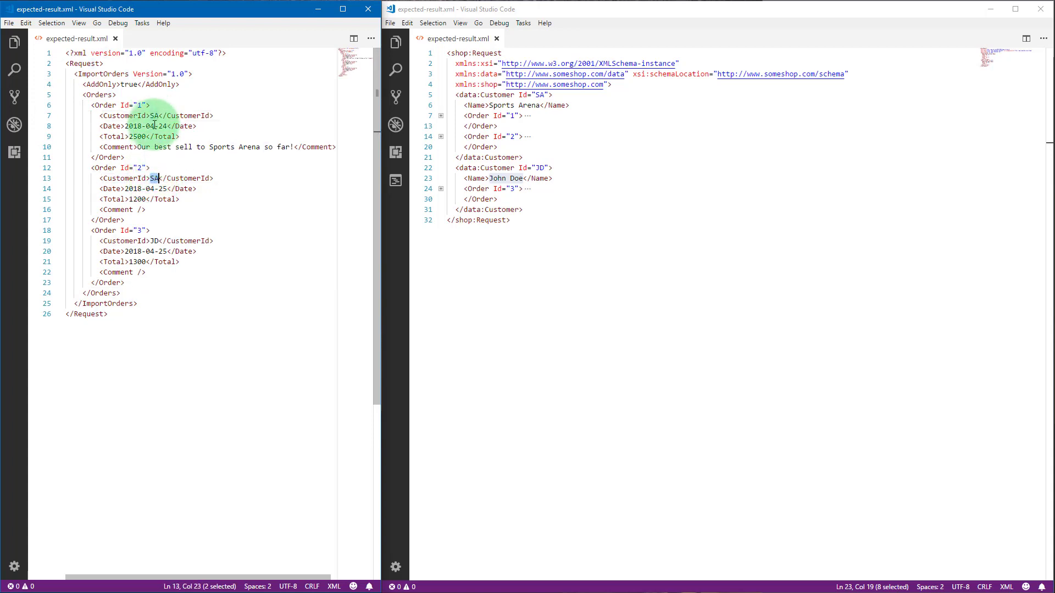
double_click(155, 242)
- Check the Id attribute and Name element of the second customer in the namespaced XML
left_click(511, 199)
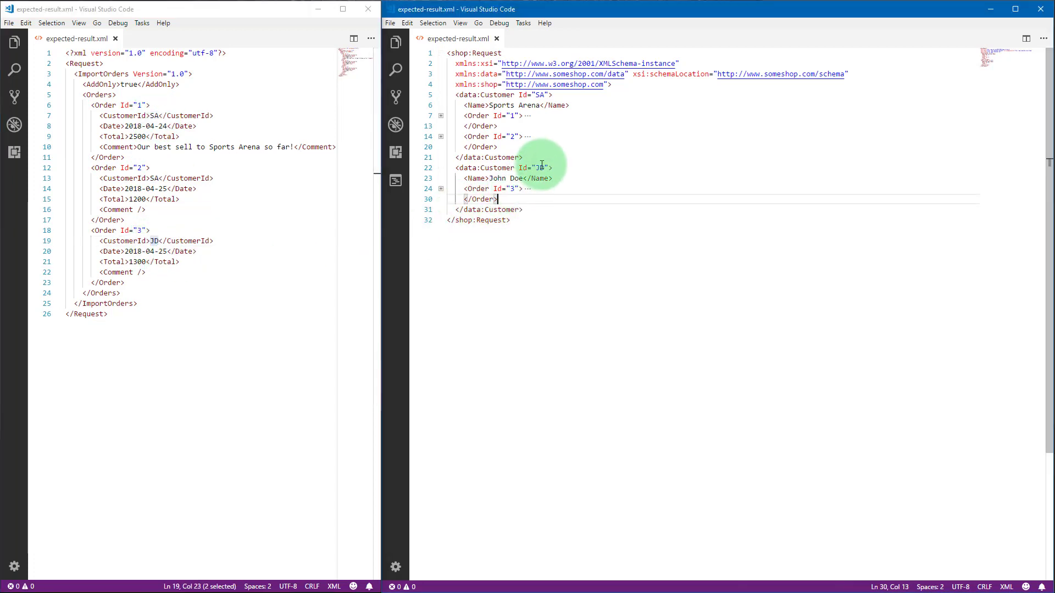
double_click(540, 168)
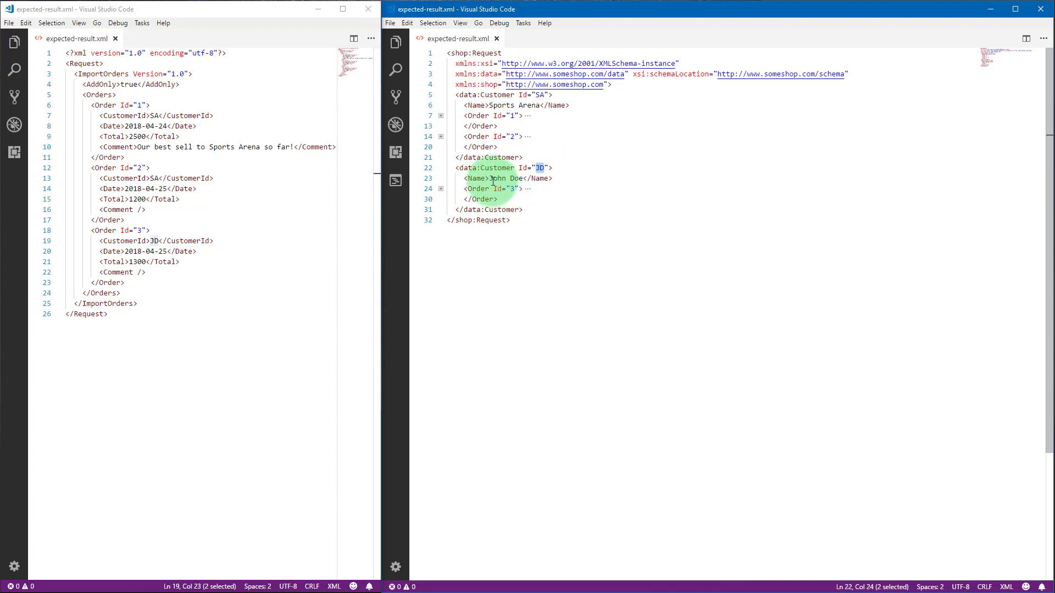
left_click_drag(489, 180, 525, 181)
left_click(622, 203)
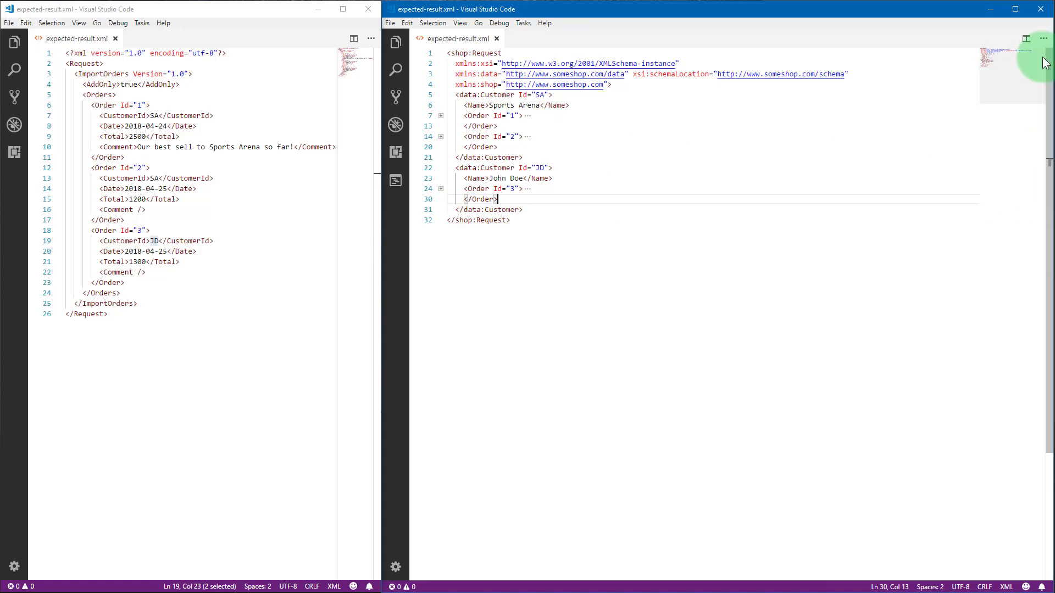
- Narrow the namespaced XML window to uncover the SQL query, and examine how the Customers Id column relates to CustomerId in Orders
left_click_drag(1052, 83, 907, 121)
left_click_drag(784, 187, 762, 208)
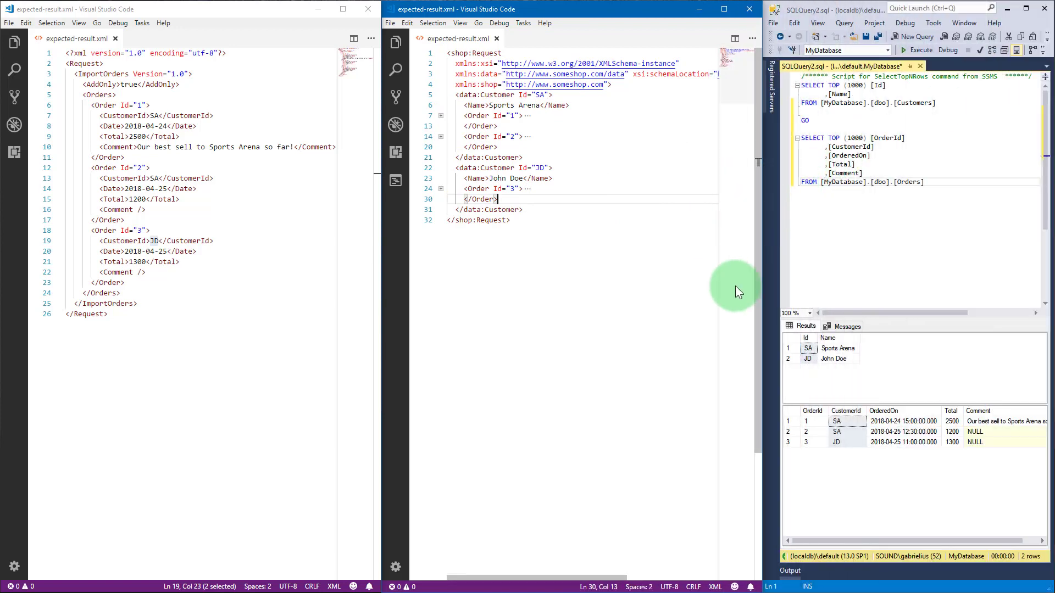
left_click(854, 360)
left_click_drag(807, 349, 839, 350)
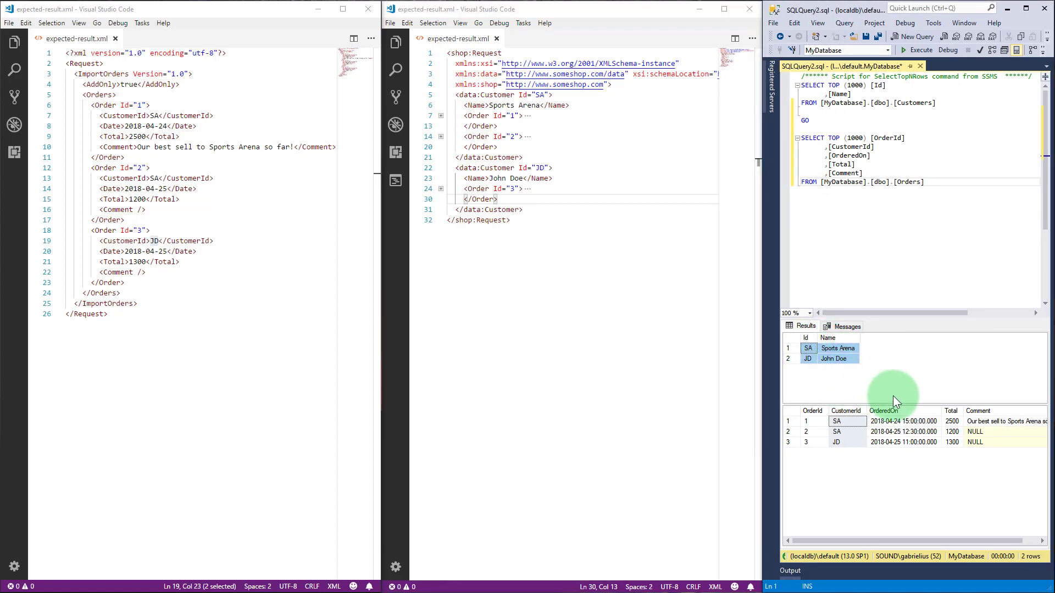
left_click(806, 348)
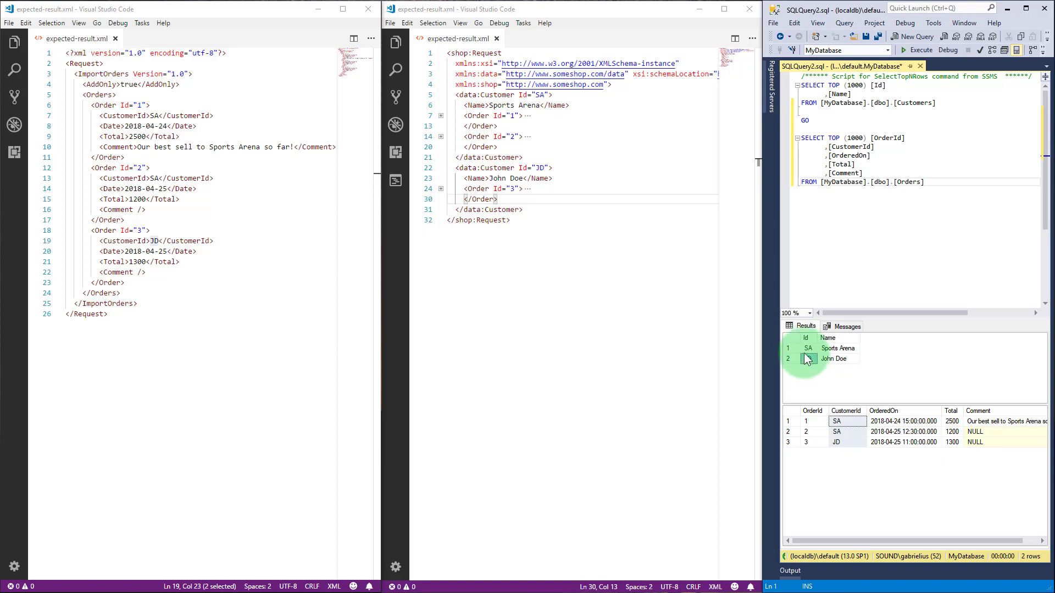
left_click_drag(804, 355, 807, 349)
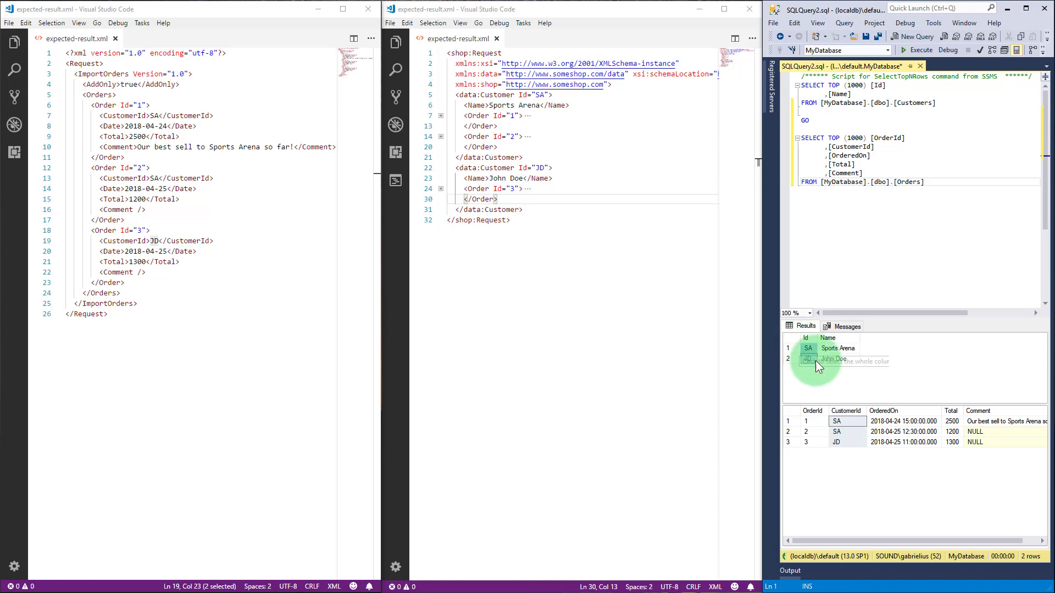
left_click(858, 427)
left_click(921, 221)
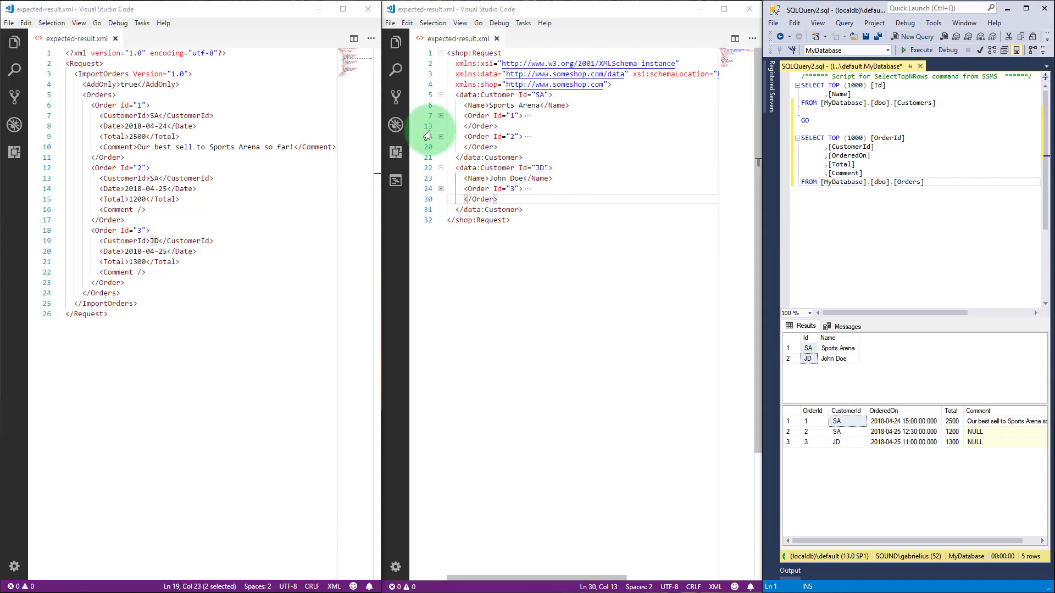
- Expand order 1 in the namespaced XML and compare its child elements with those of order 1 in the simple XML
left_click(440, 116)
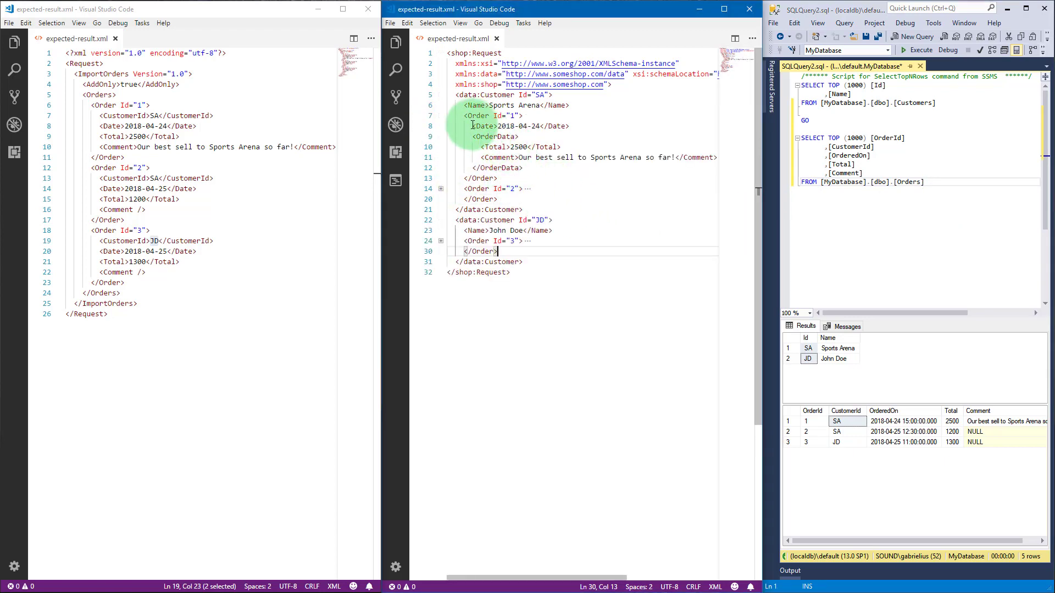
left_click_drag(472, 126, 536, 178)
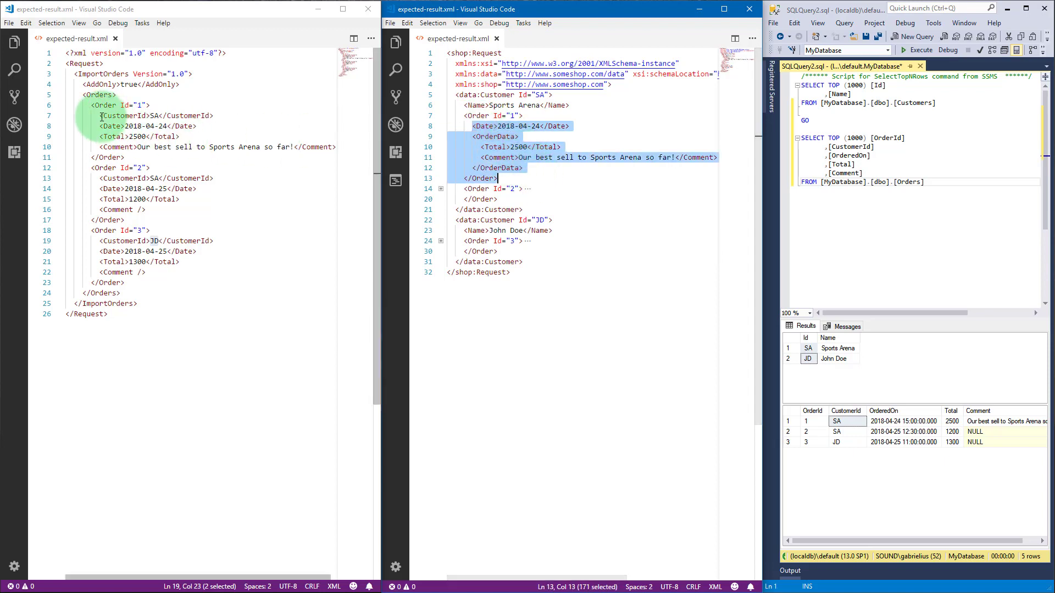
left_click_drag(101, 117, 330, 146)
left_click(606, 196)
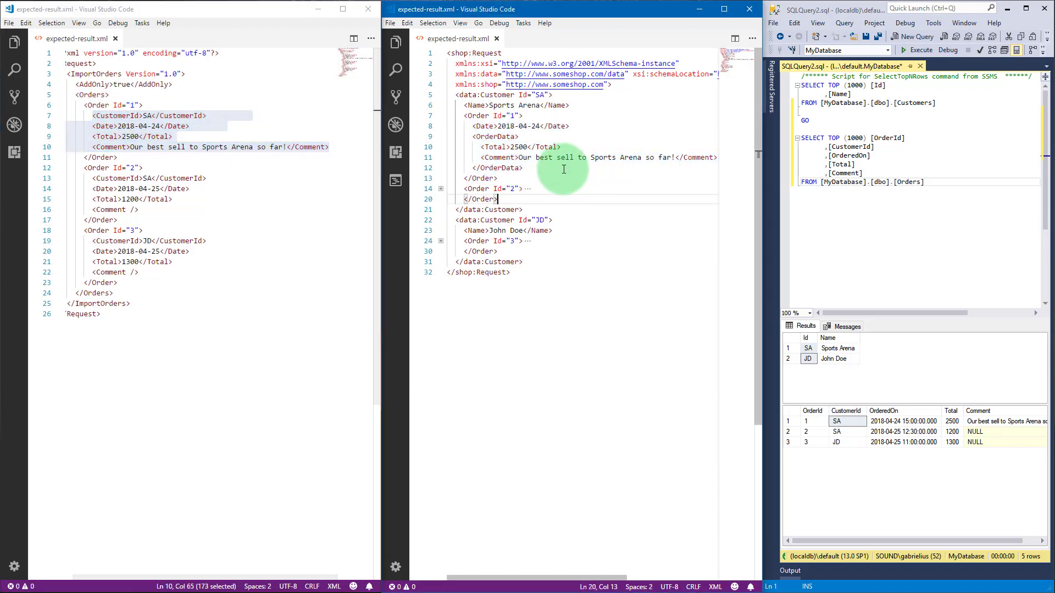
- Examine the OrderData element of order 1 in the namespaced XML and the Total and Comment elements nested inside it
left_click(477, 137)
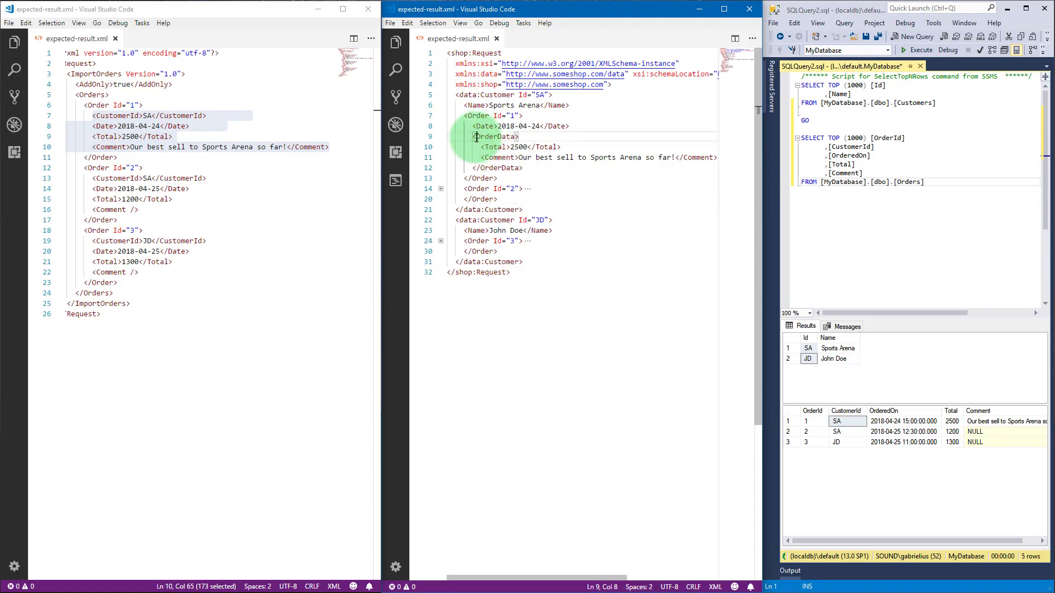
left_click_drag(477, 137, 515, 137)
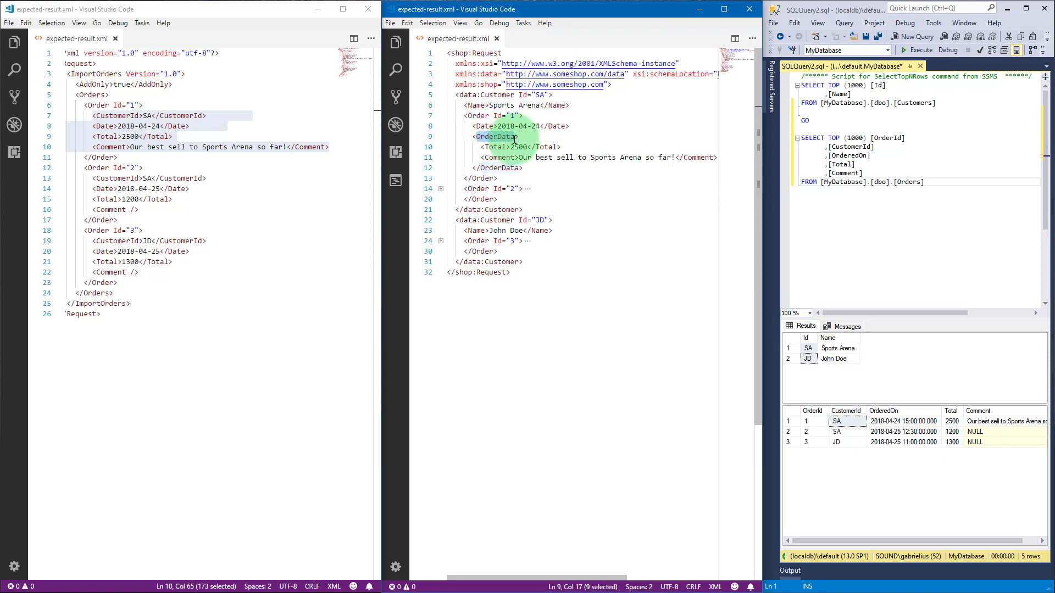
left_click(541, 167)
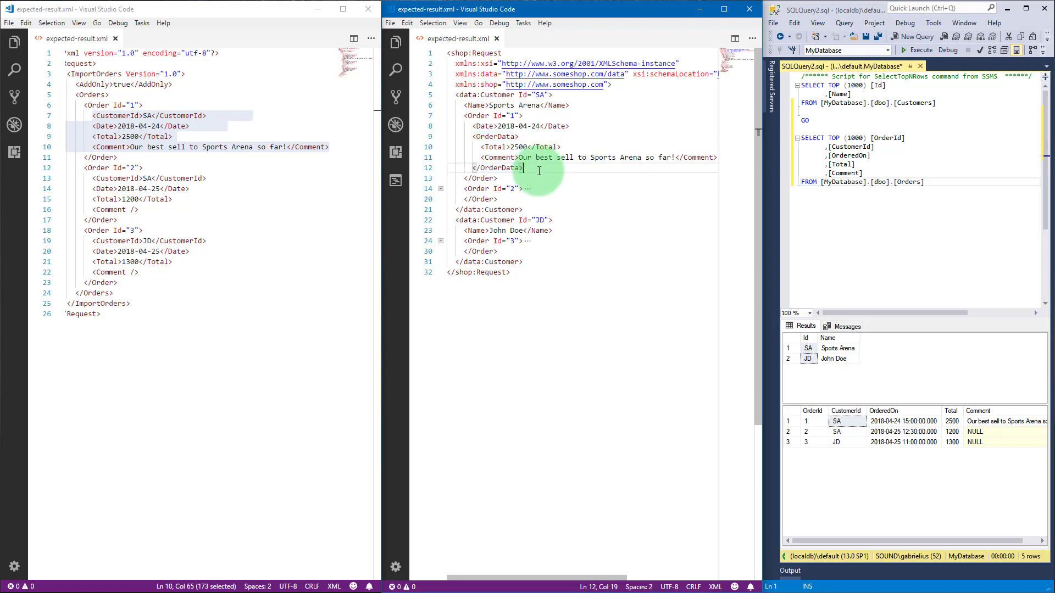
left_click(479, 147)
left_click_drag(480, 147, 715, 159)
left_click_drag(547, 577, 513, 577)
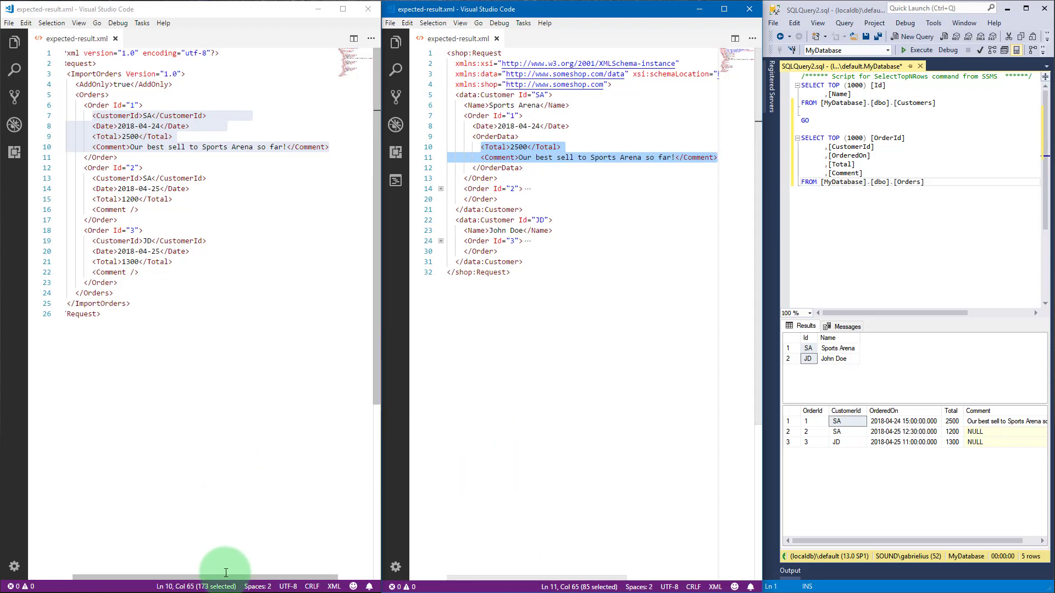
left_click_drag(219, 577, 141, 577)
- Open the namespaced expected-result.xml in the same window as the simple one, and expand its orders 3 and 2
left_click(527, 241)
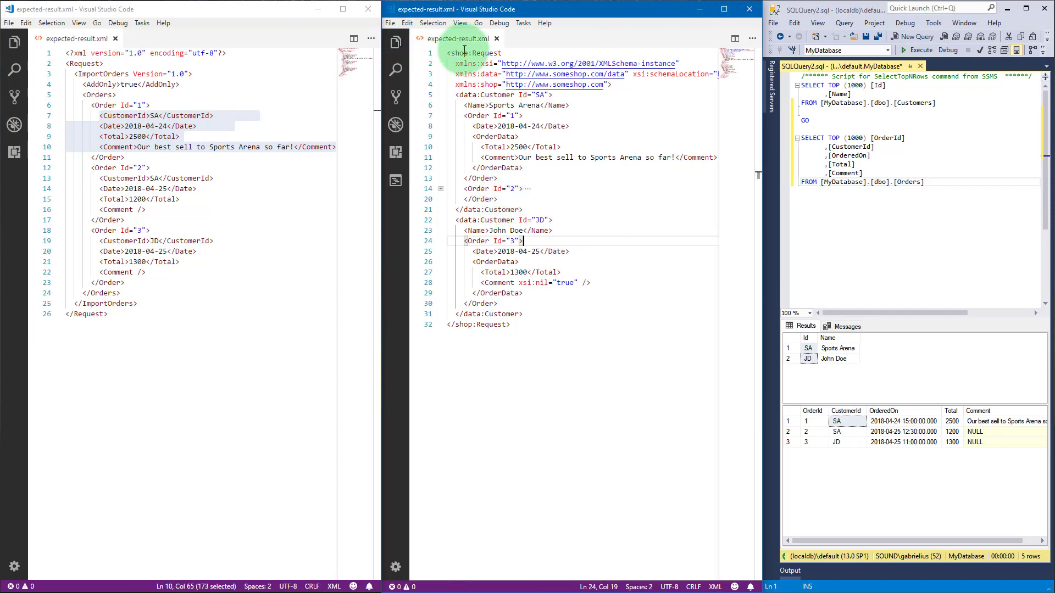
left_click_drag(483, 40, 219, 285)
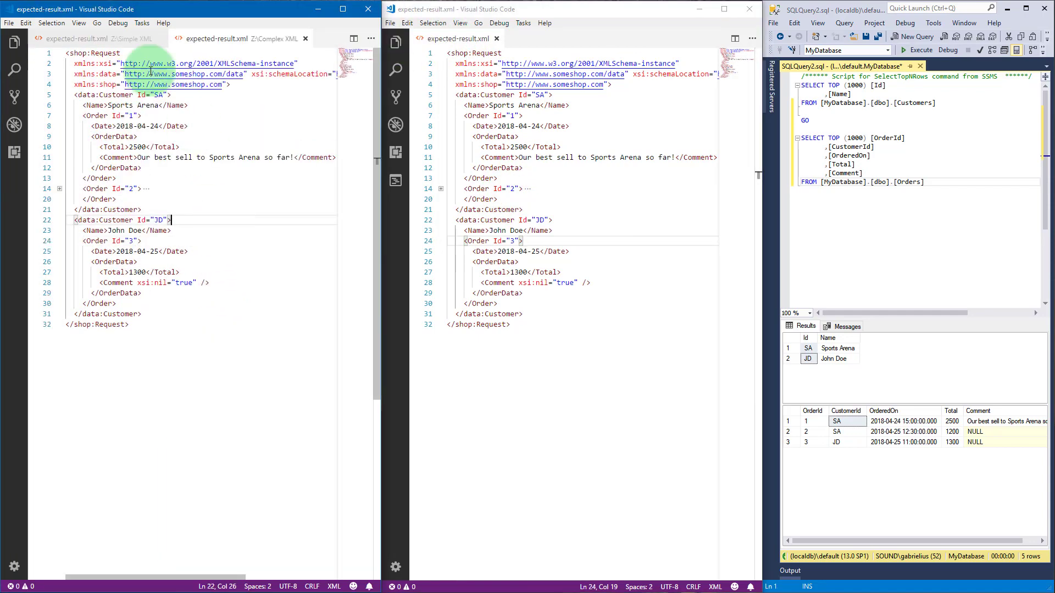
left_click(141, 39)
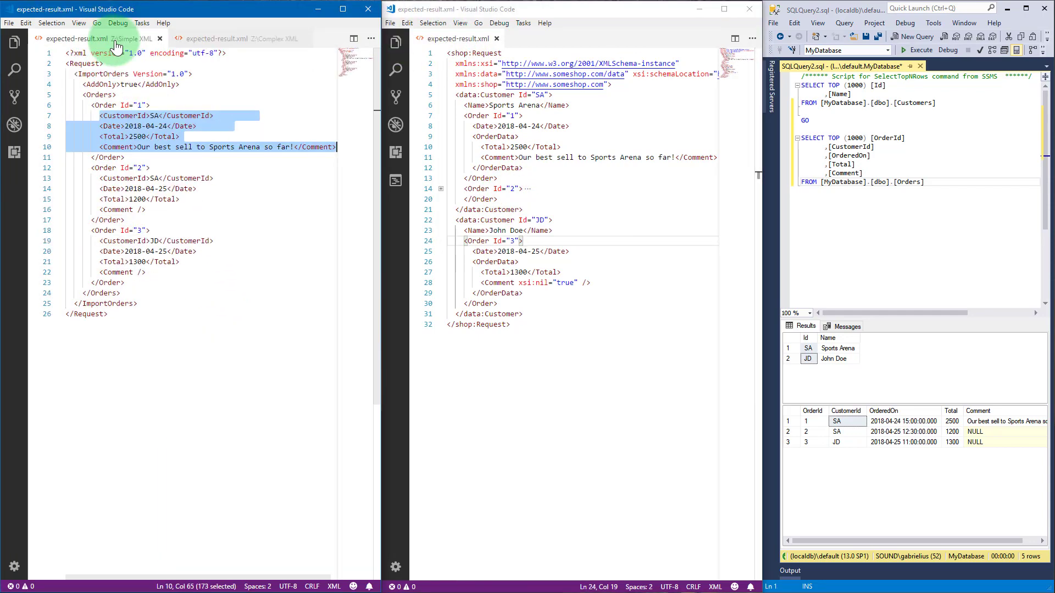
left_click(243, 38)
left_click(245, 211)
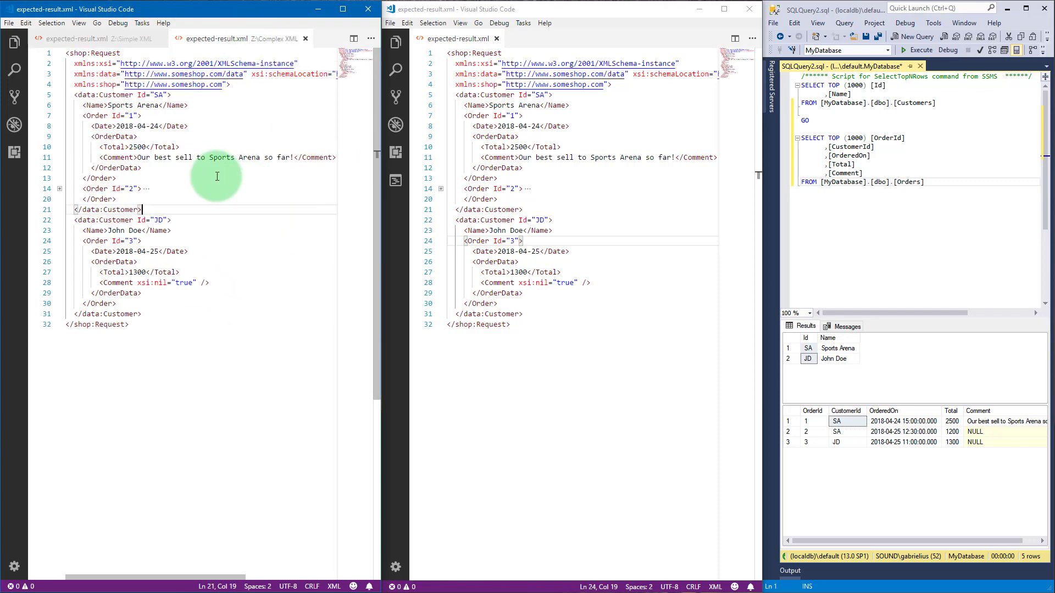
left_click(59, 189)
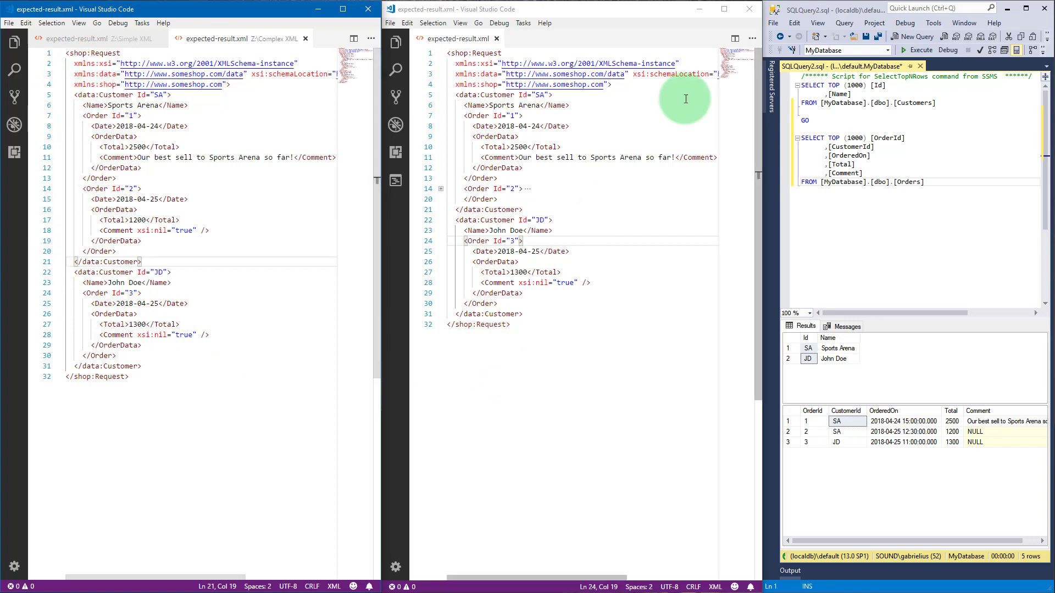
- Return to Package 1.dtsx in Visual Studio, and add a Data Flow Task to the control flow and open it
left_click(708, 11)
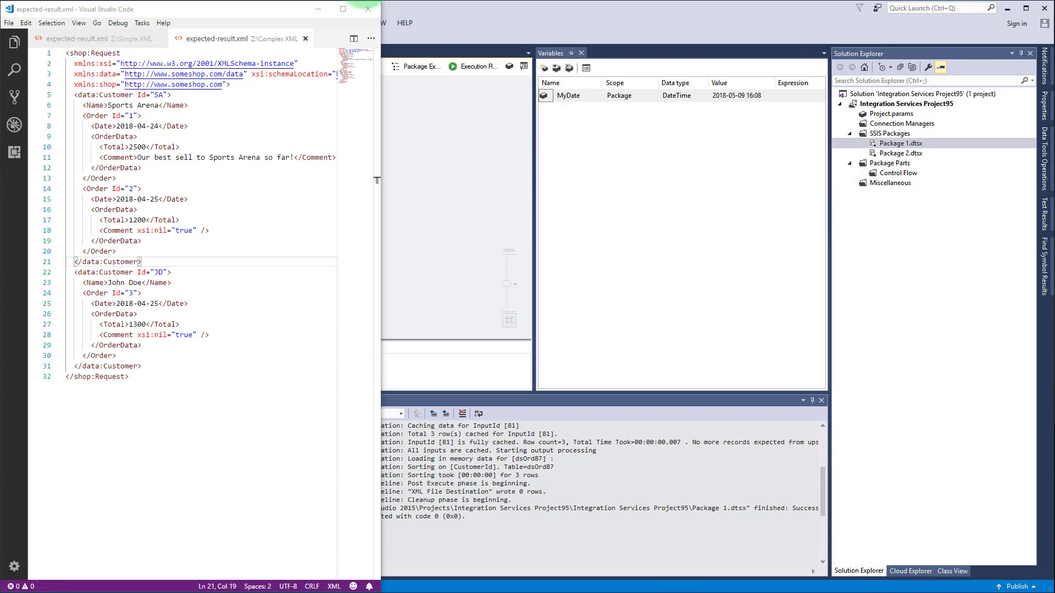
left_click(317, 9)
left_click(296, 160)
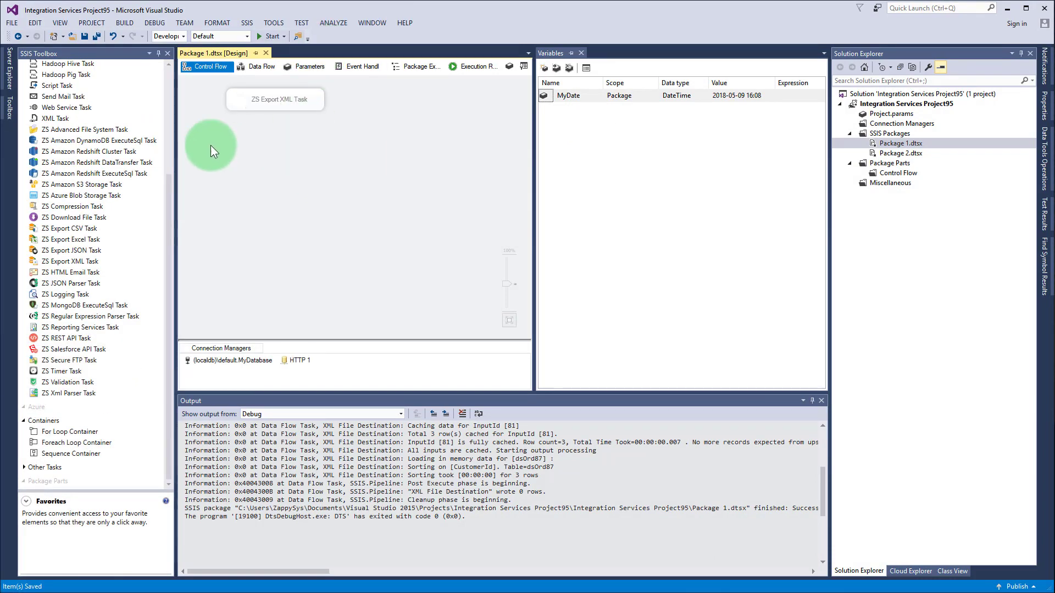
scroll(169, 206, "up", 5)
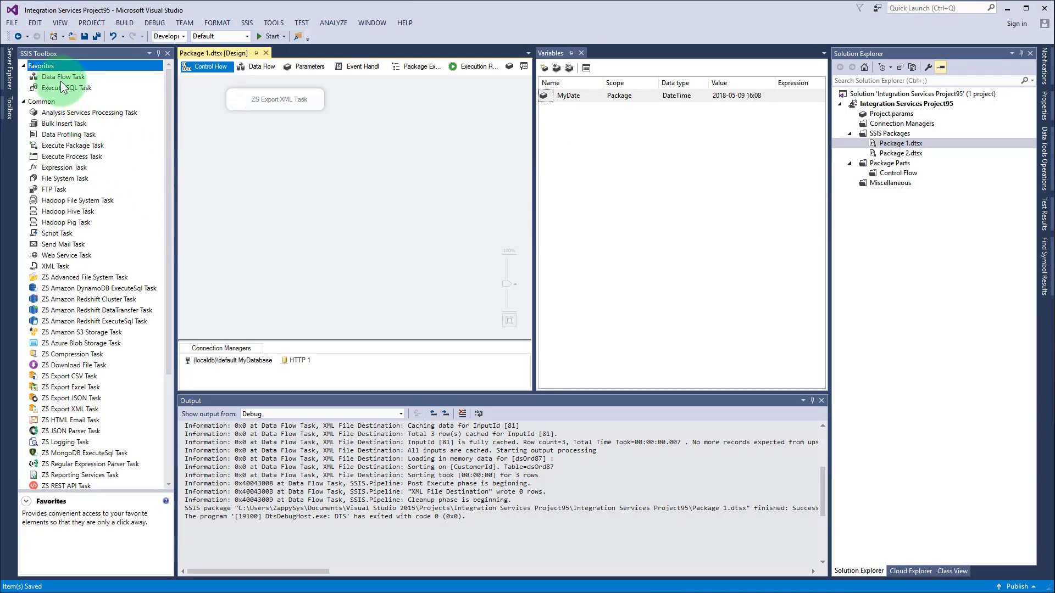
left_click_drag(58, 80, 334, 156)
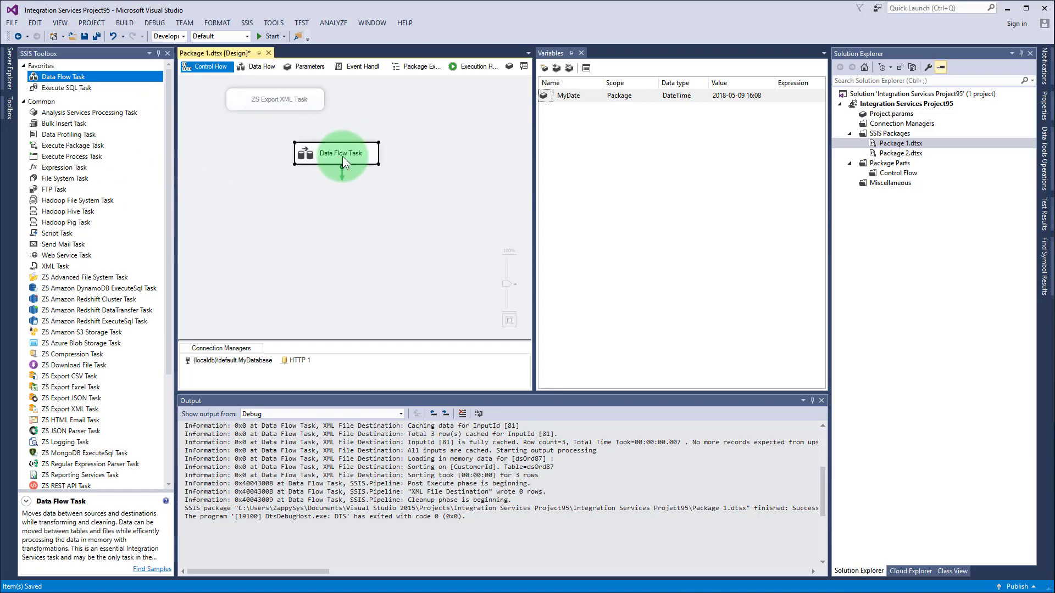
double_click(332, 154)
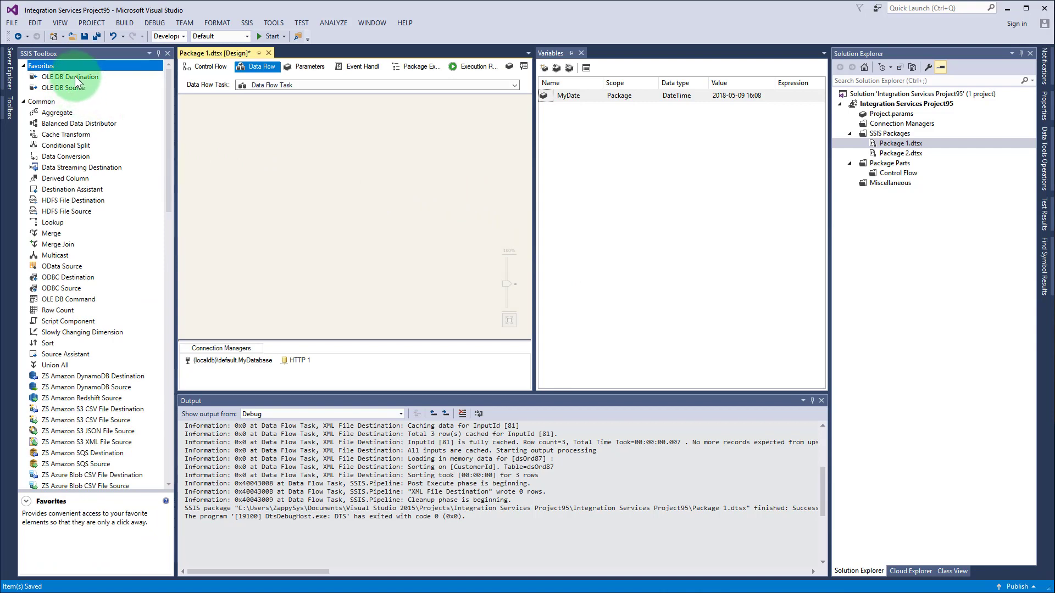
- Add two OLE DB Sources side by side to the data flow and rename the first one Customers
left_click_drag(65, 87, 224, 118)
left_click_drag(104, 89, 391, 118)
left_click(308, 137)
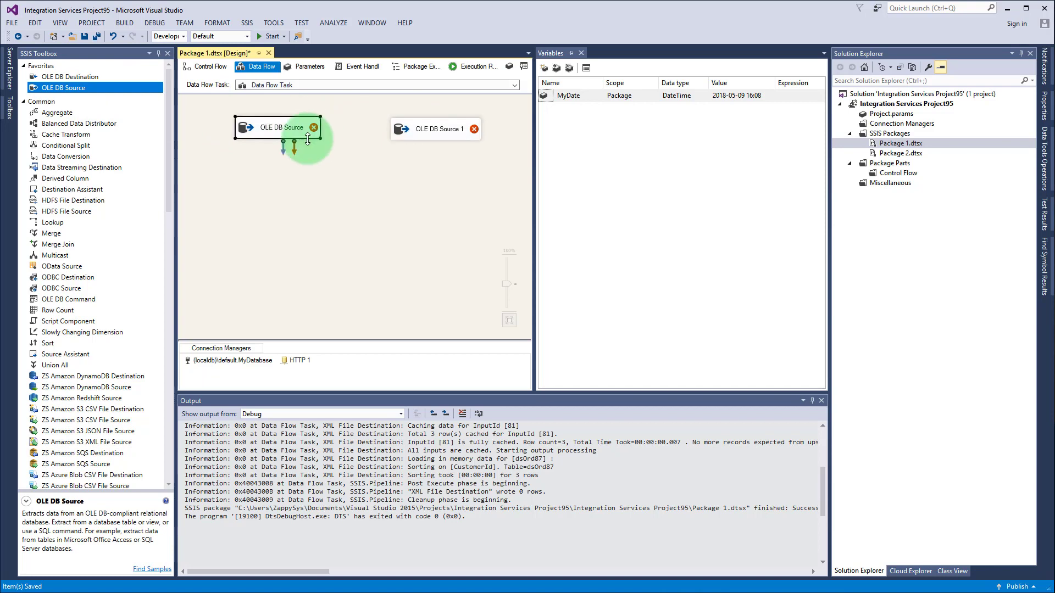
key("F2")
type("Customers")
left_click(396, 170)
- Rename the second OLE DB Source Orders and line it up level with the Customers source
left_click(431, 138)
left_click_drag(431, 136, 420, 132)
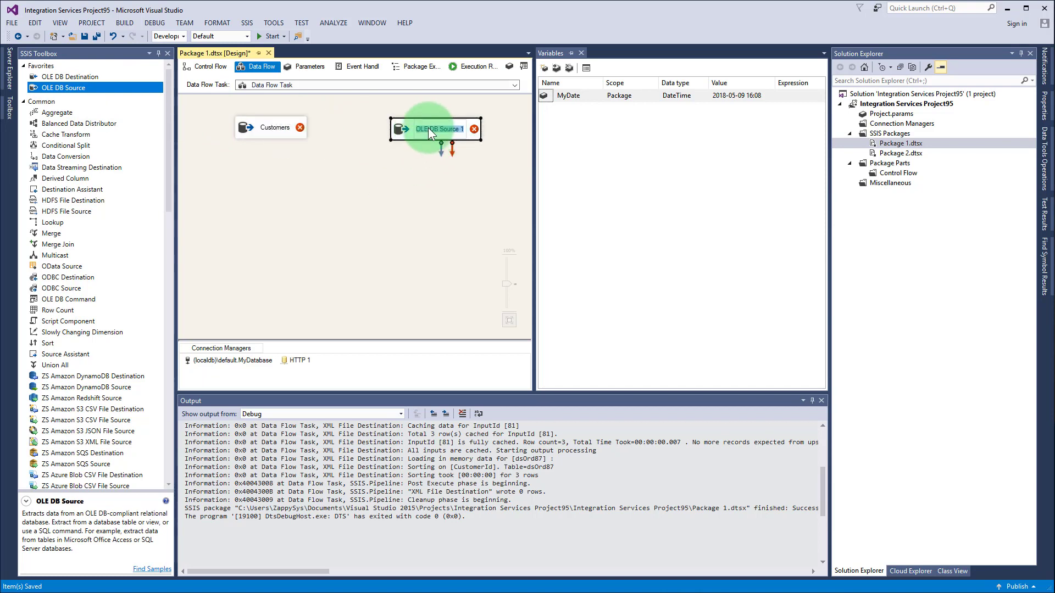
type("Orders")
key("Return")
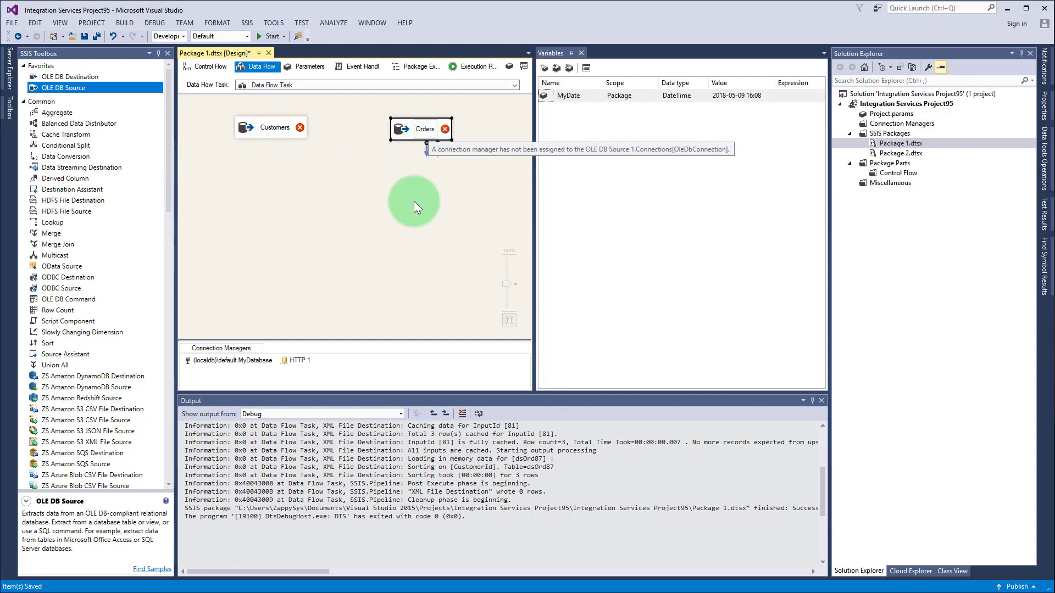
left_click_drag(418, 136, 396, 134)
- Configure the Customers source to read the [dbo].[Customers] table through the MyDatabase connection
left_click(274, 126)
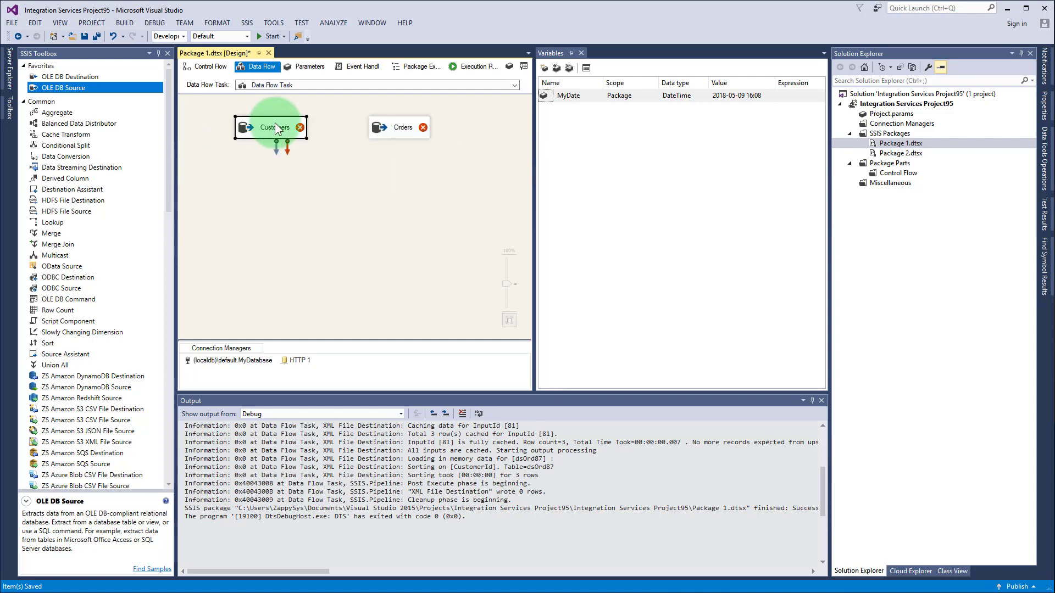
double_click(275, 127)
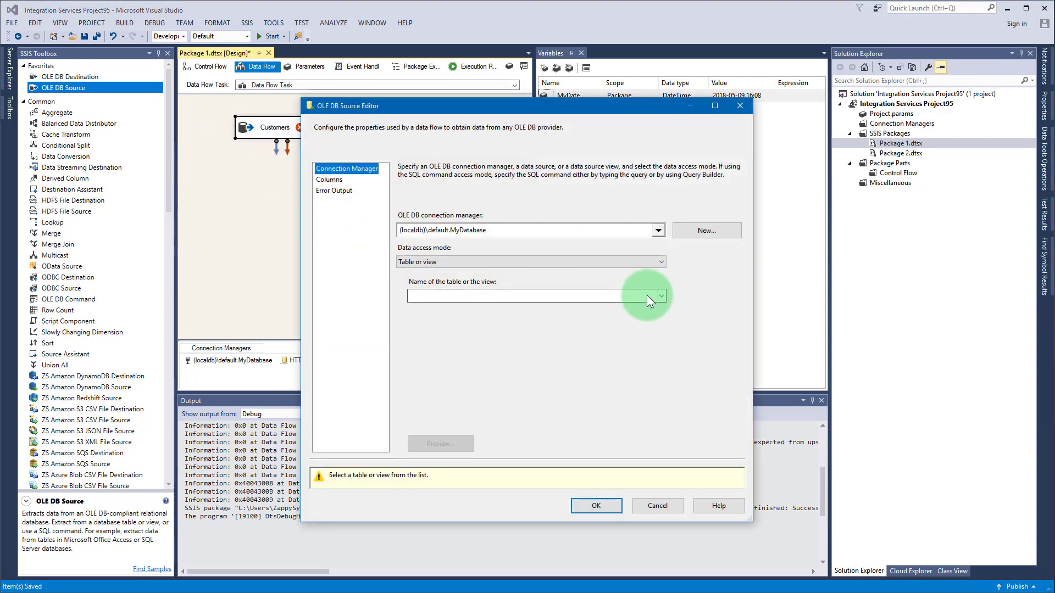
left_click(647, 296)
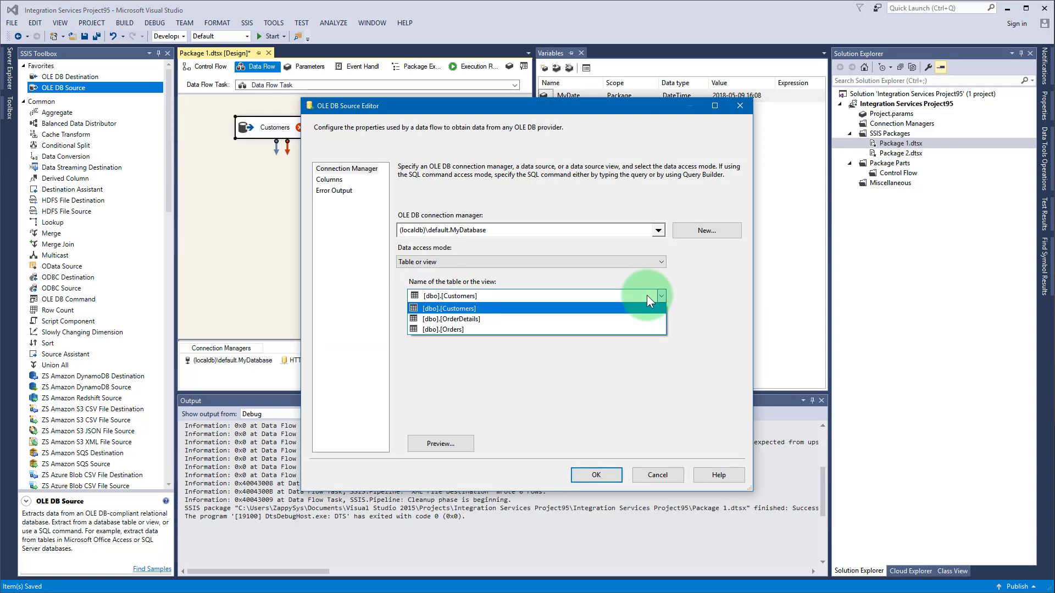
left_click(463, 309)
left_click(596, 475)
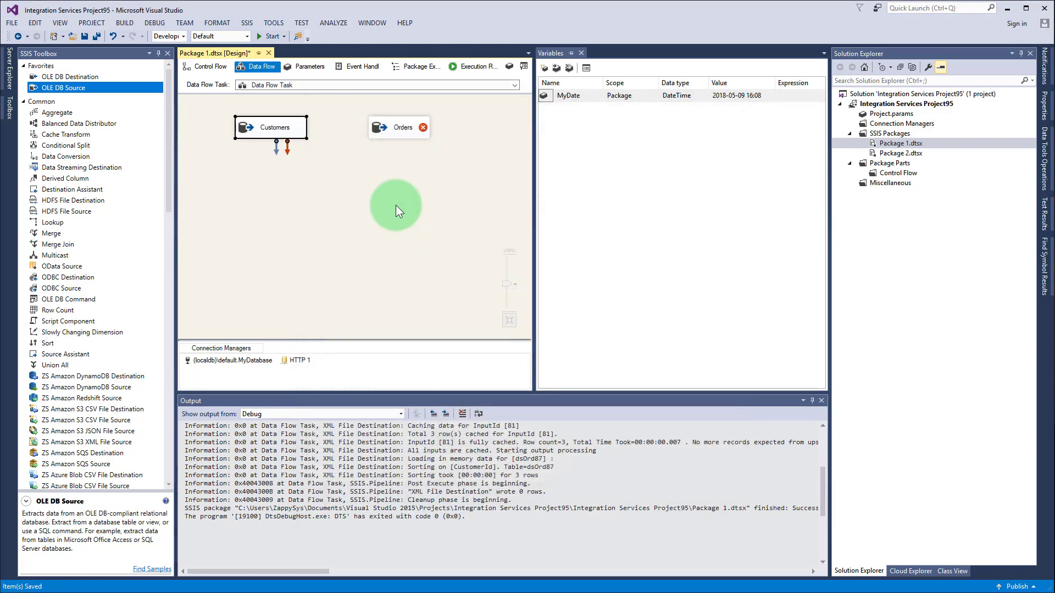
- Configure the Orders source to read the [dbo].[Orders] table through the MyDatabase connection
double_click(414, 134)
left_click(566, 296)
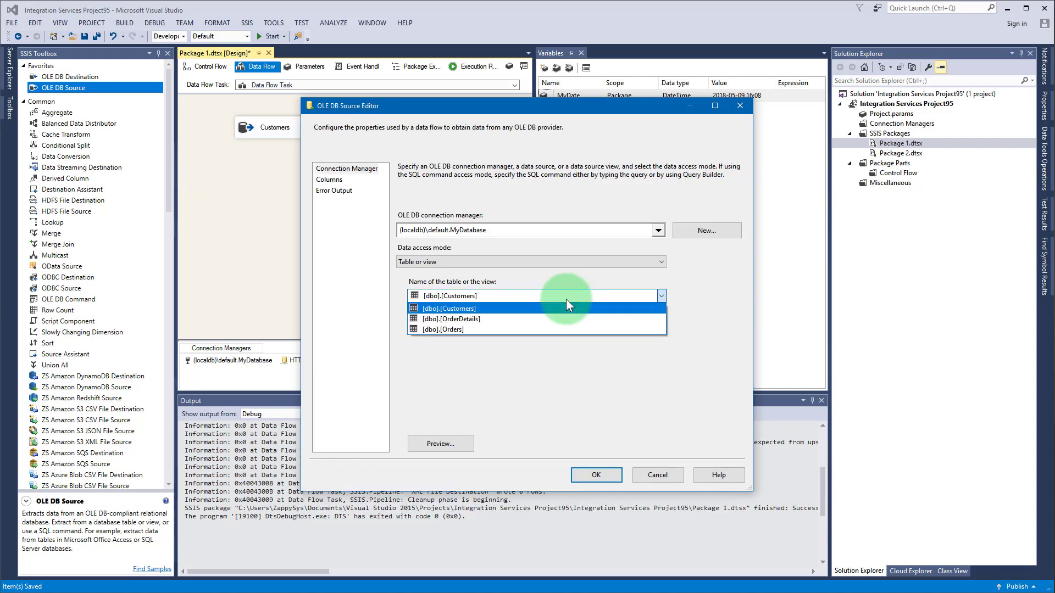
left_click(548, 333)
left_click(596, 475)
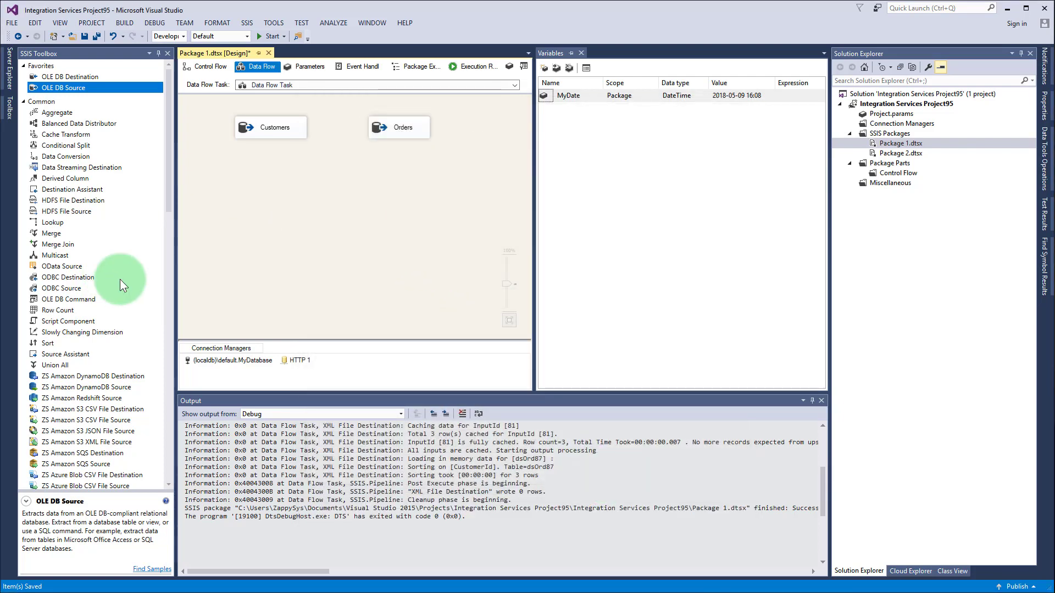
- Add a ZS XML File Destination below the two sources and connect the outputs of Customers and Orders to it
scroll(131, 296, "down", 8)
scroll(136, 311, "down", 6)
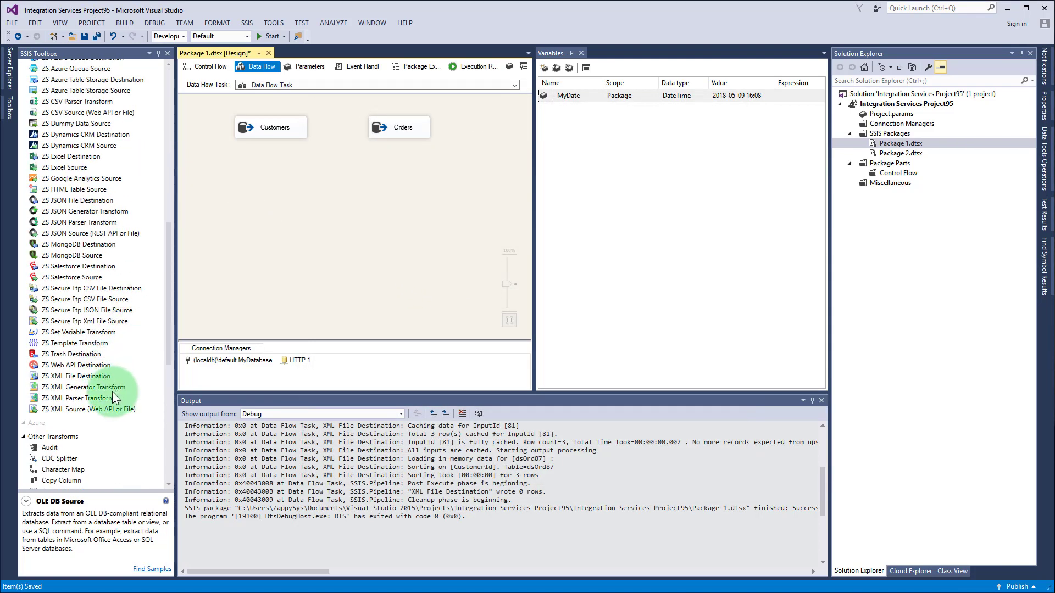
left_click_drag(78, 376, 332, 200)
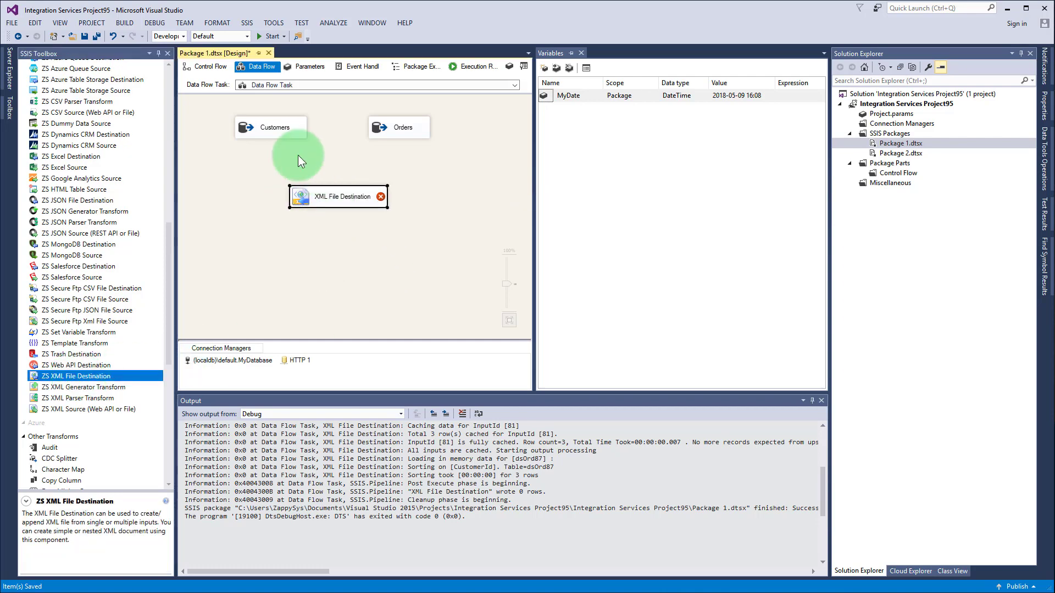
left_click(279, 130)
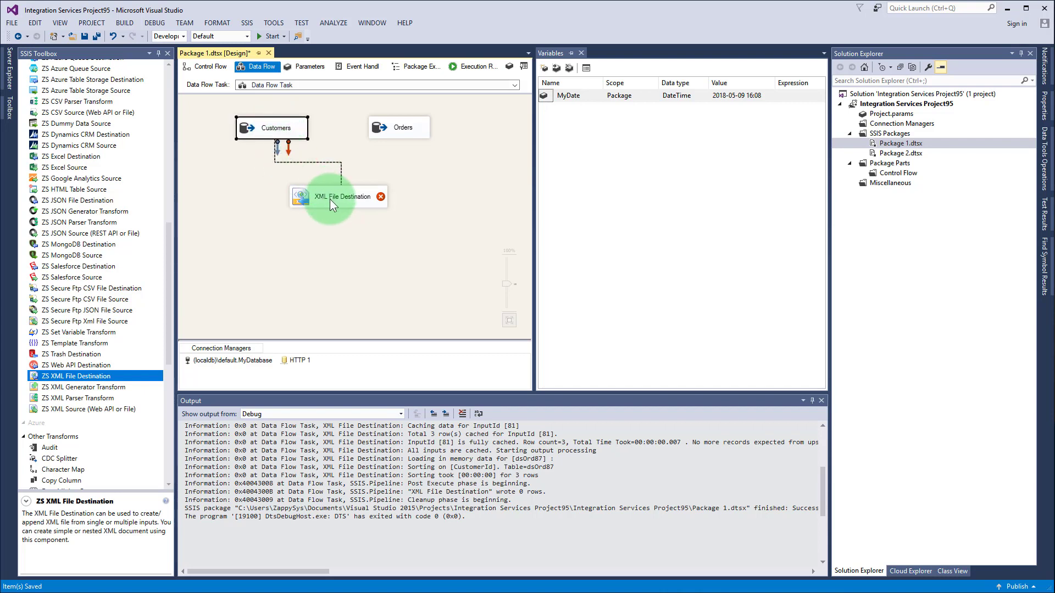
left_click_drag(330, 199, 329, 199)
left_click(404, 129)
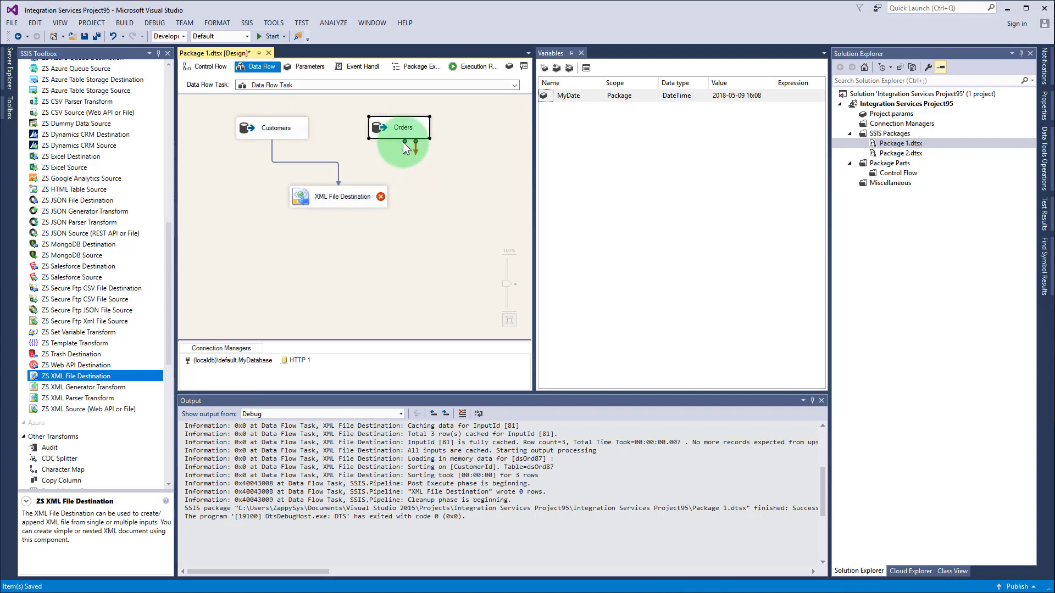
left_click_drag(350, 195, 349, 199)
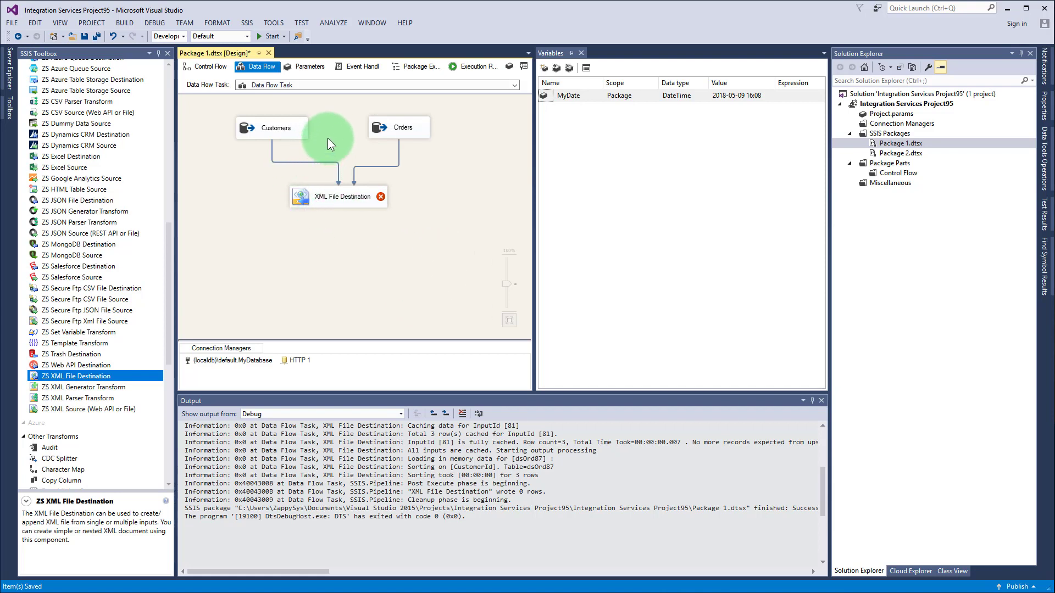
- Open the XML File Destination for editing and arrange its dialog beside expected-result.xml in Visual Studio Code
left_click(283, 128)
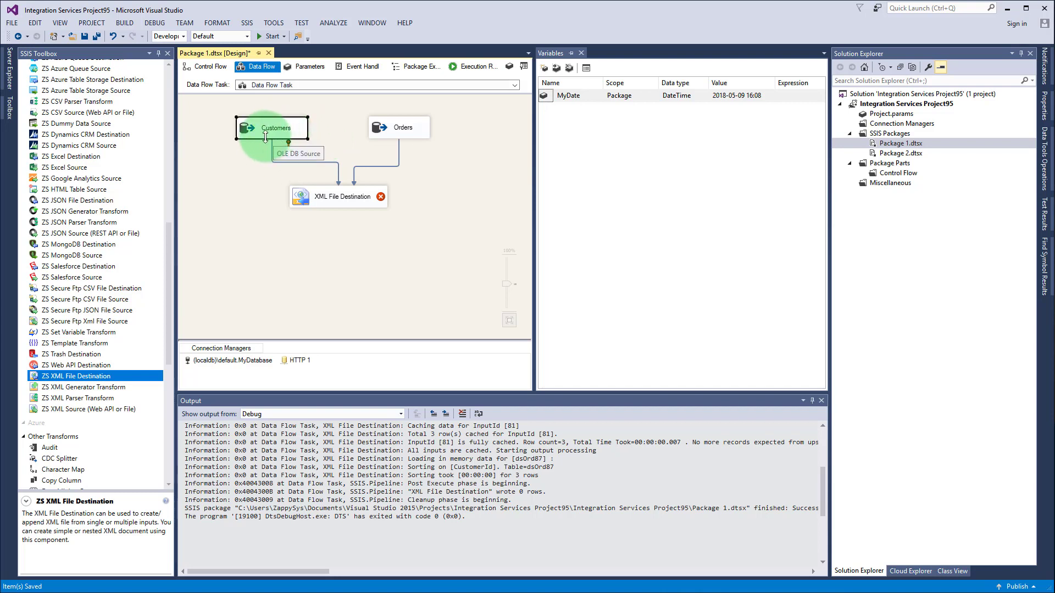
mouse_move(351, 202)
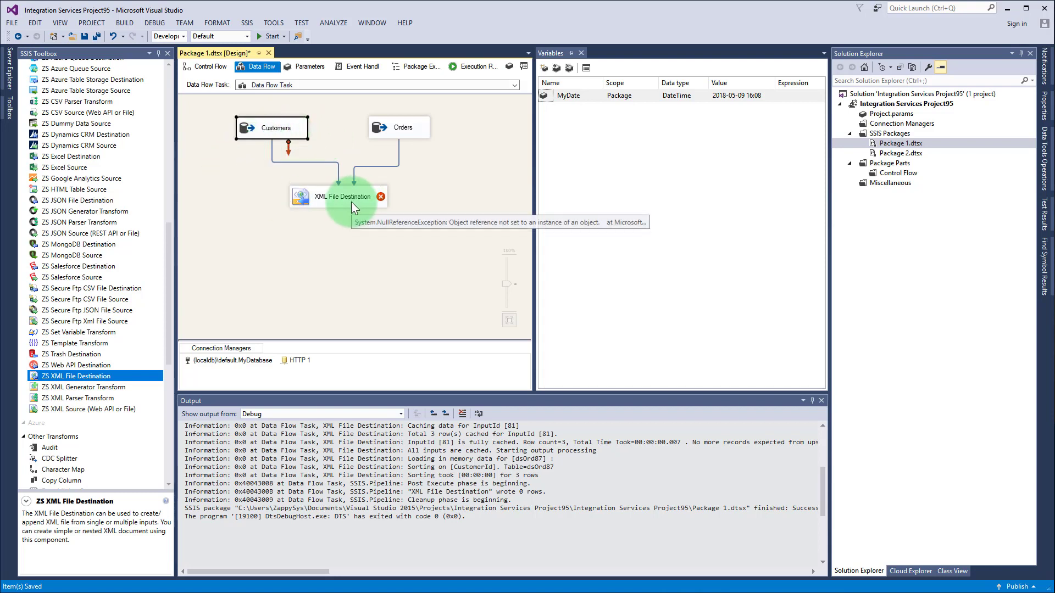
left_click(332, 137)
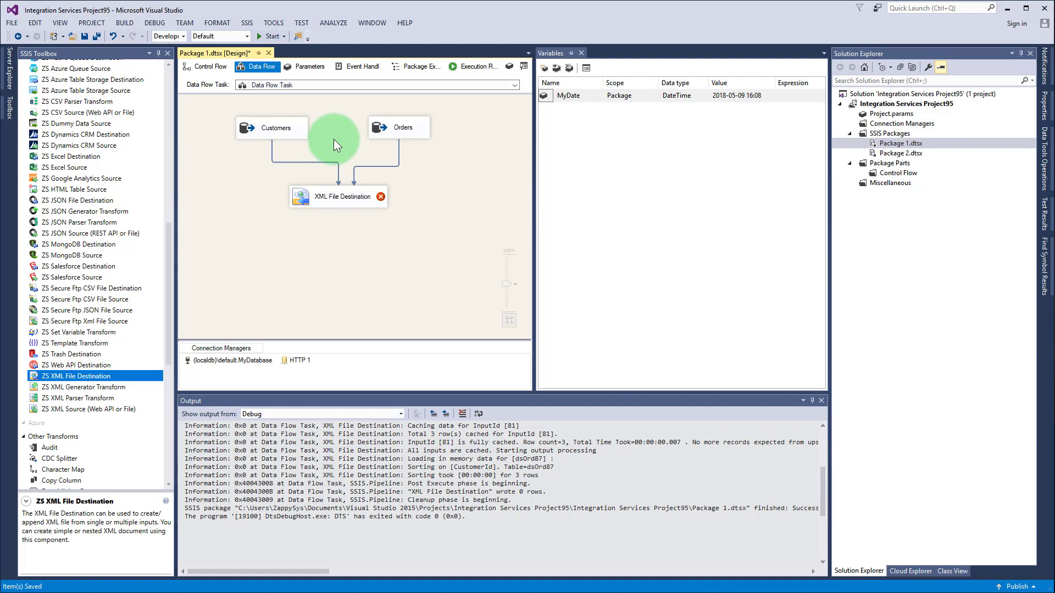
double_click(354, 196)
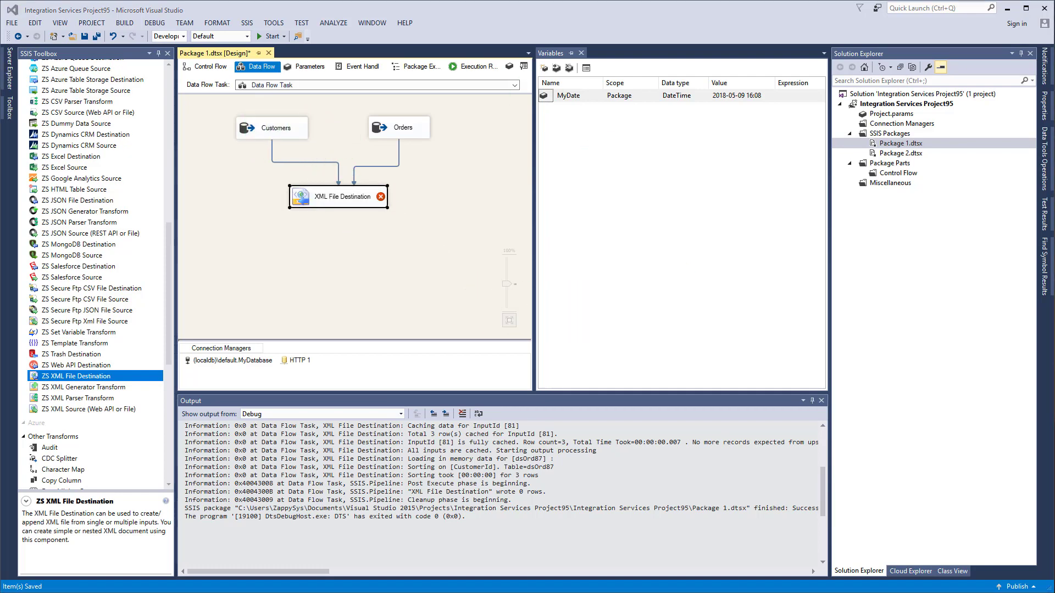
left_click_drag(743, 97, 796, 96)
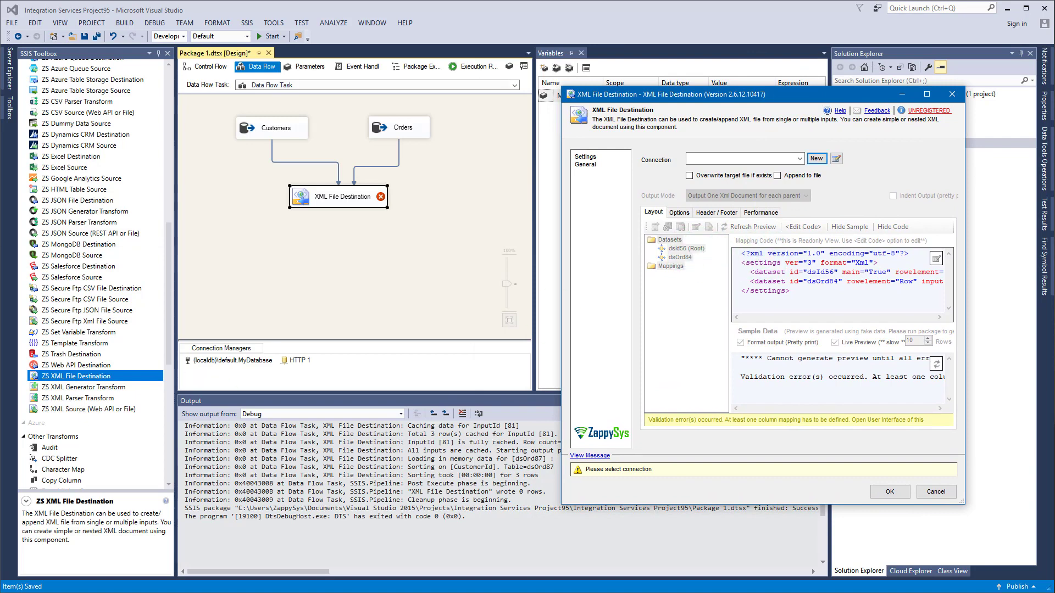
key("alt+Tab")
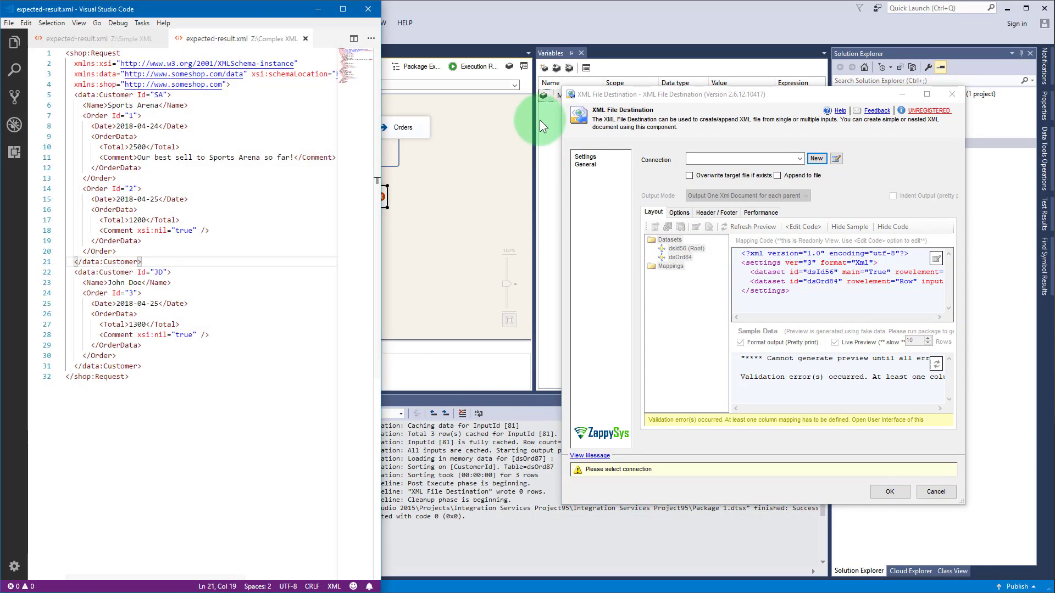
left_click_drag(201, 393, 173, 427)
left_click(173, 427)
left_click_drag(803, 96, 715, 78)
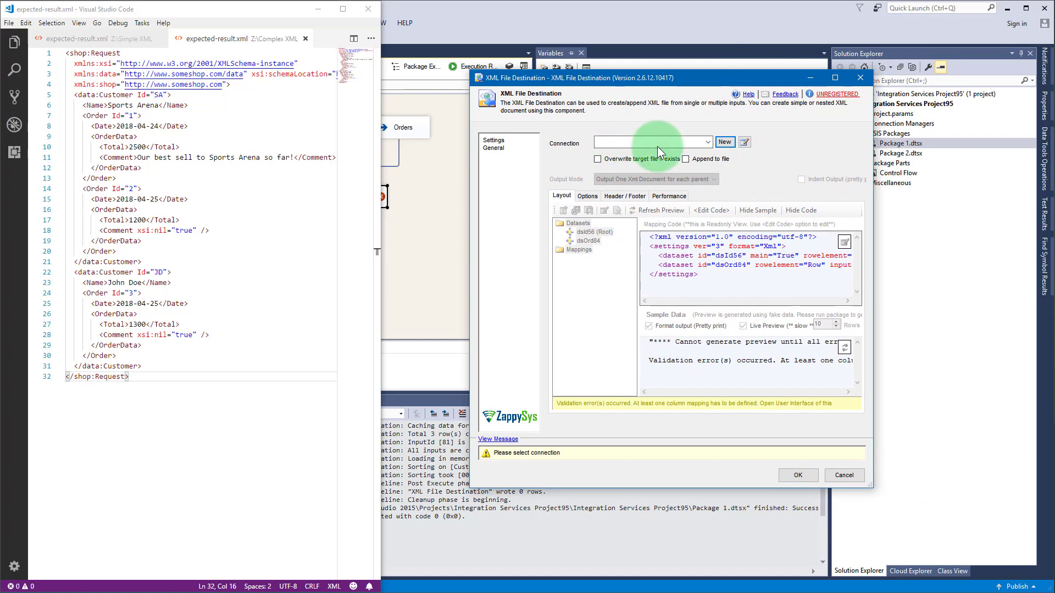
- Create a new file connection for the destination with usage type Create file and path Z:\Complex XML\output.xml
left_click(654, 144)
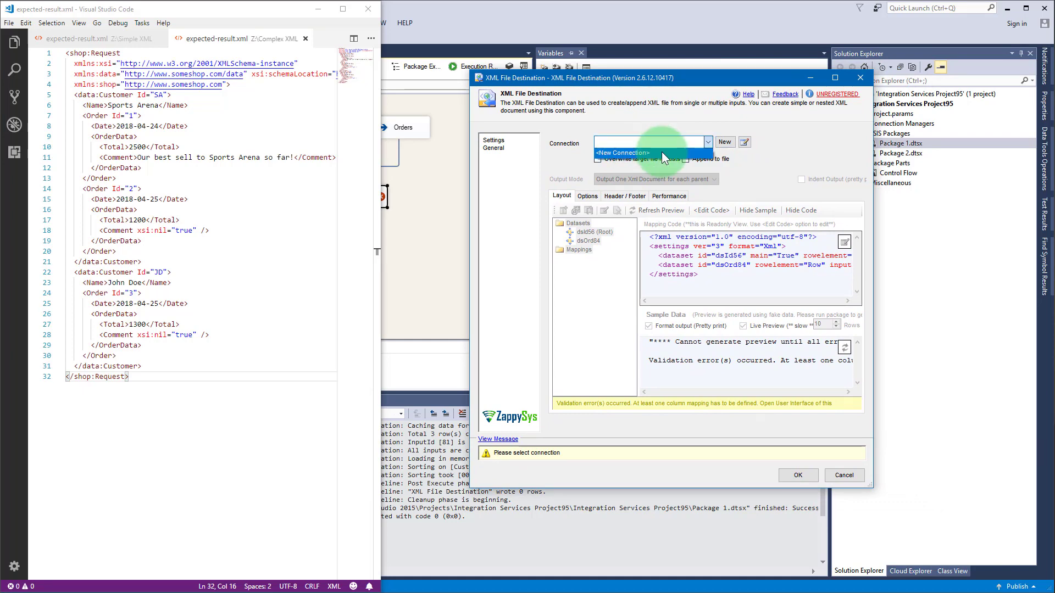
left_click(661, 152)
left_click(663, 271)
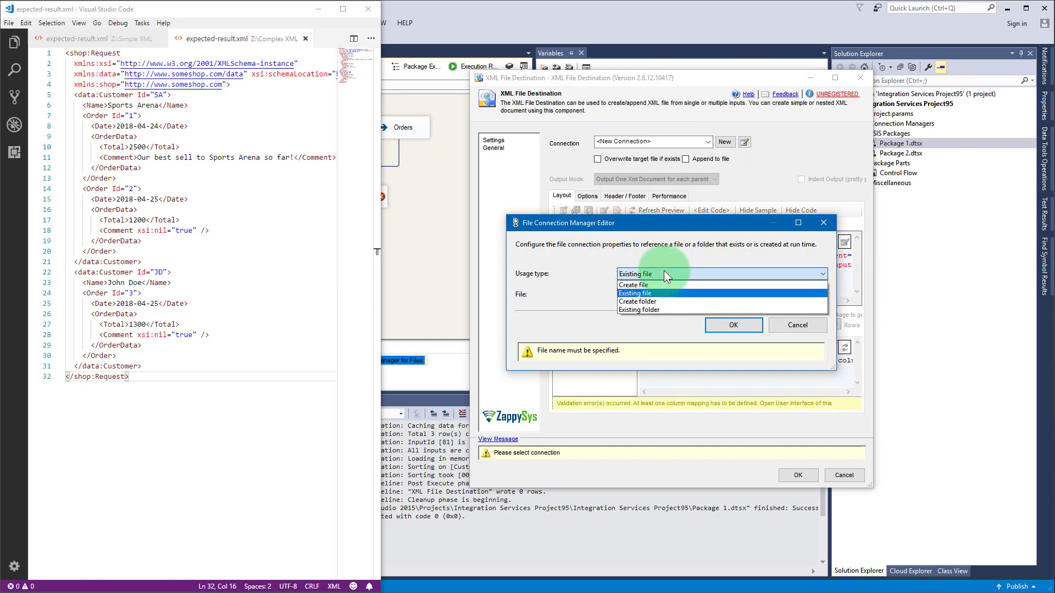
left_click(667, 284)
left_click(668, 295)
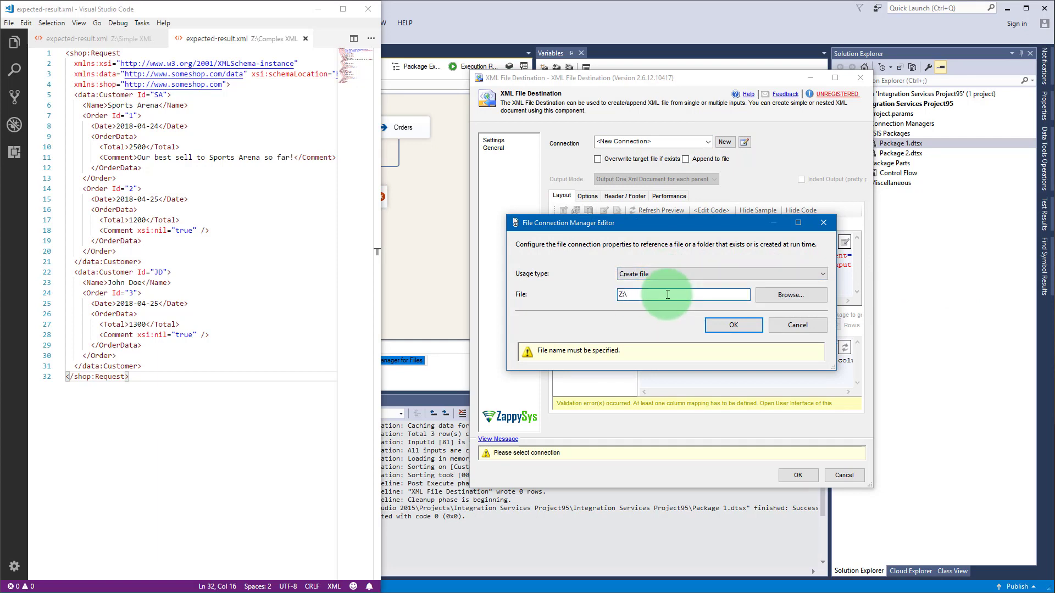
type("Z:\\Complex XML\\outhp")
left_click(734, 325)
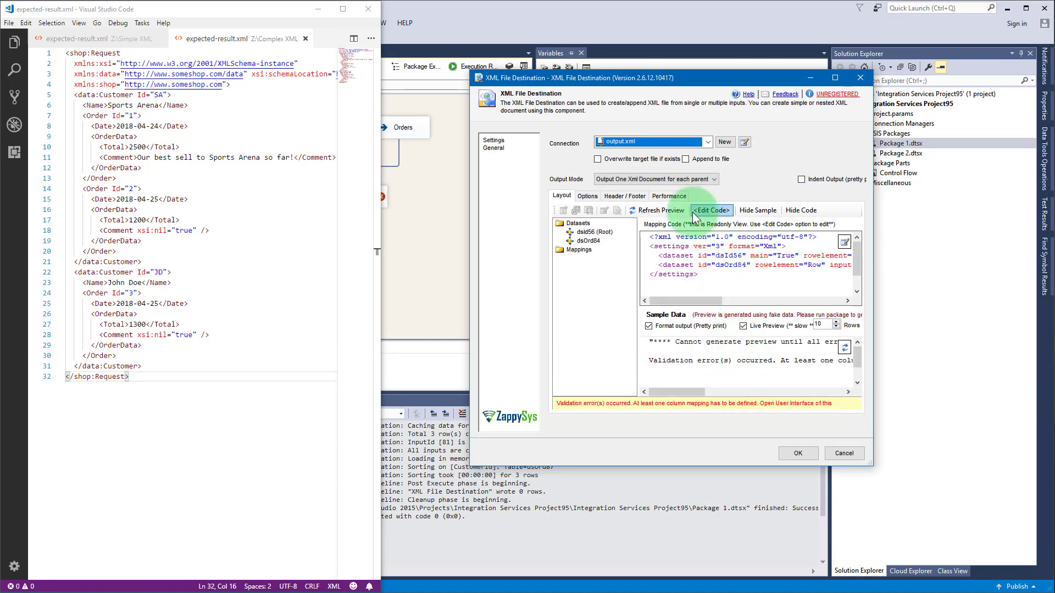
left_click(661, 159)
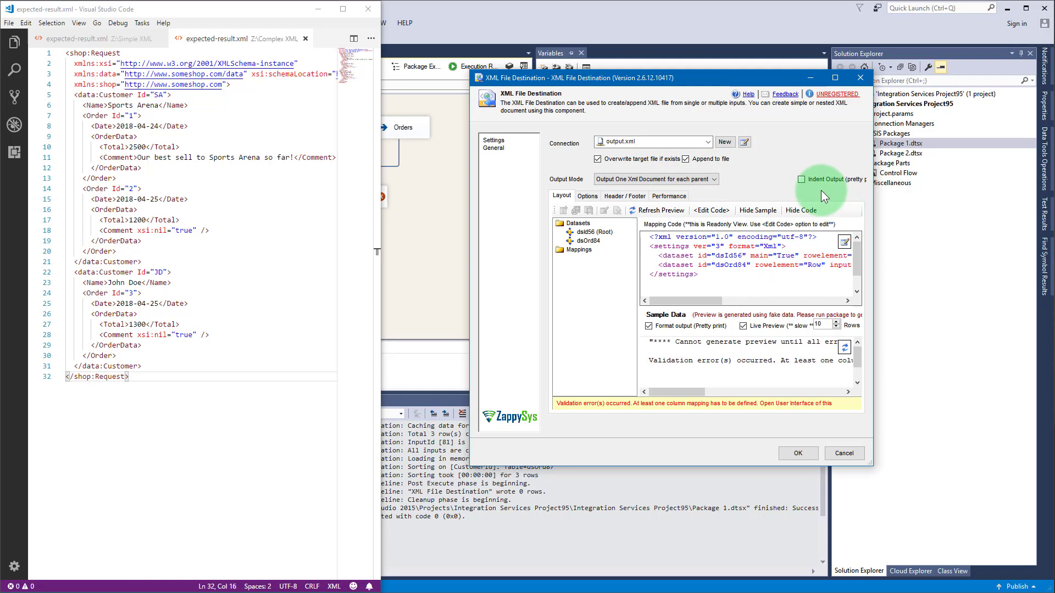
left_click(705, 185)
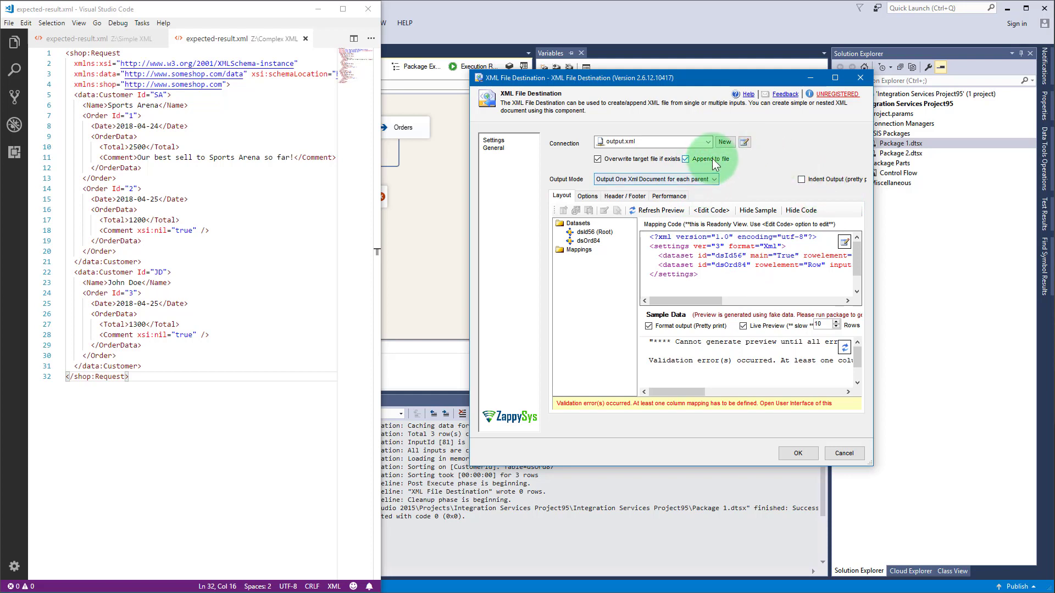
left_click(712, 158)
left_click(647, 160)
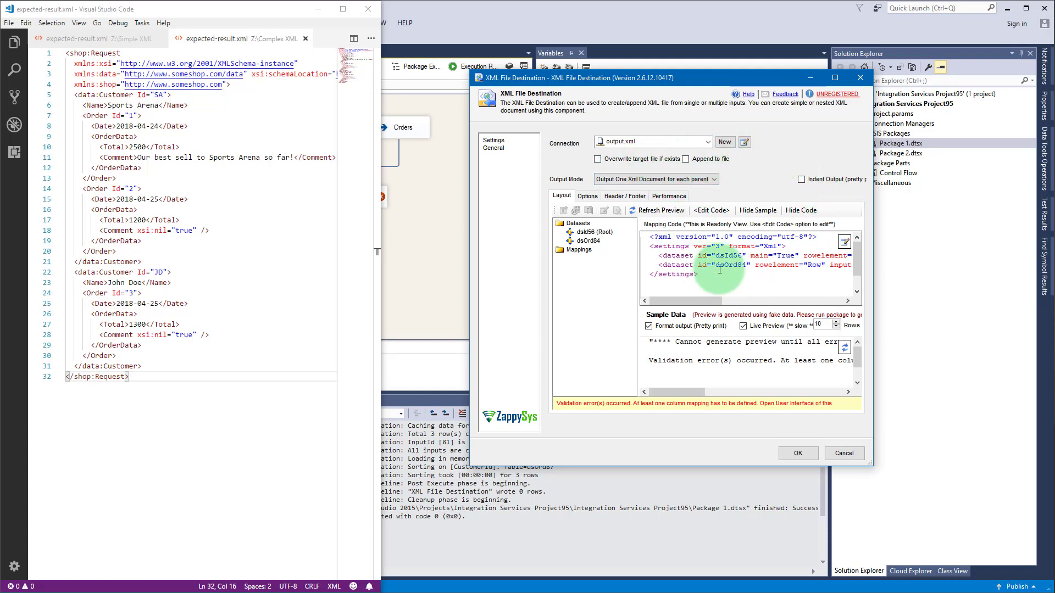
- Set the output mode to Output One Xml Document for all records and enlarge the destination dialog
left_click(695, 177)
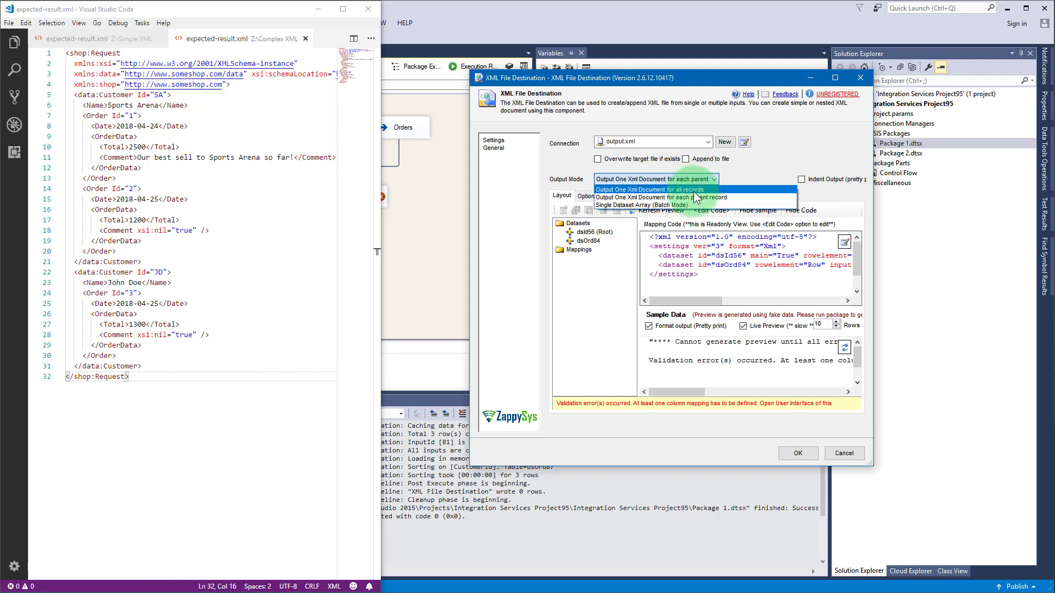
left_click(695, 189)
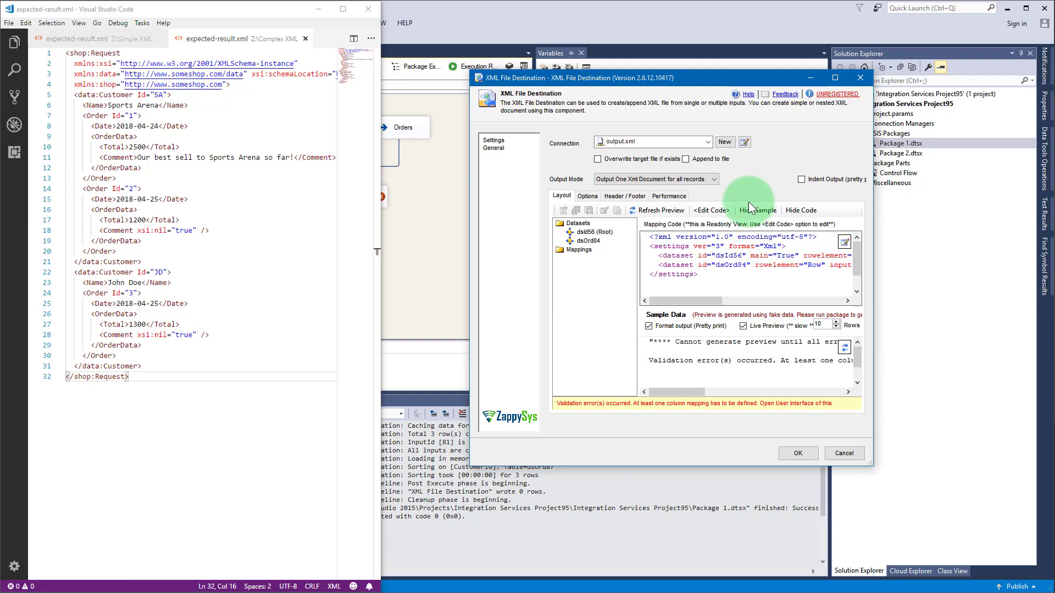
left_click_drag(870, 459, 999, 560)
left_click(587, 197)
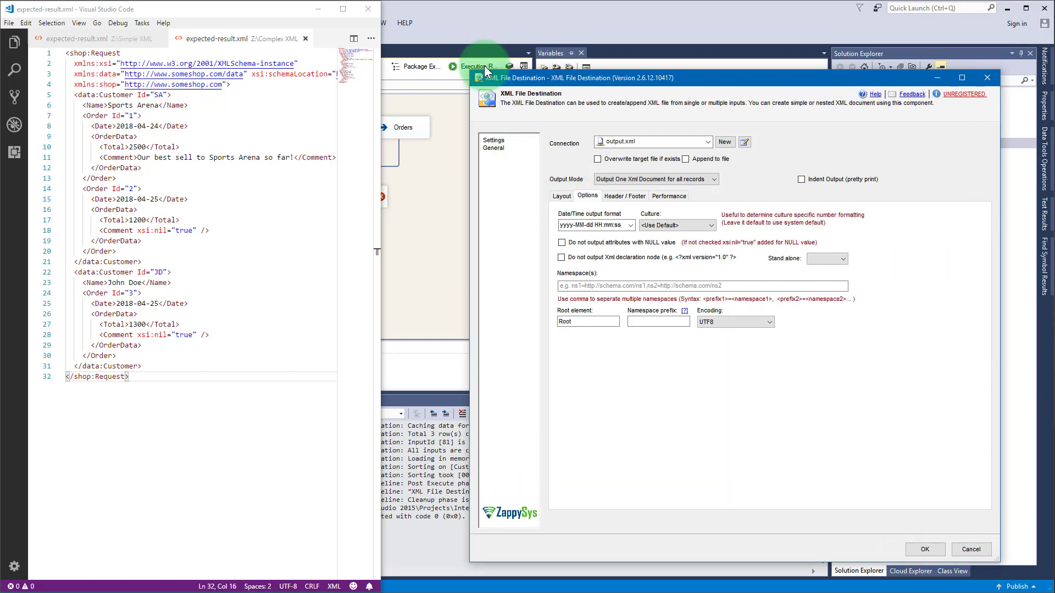
left_click_drag(466, 70, 447, 52)
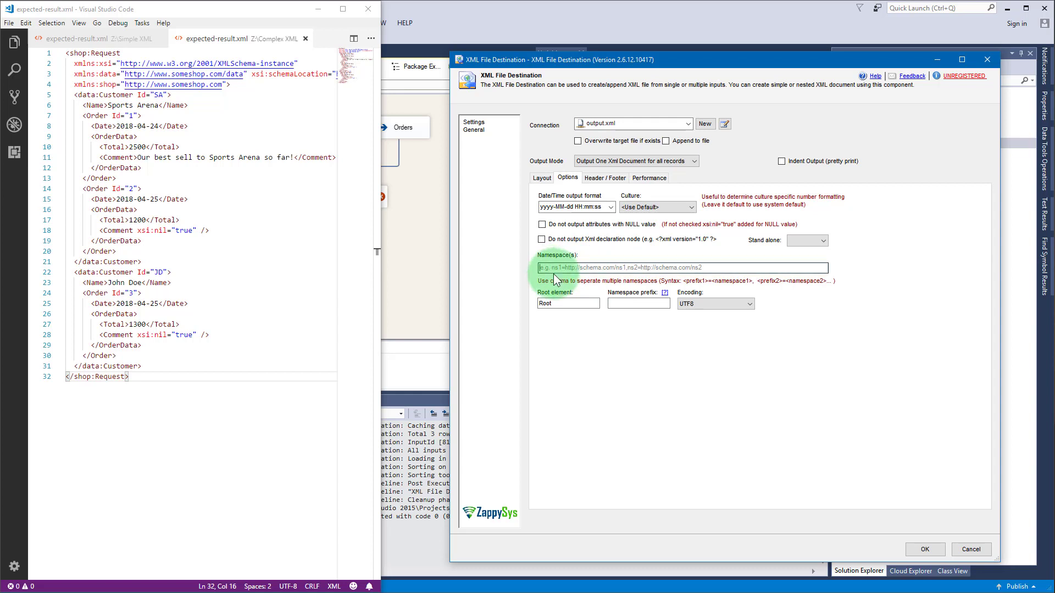
mouse_move(667, 296)
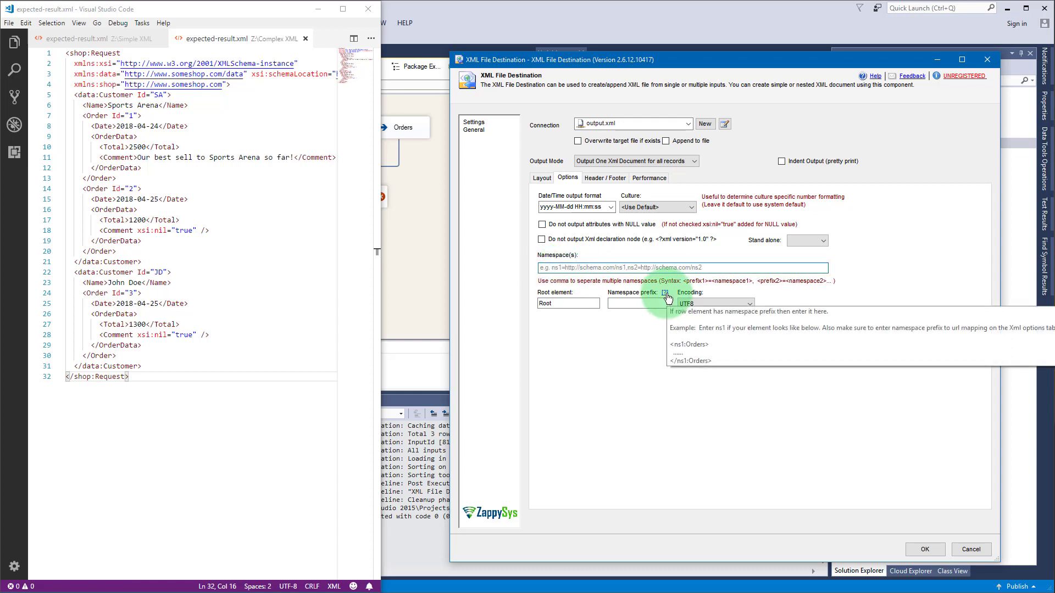
type("dat")
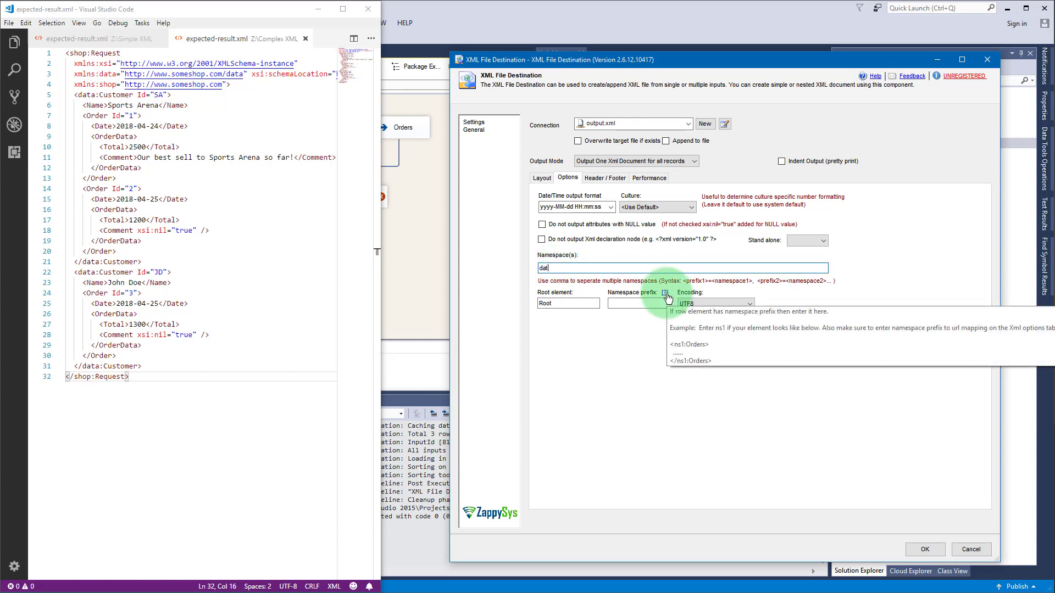
type("a=")
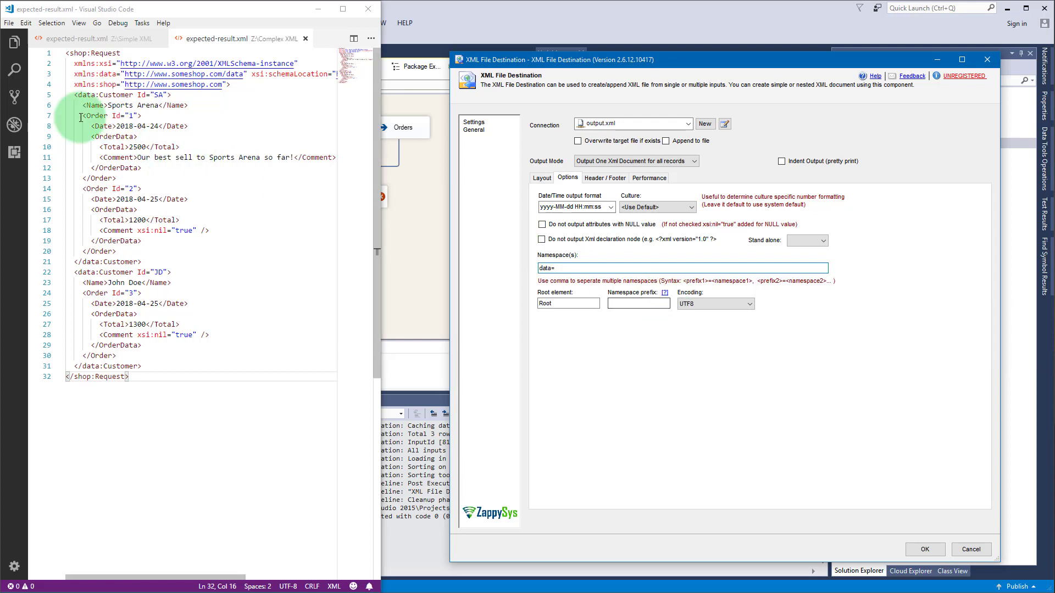
double_click(113, 74)
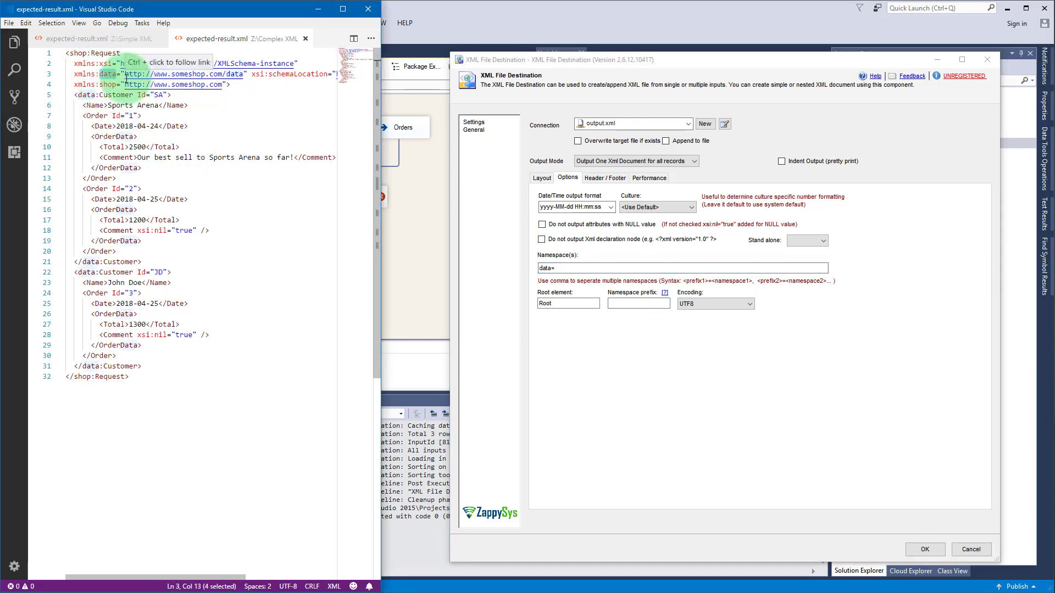
left_click(113, 73)
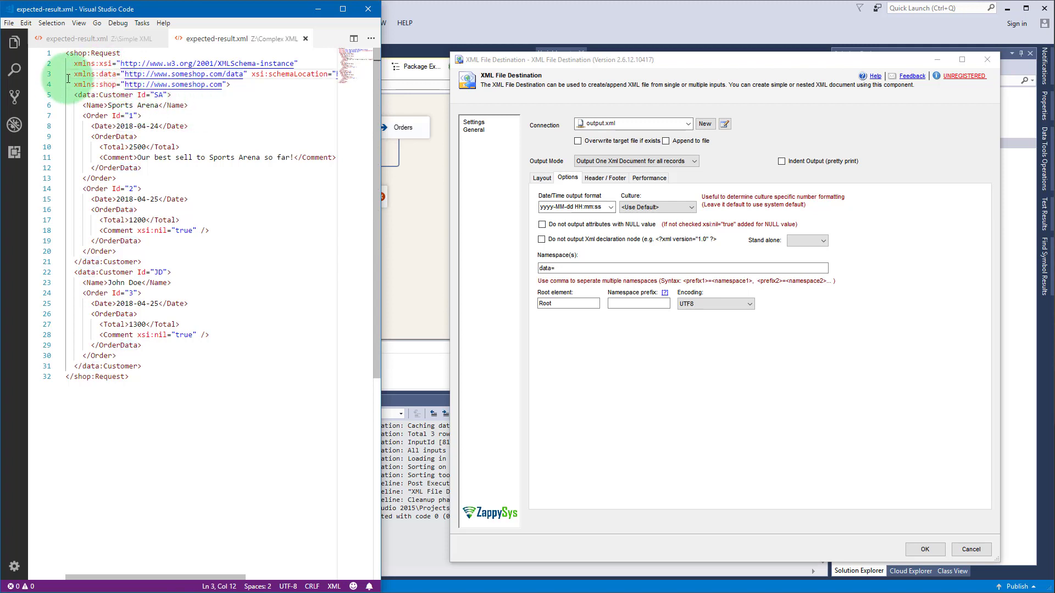
left_click_drag(76, 73, 96, 73)
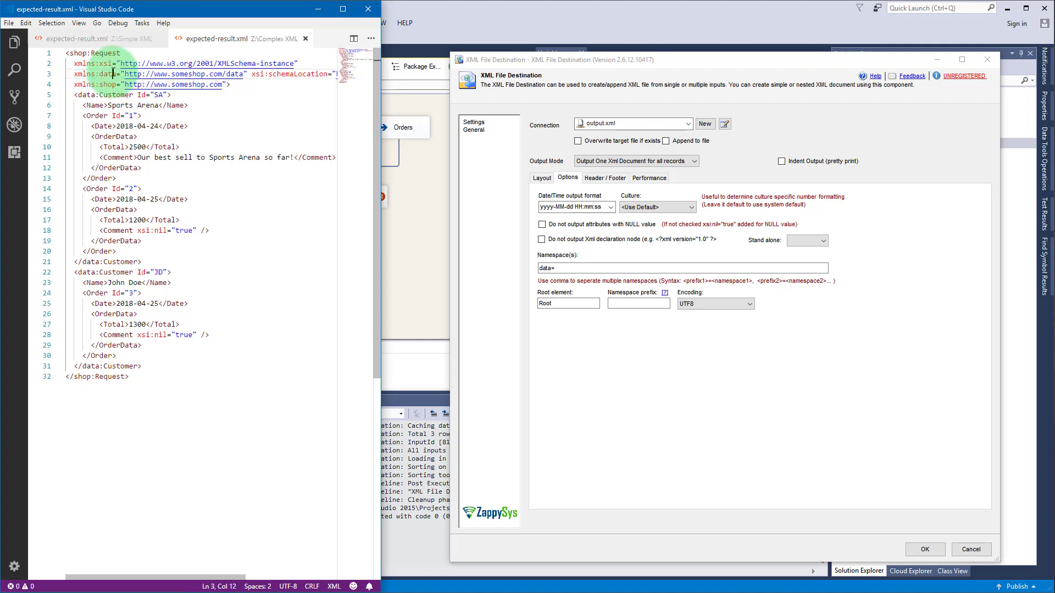
left_click_drag(112, 63, 245, 77)
left_click(104, 74)
key("ctrl+c")
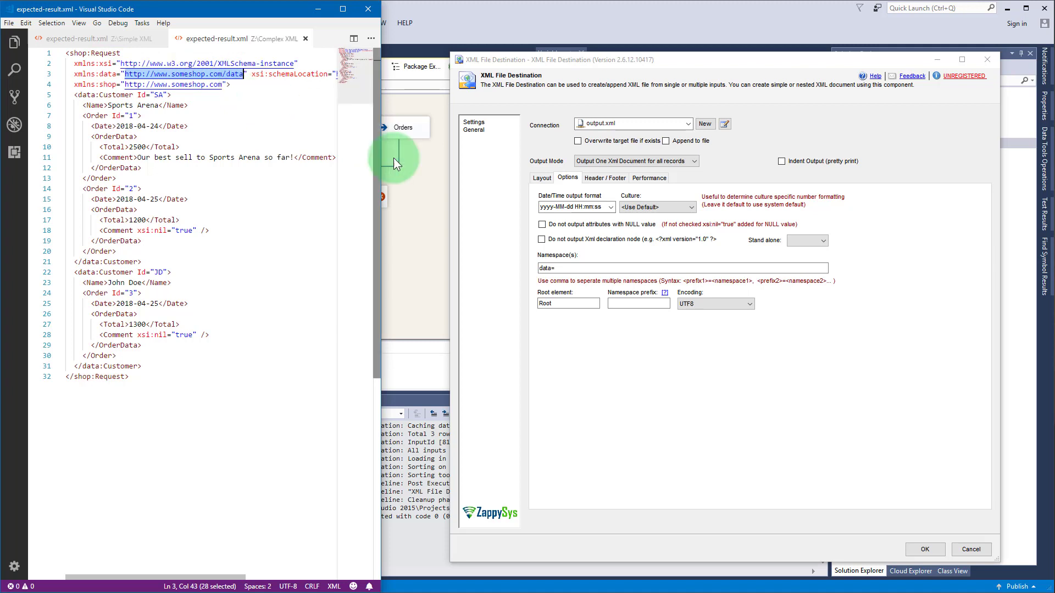
left_click(651, 269)
key("ctrl+v")
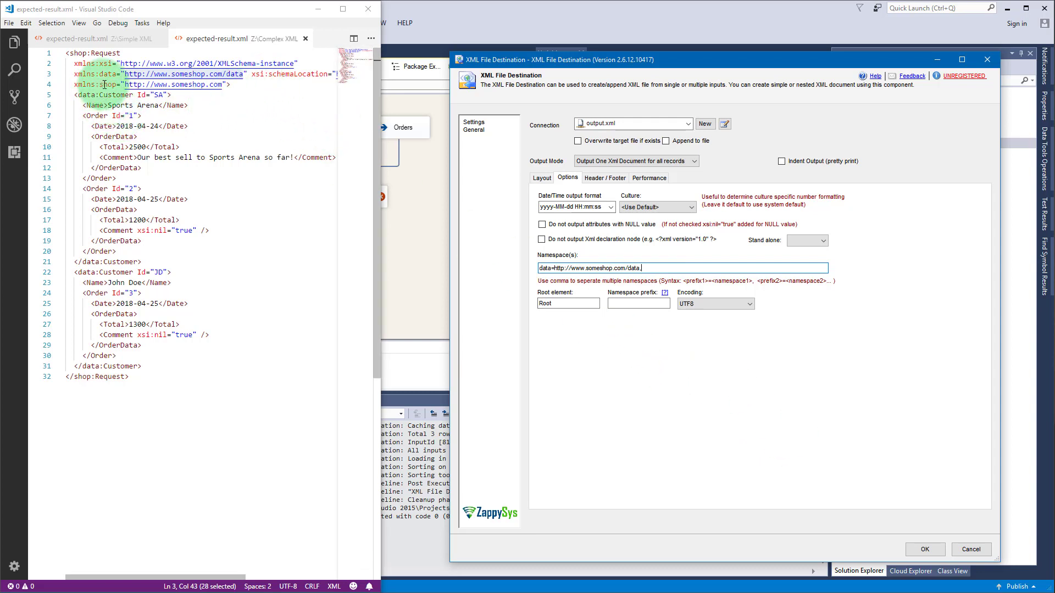
left_click_drag(126, 84, 222, 85)
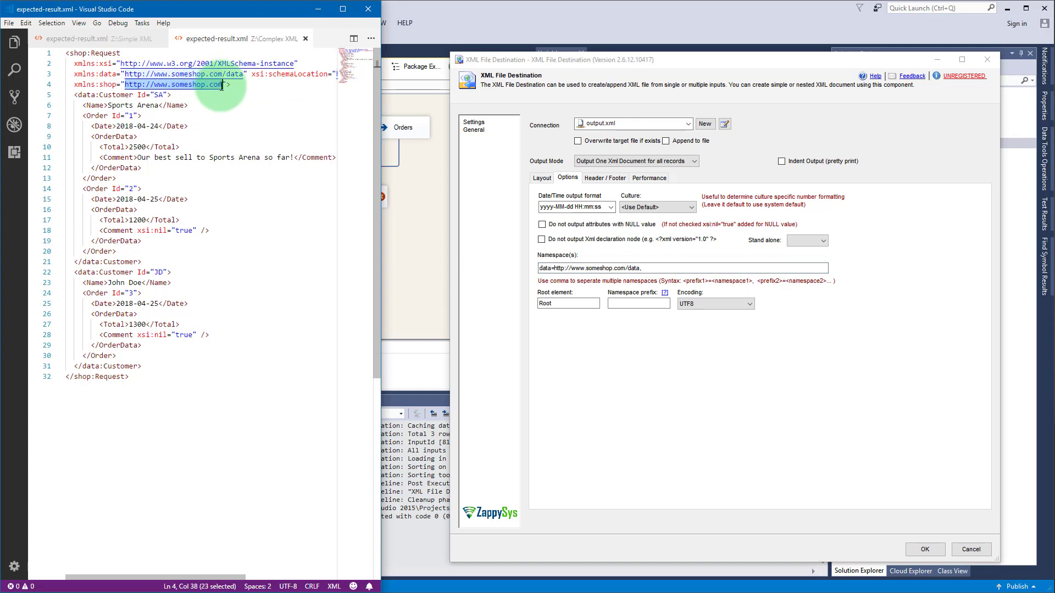
left_click(676, 269)
type("shop")
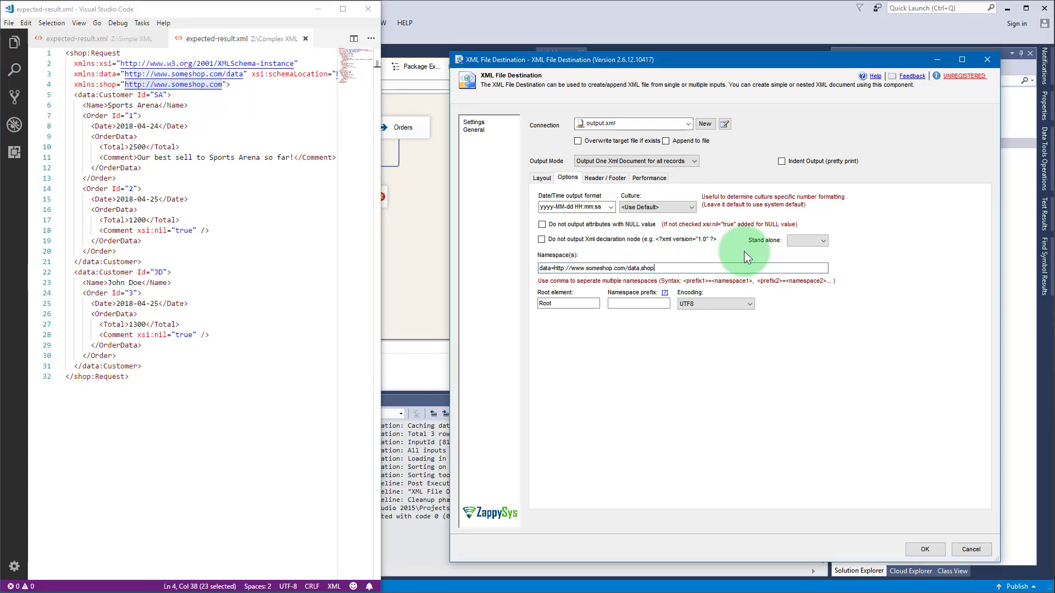
type("=")
key("ctrl+v")
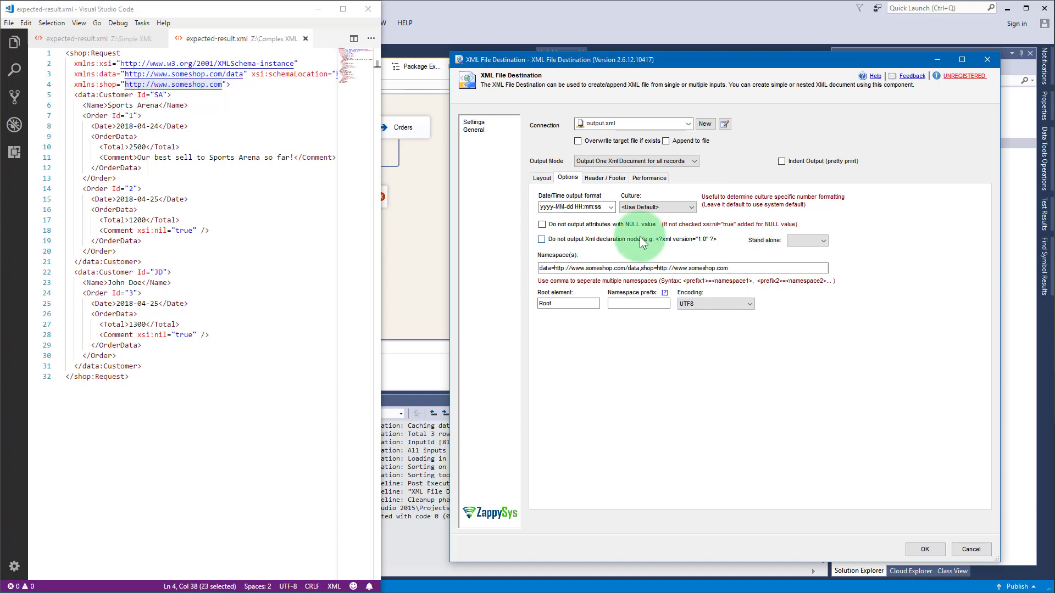
- Examine the xsi:schemaLocation attribute and the xmlns:xsi declaration on the root element of expected-result.xml
left_click(252, 75)
left_click_drag(252, 74, 325, 73)
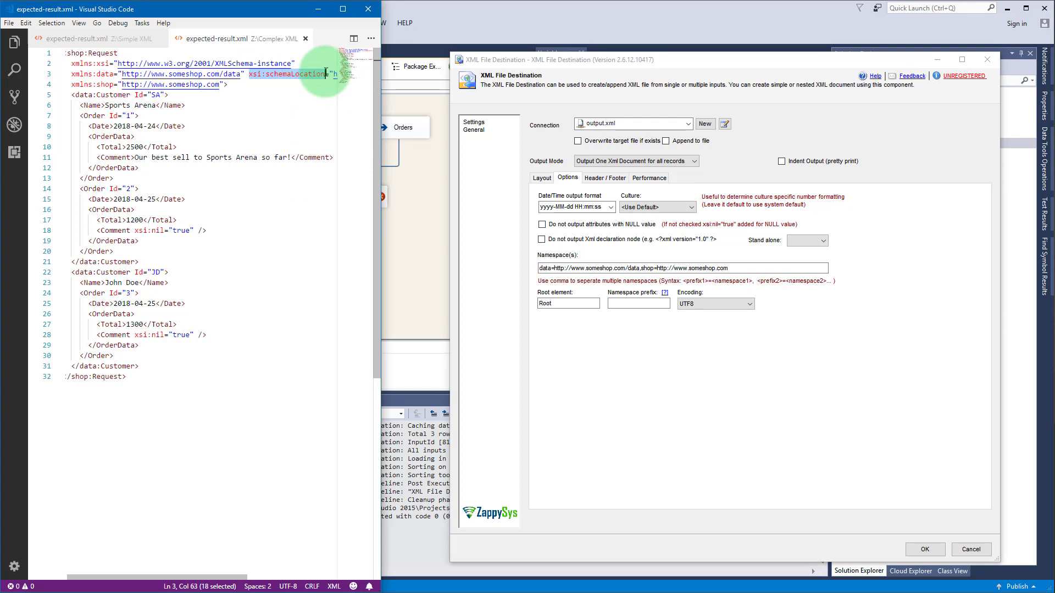
key("Home")
key("Up")
key("shift+End")
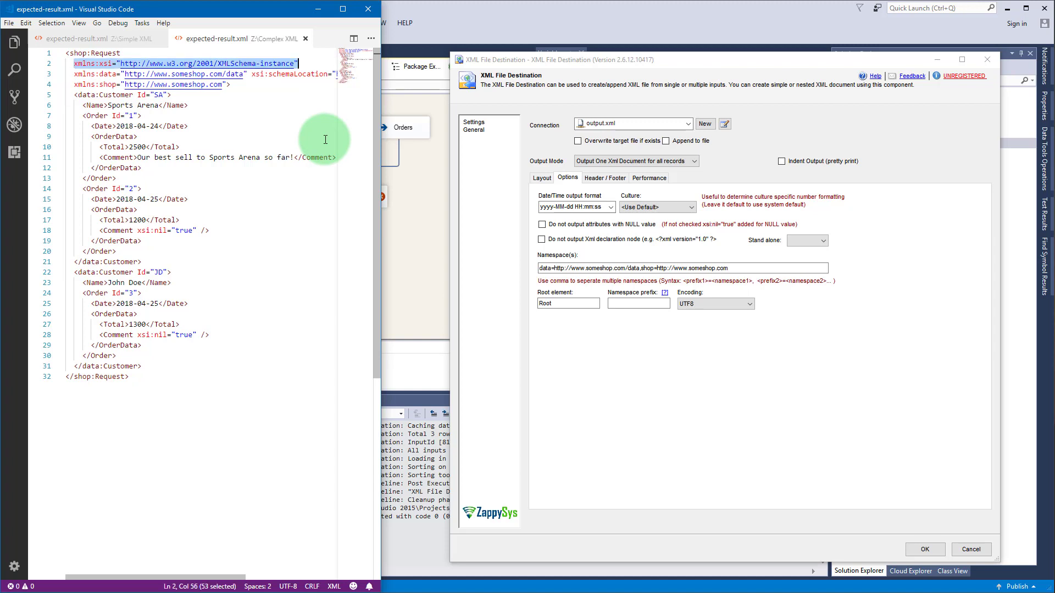
key("Home")
key("Down")
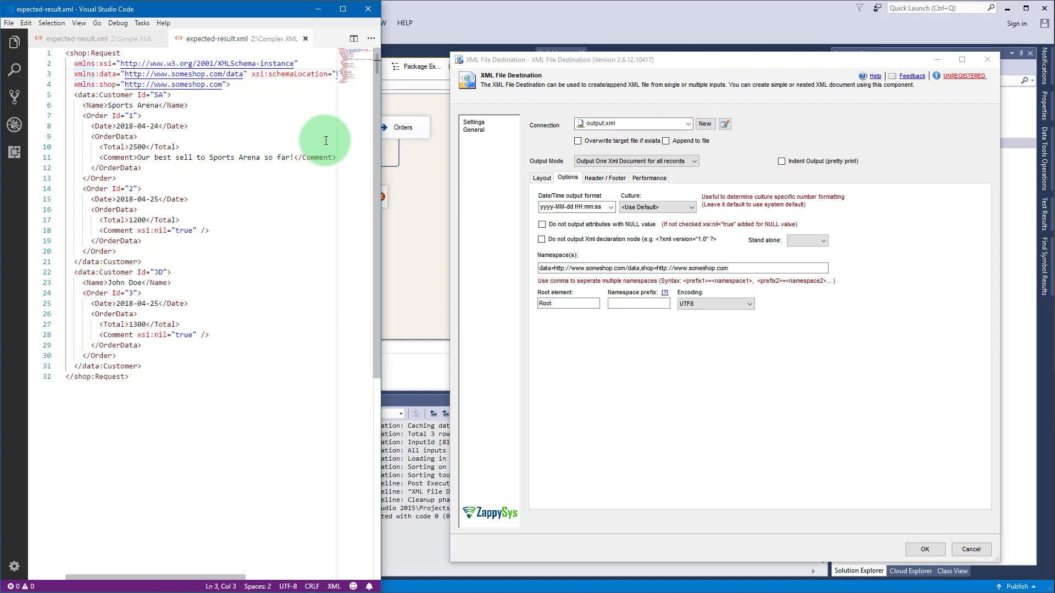
left_click(201, 145)
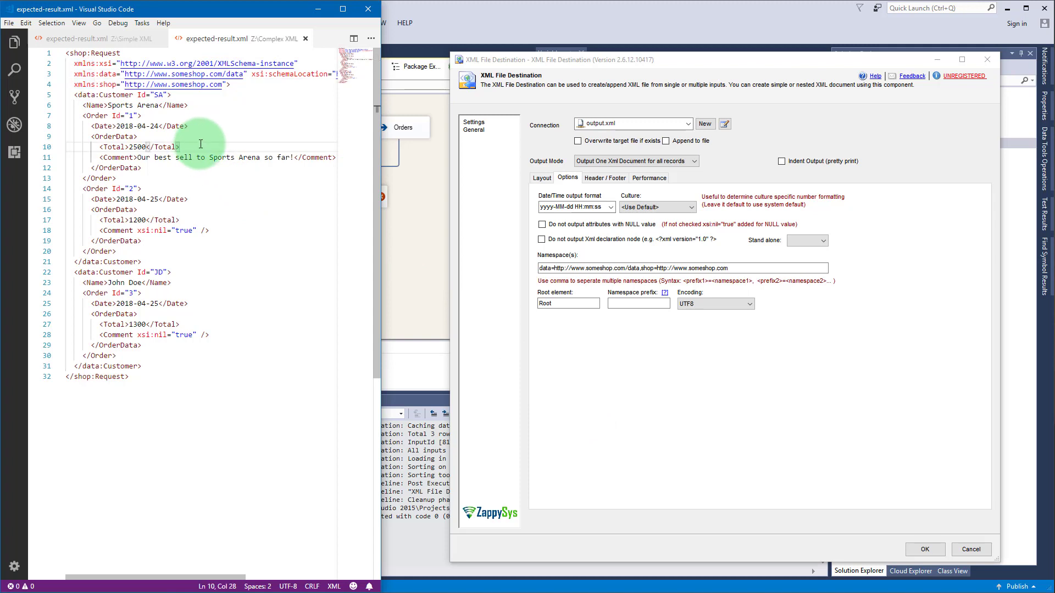
- Set the destination's root element to Request with the namespace prefix shop, following the root tag in expected-result.xml
double_click(105, 53)
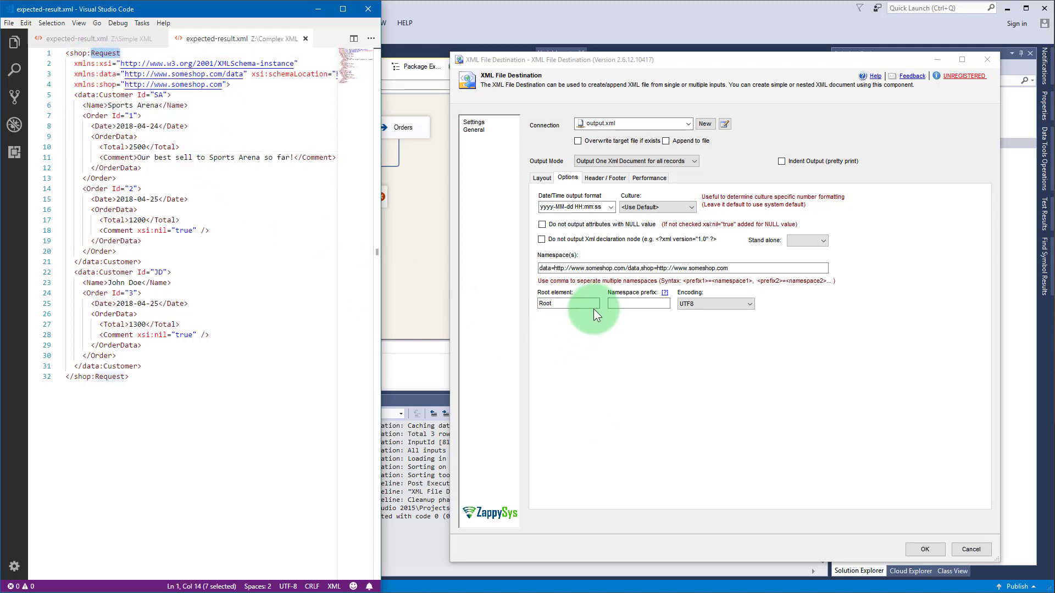
double_click(577, 303)
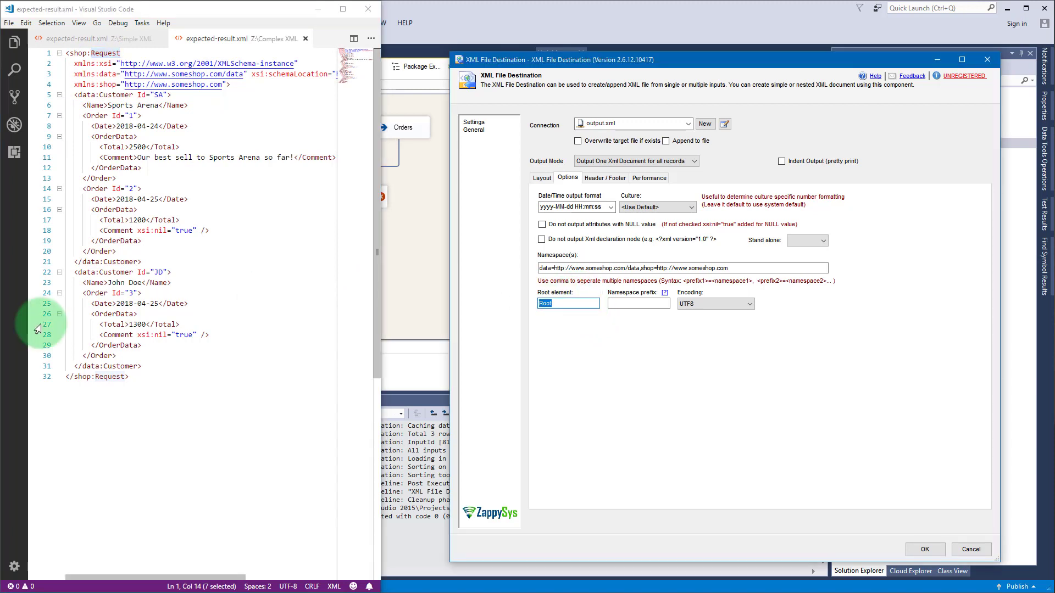
type("R")
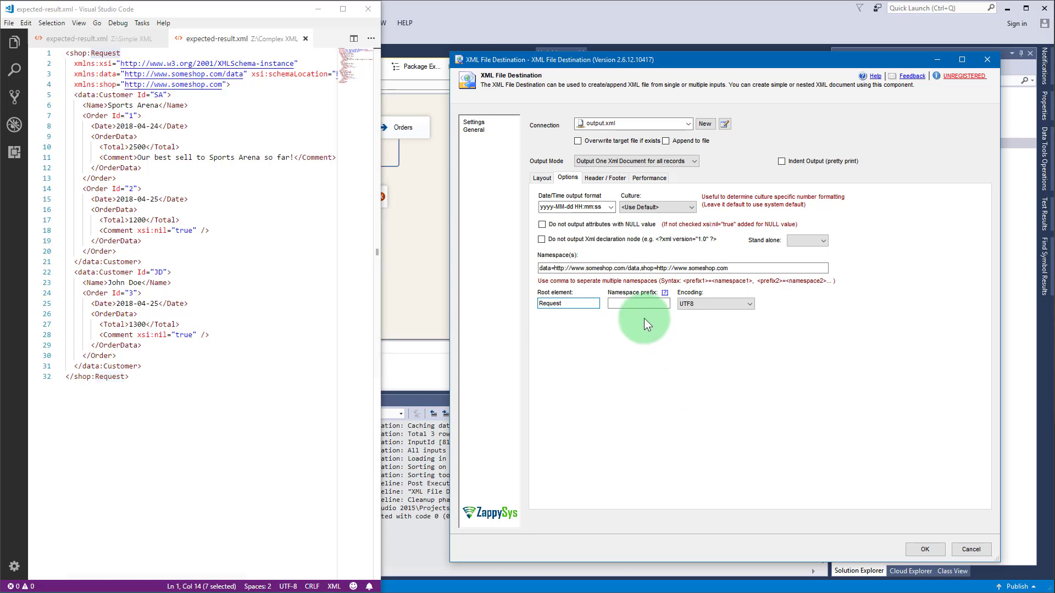
left_click(632, 304)
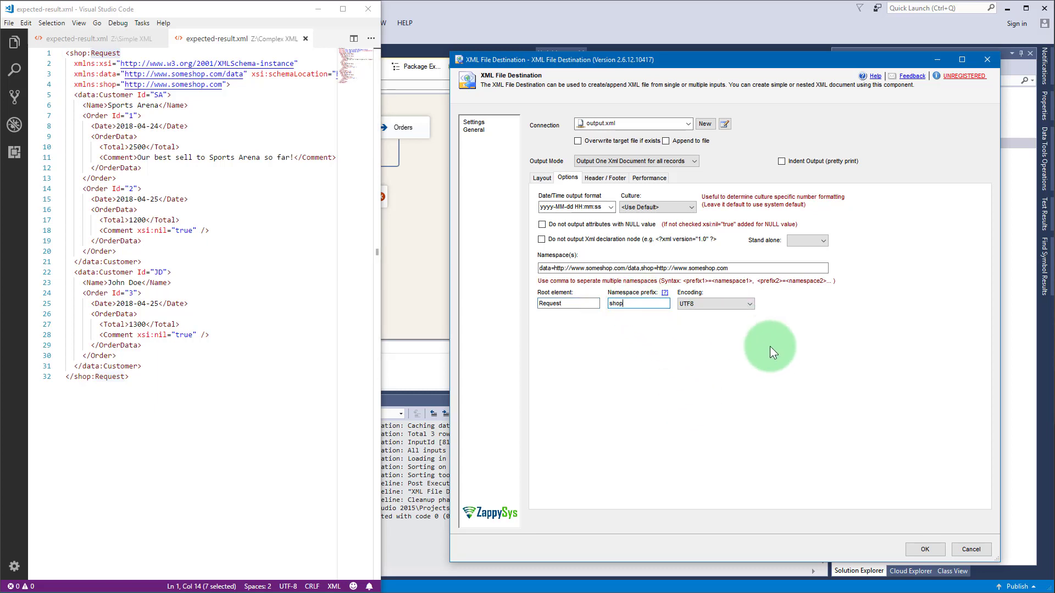
- Exclude the XML declaration node from the output and shorten the date/time output format to yyyy-MM-dd, matching the dates in expected-result.xml
left_click(66, 54)
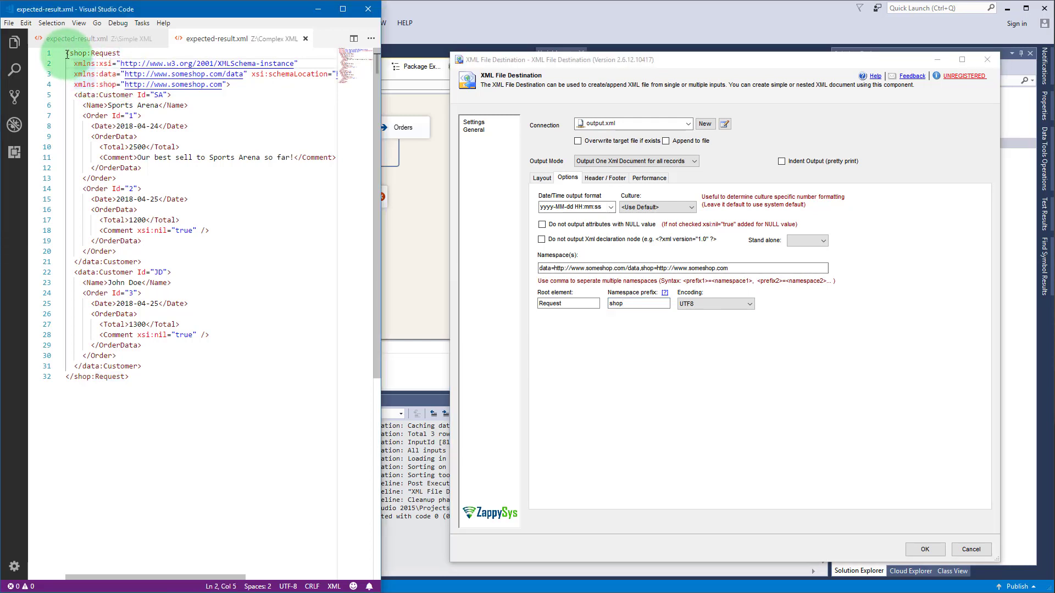
left_click(612, 246)
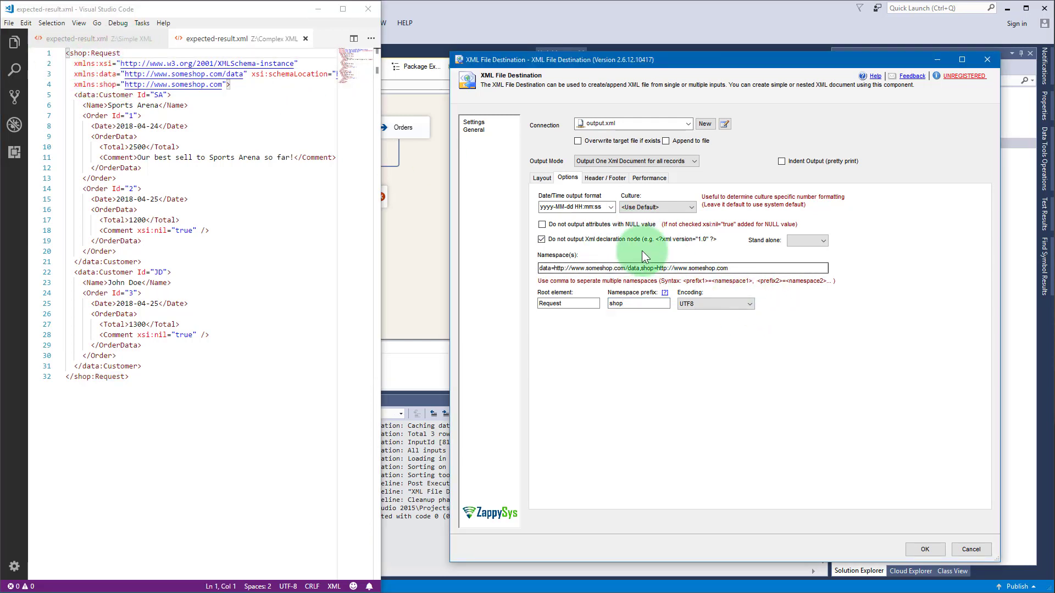
left_click(573, 205)
left_click(574, 206)
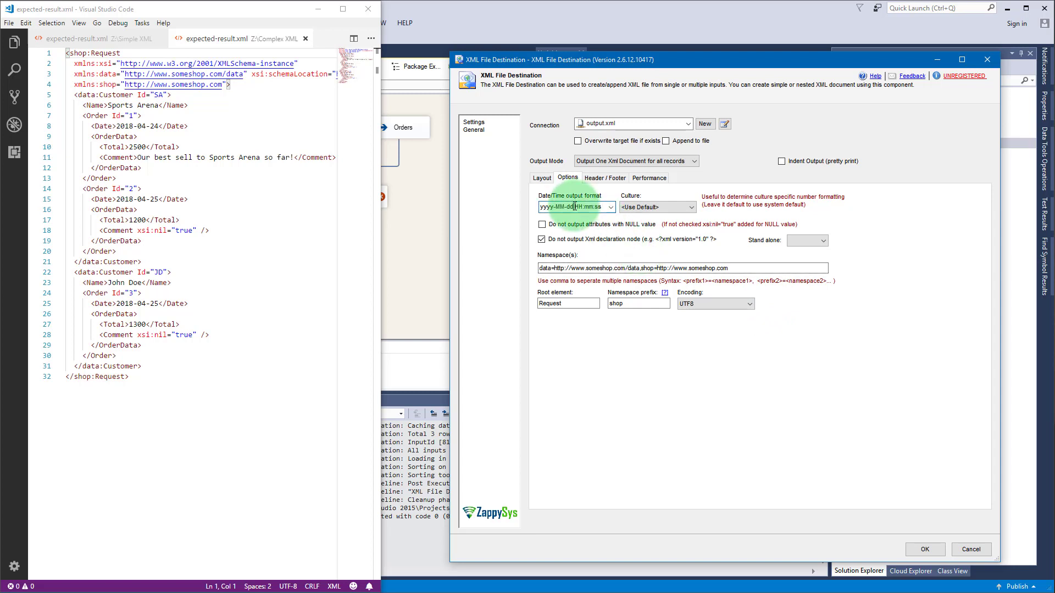
left_click_drag(117, 127, 158, 125)
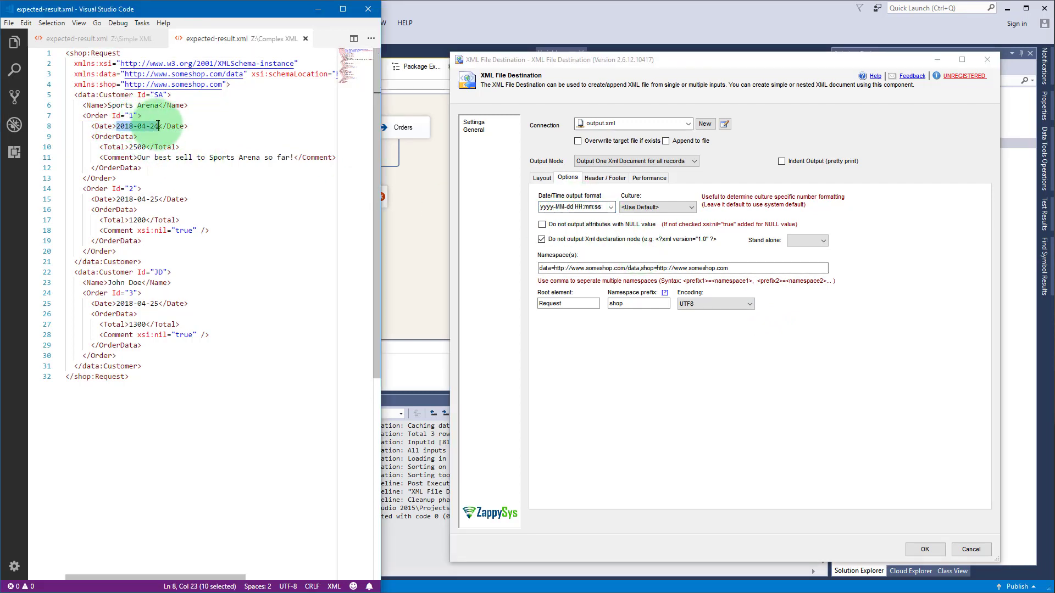
left_click(576, 207)
key("shift+End")
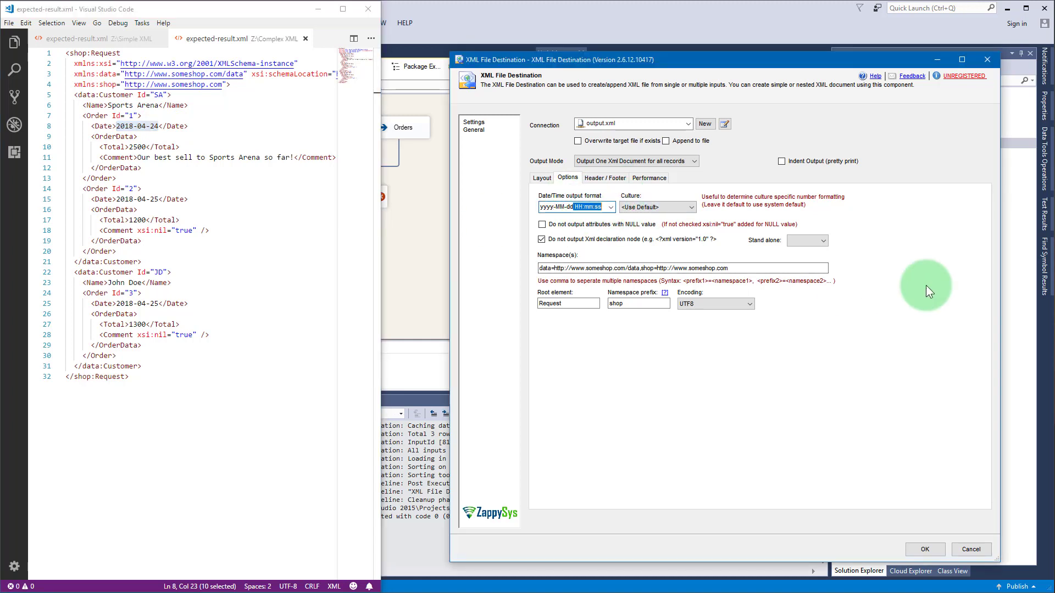
key("BackSpace")
key("shift+Home")
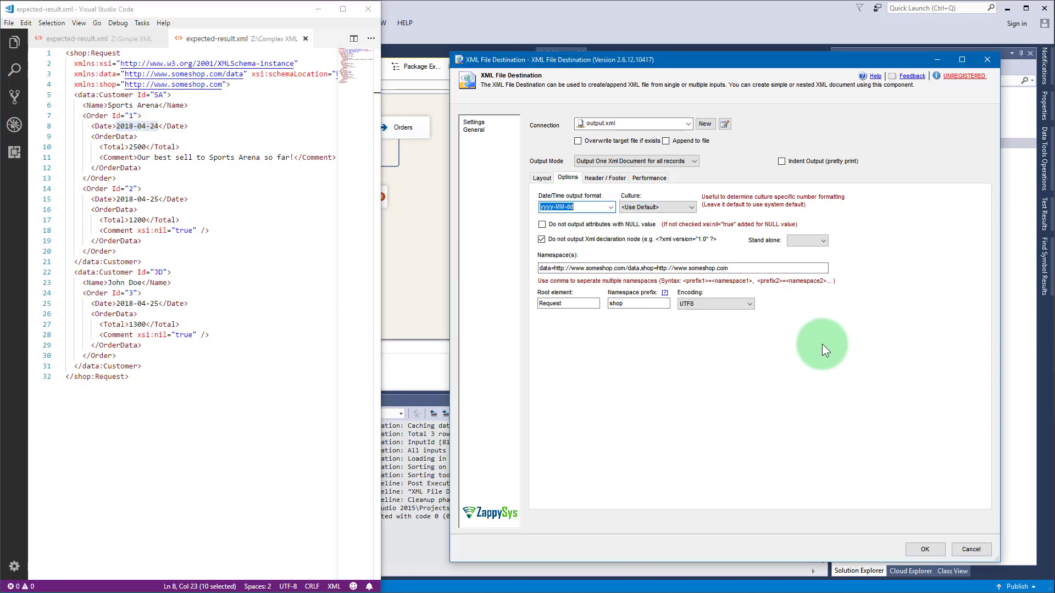
- In the destination's layout, begin adding an unbound nested element below the Mappings node for the data:Customer element of expected-result.xml
left_click(544, 179)
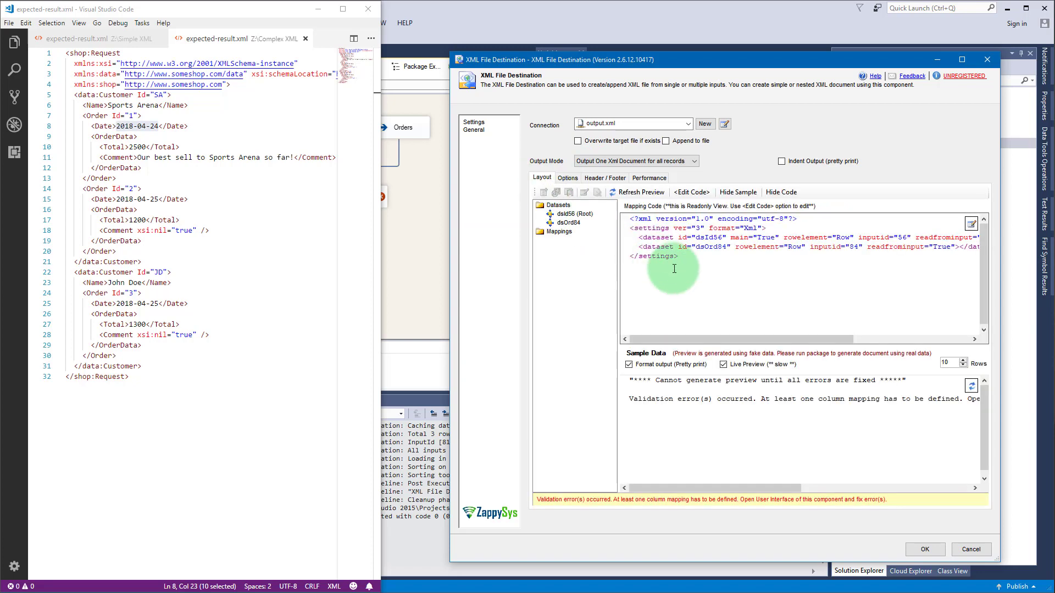
left_click(555, 232)
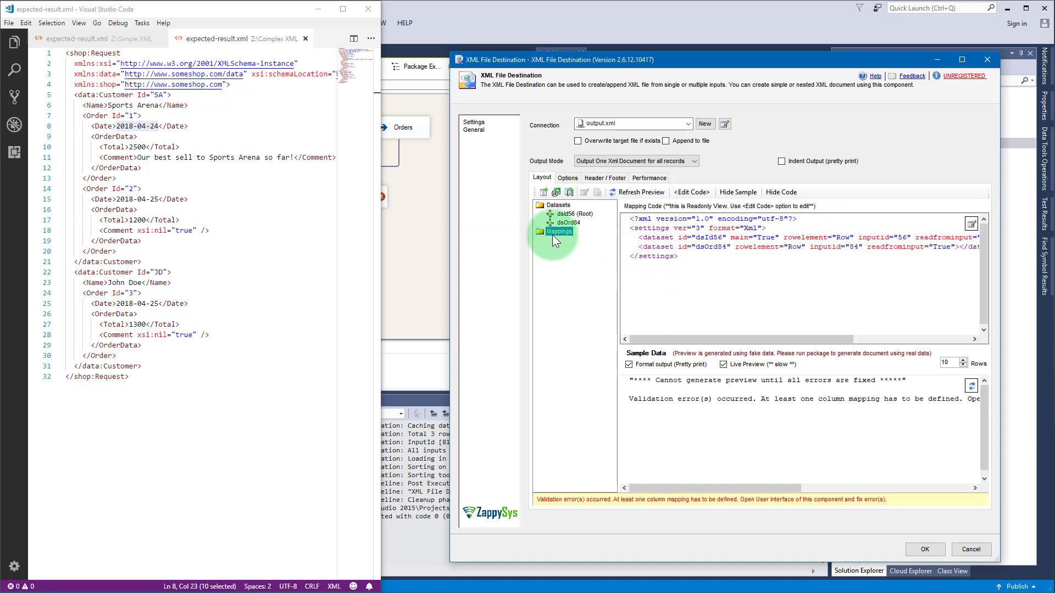
left_click(199, 128)
left_click_drag(75, 94, 172, 95)
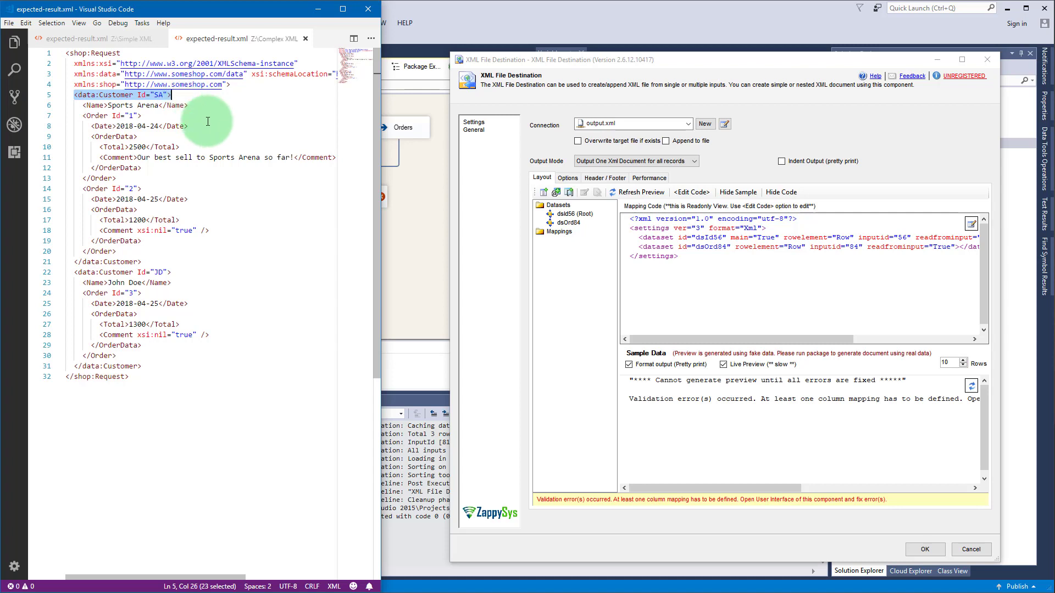
left_click_drag(643, 380, 757, 440)
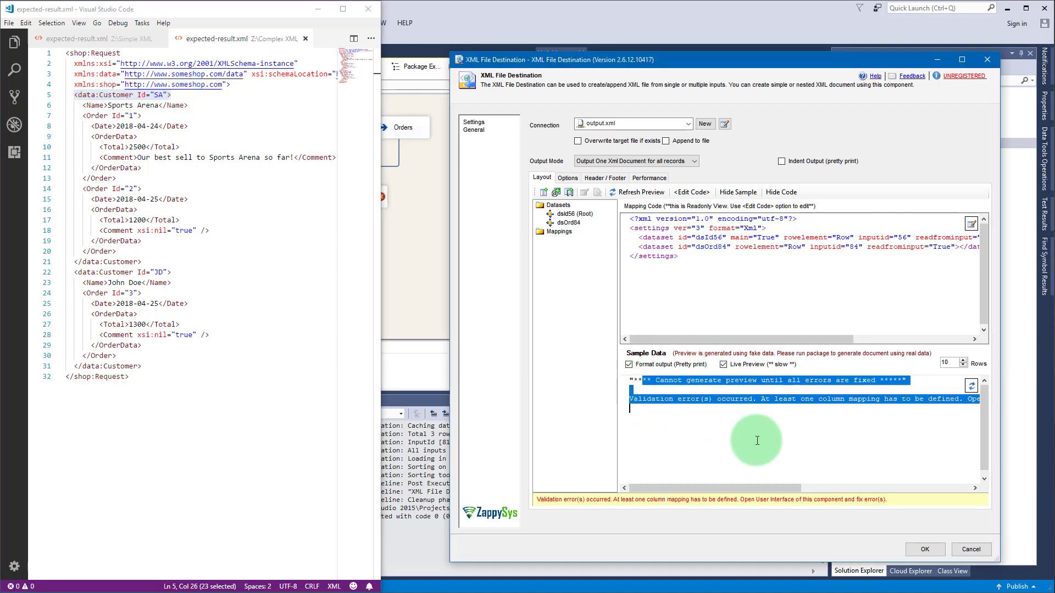
right_click(570, 229)
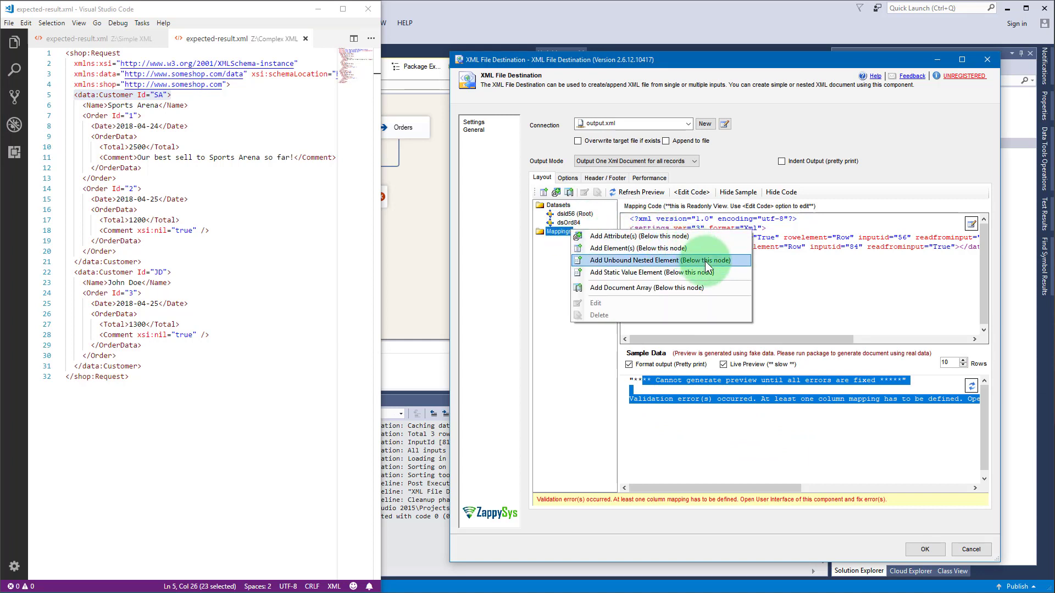
left_click(704, 261)
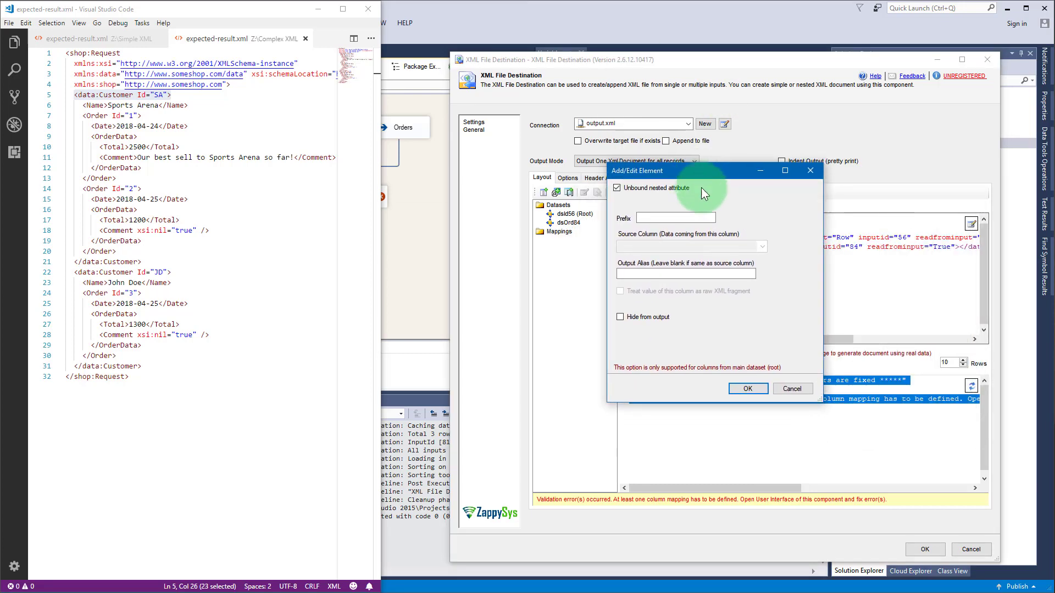
- Define the unbound nested element with output alias Customer and prefix data, and add it to the mappings
left_click(676, 277)
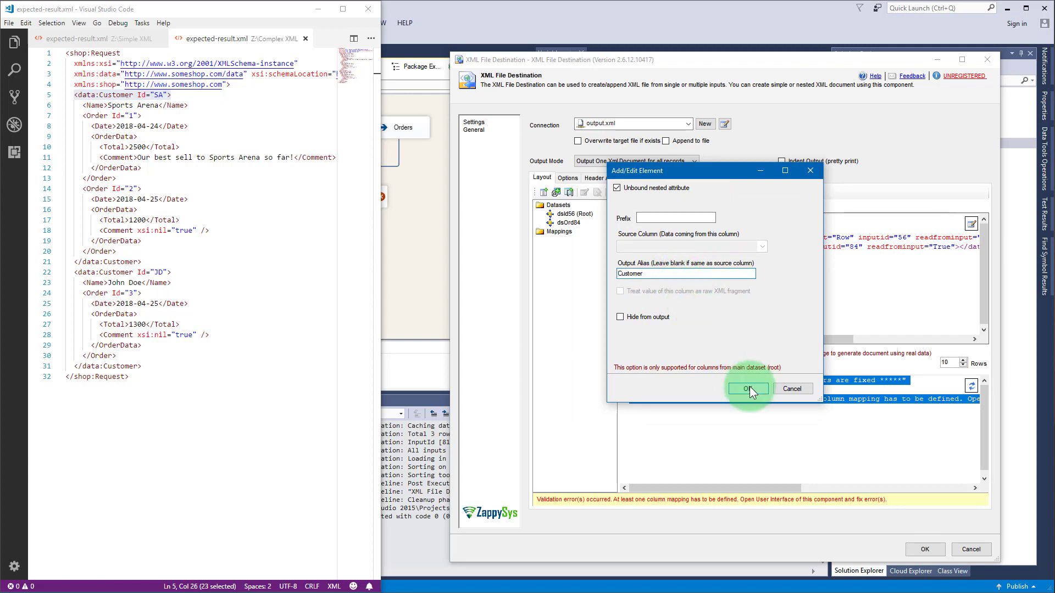
left_click(677, 218)
type("da")
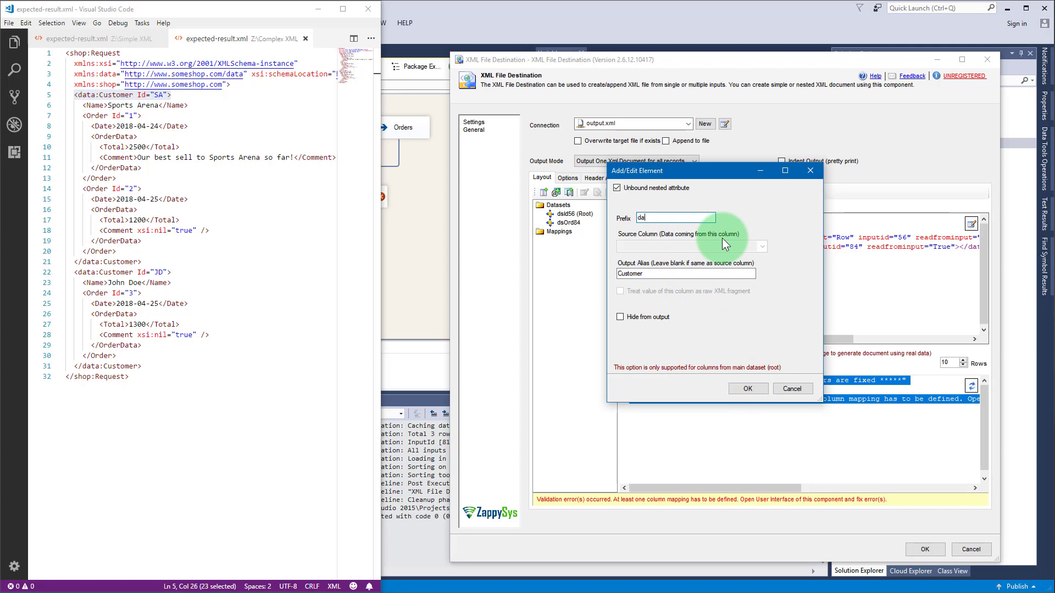
type("ta")
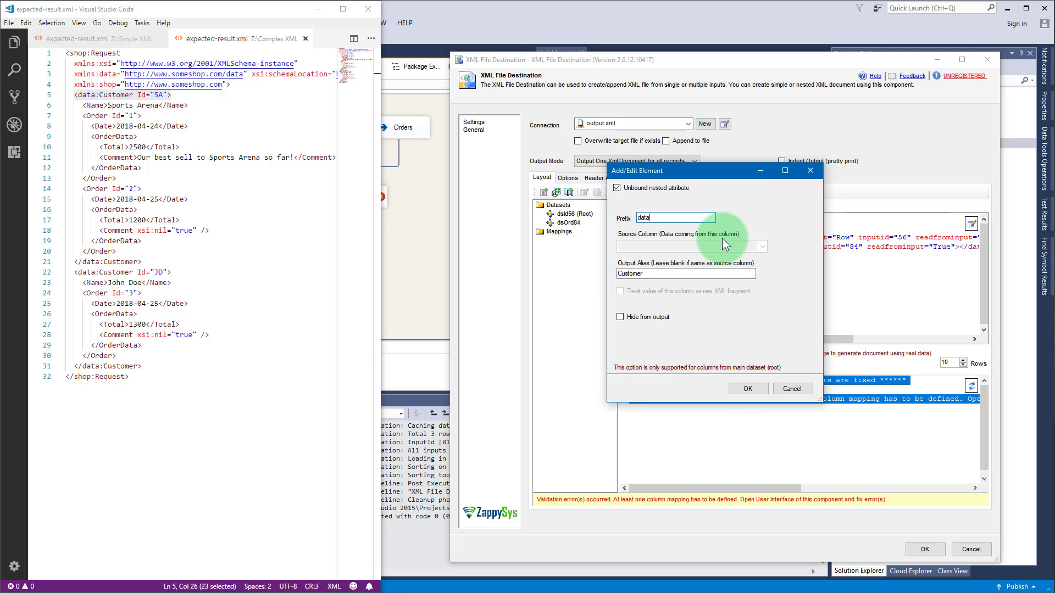
left_click(748, 389)
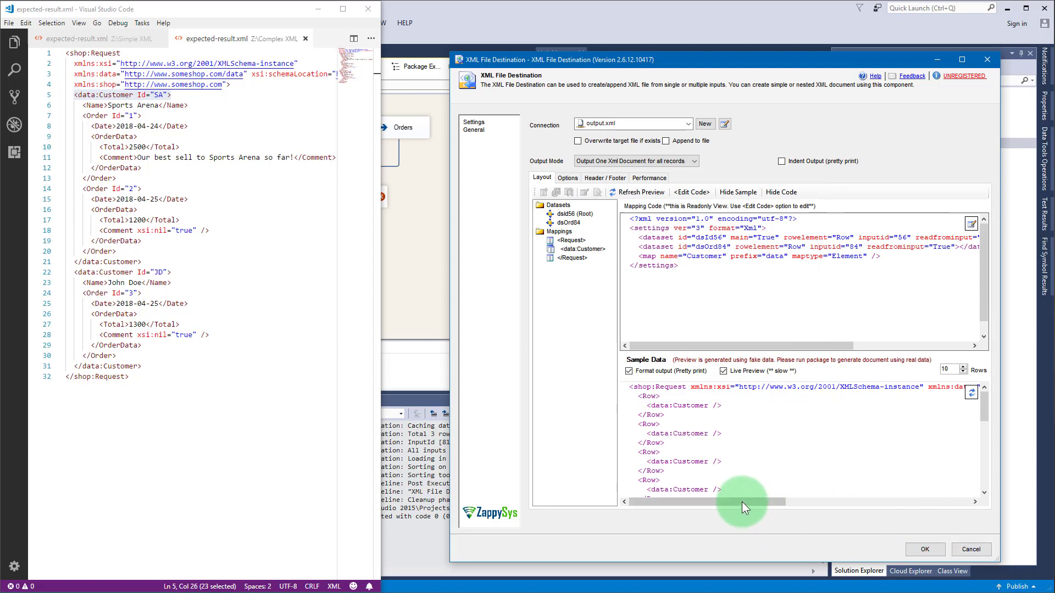
mouse_move(711, 503)
left_mouse_down()
mouse_move(888, 510)
mouse_move(711, 516)
left_mouse_up()
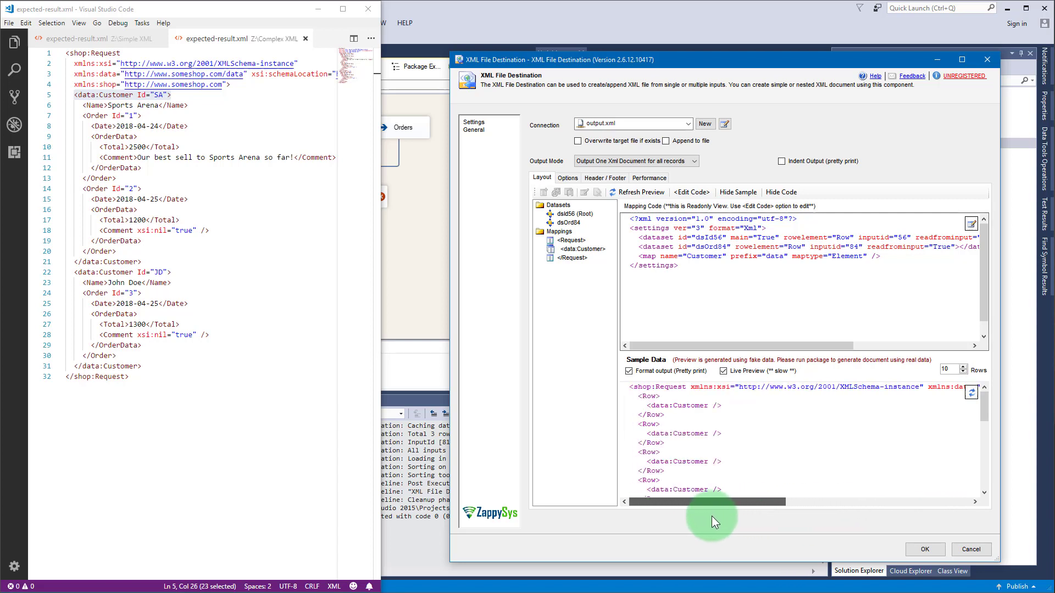
double_click(669, 387)
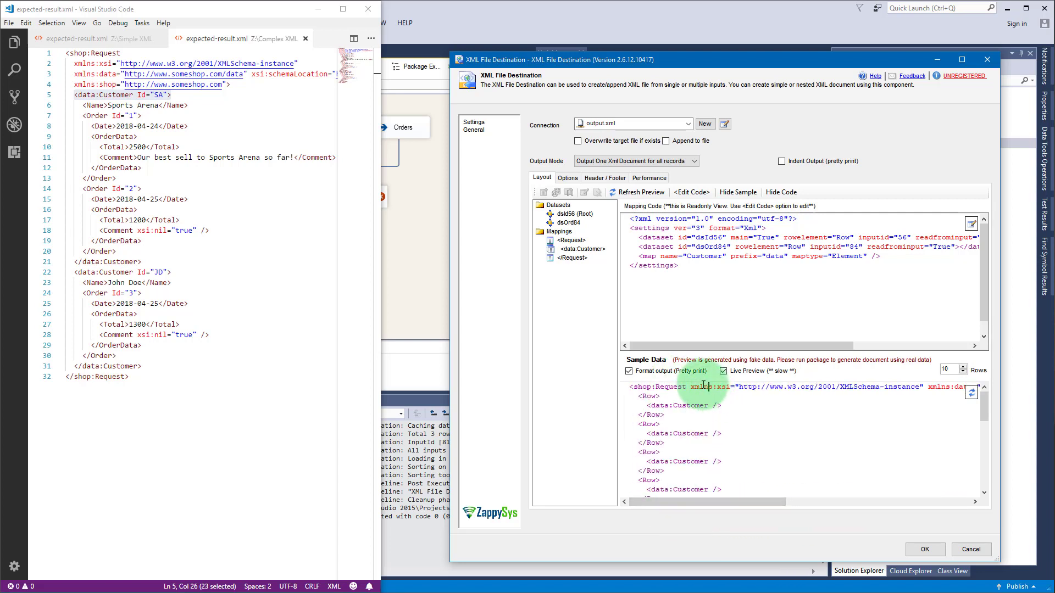
left_click(279, 73)
double_click(279, 74)
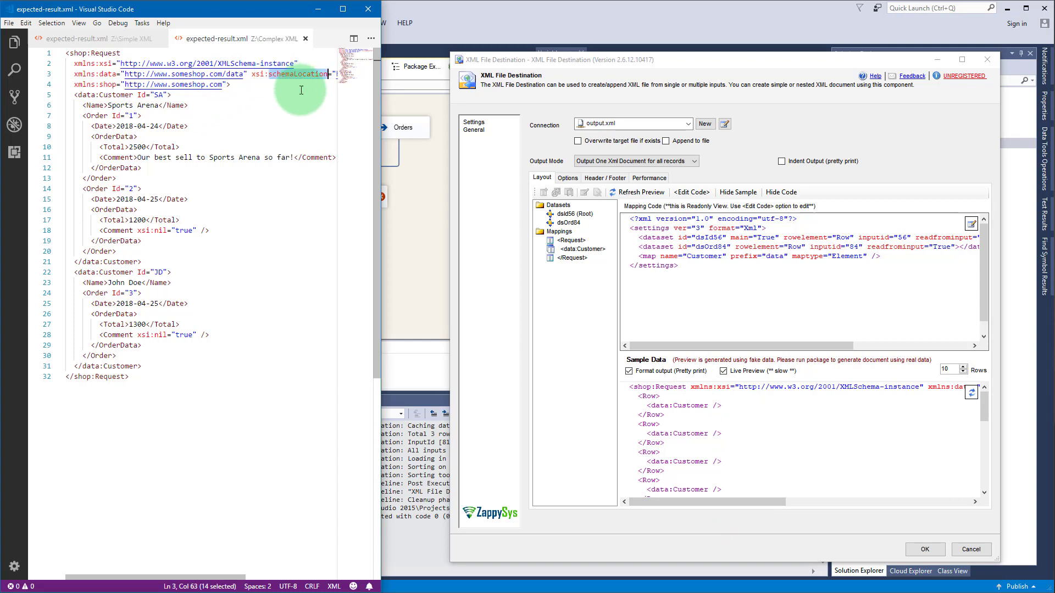
left_click(331, 74)
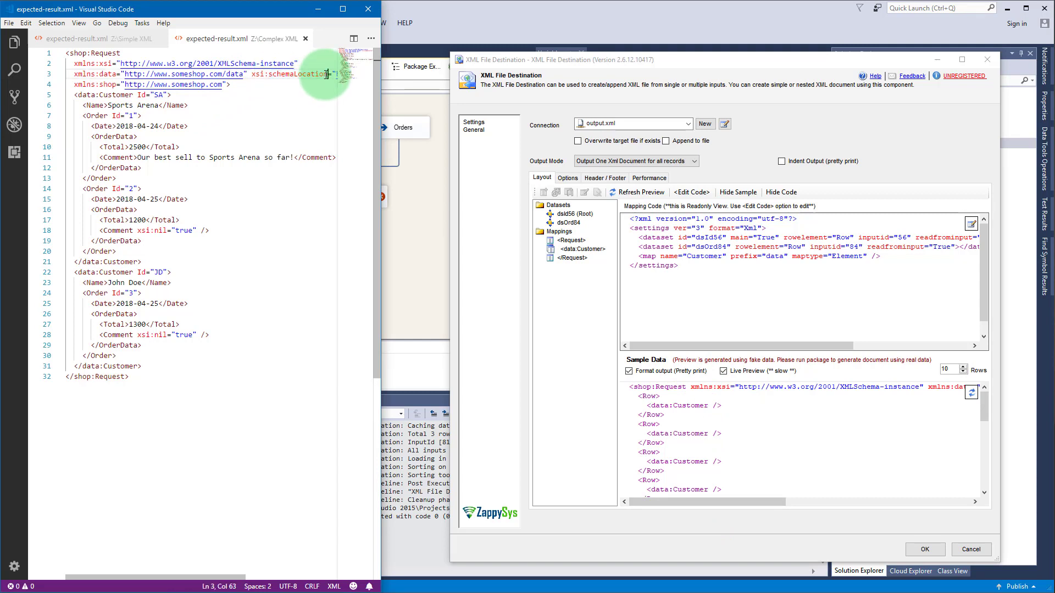
left_click_drag(383, 100, 428, 105)
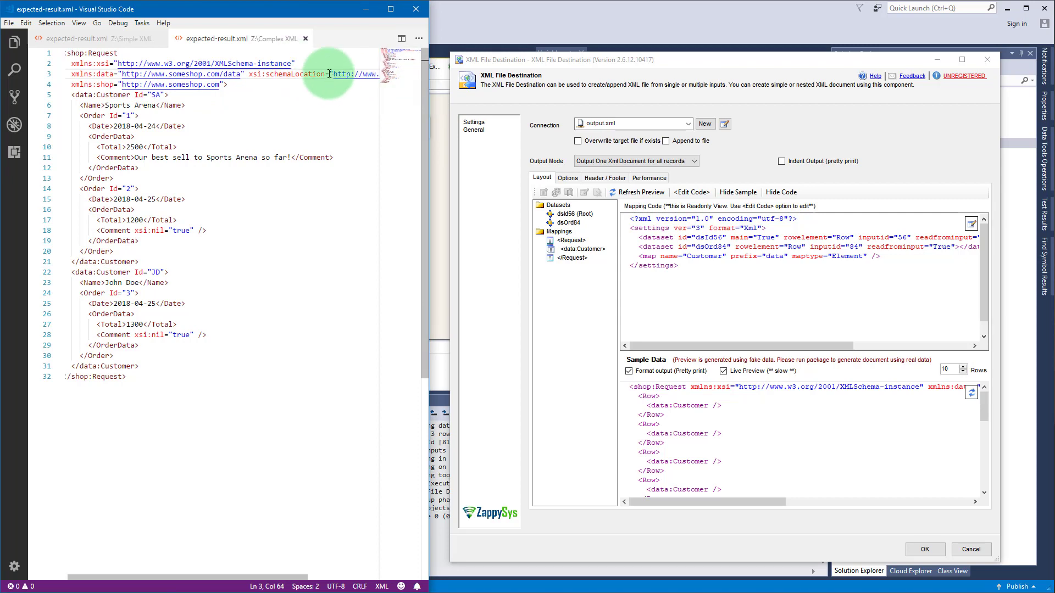
key("Right")
key("shift+End")
key("shift+Left")
key("ctrl+c")
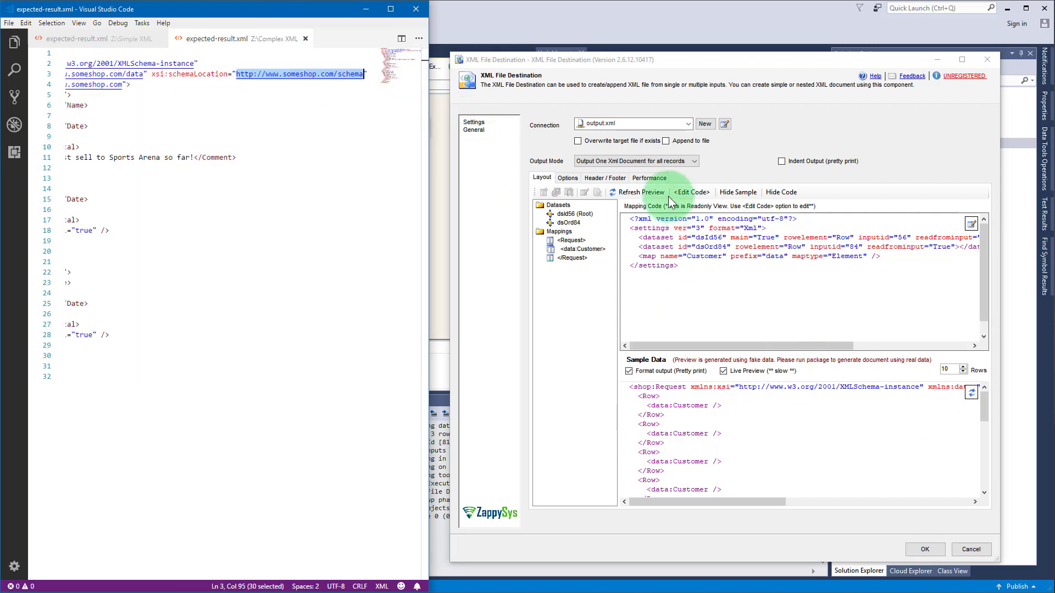
- Start a new attribute below the Mappings node in XML File Destination, with prefix xsi and the static value option
right_click(572, 232)
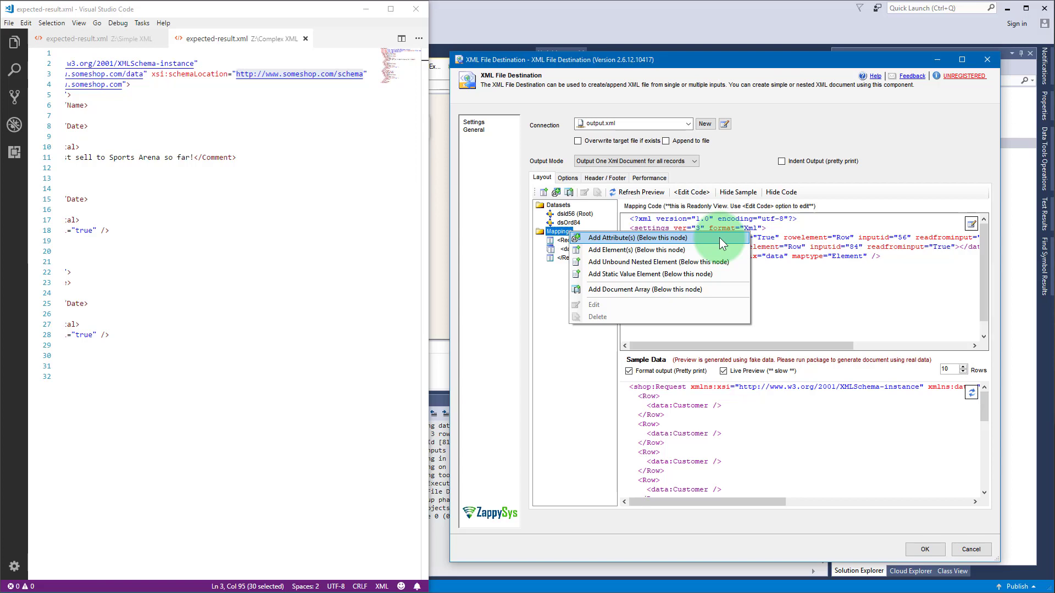
left_click(720, 237)
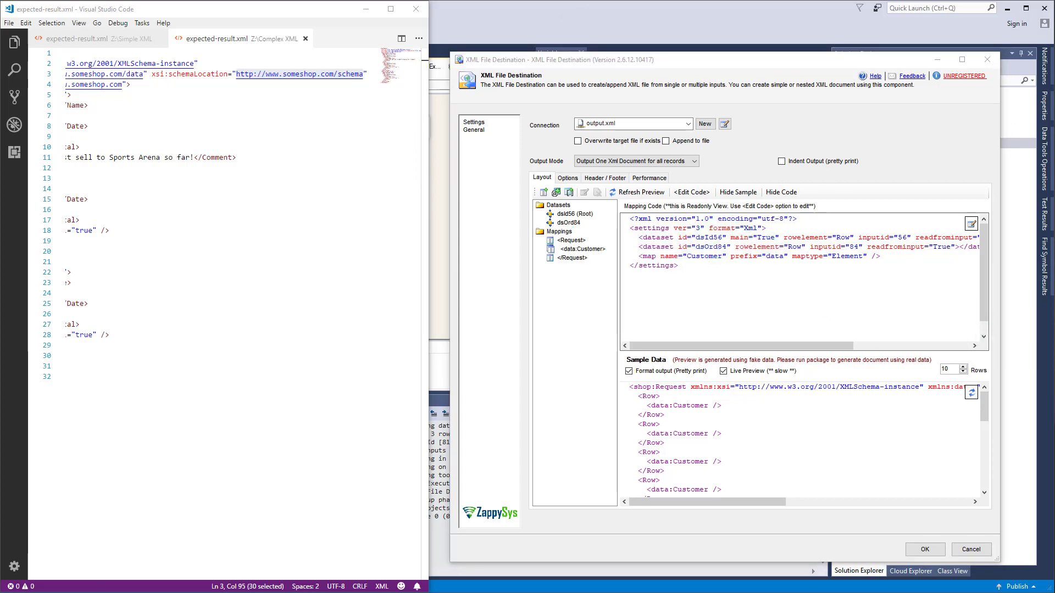
left_click_drag(664, 207, 690, 198)
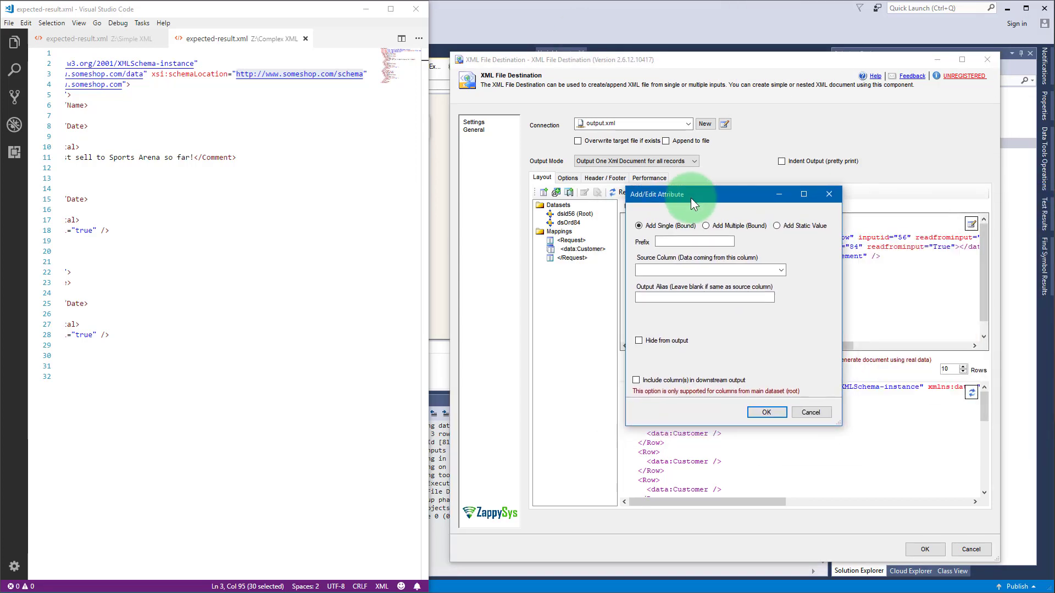
left_click(710, 245)
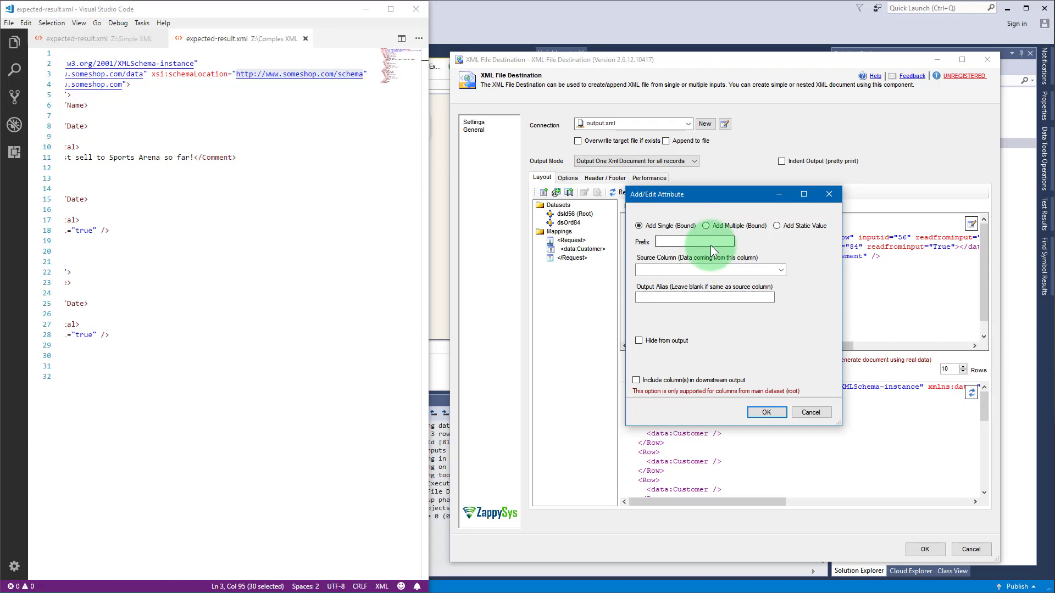
left_click(683, 243)
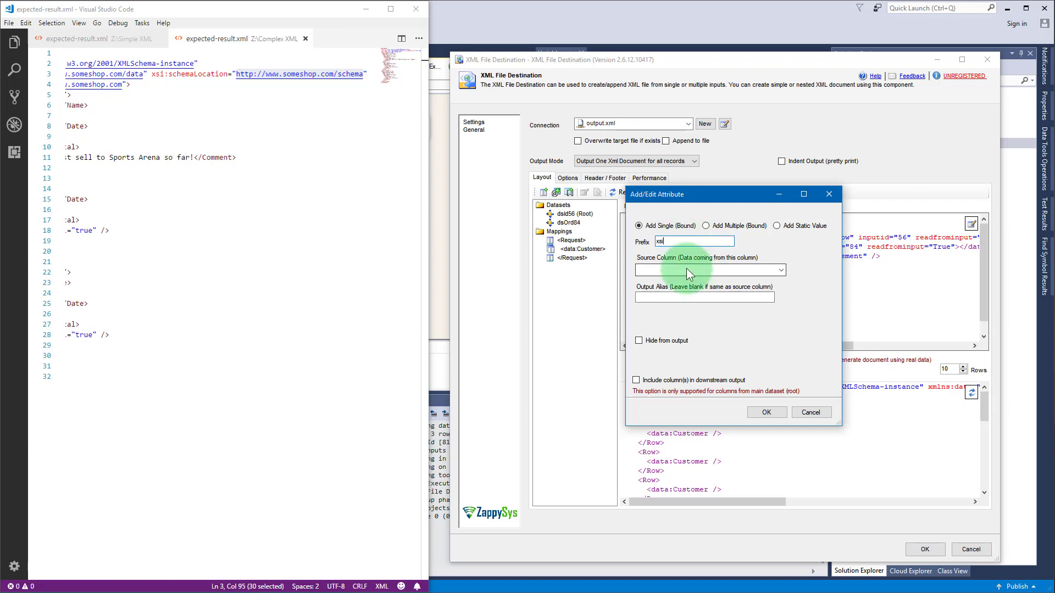
left_click(806, 232)
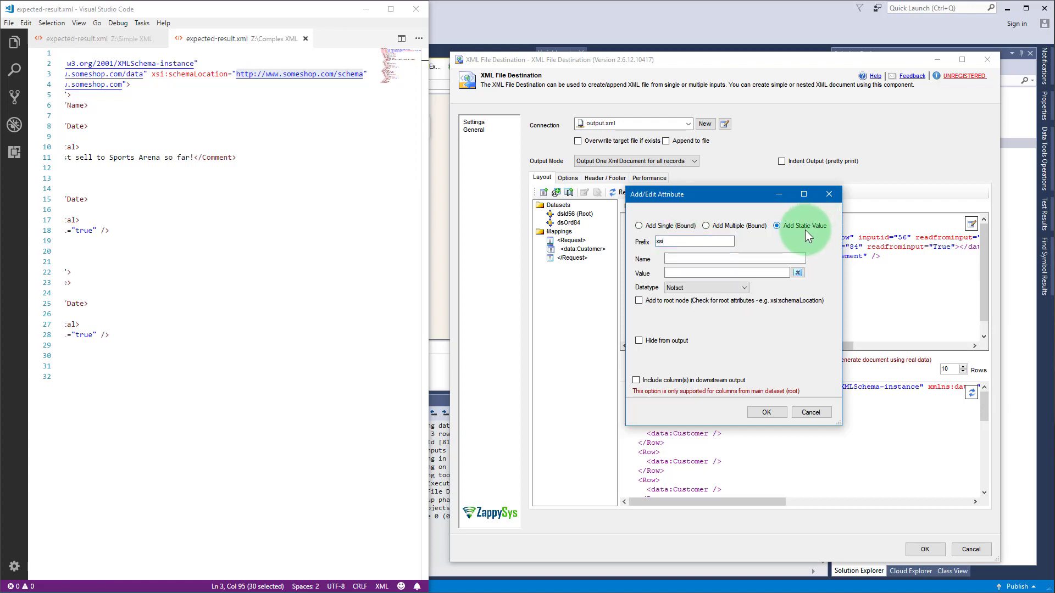
left_click(713, 257)
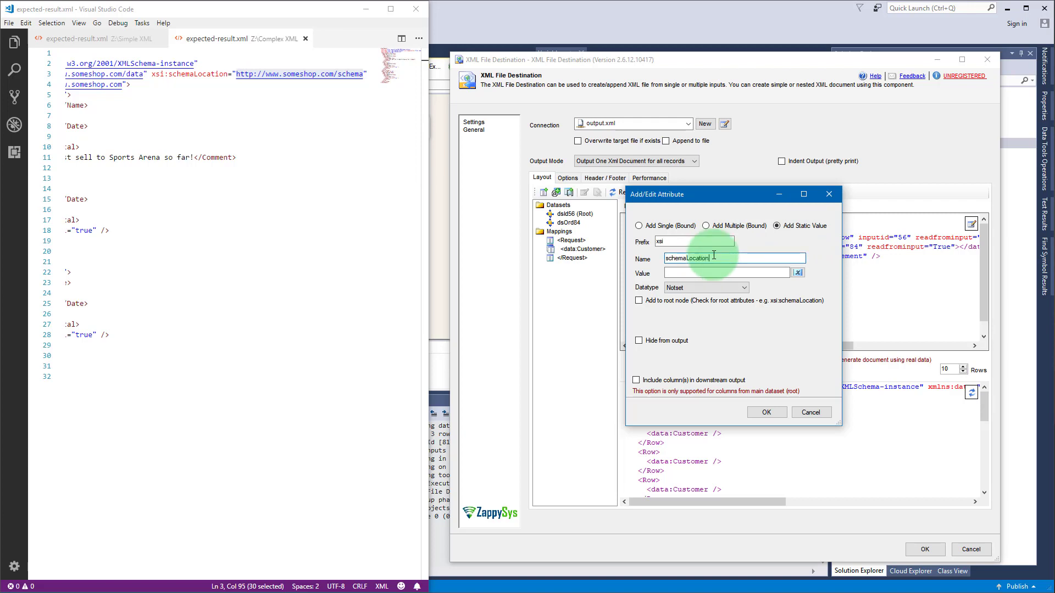
type("schemaLocation")
key("Tab")
key("ctrl+v")
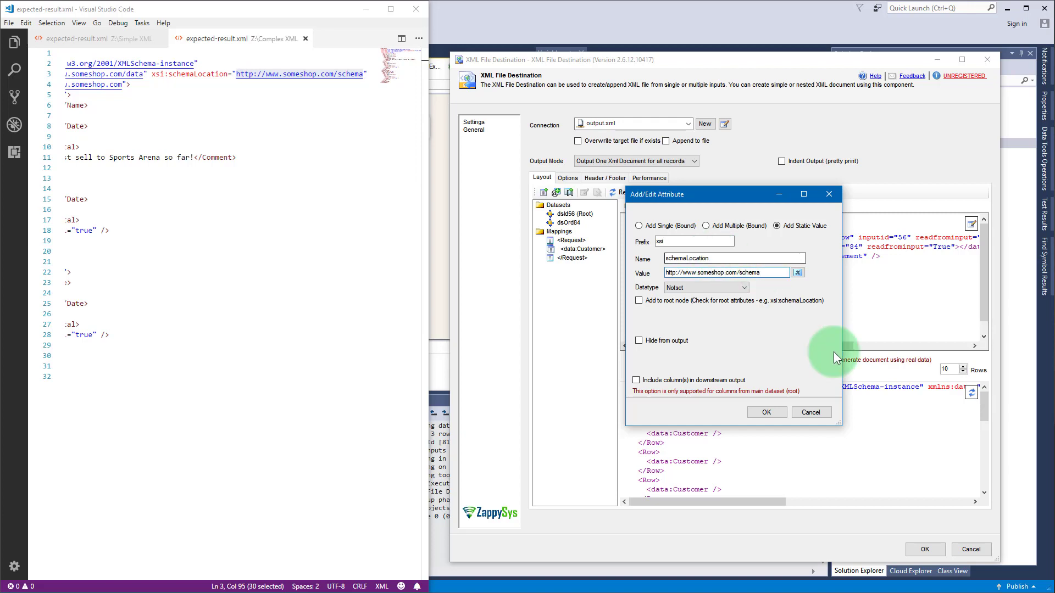
left_click(668, 302)
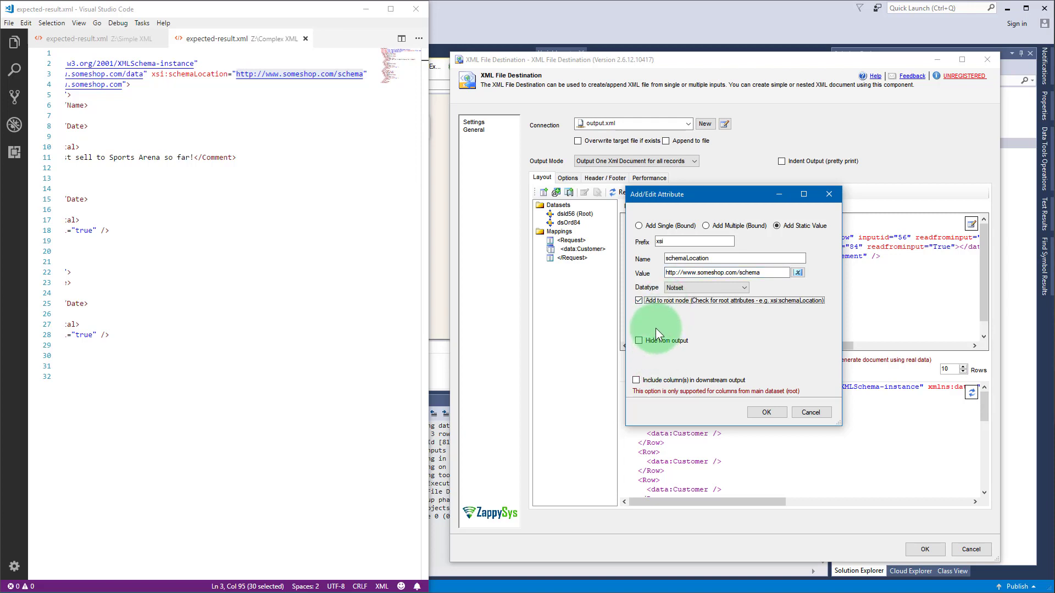
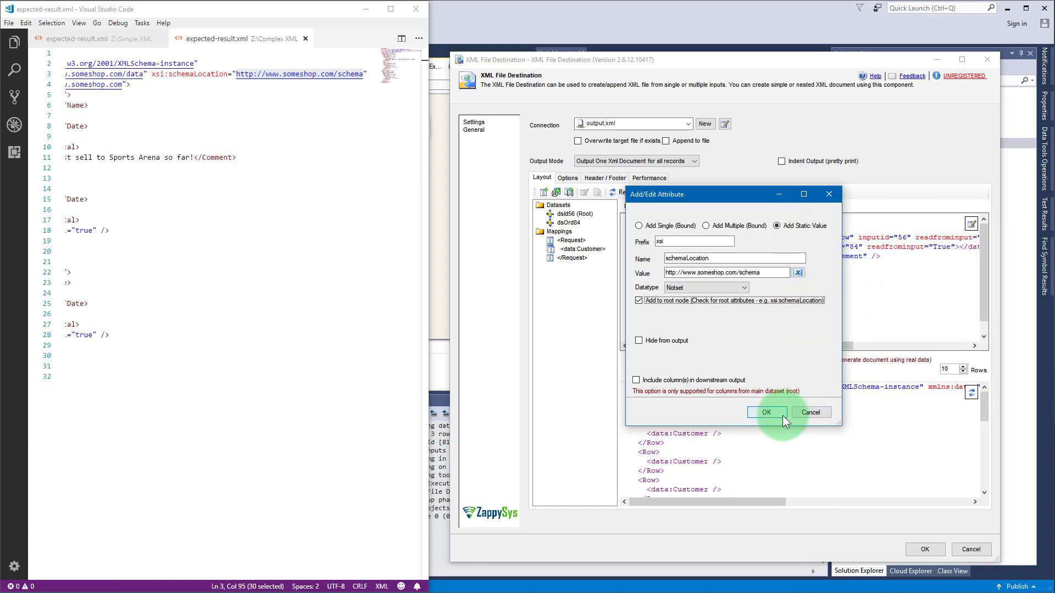
left_click(767, 413)
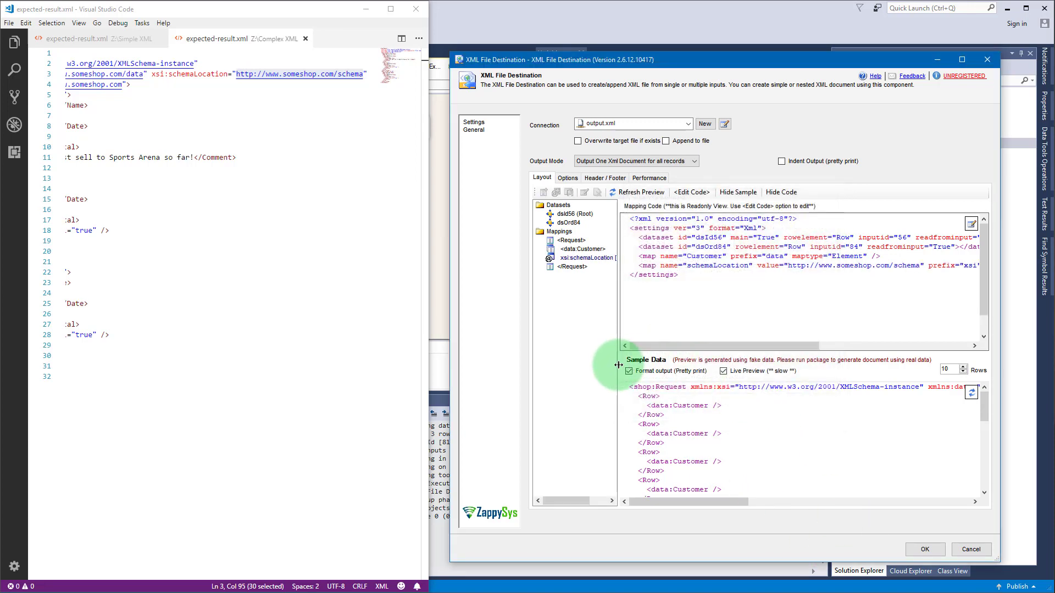
- Check the xsi:schemaLocation attribute on the root element of the sample data, and widen the mappings tree
left_click_drag(705, 500, 862, 501)
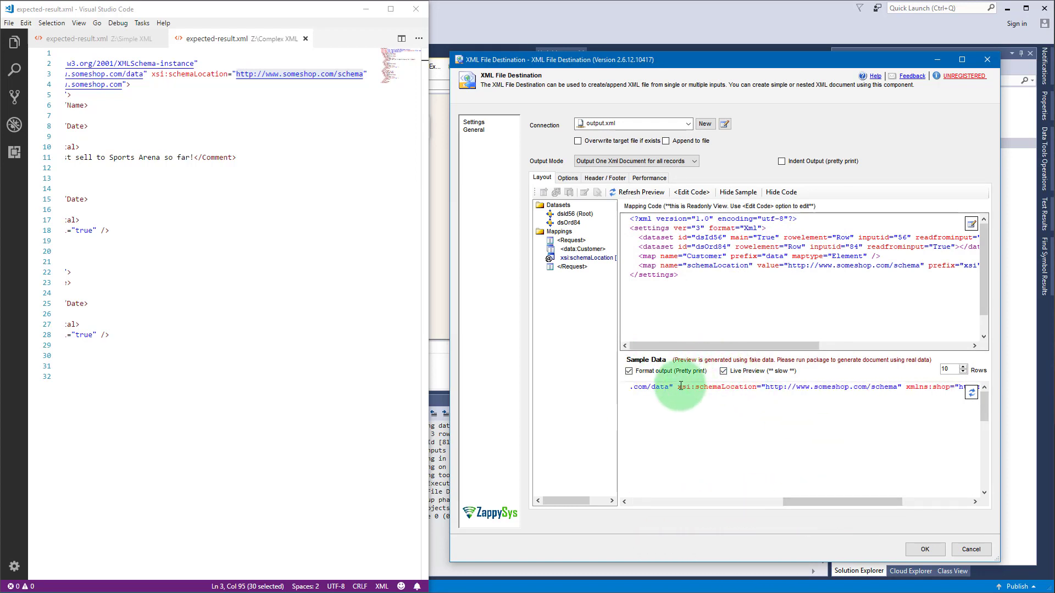
left_click_drag(678, 388, 885, 394)
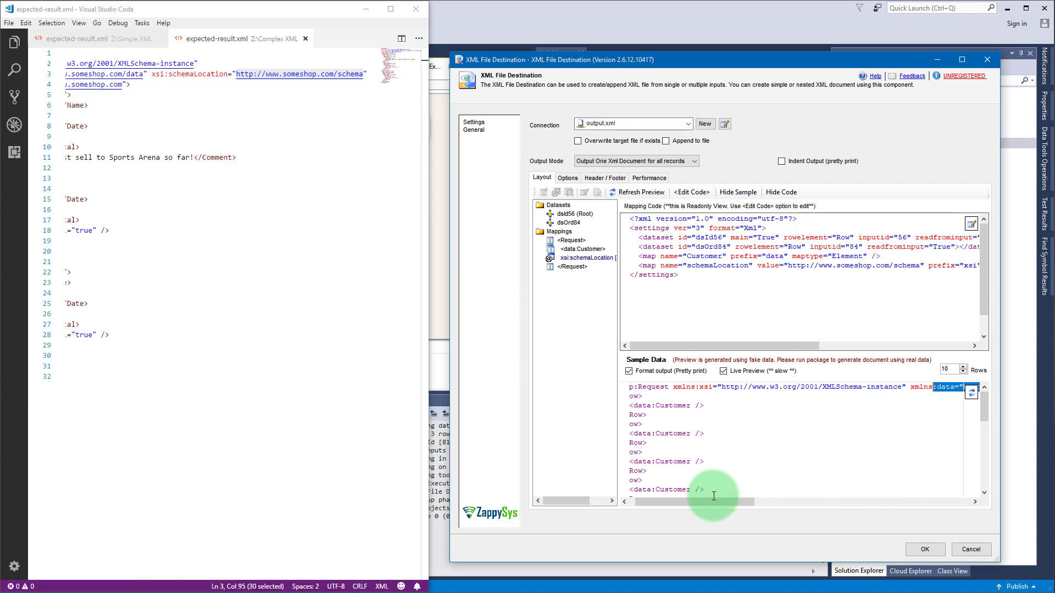
mouse_move(707, 500)
left_mouse_down()
mouse_move(873, 508)
mouse_move(713, 503)
left_mouse_up()
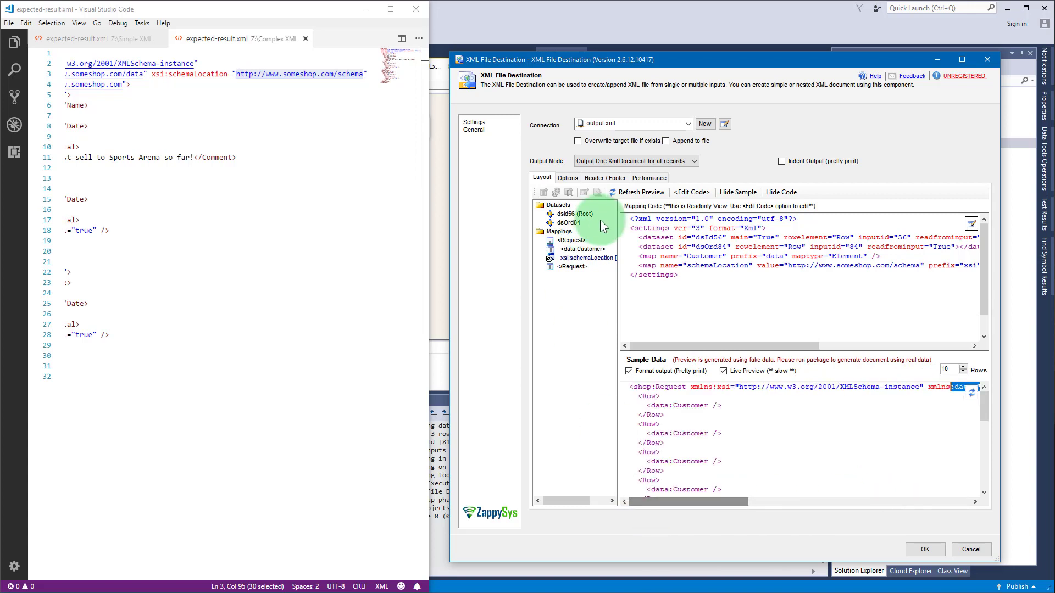
left_click_drag(617, 233, 641, 235)
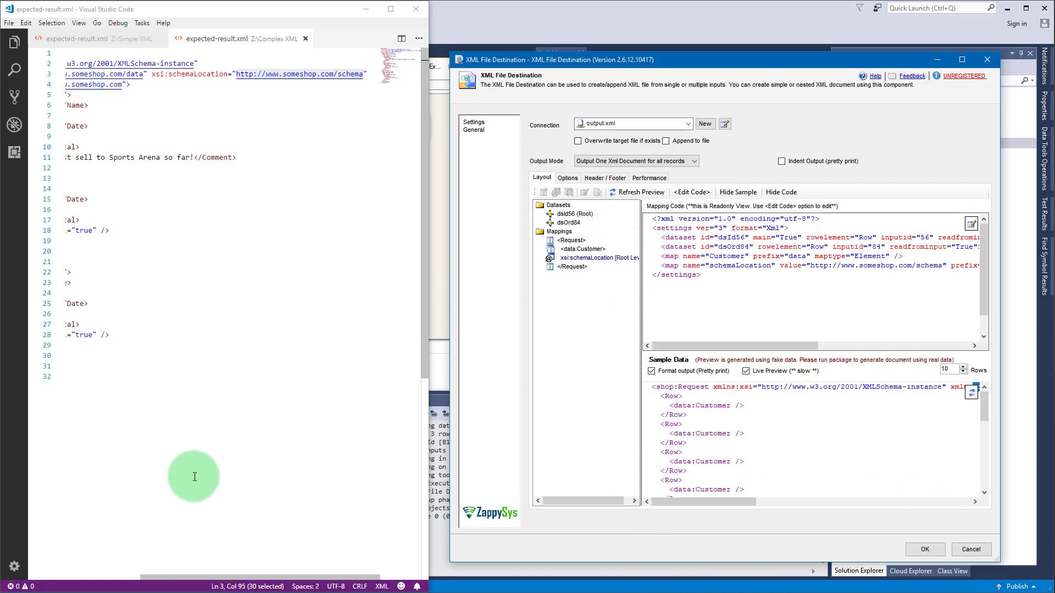
- Check the Customer Id attribute in the expected XML and add an attribute bound to the Id column below data:Customer
left_click(105, 578)
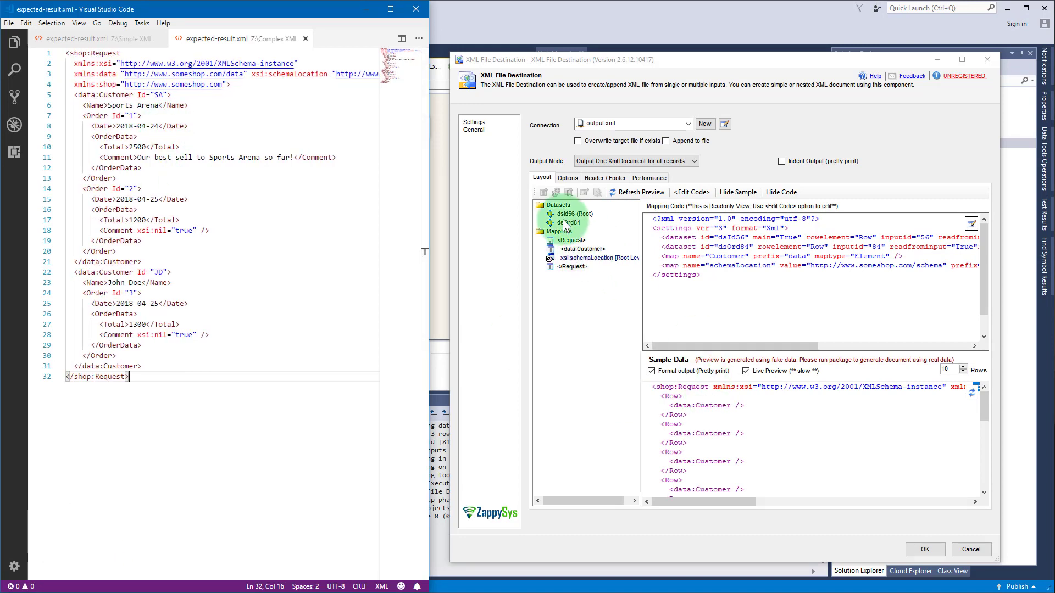
left_click_drag(137, 94, 164, 95)
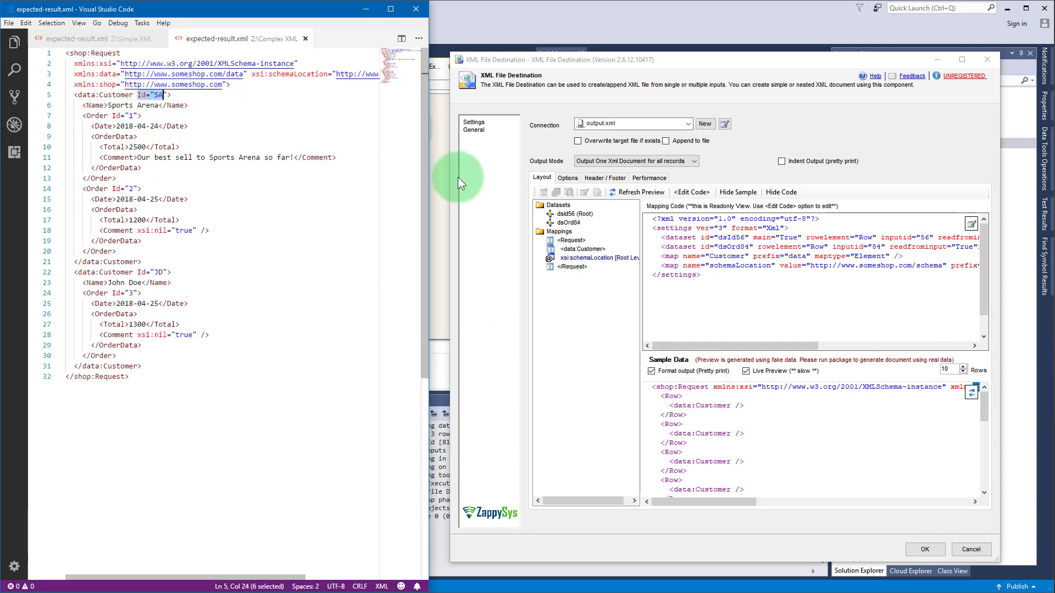
right_click(583, 249)
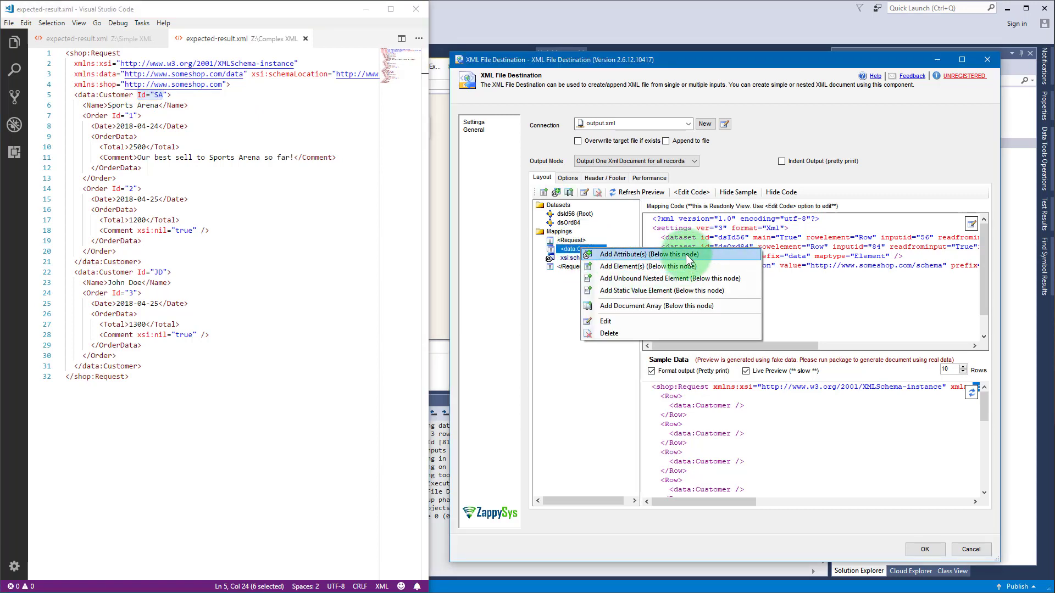
left_click(685, 253)
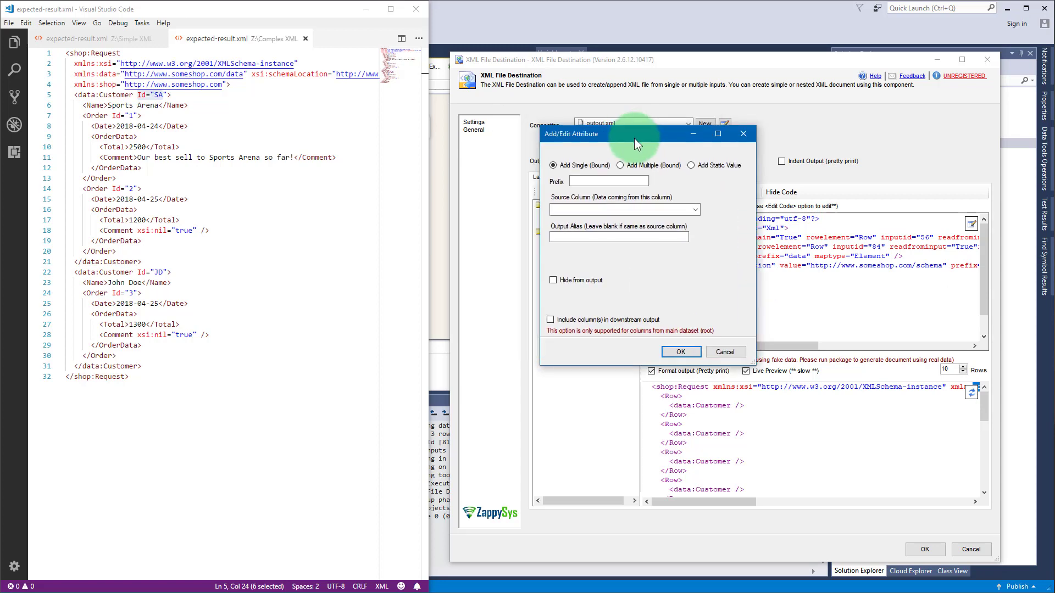
left_click(651, 228)
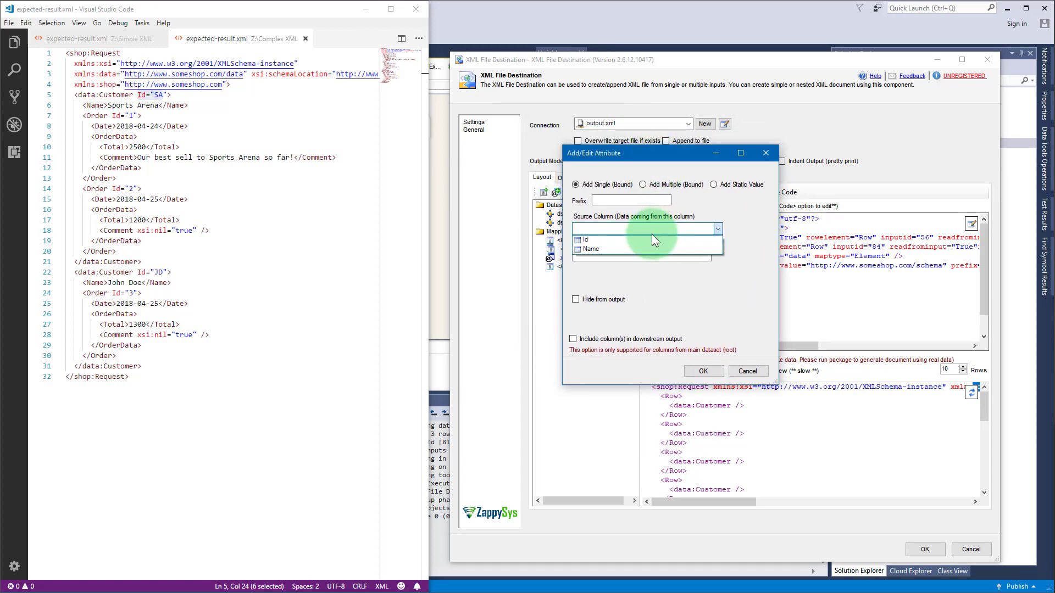
left_click(651, 240)
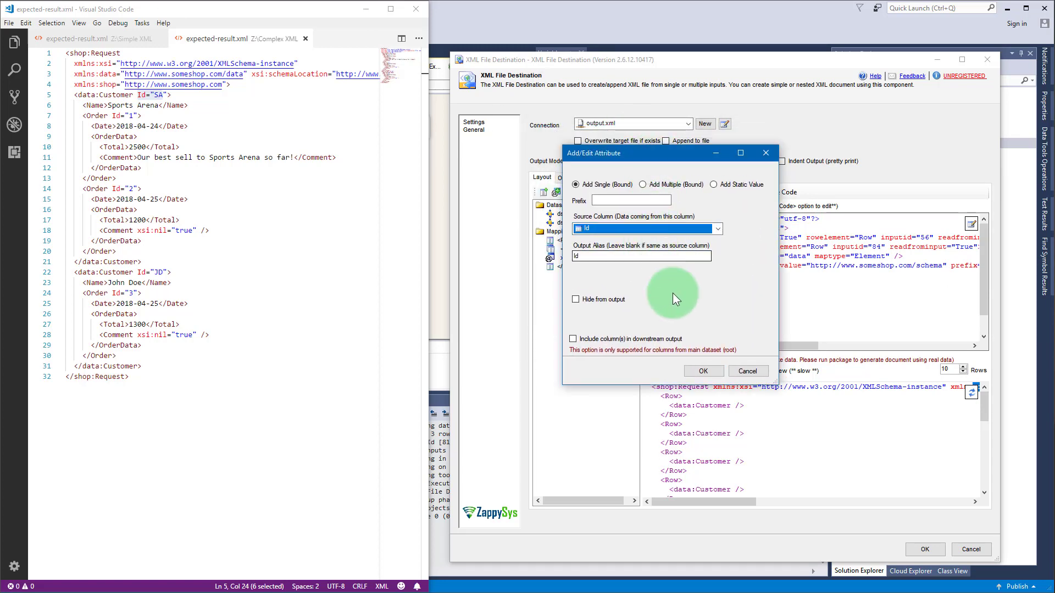
left_click(703, 372)
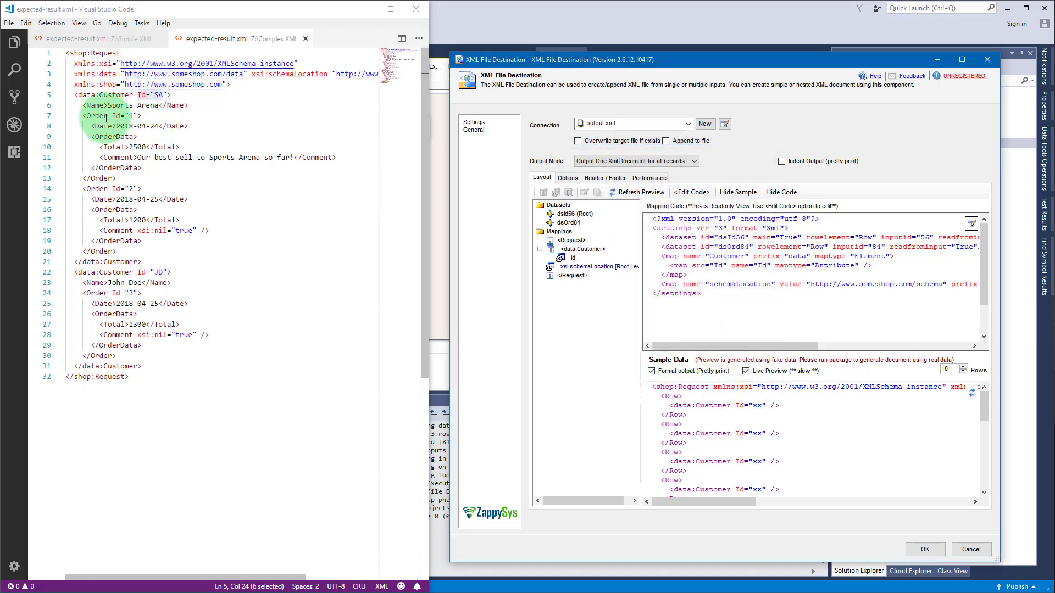
- Add a single bound element below data:Customer using the source column Name
right_click(587, 252)
left_click(692, 265)
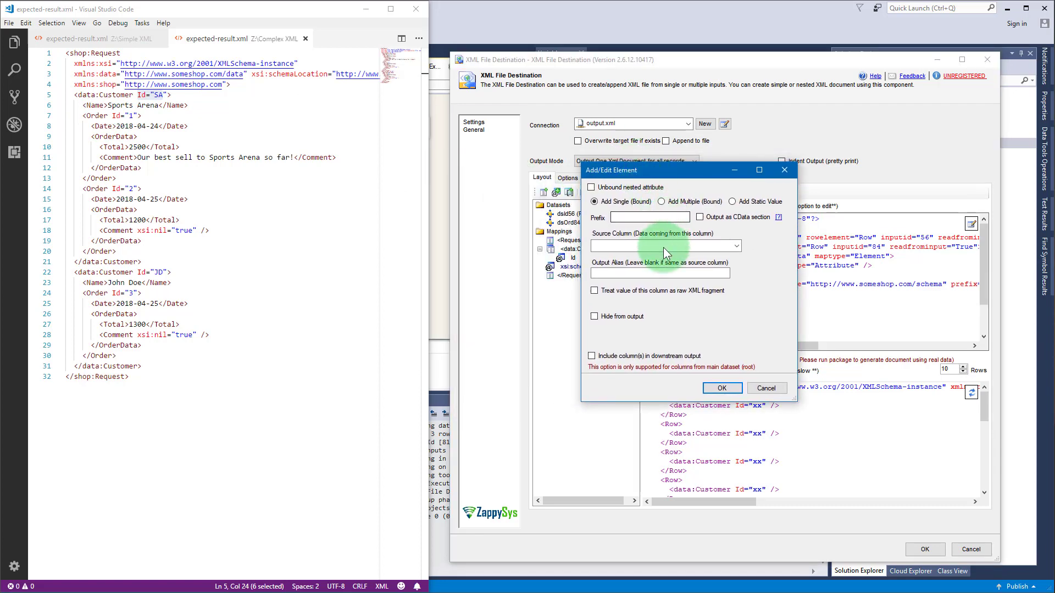
left_click(663, 250)
left_click(661, 264)
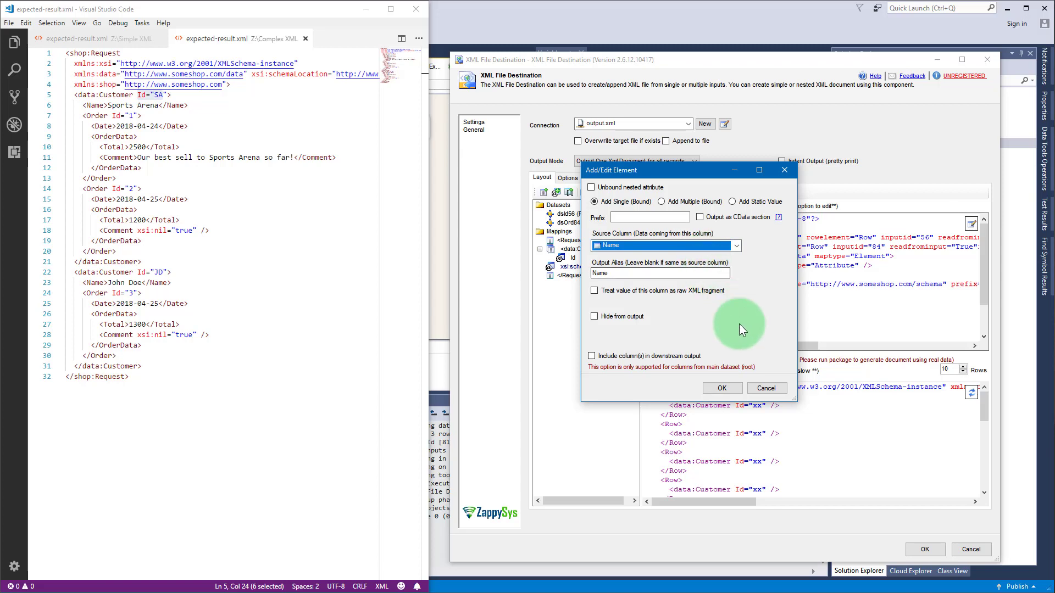
left_click(722, 388)
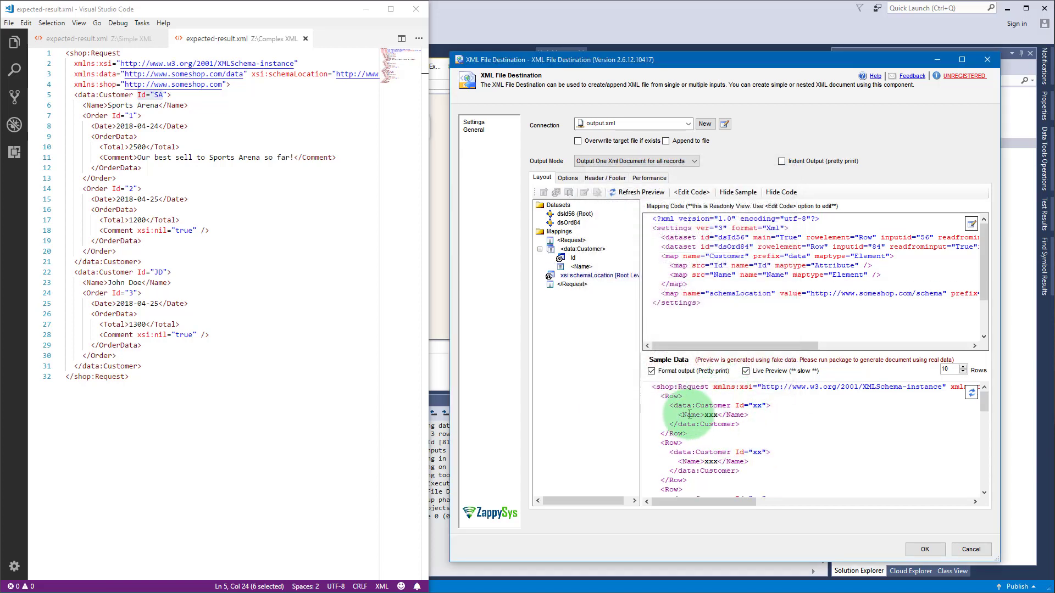
- Check the Row wrapper around data:Customer in the sample data and clear the row element name of the root dataset dsId56
left_click_drag(679, 416, 769, 413)
left_click(754, 433)
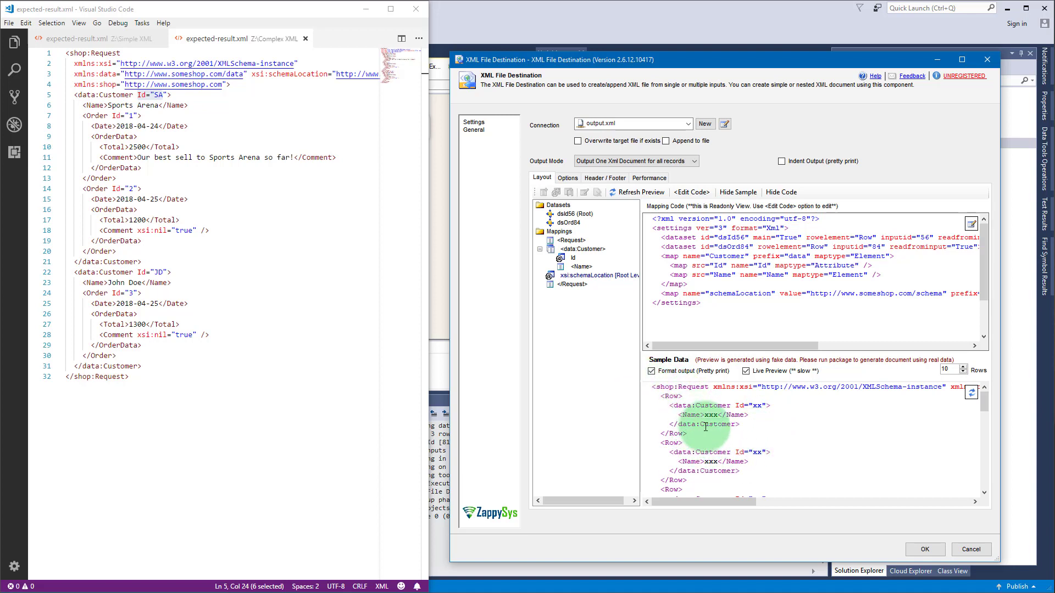
left_click_drag(755, 422, 629, 404)
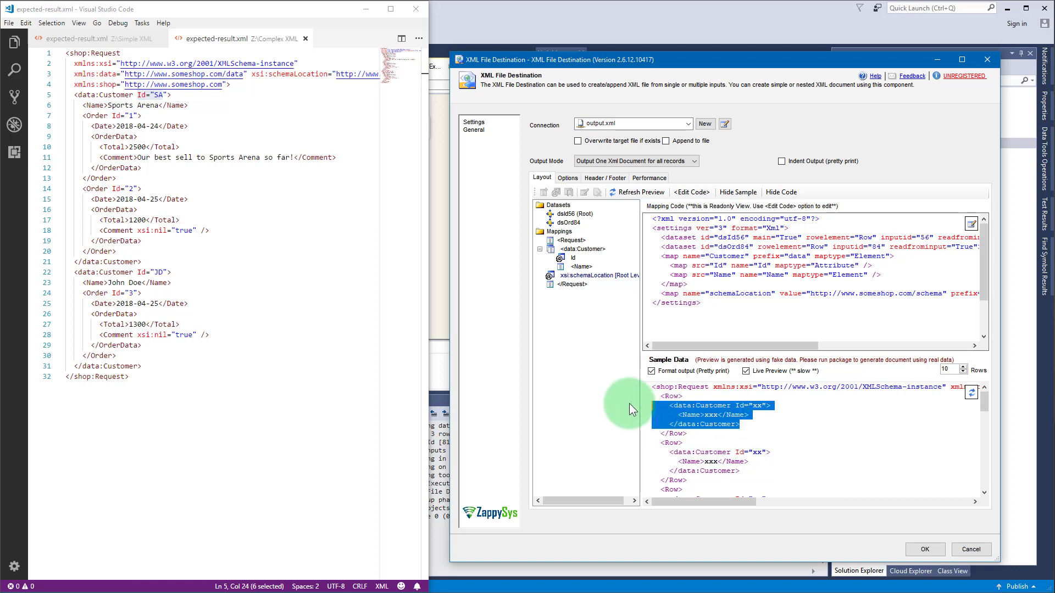
left_click(685, 396)
left_click_drag(685, 396, 648, 395)
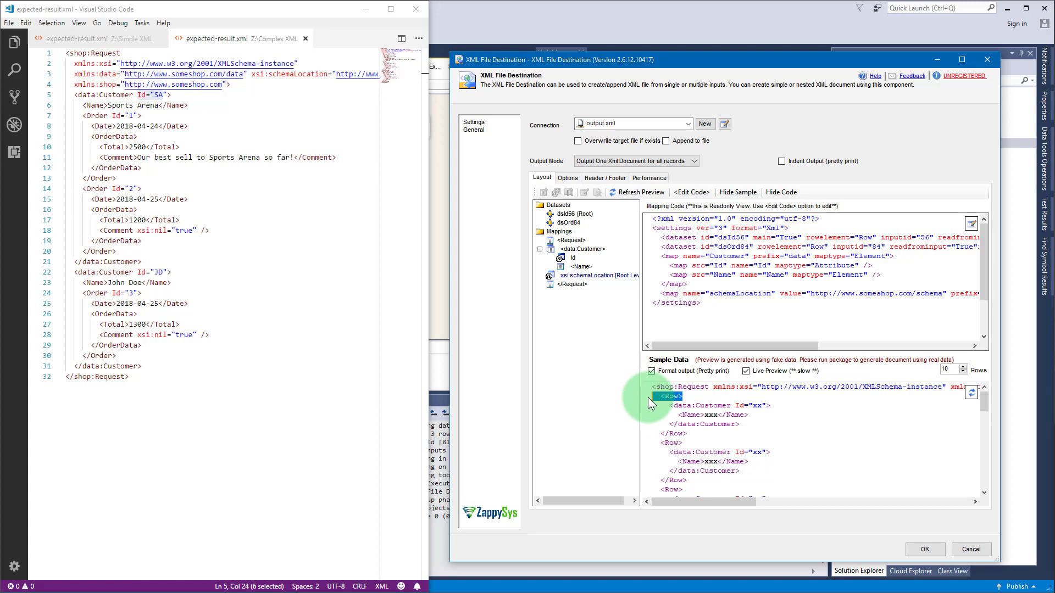
right_click(592, 212)
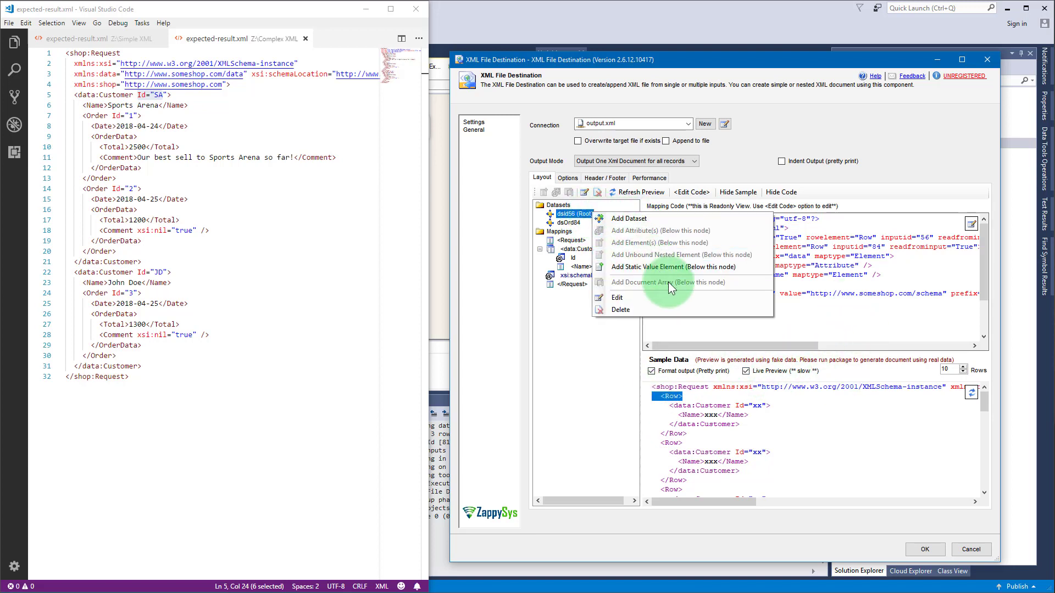
left_click(686, 301)
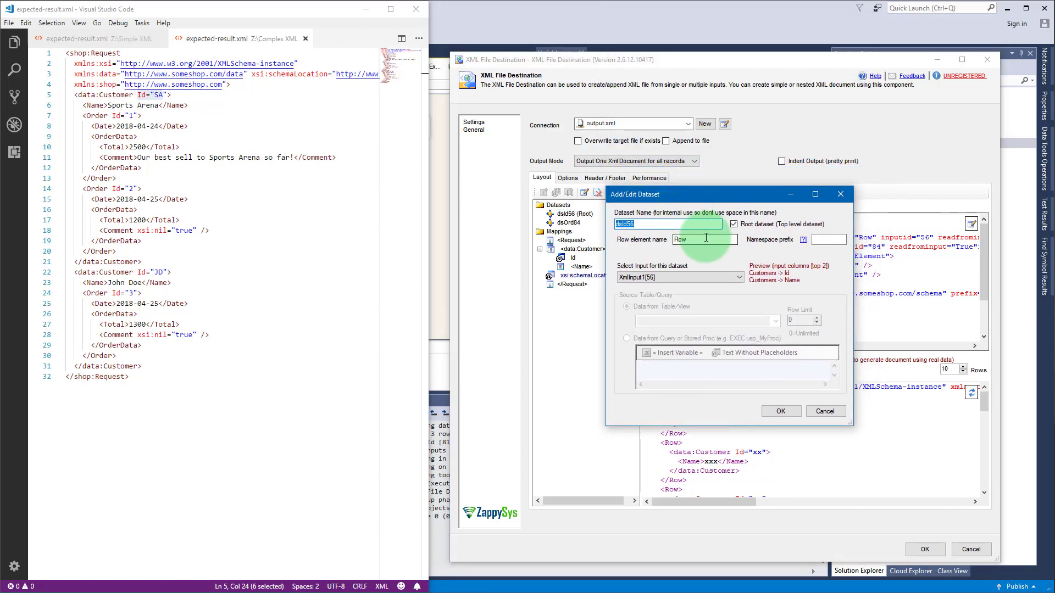
double_click(706, 238)
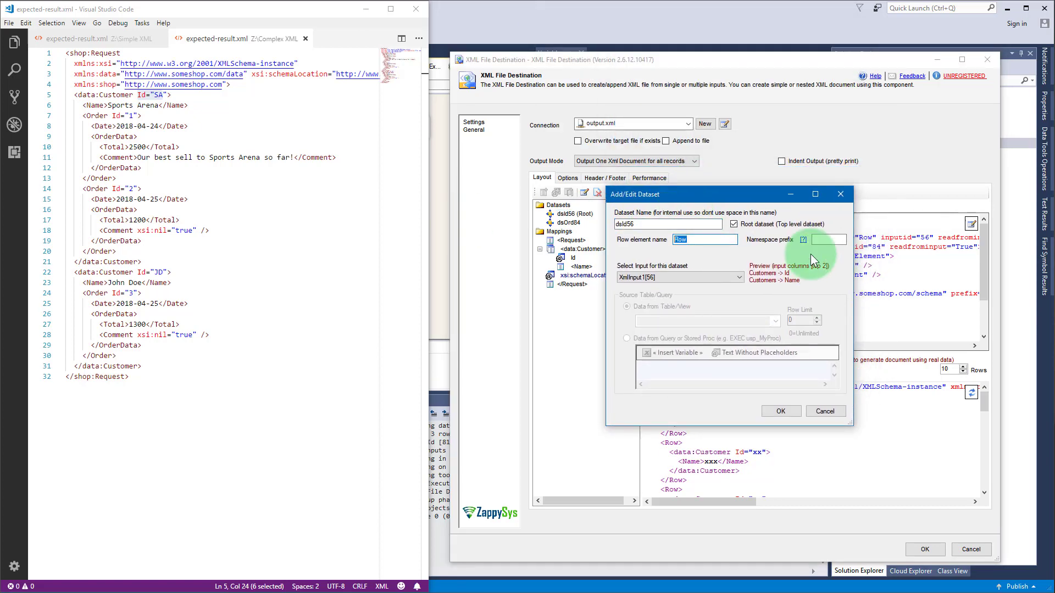
key("BackSpace")
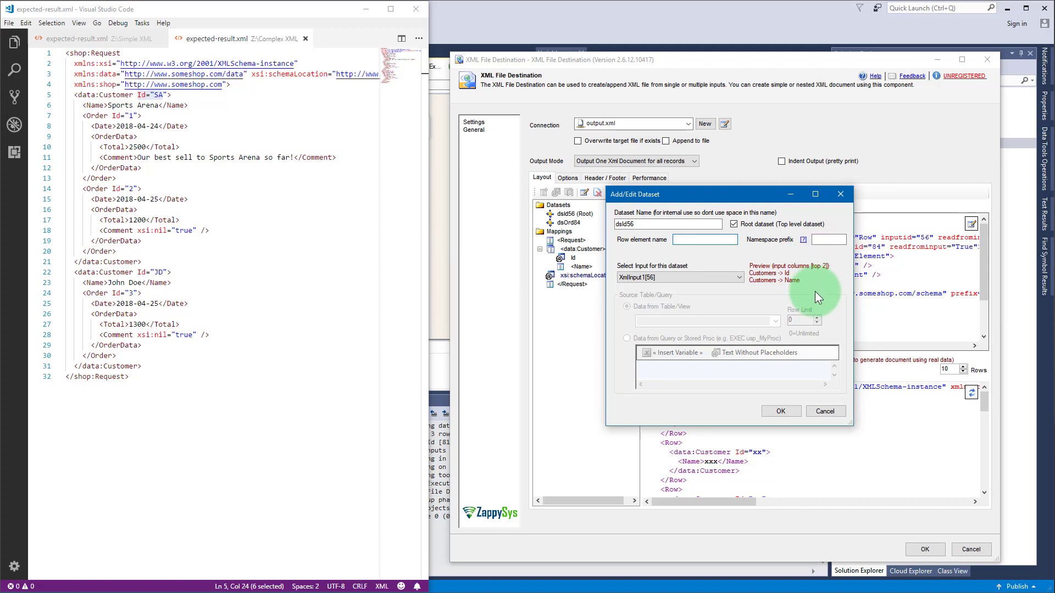
left_click(796, 411)
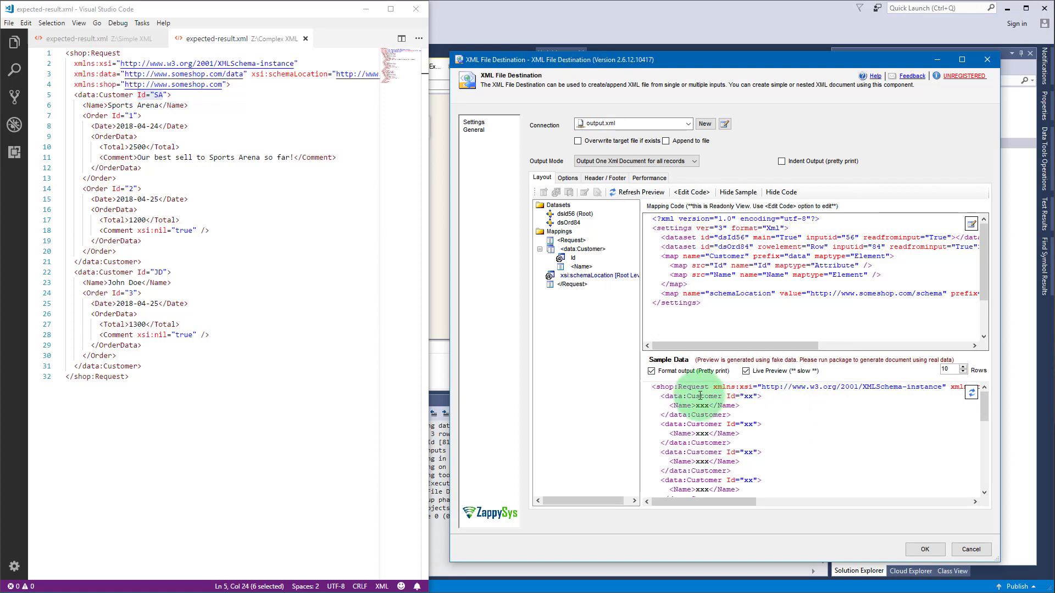
left_click_drag(662, 397, 759, 417)
left_click(766, 414)
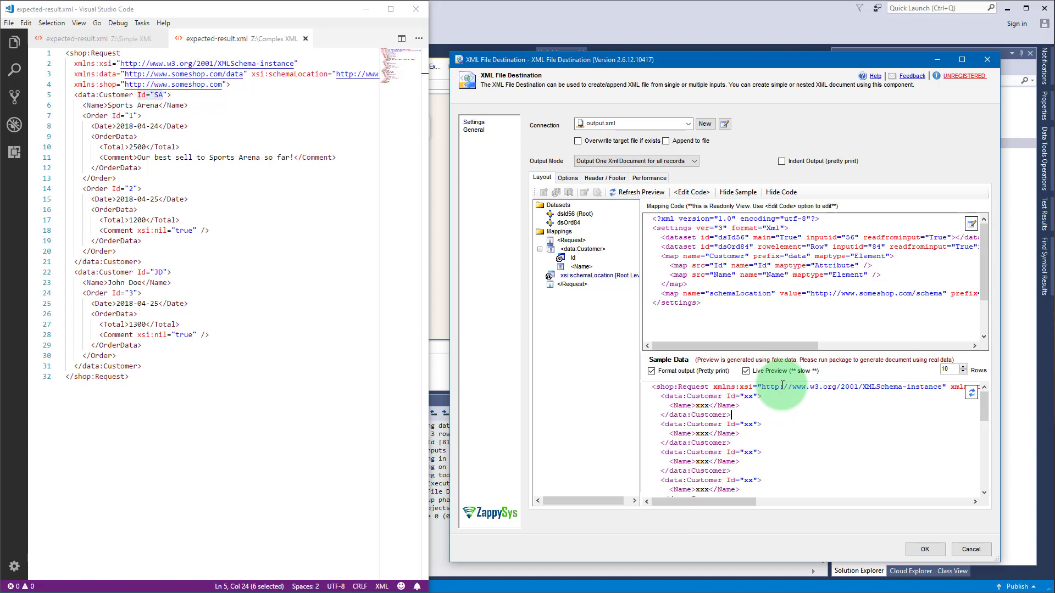
- Check the expected Order blocks and define a document array below data:Customer named Orders, with dataset dsOrd84 and row element name Order
left_click_drag(82, 115, 144, 253)
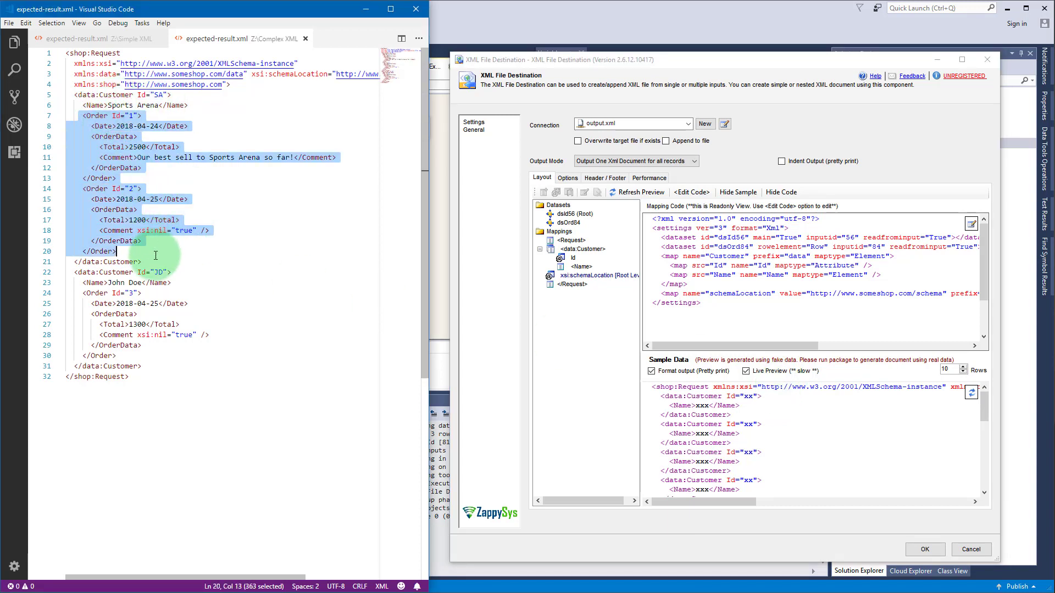
right_click(601, 251)
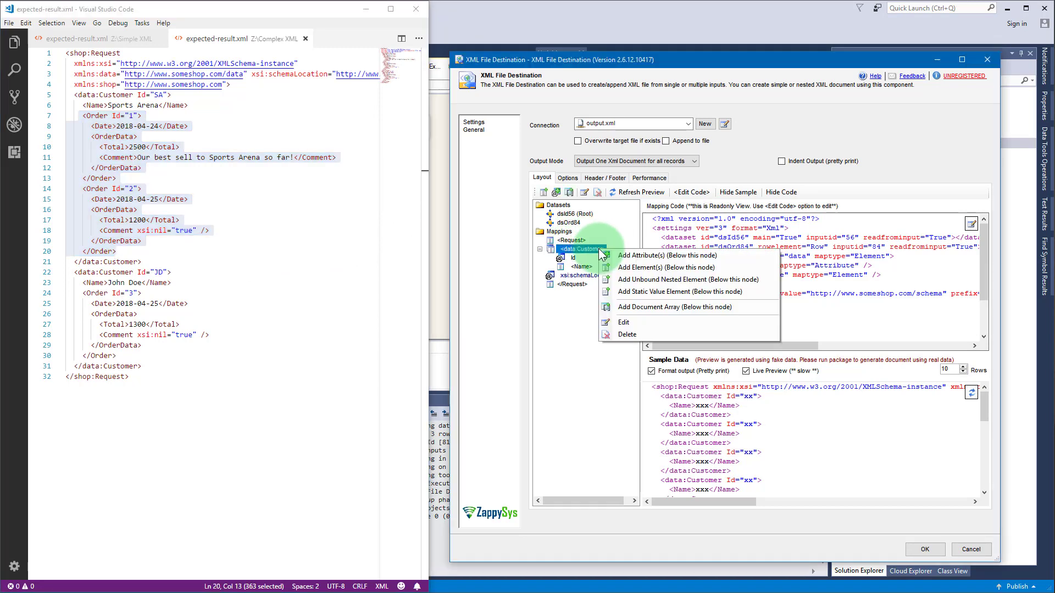
left_click(745, 309)
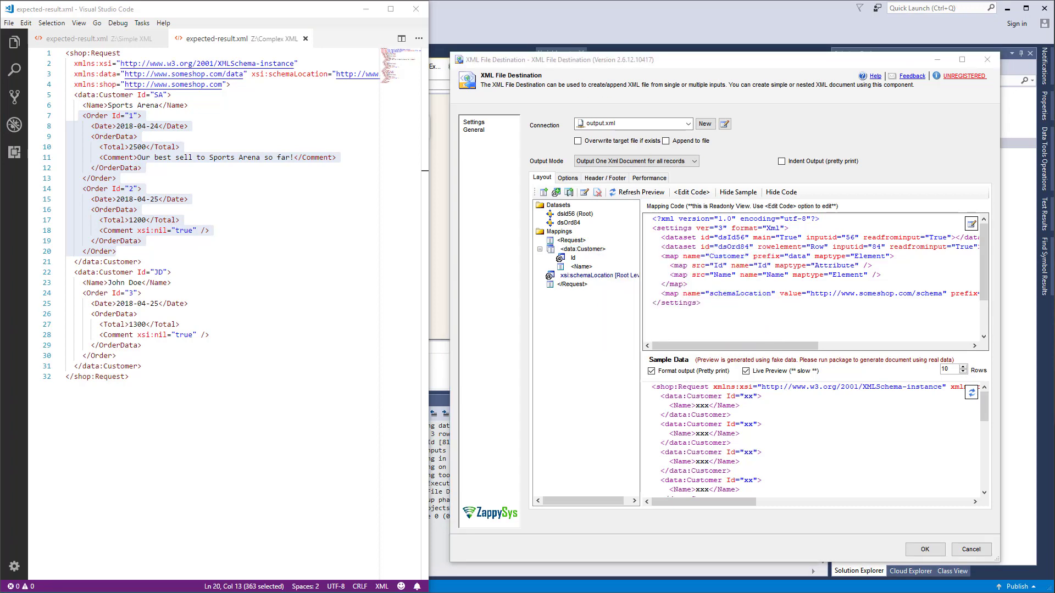
left_click_drag(502, 56, 709, 202)
left_click(646, 259)
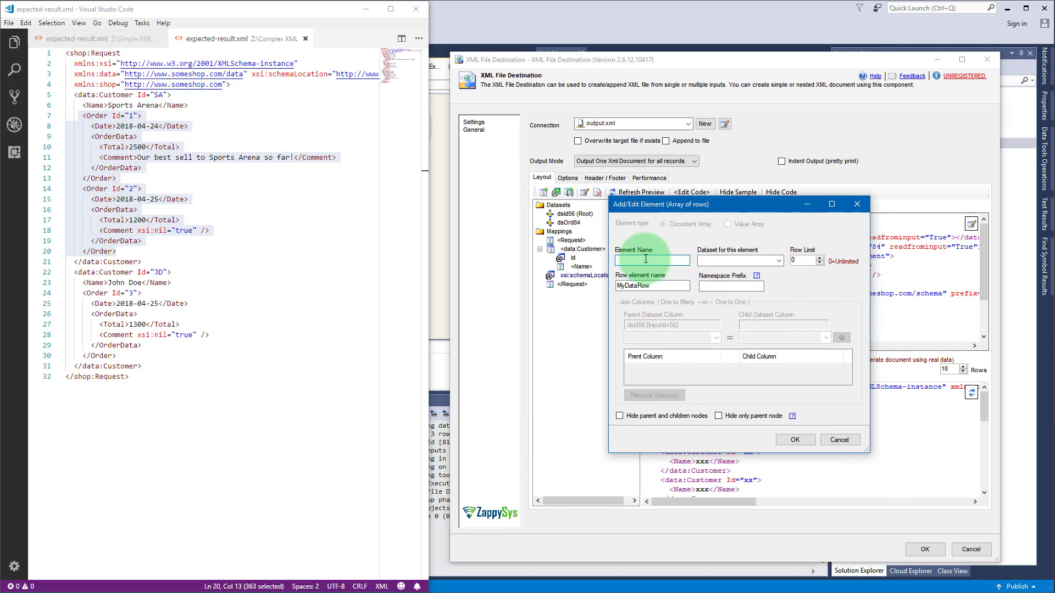
type("Orders")
left_click(762, 258)
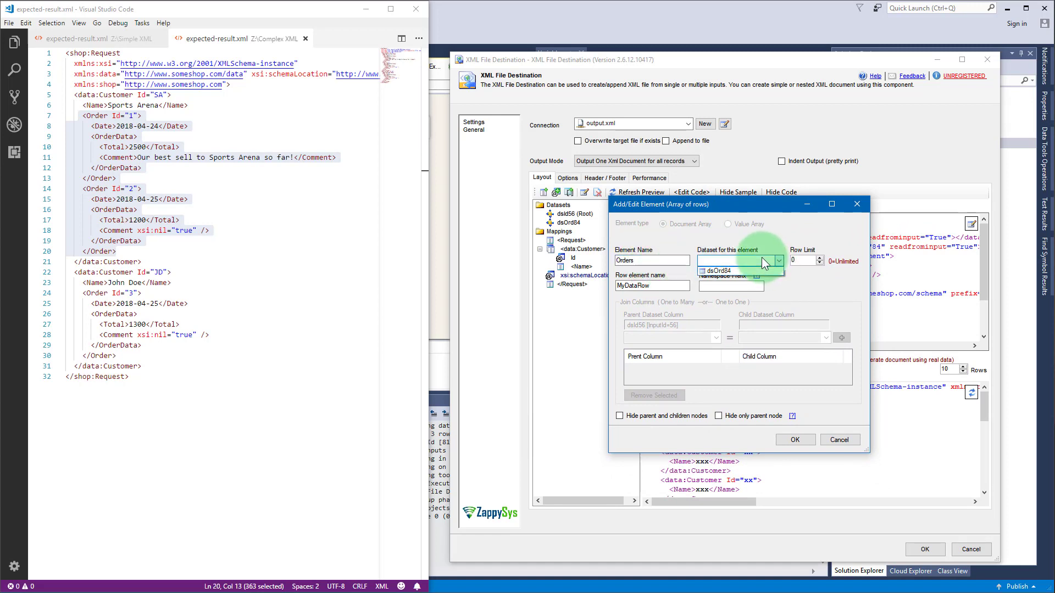
left_click(764, 270)
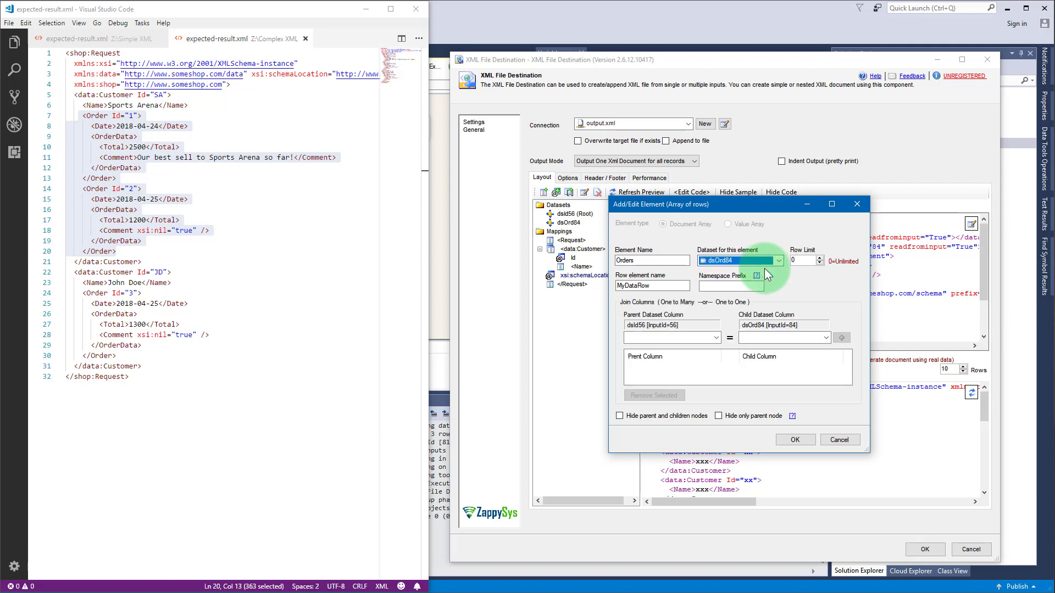
double_click(686, 284)
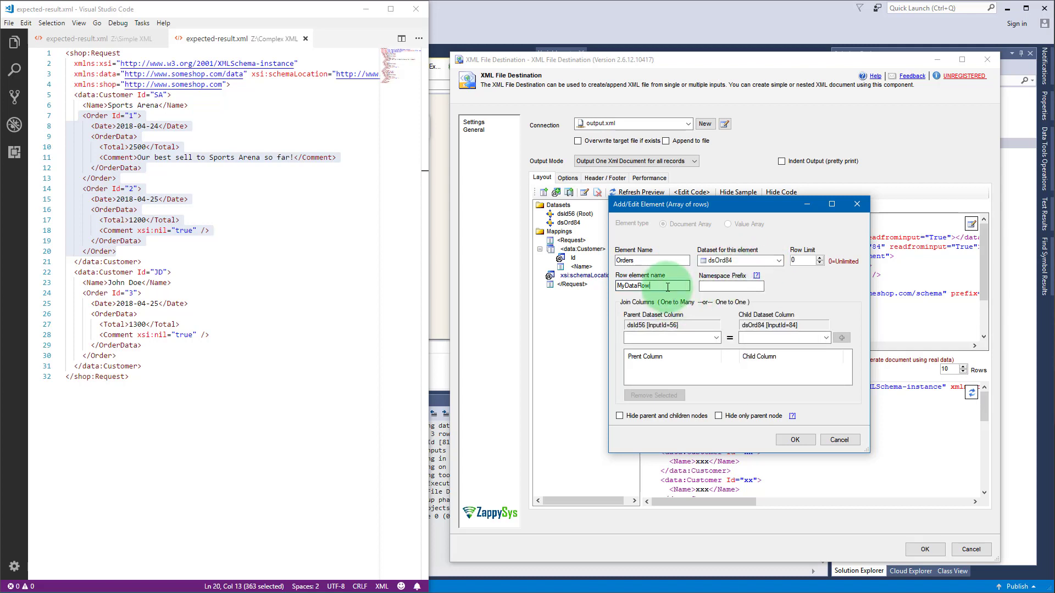
type("Order")
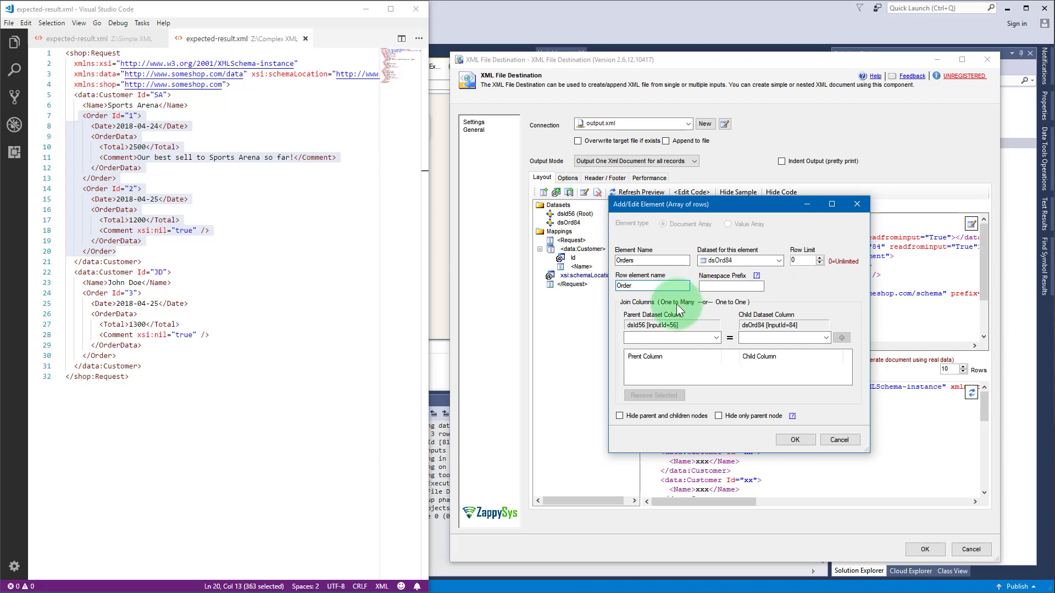
- Join the parent column Id to the child column CustomerId and add the Orders array to the mappings
left_click(708, 338)
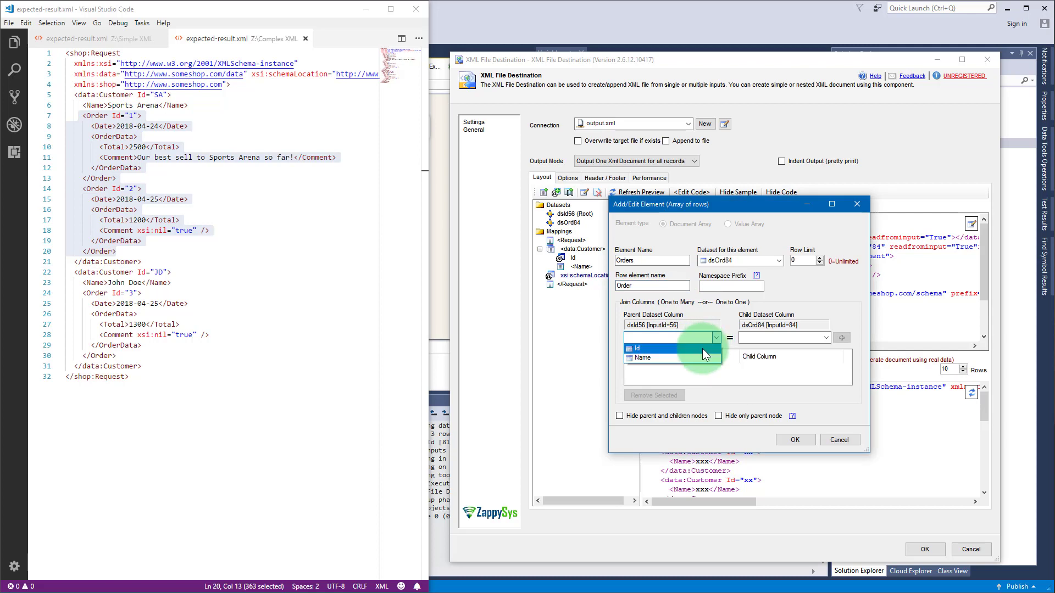
left_click(702, 348)
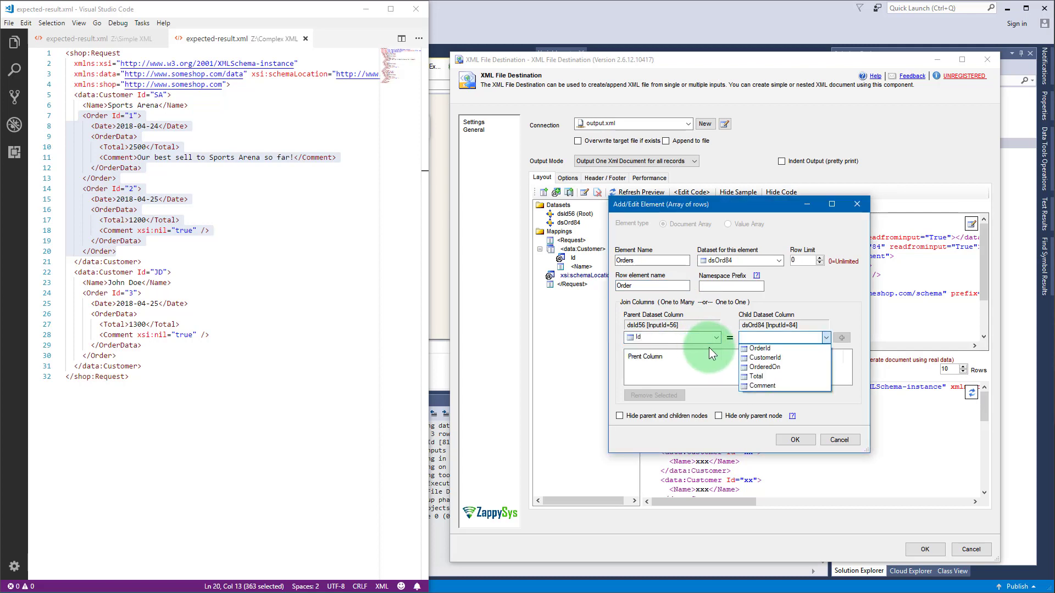
left_click(797, 361)
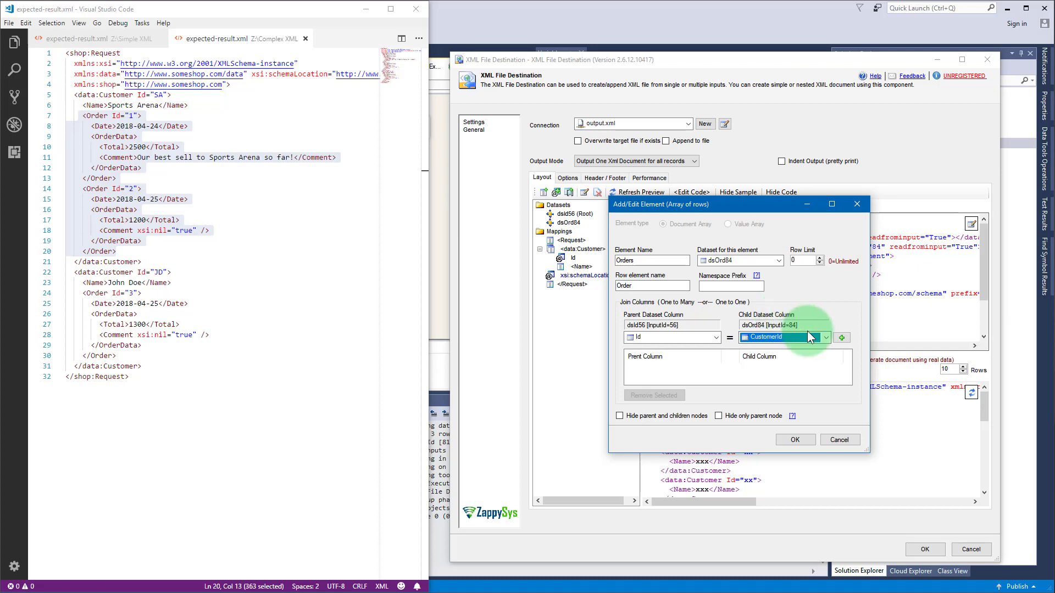
left_click(841, 340)
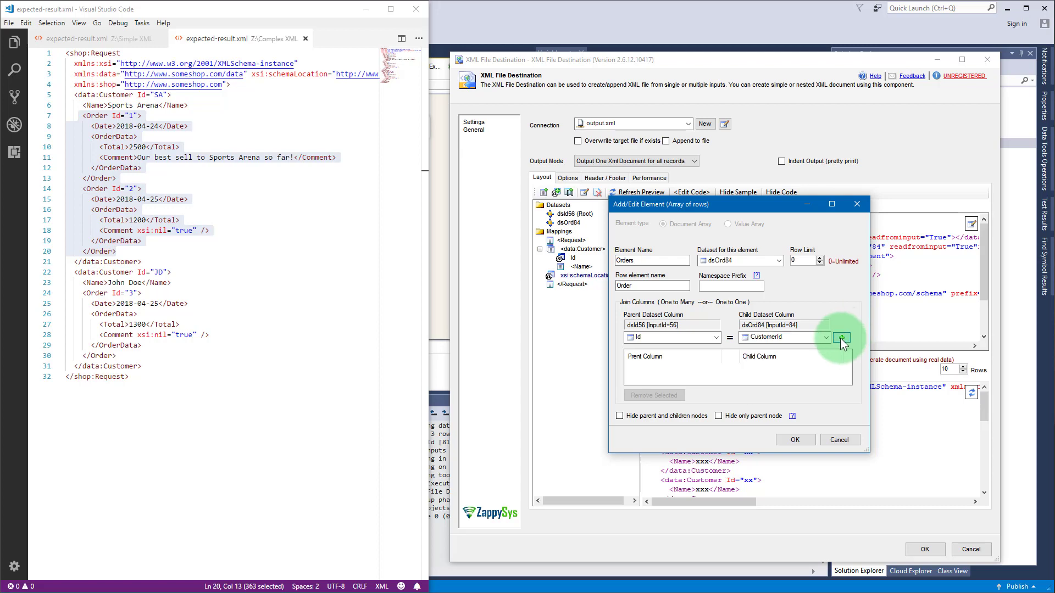
left_click(795, 440)
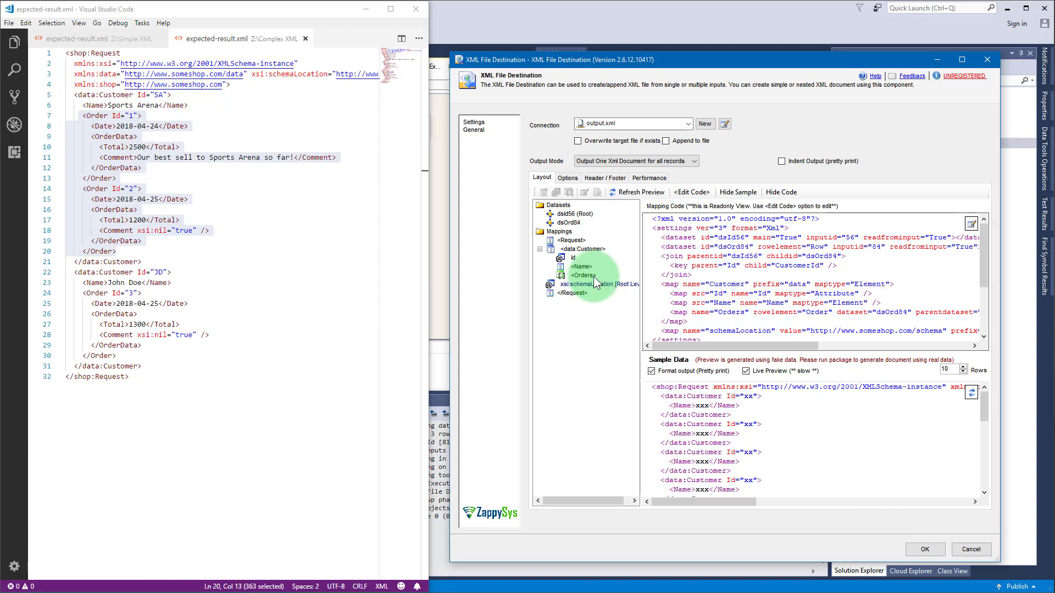
- Check the Order Id attribute in the expected XML and add an attribute below Orders bound to OrderId with output alias Id
left_click(114, 115)
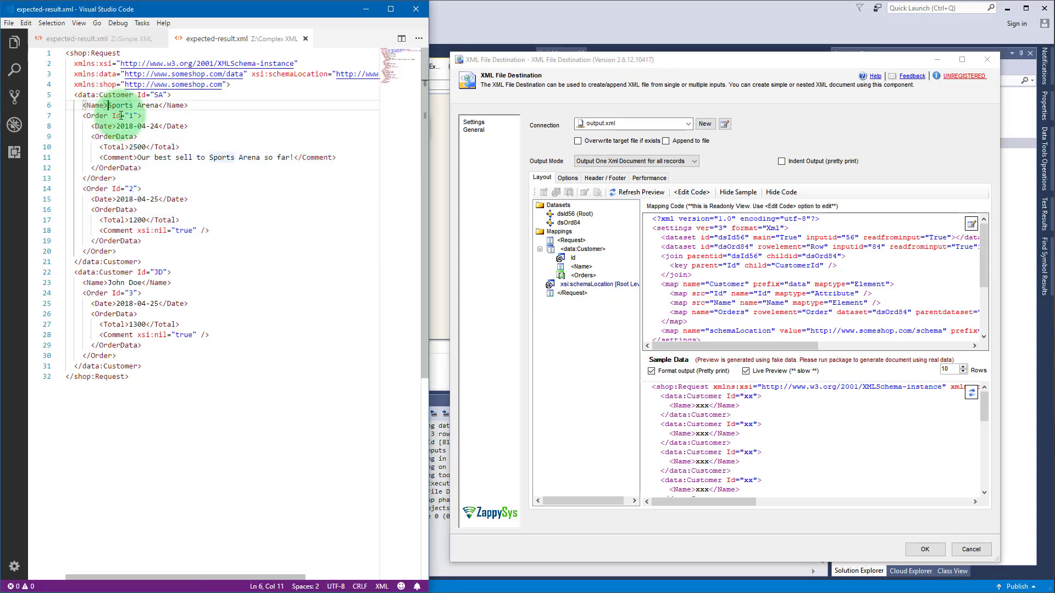
left_click_drag(115, 115, 138, 115)
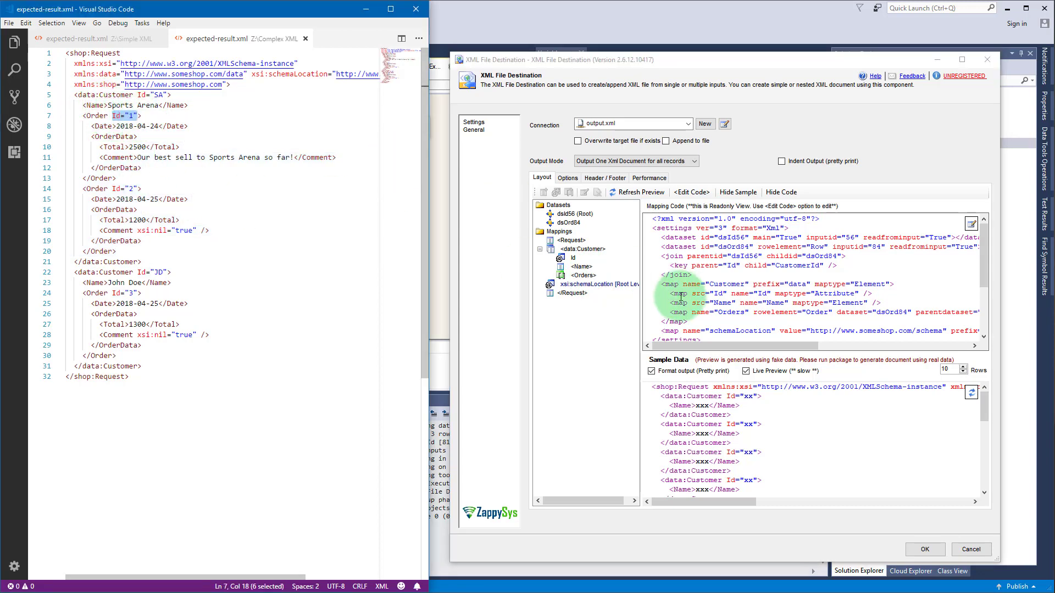
right_click(593, 277)
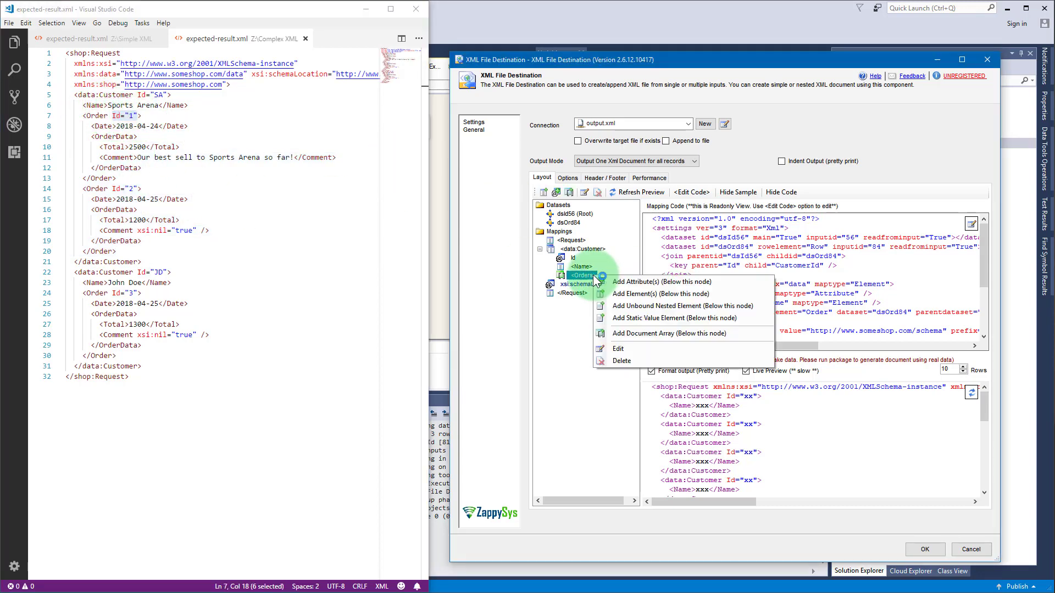
left_click(680, 285)
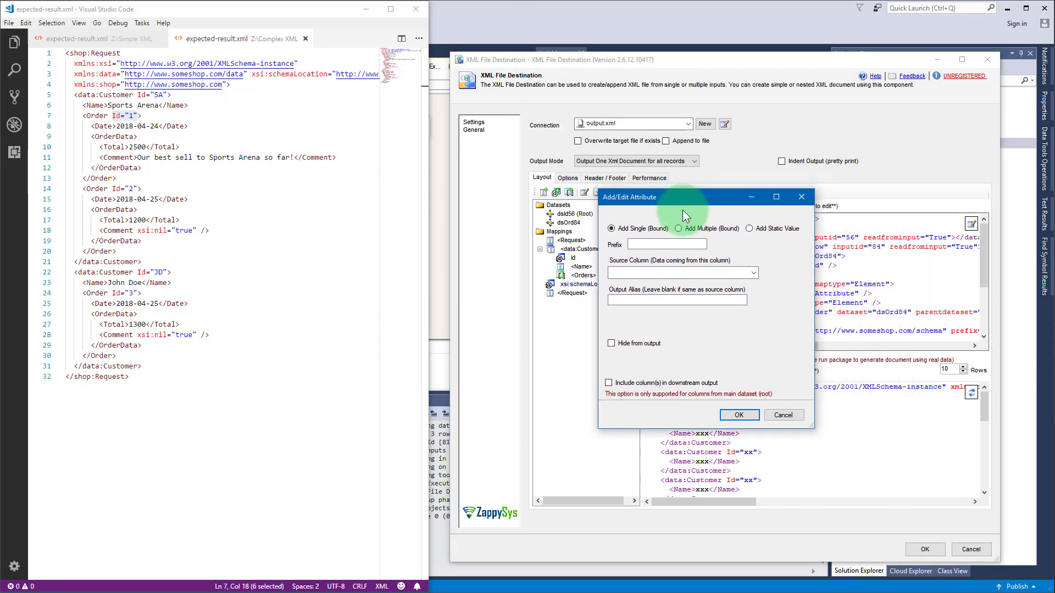
left_click(675, 273)
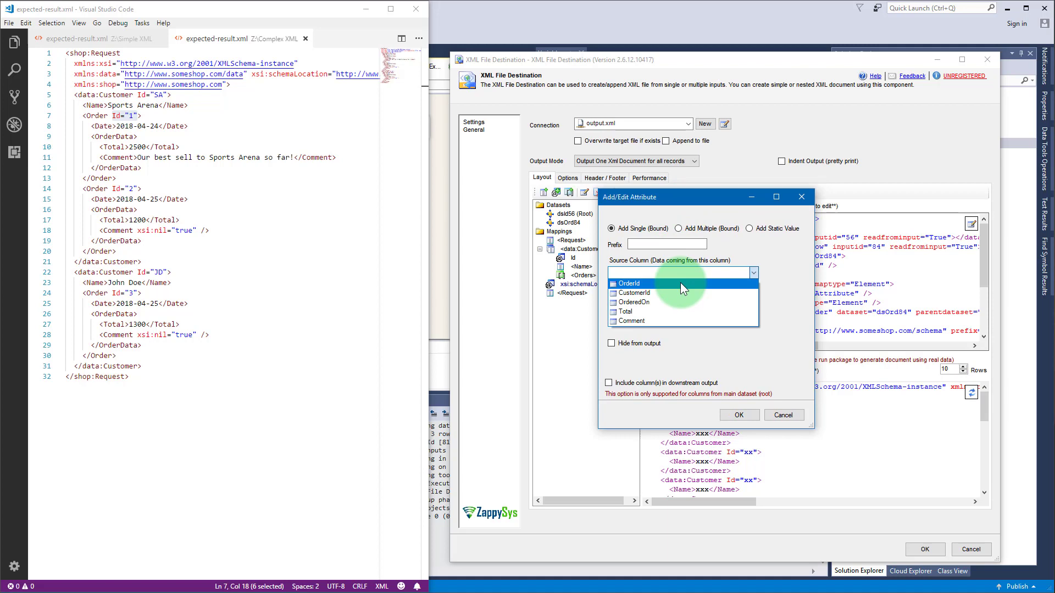
left_click(680, 282)
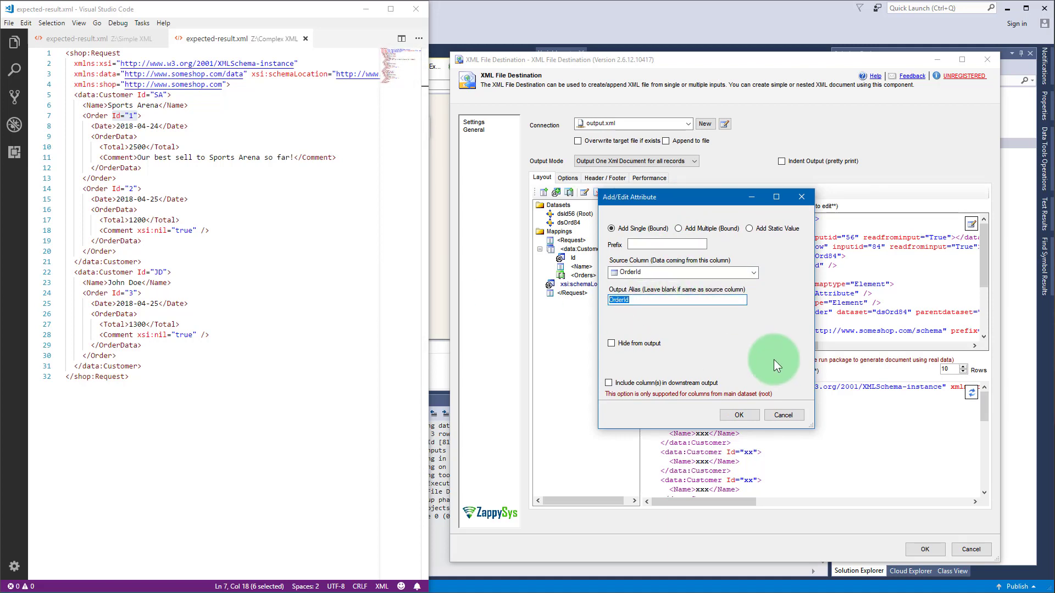
type("Id")
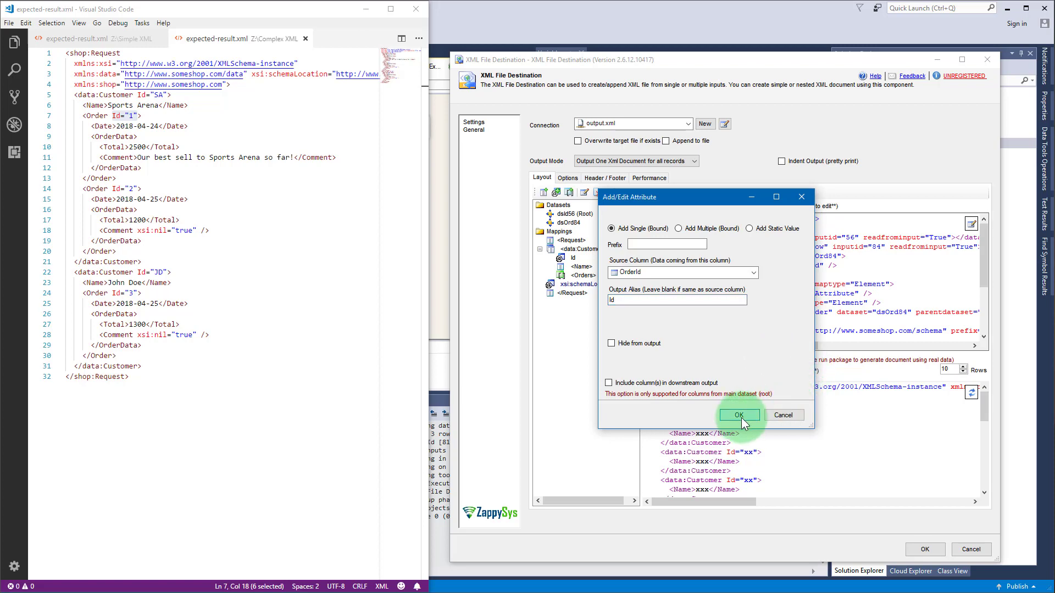
left_click(739, 416)
double_click(712, 424)
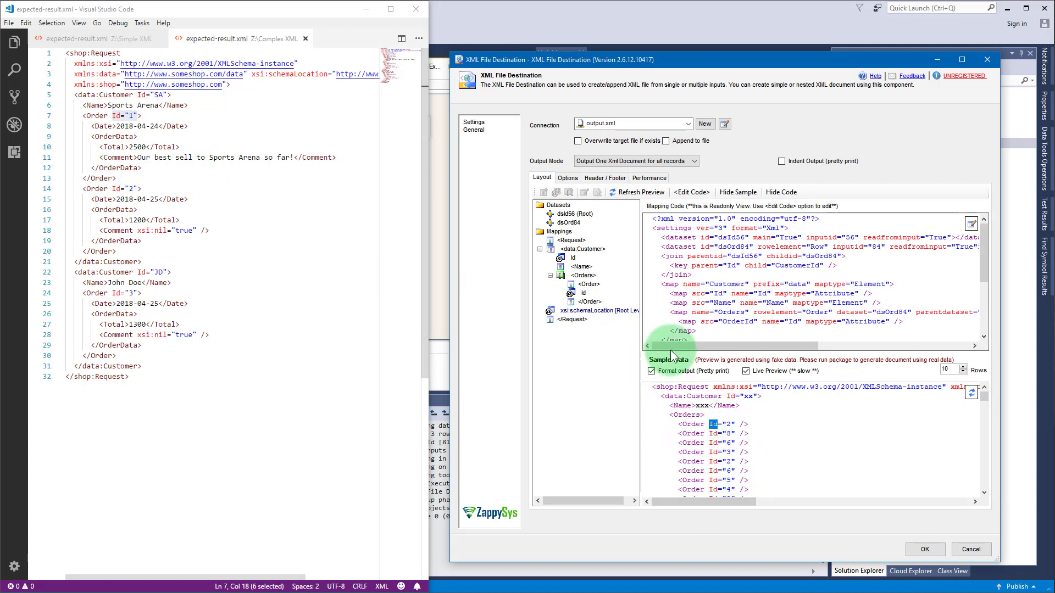
- Add an element below Orders bound to the OrderedOn column with output alias Date
right_click(598, 275)
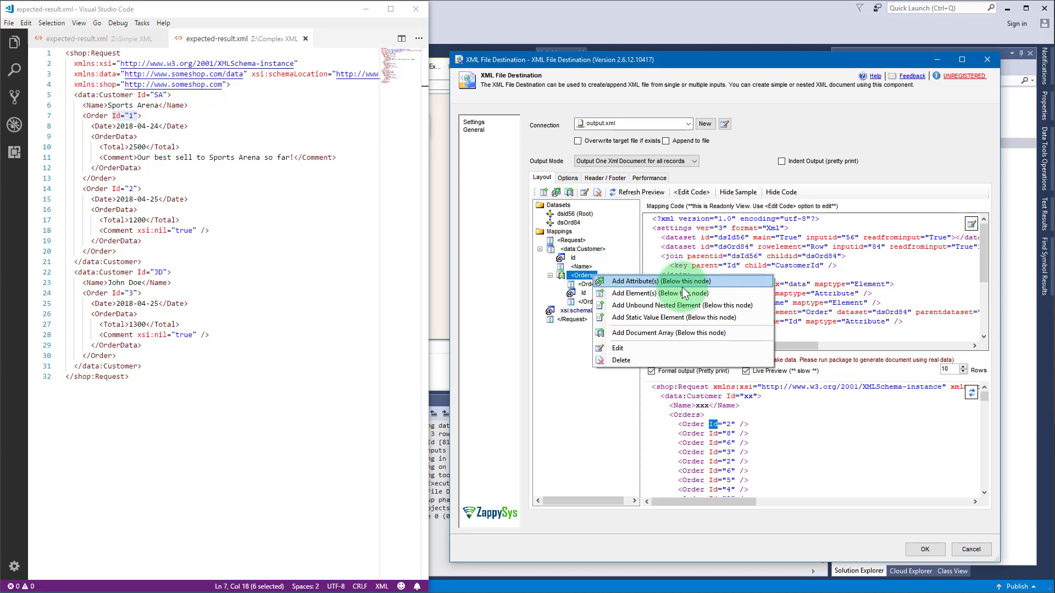
left_click(697, 297)
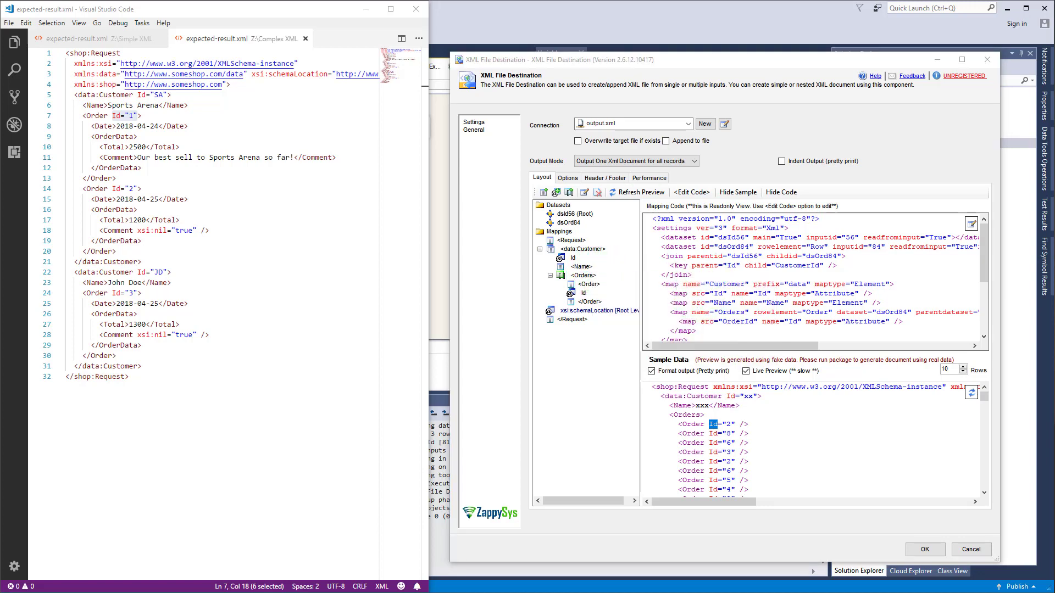
left_click_drag(703, 34, 688, 189)
left_click(668, 258)
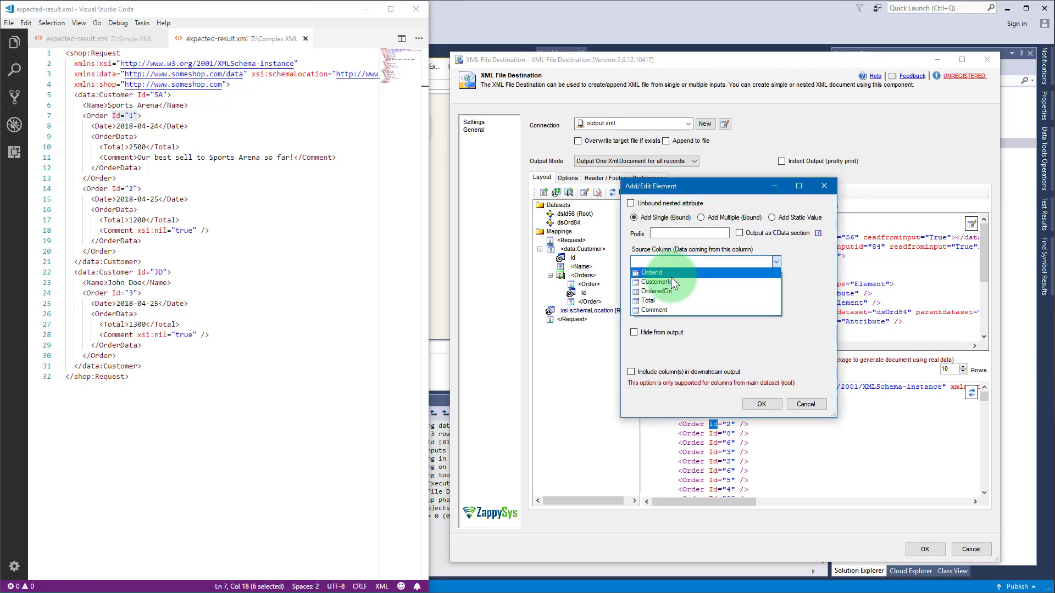
left_click(680, 291)
key("Tab")
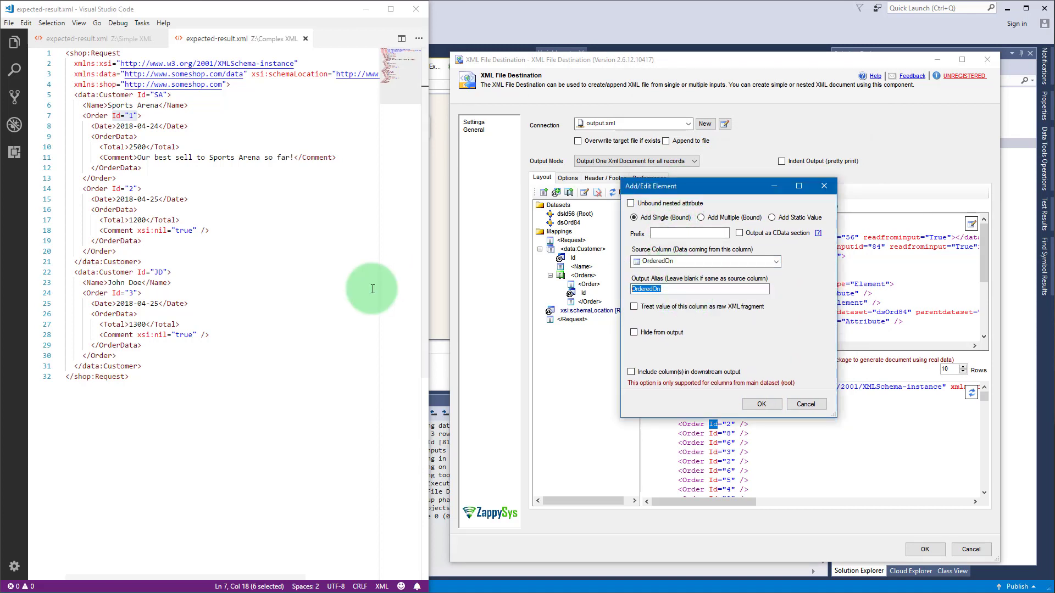
type("Date")
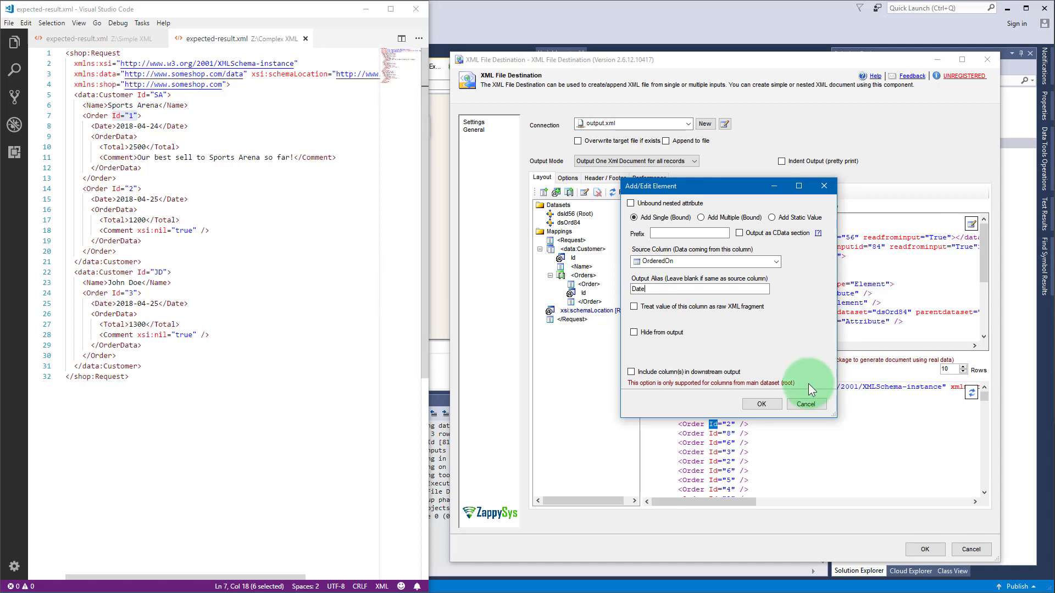
left_click(761, 405)
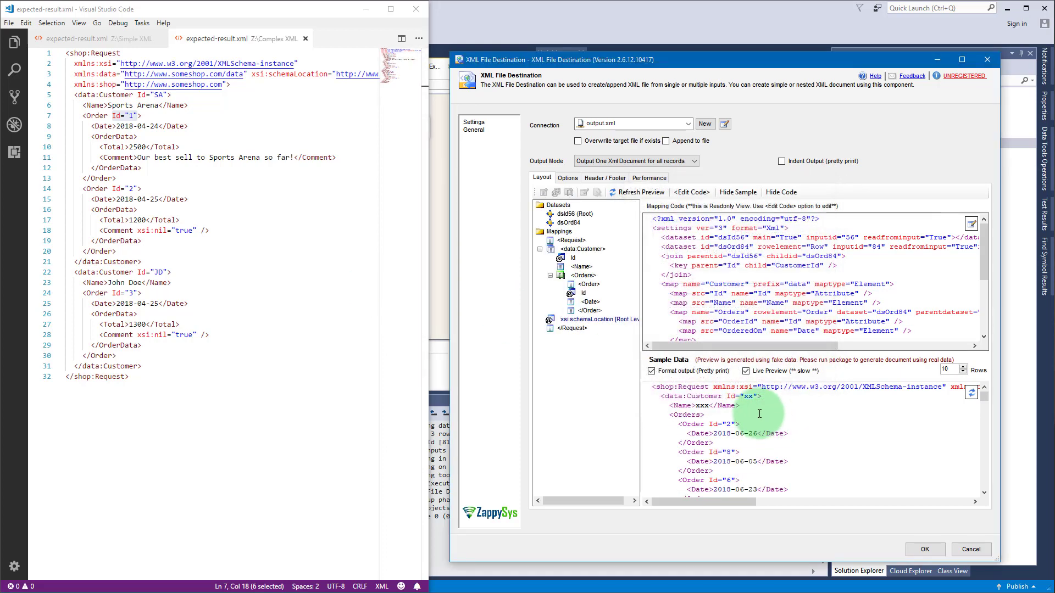
- Check the OrderData block in the expected XML and add an unbound nested element named OrderData below Orders
left_click(91, 135)
left_click_drag(91, 136, 141, 167)
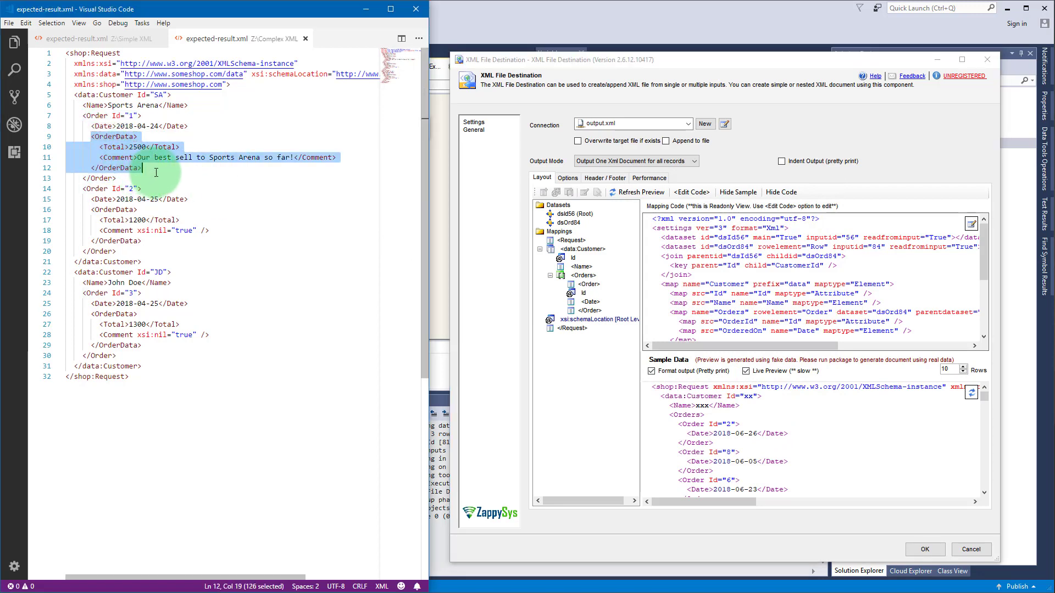
right_click(595, 275)
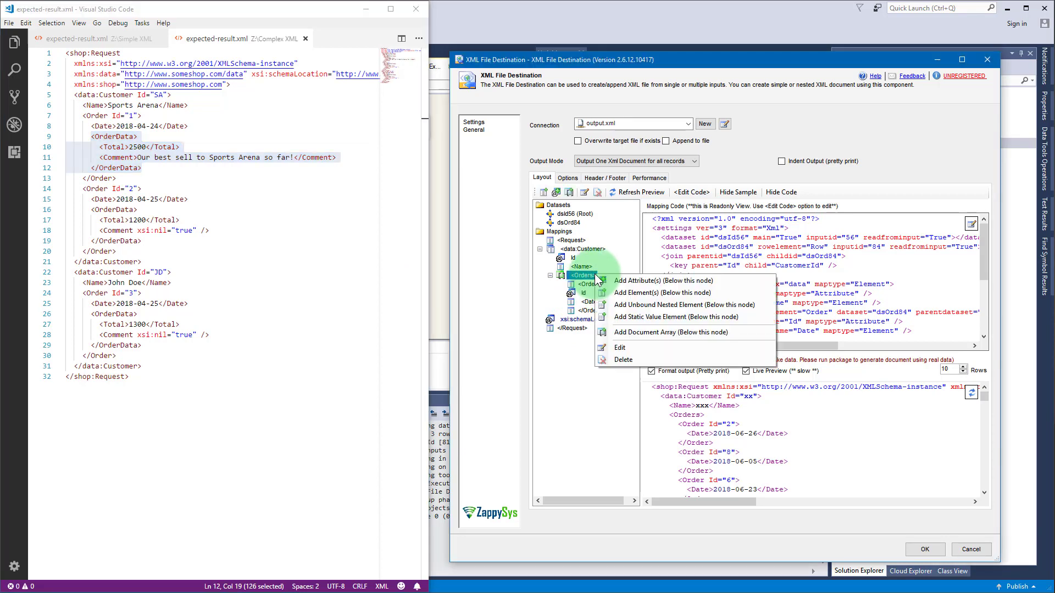
left_click(727, 305)
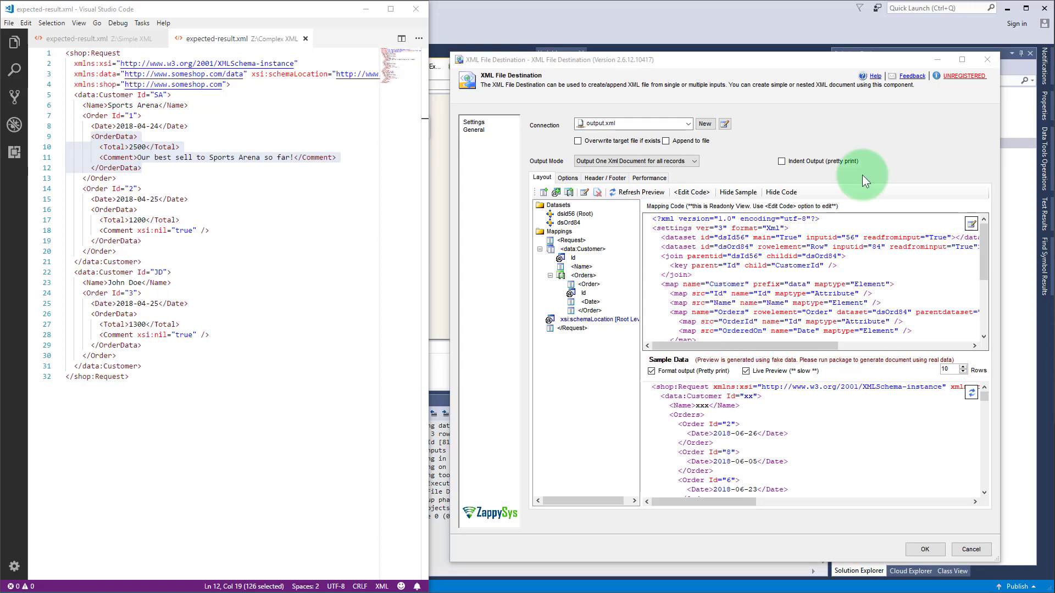
left_click_drag(679, 101, 667, 222)
left_click(650, 323)
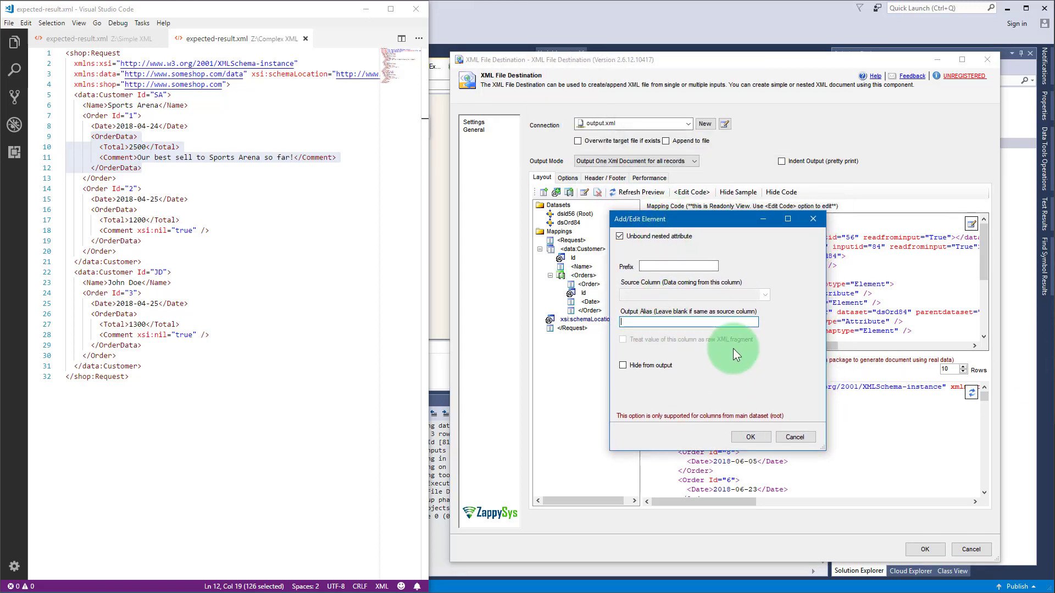
type("OrderData")
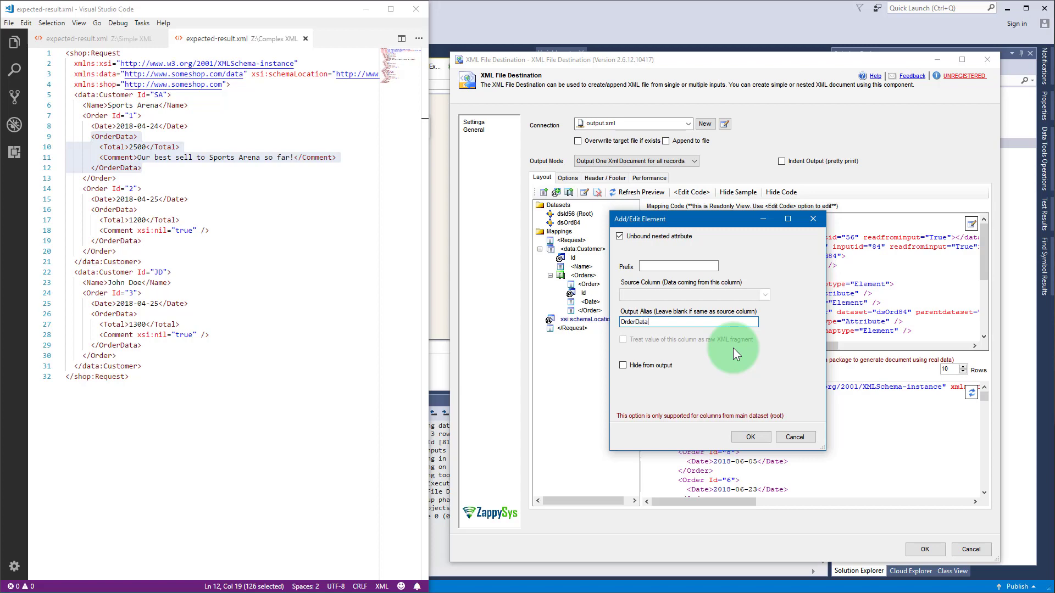
left_click(756, 437)
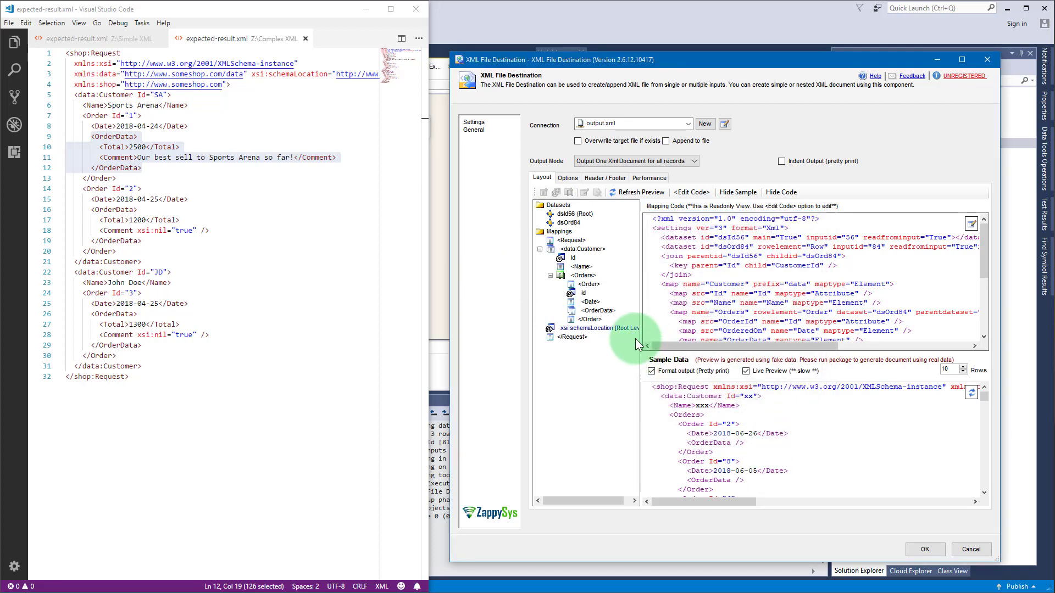
- Add multiple bound elements below OrderData for the Total and Comment columns
left_click(592, 301)
right_click(610, 310)
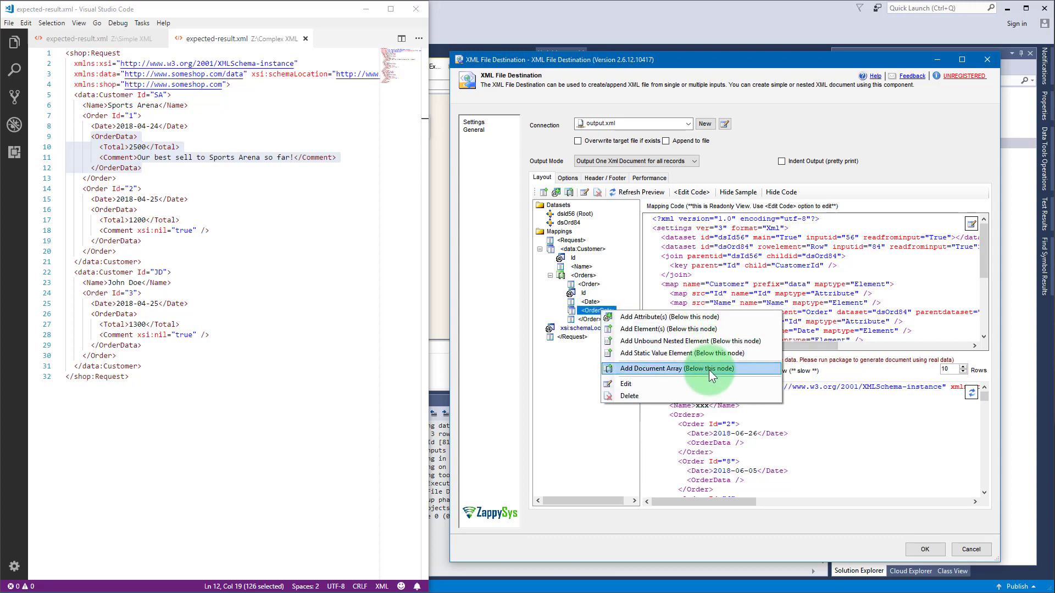
left_click(715, 332)
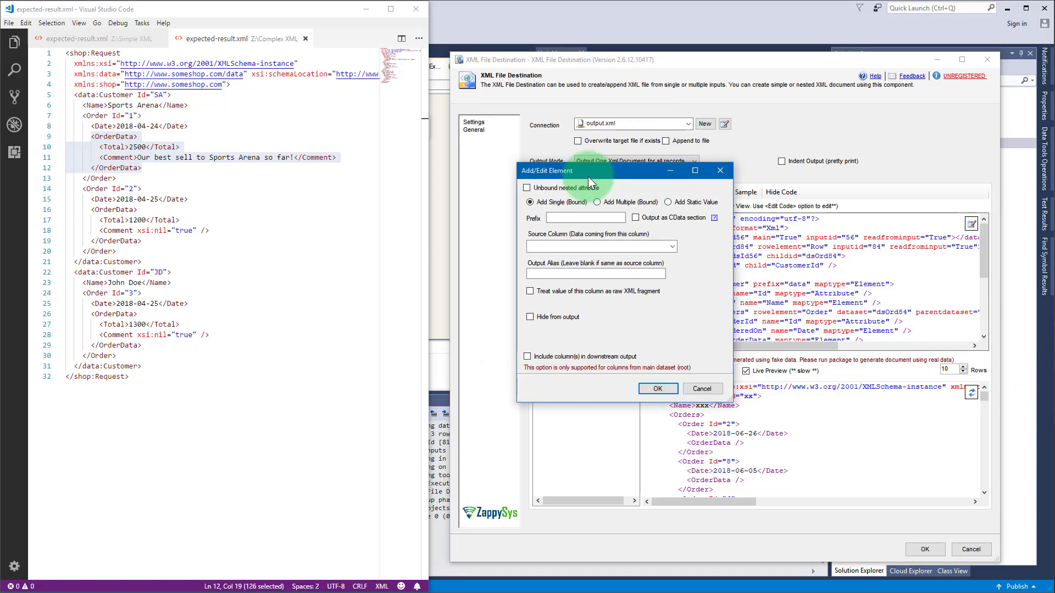
left_click_drag(670, 200, 704, 206)
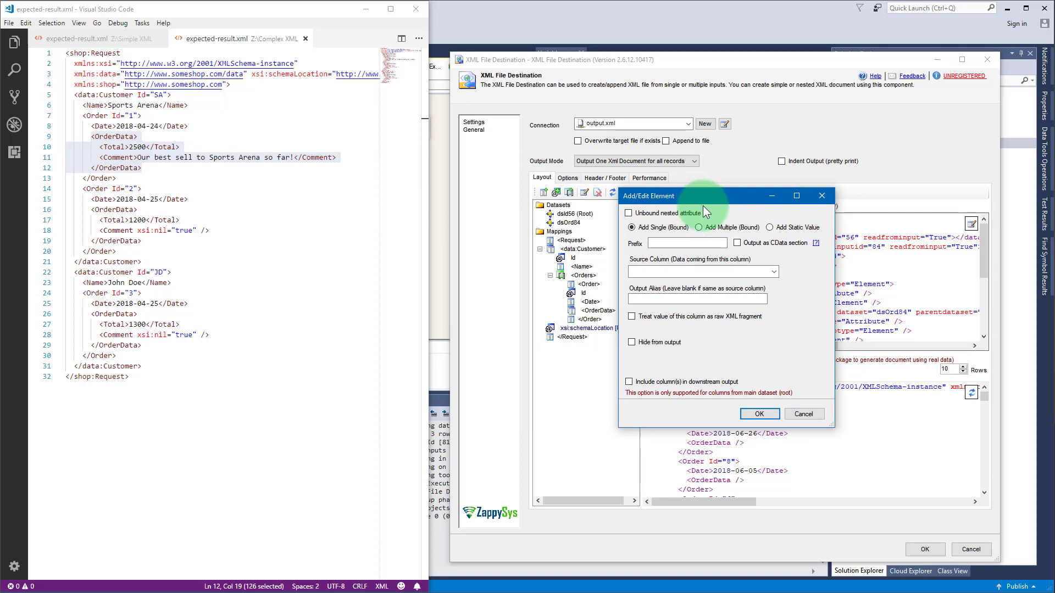
left_click(732, 229)
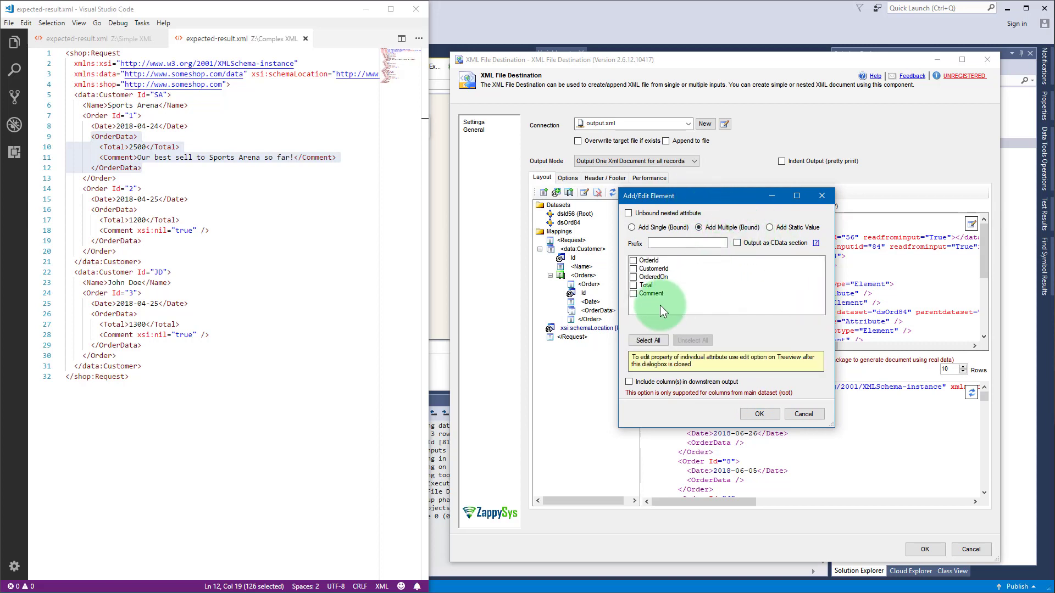
left_click(632, 285)
left_click(633, 293)
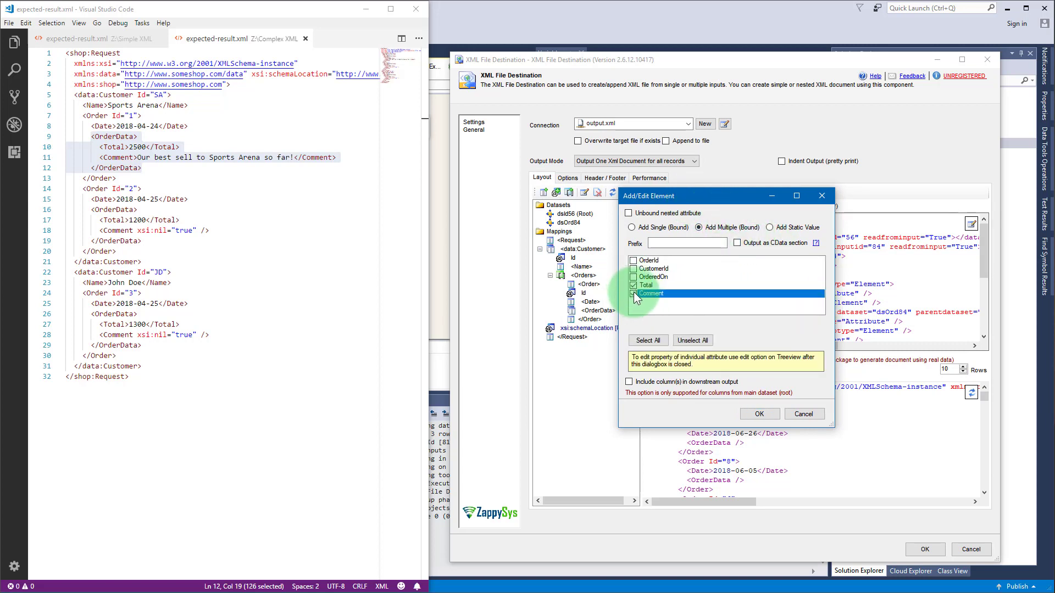
left_click(771, 418)
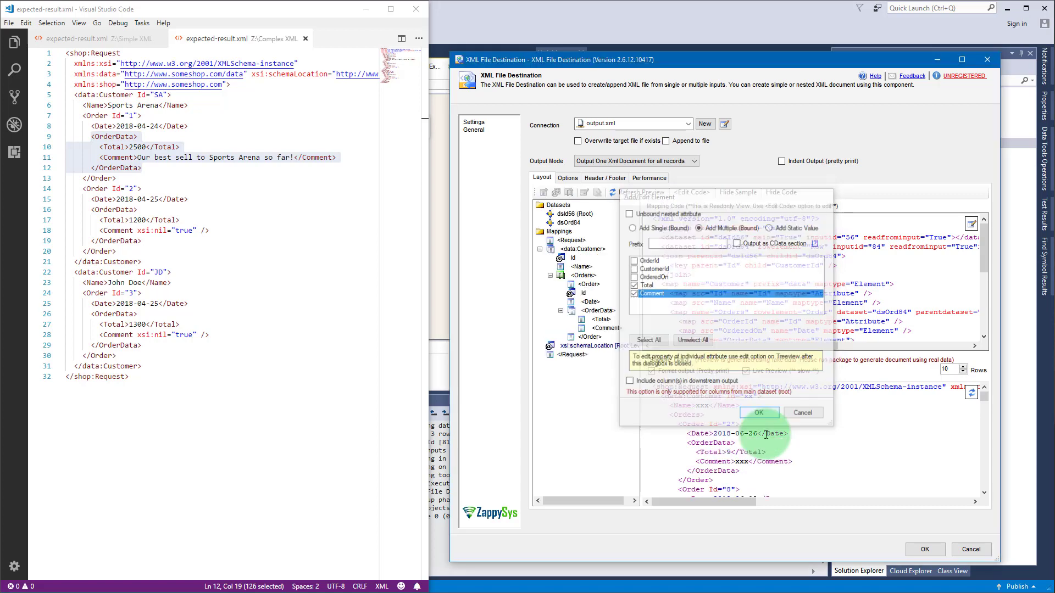
- Examine the Order blocks and the Orders wrapper around them in the sample data
left_click_drag(709, 450, 830, 462)
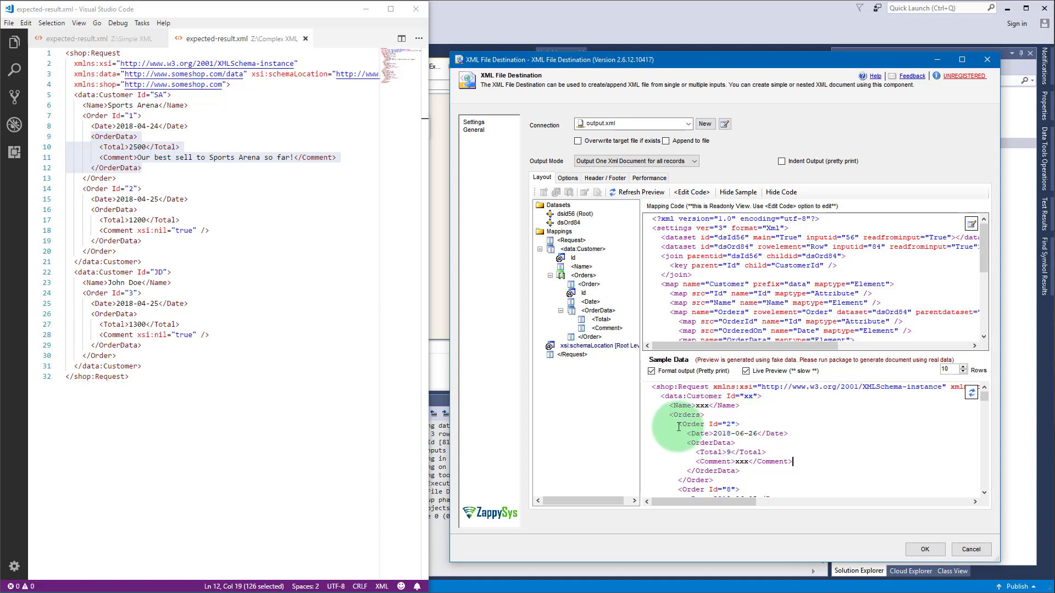
left_click_drag(677, 426, 781, 473)
scroll(749, 487, "down", 3)
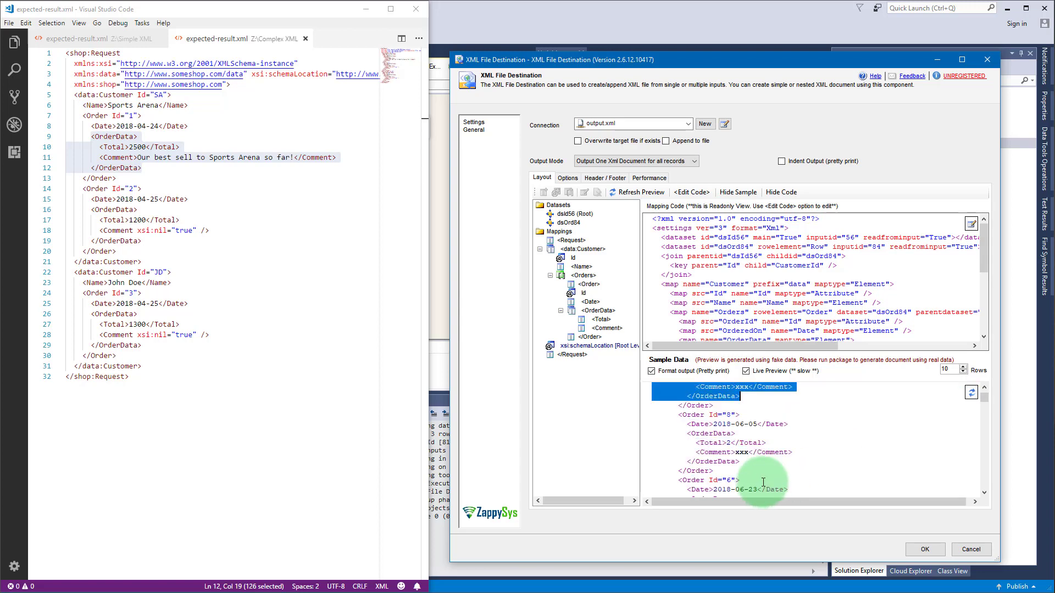
scroll(737, 471, "up", 3)
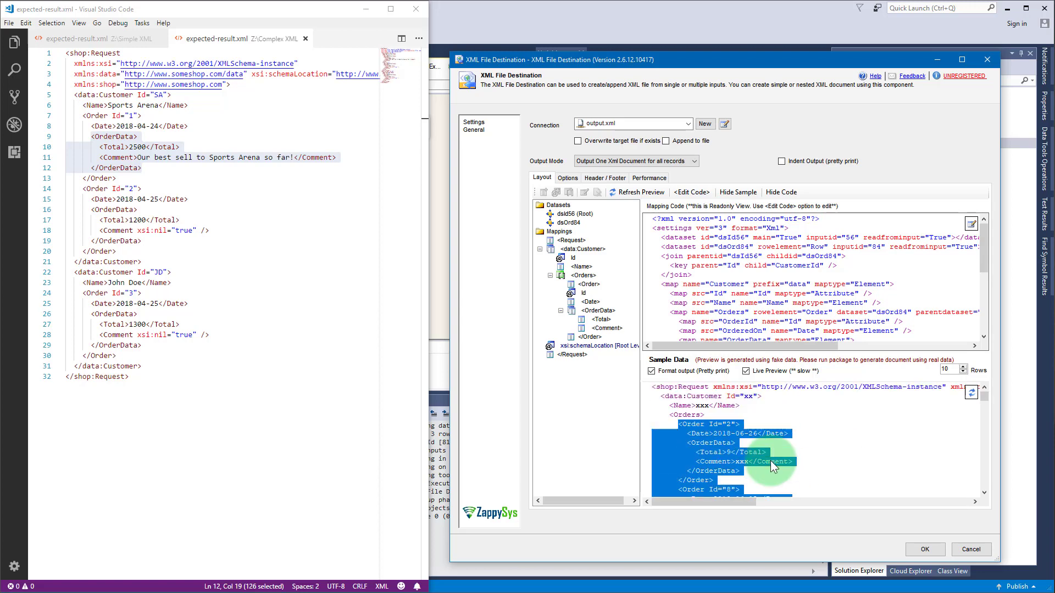
left_click(704, 414)
left_click_drag(704, 415, 669, 415)
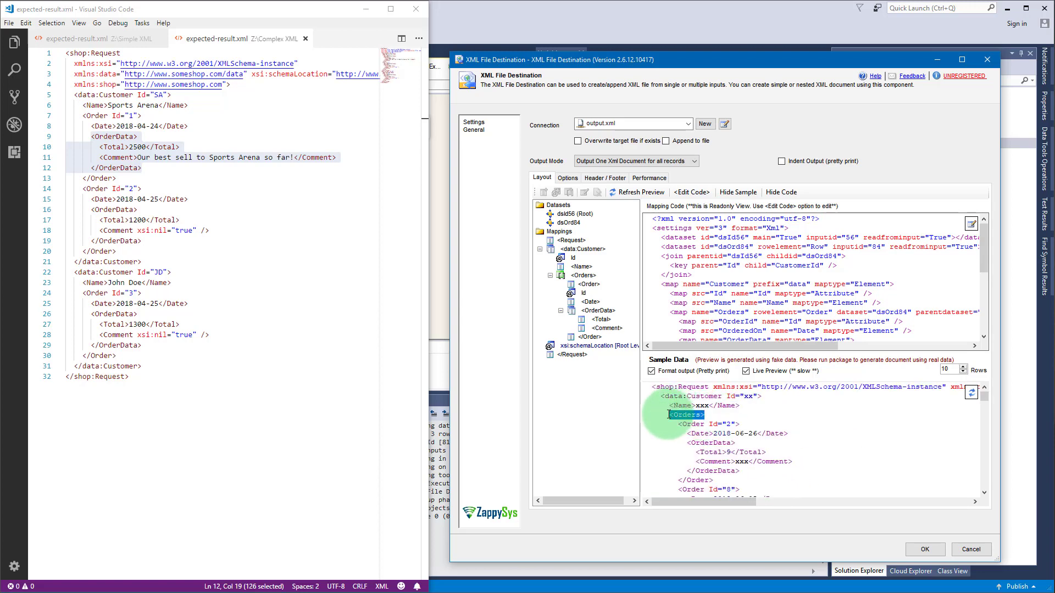
left_click(732, 424)
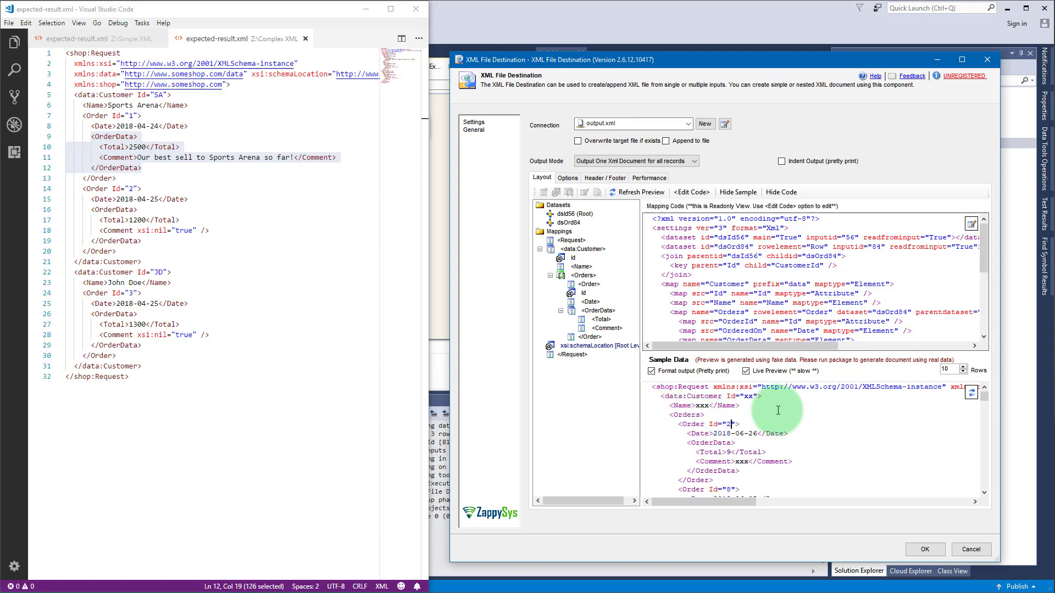
- Edit the Orders array to hide only its parent node and accept the XML File Destination settings
right_click(597, 277)
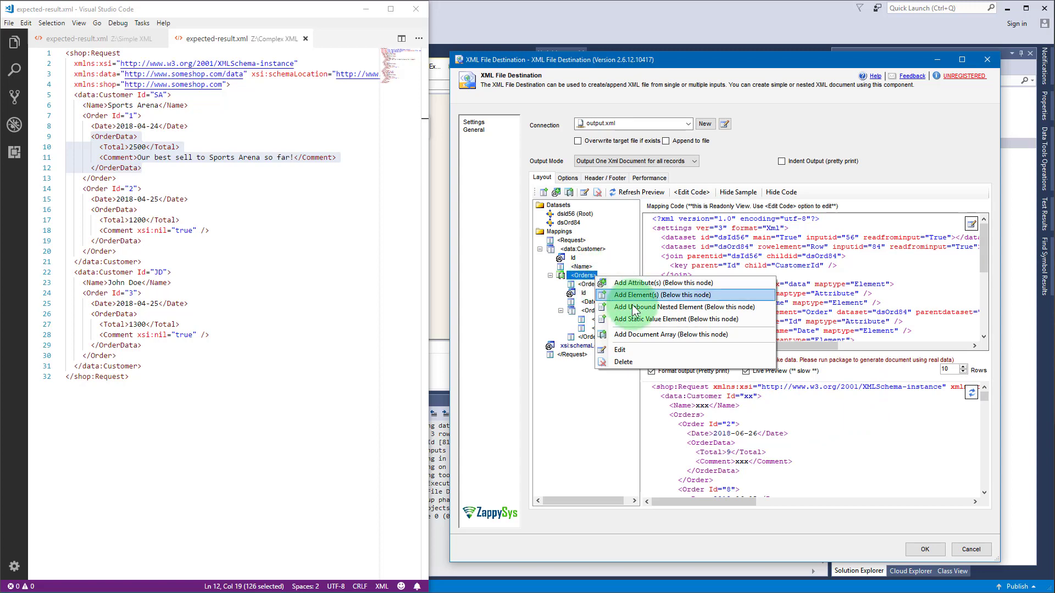
left_click(665, 351)
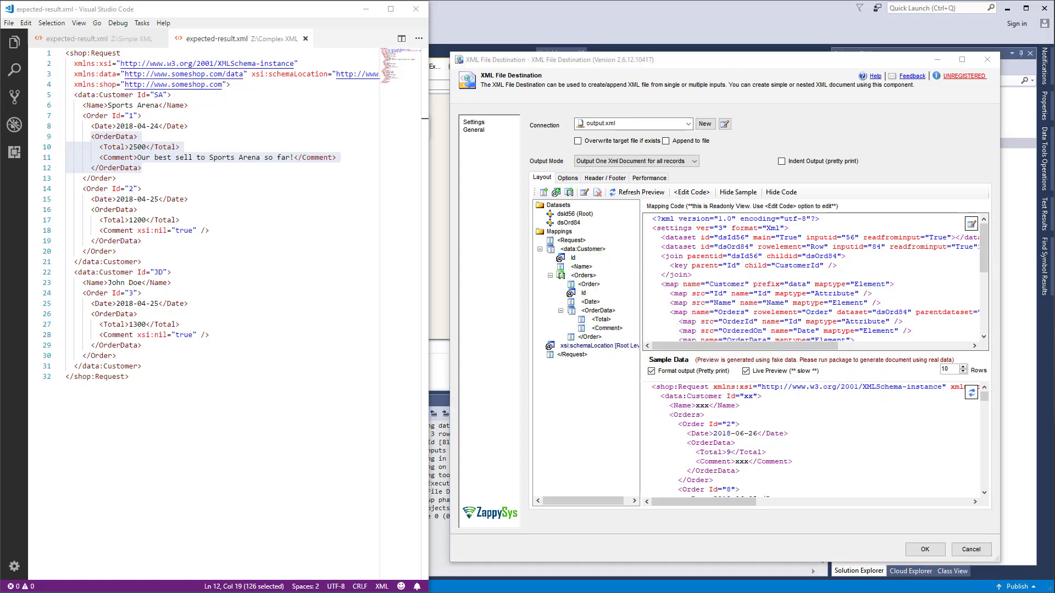
left_click_drag(618, 32, 726, 168)
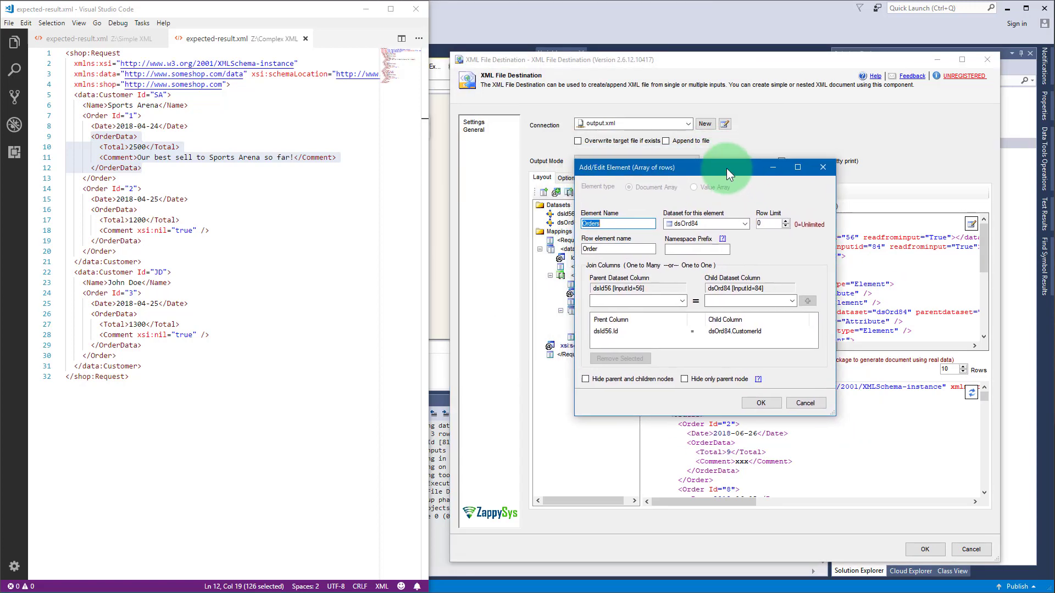
left_click(714, 381)
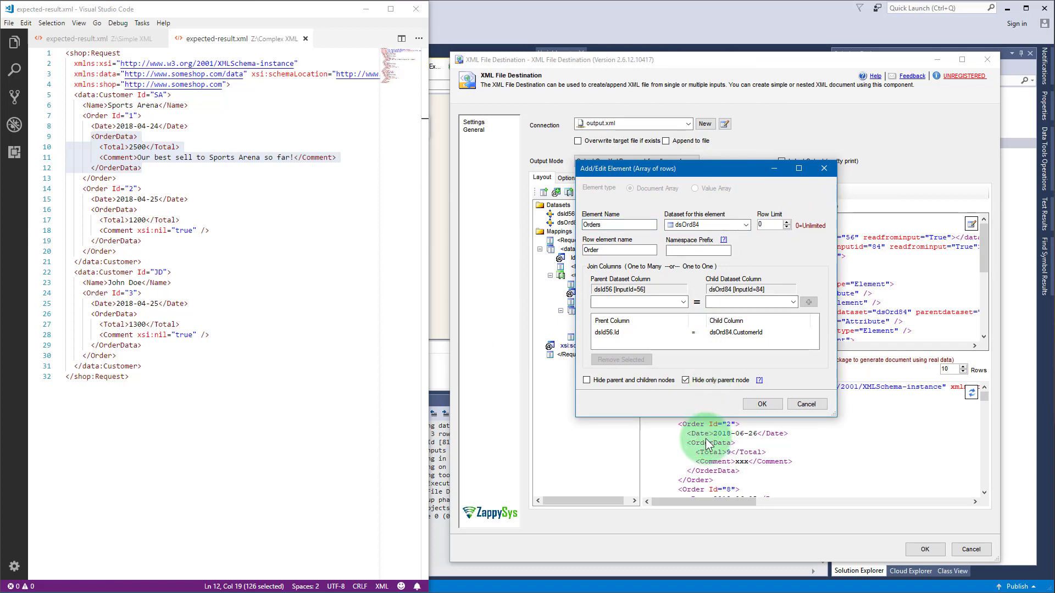
left_click(772, 405)
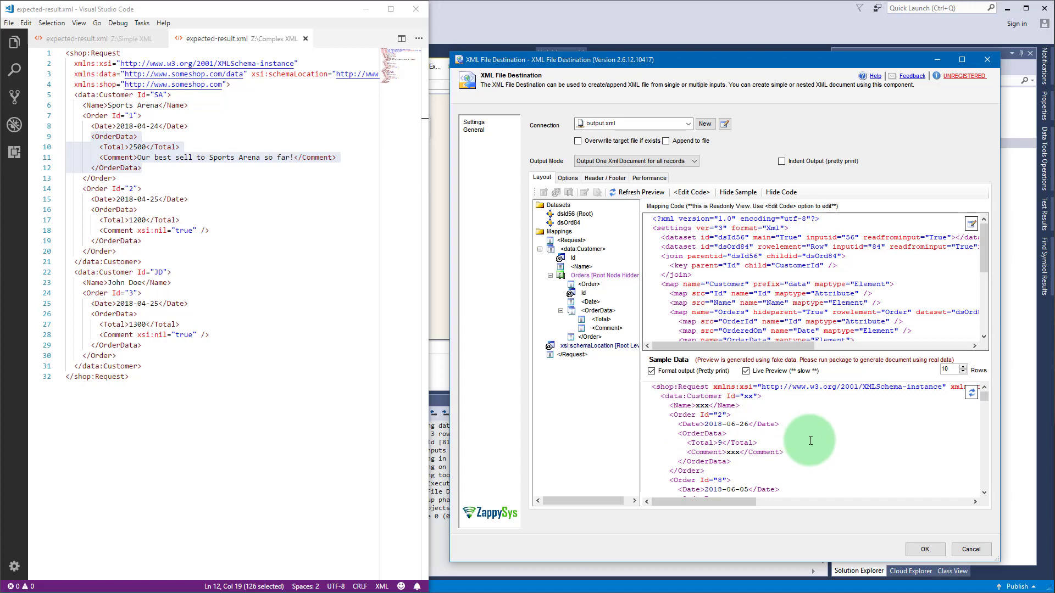
left_click(925, 549)
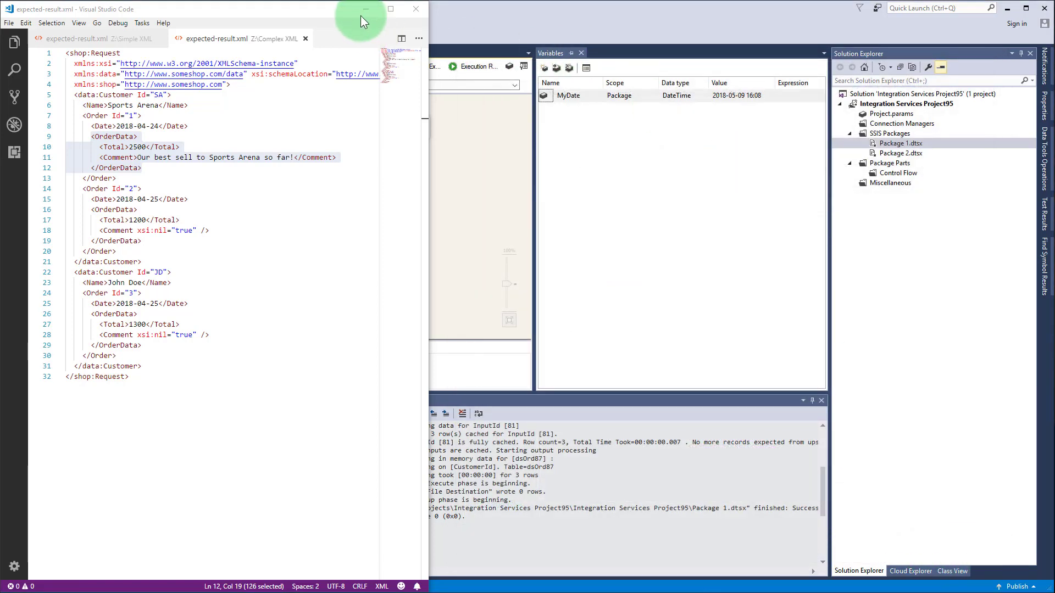
- Clear the expected XML from view, bring up the Complex XML folder in File Explorer, and execute the Data Flow Task in Visual Studio
left_click(357, 12)
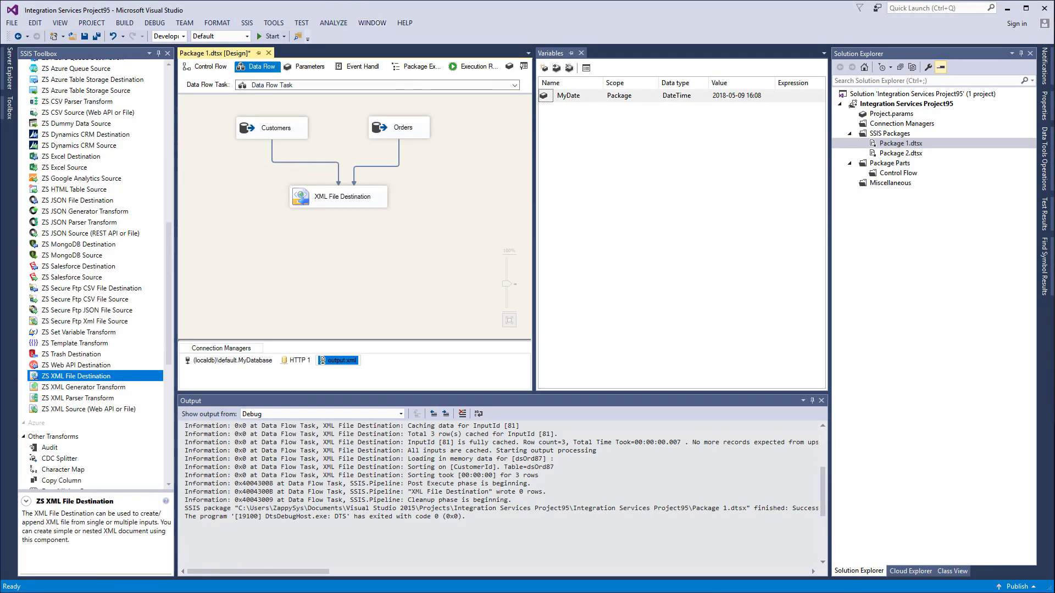
key("alt+Tab")
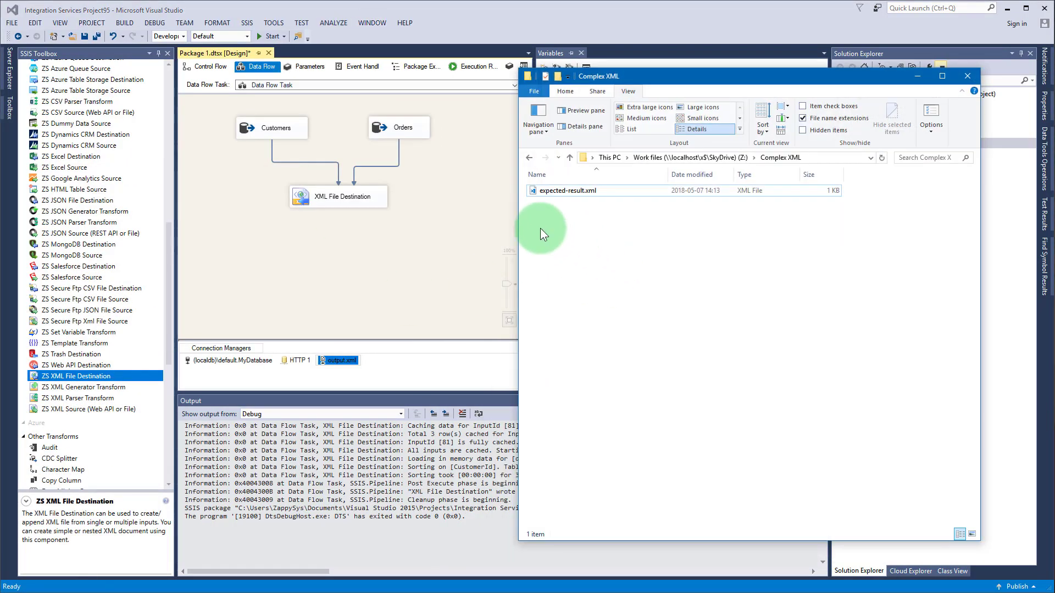
right_click(428, 177)
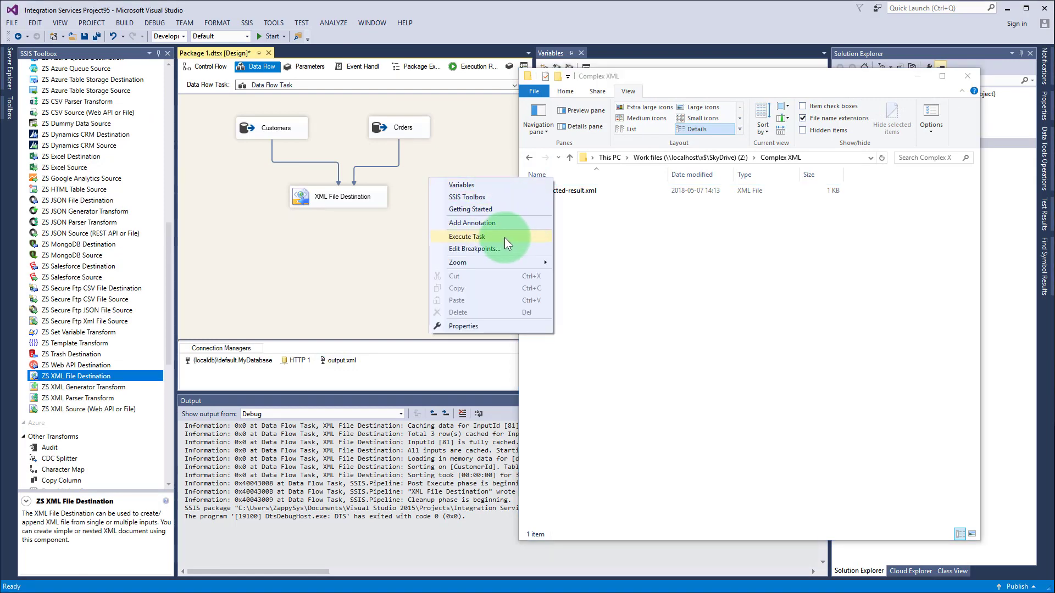
left_click(504, 237)
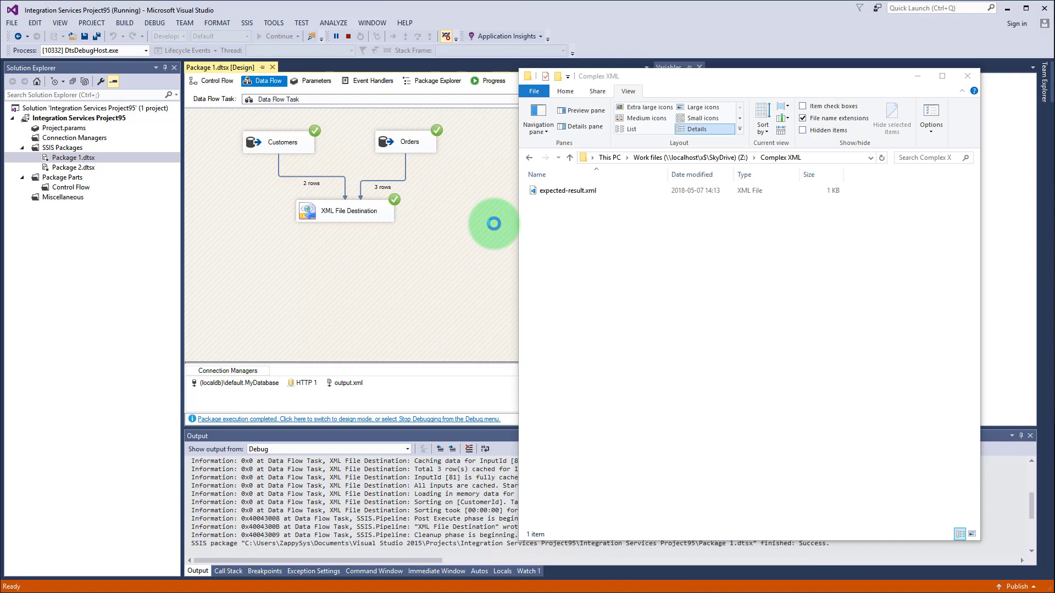
left_click(287, 149)
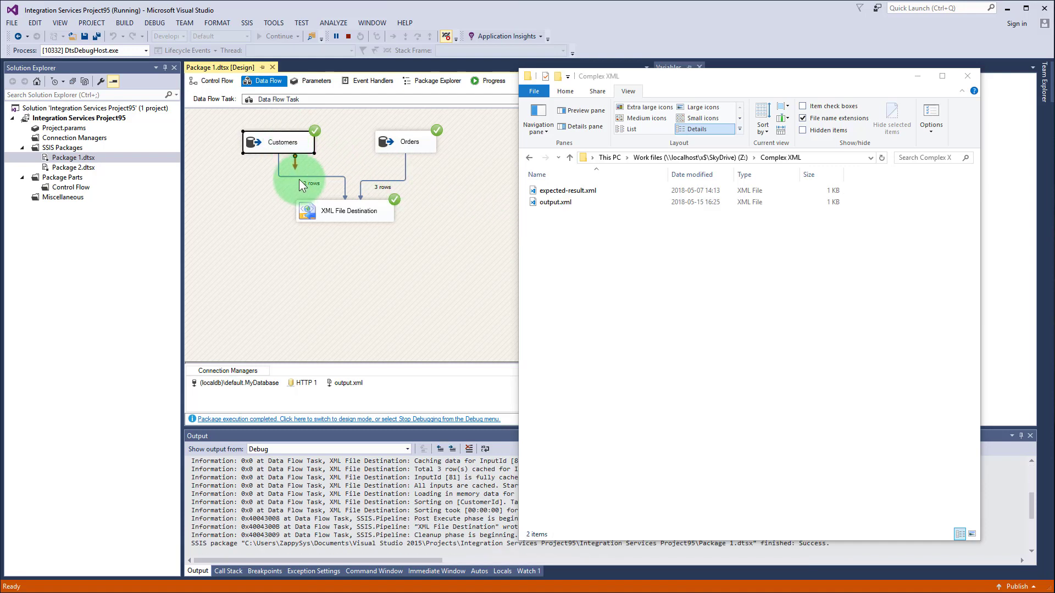
left_click(301, 189)
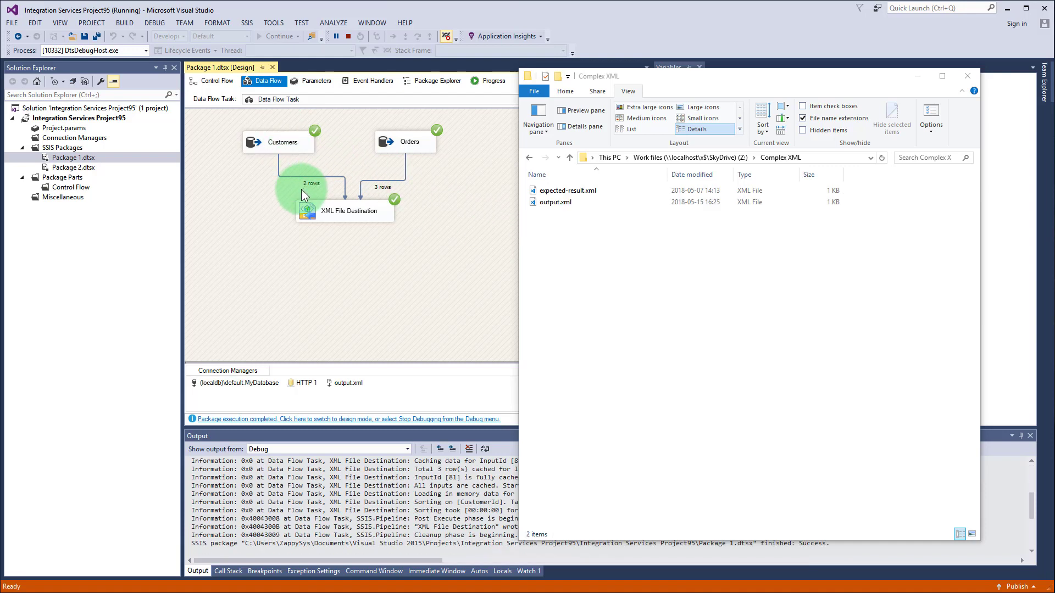
- Open output.xml from the Complex XML folder in Visual Studio Code, widen the window, and format the document
left_click(326, 173)
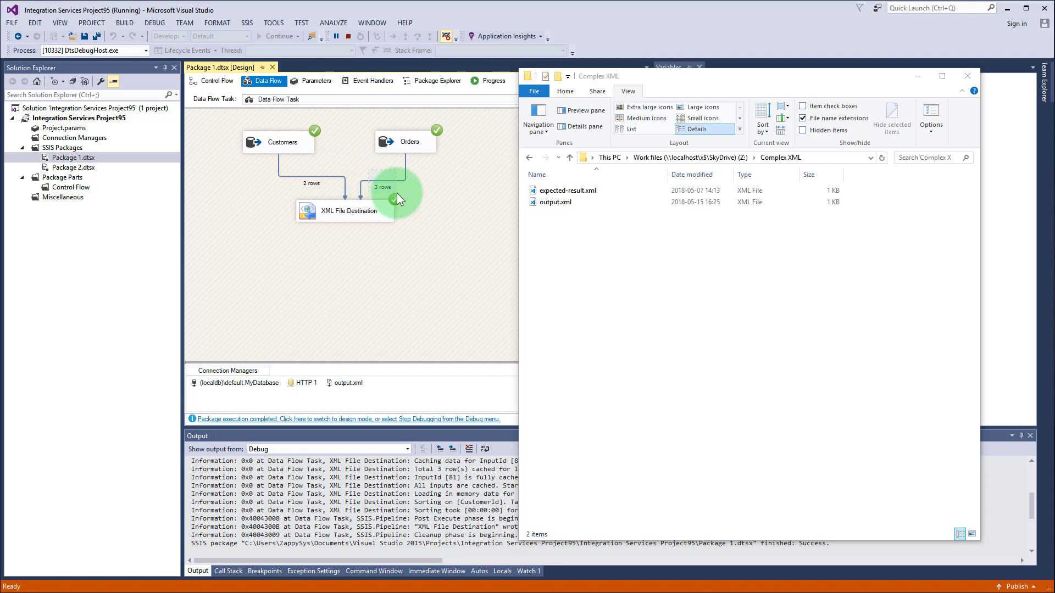
left_click(638, 275)
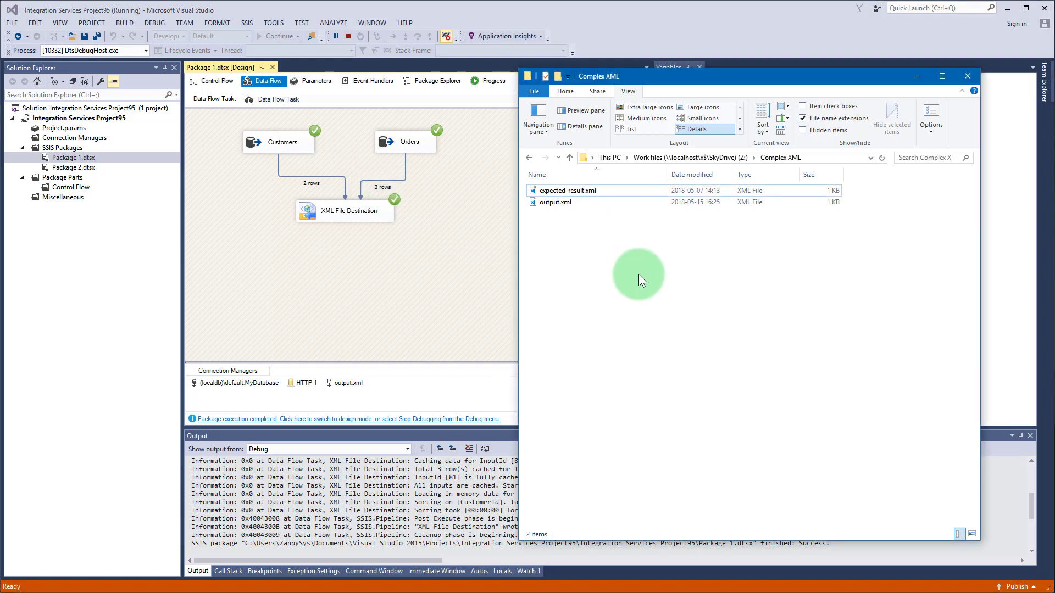
double_click(569, 203)
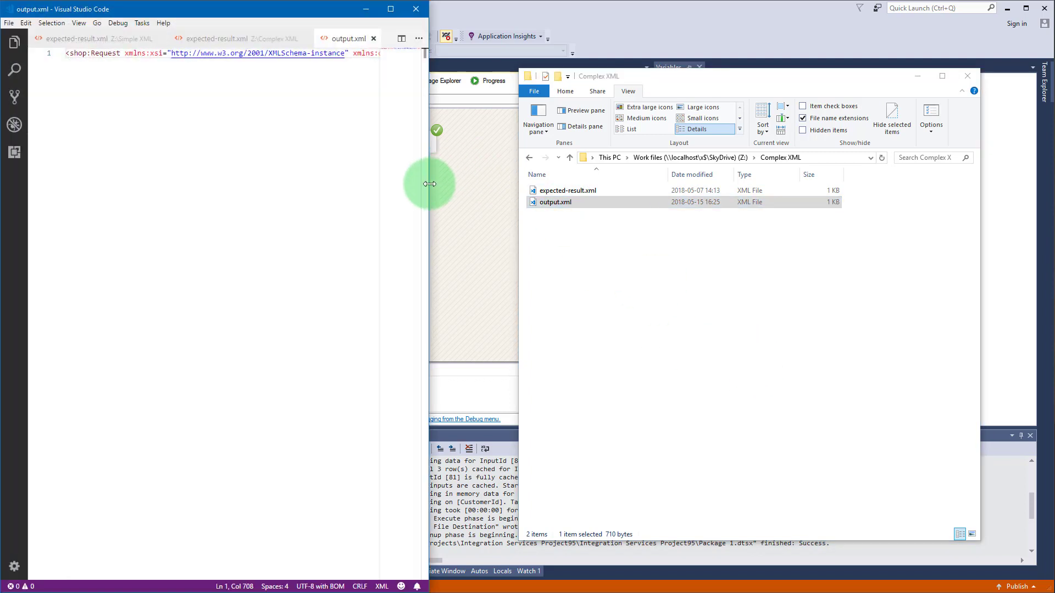
left_click_drag(428, 184, 1029, 304)
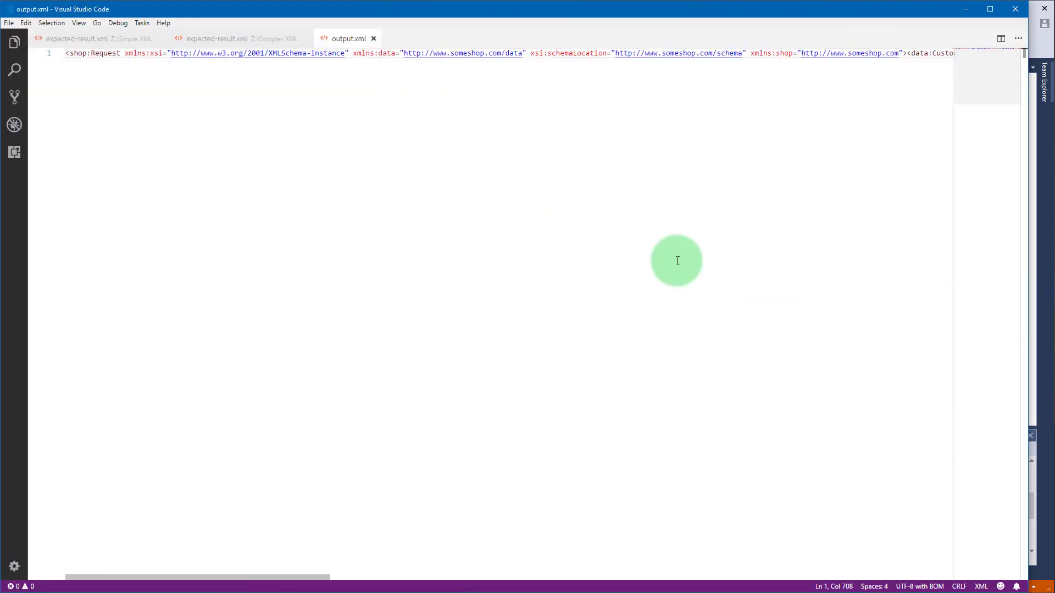
right_click(572, 152)
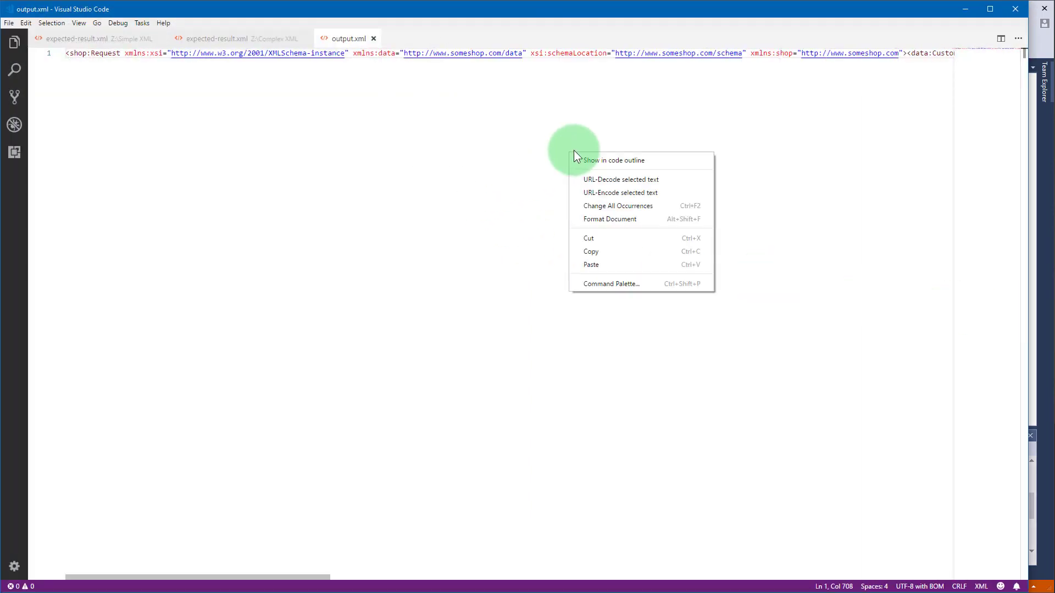
left_click(636, 221)
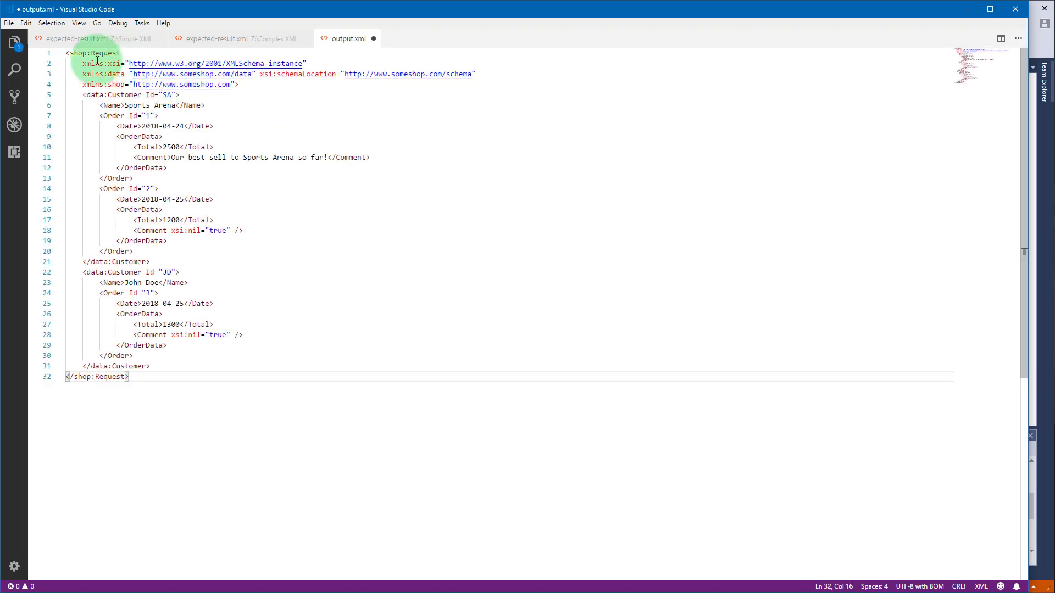
- Compare the formatted output.xml with the expected-result.xml from the Complex XML folder
left_click(14, 43)
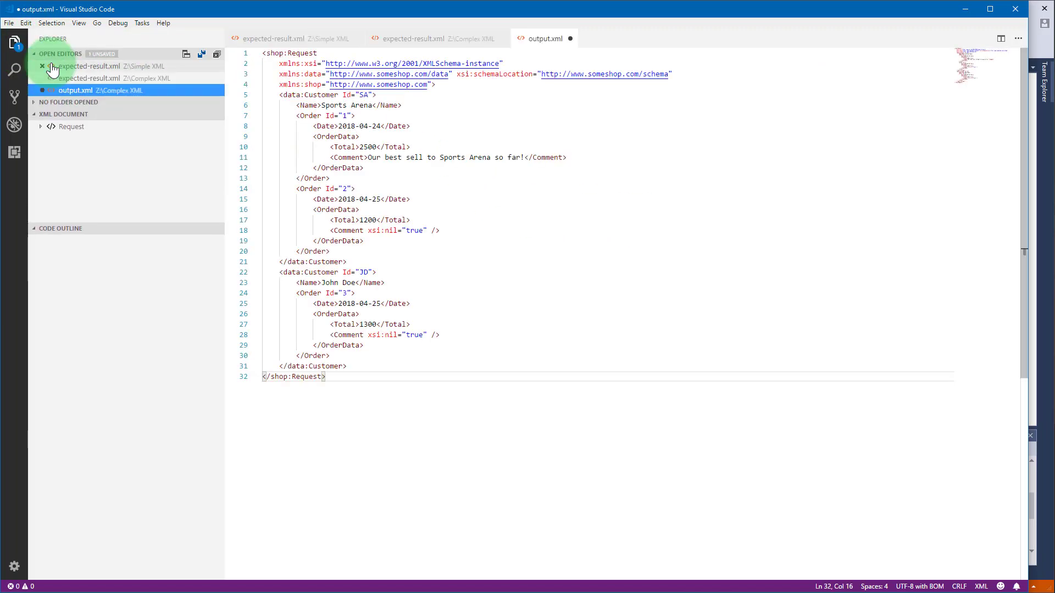
right_click(111, 93)
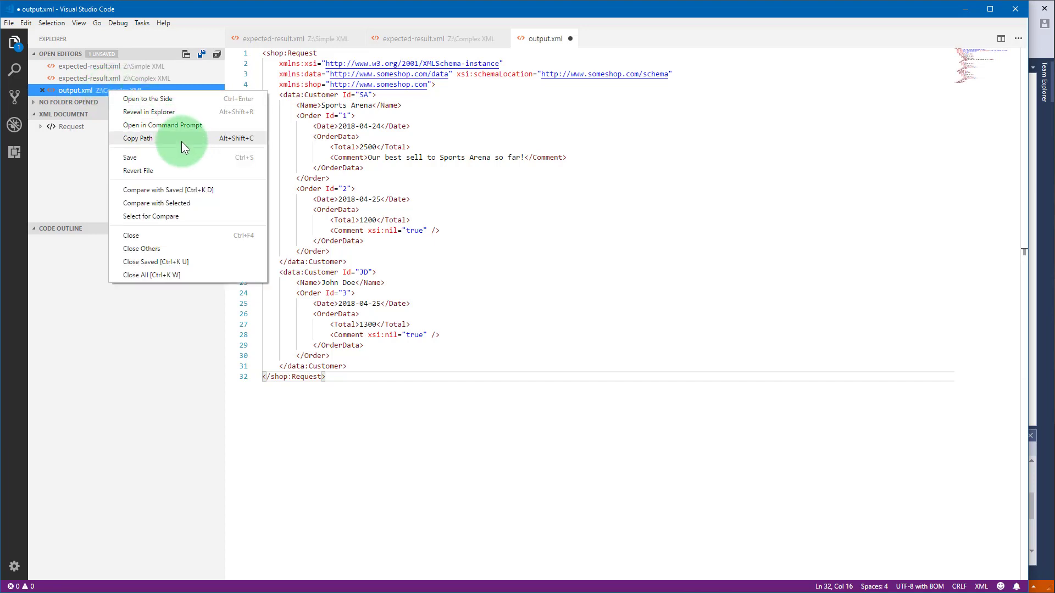
left_click(204, 219)
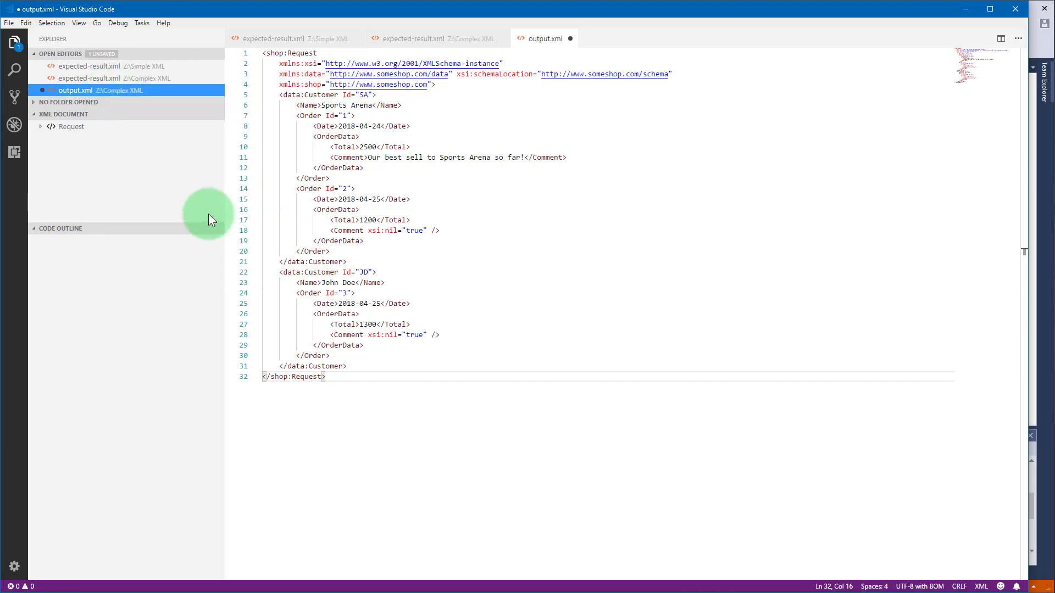
left_click(159, 79)
right_click(158, 80)
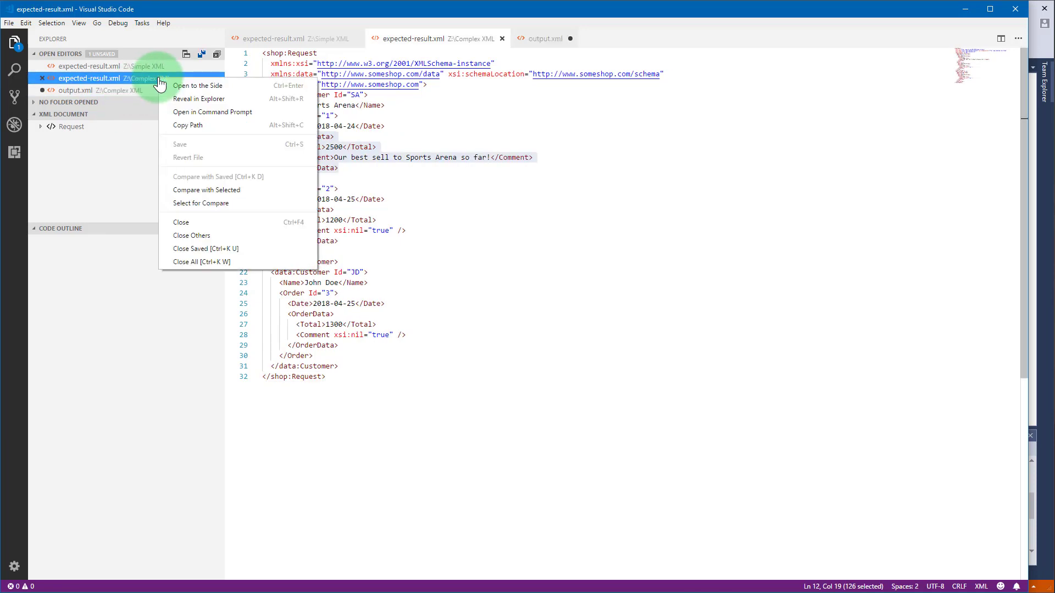
left_click(254, 190)
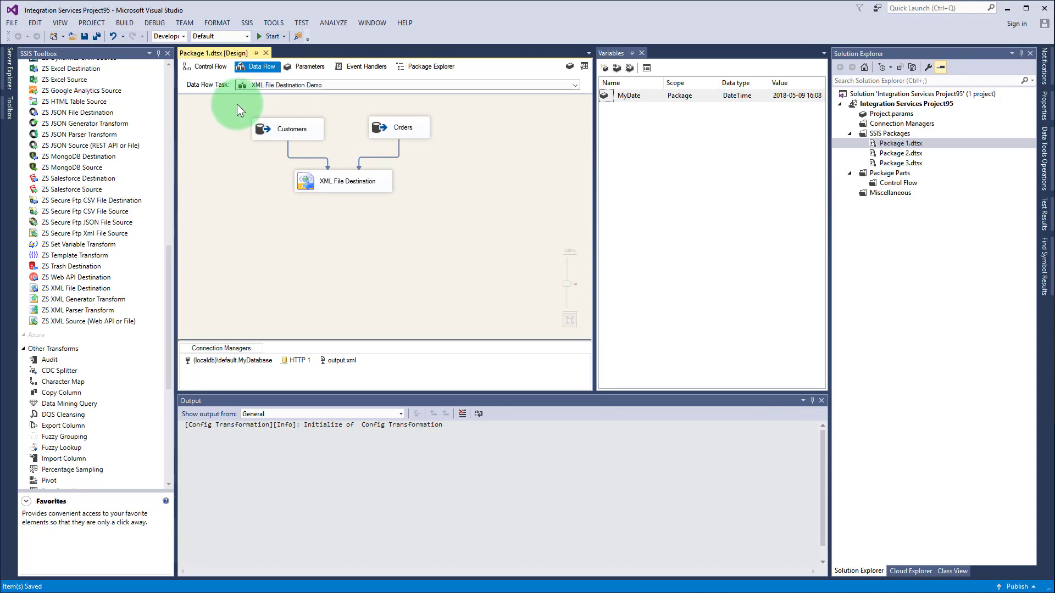
- In Visual Studio, return to Package 1's control flow and open the XML Generator Transform Demo data flow
left_click_drag(237, 106, 481, 212)
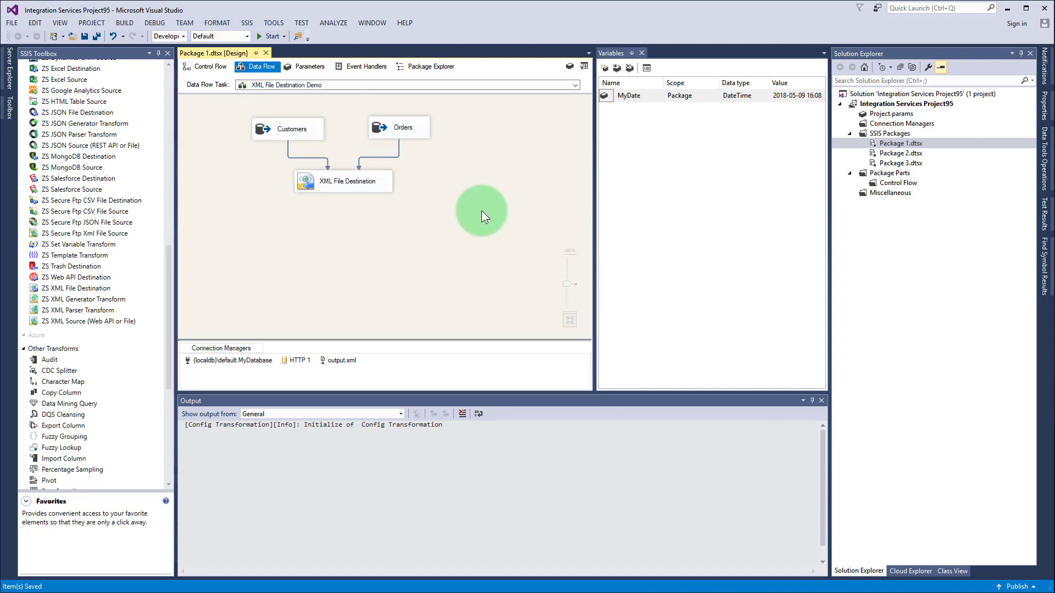
left_click(225, 71)
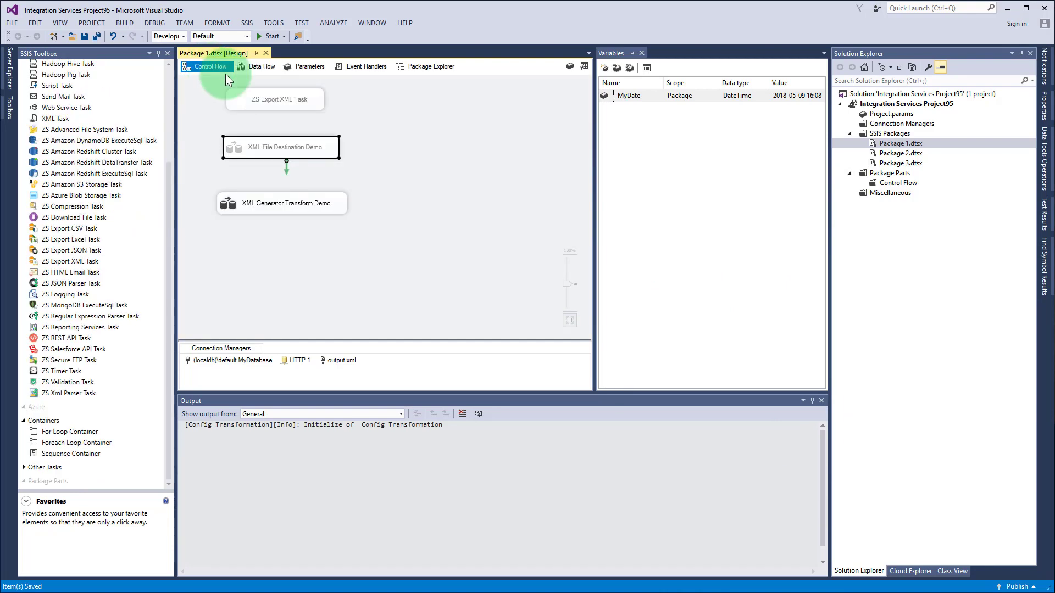
double_click(300, 201)
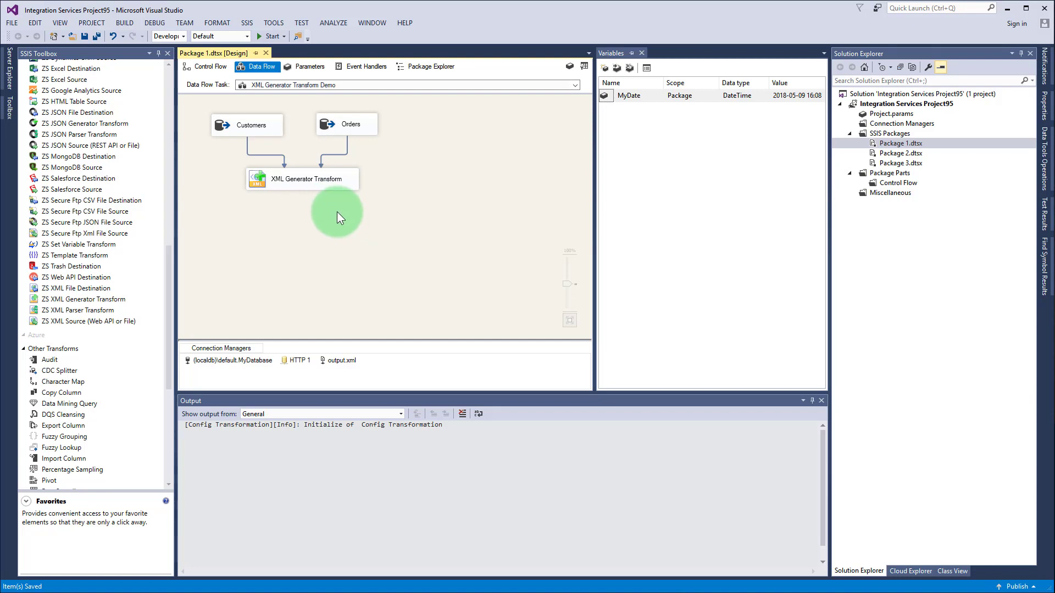
- Locate ZS XML Generator Transform among the available components, then open the existing transform's settings and enlarge the dialog
left_click(325, 186)
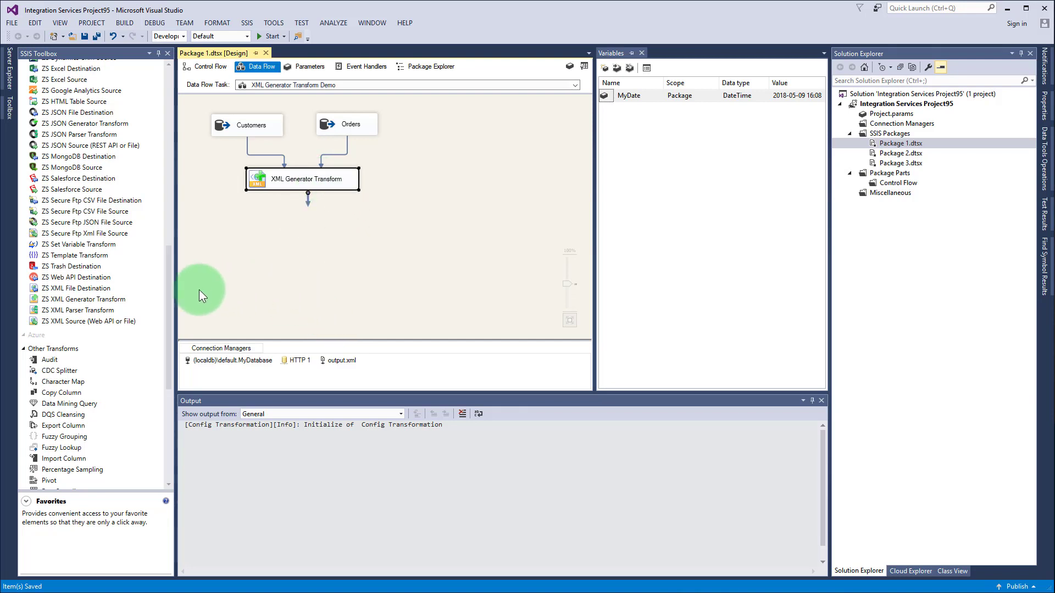
left_click(157, 295)
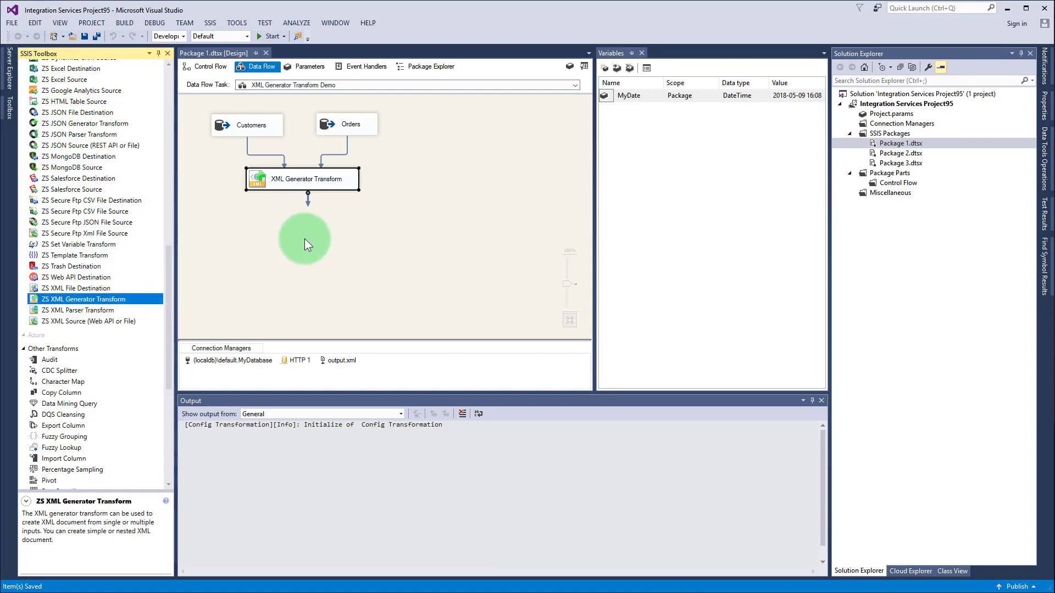
left_click(258, 220)
double_click(303, 179)
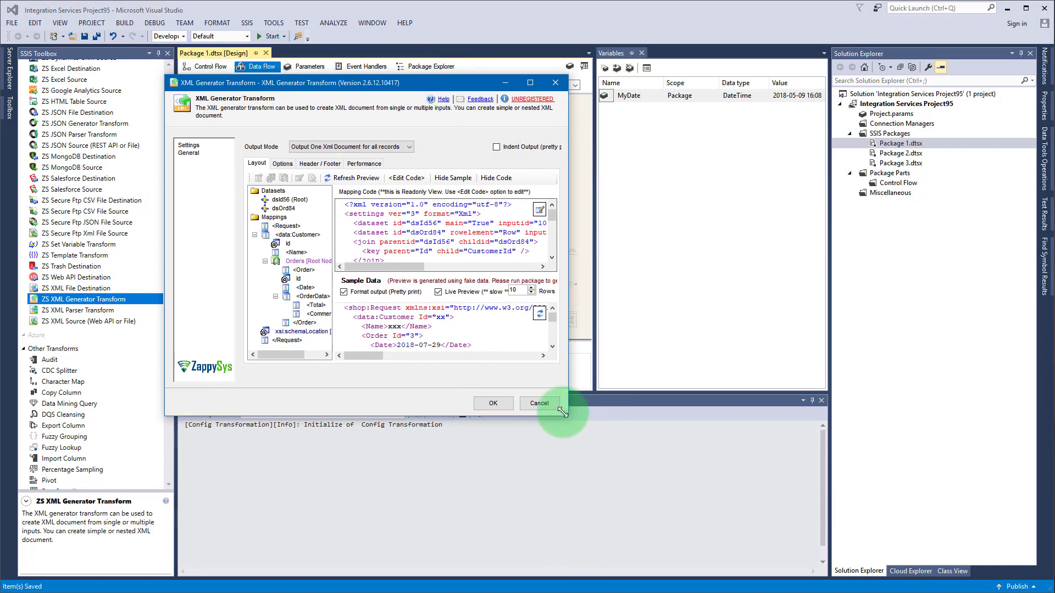
left_click_drag(567, 415, 767, 531)
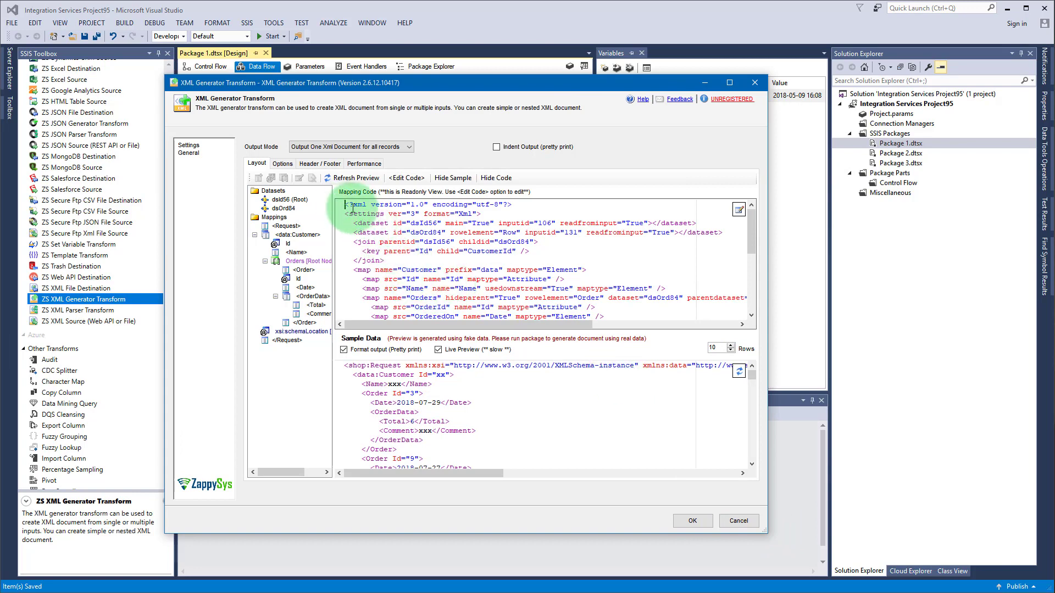
- Examine the transform's mapping code without changing it, including the input IDs of both datasets and the join key
left_click(408, 178)
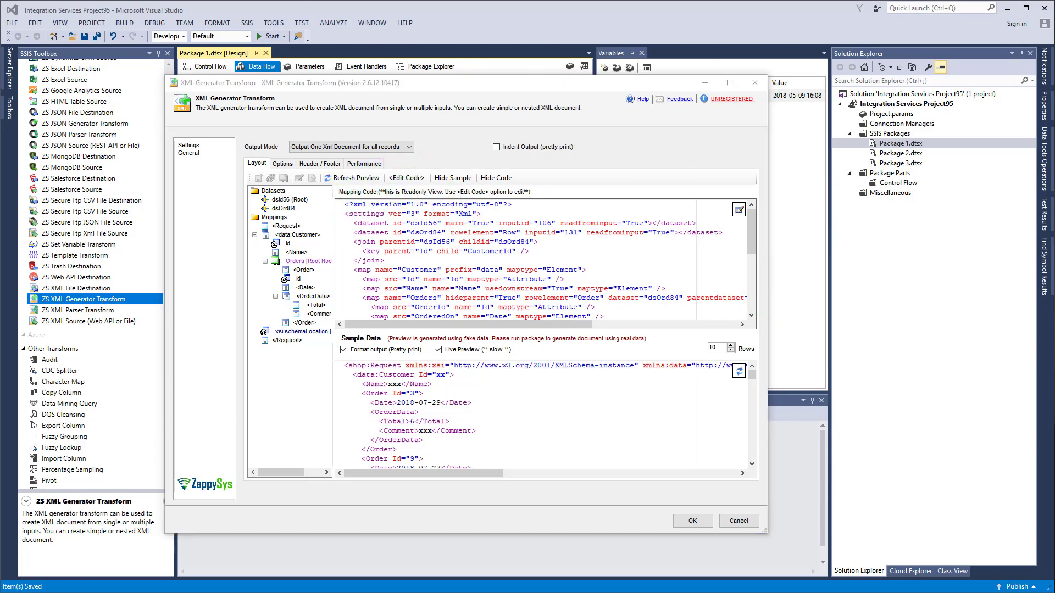
left_click_drag(580, 334, 813, 468)
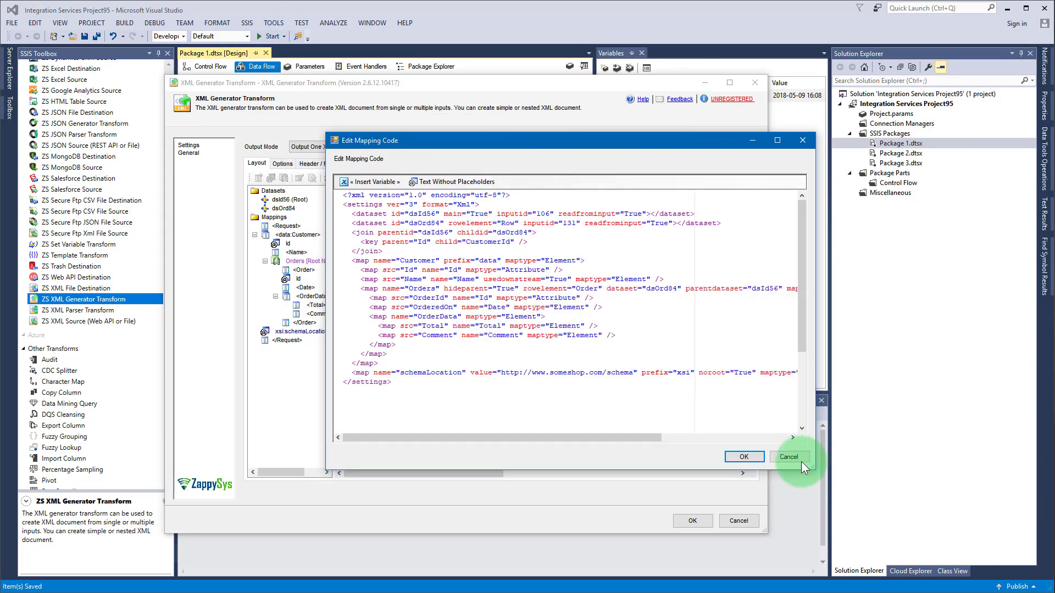
left_click(795, 457)
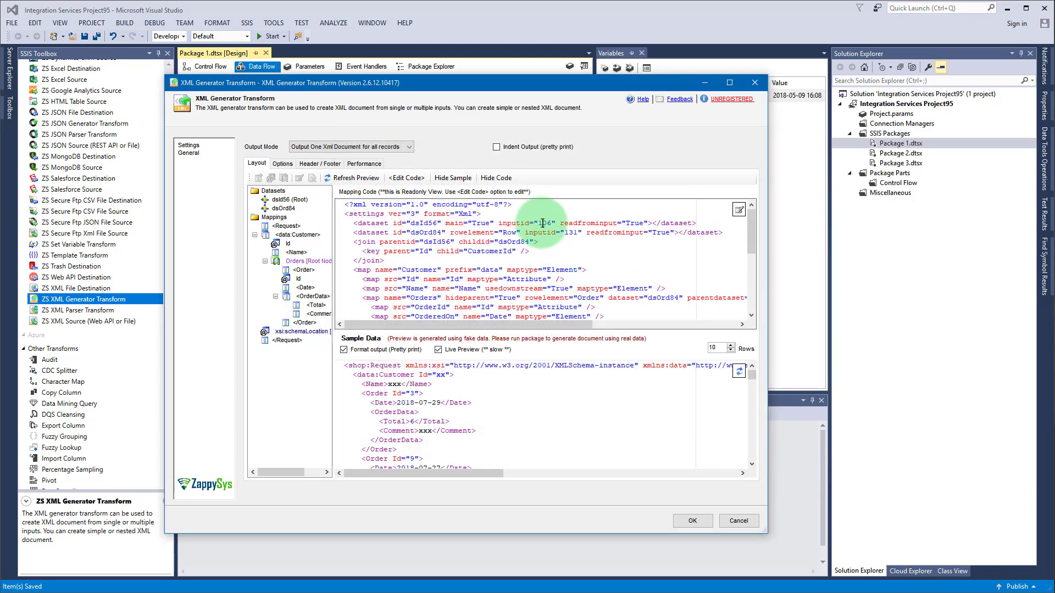
double_click(543, 223)
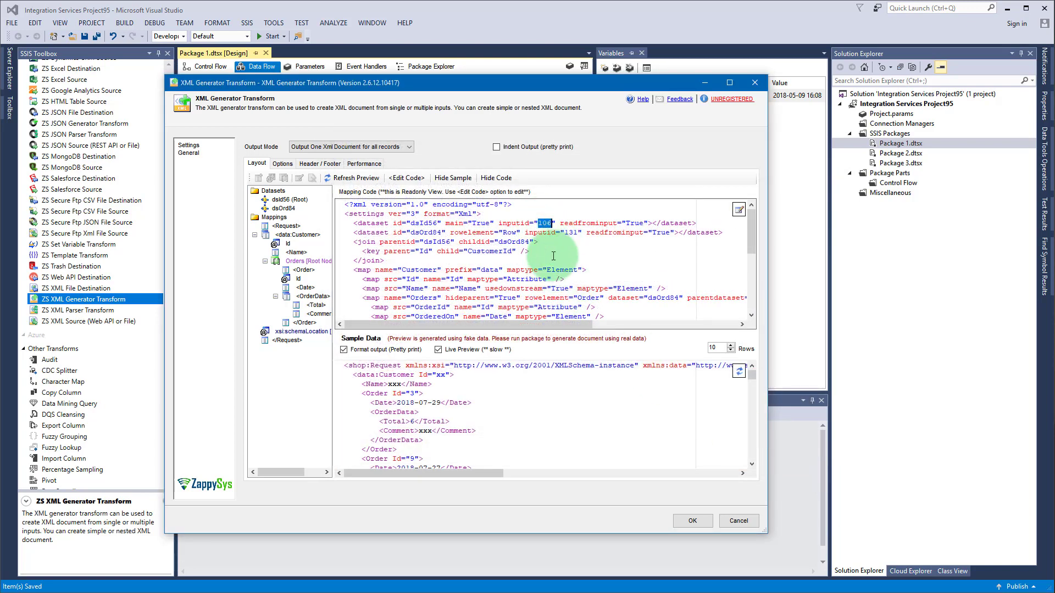
double_click(571, 232)
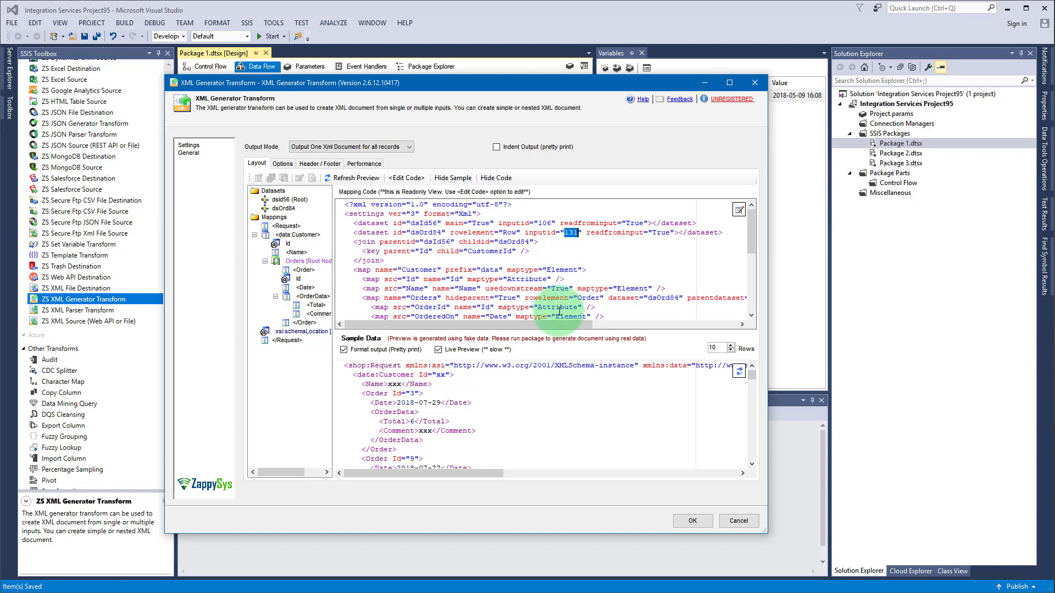
left_click(476, 255)
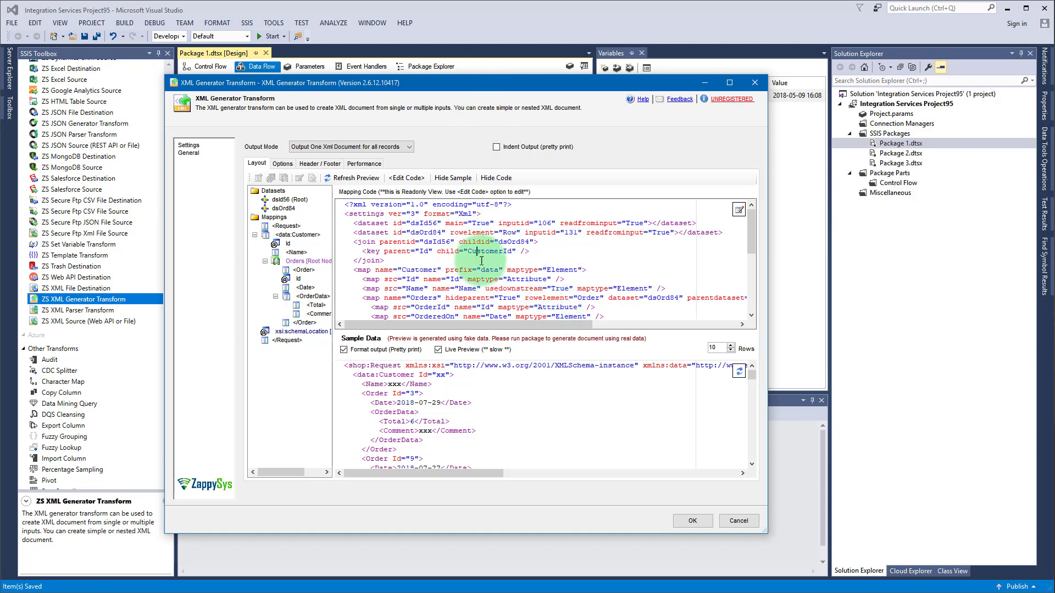
- Widen the mappings tree to fit its node labels, then reposition and narrow the XML Generator Transform dialog
left_click_drag(332, 232, 368, 247)
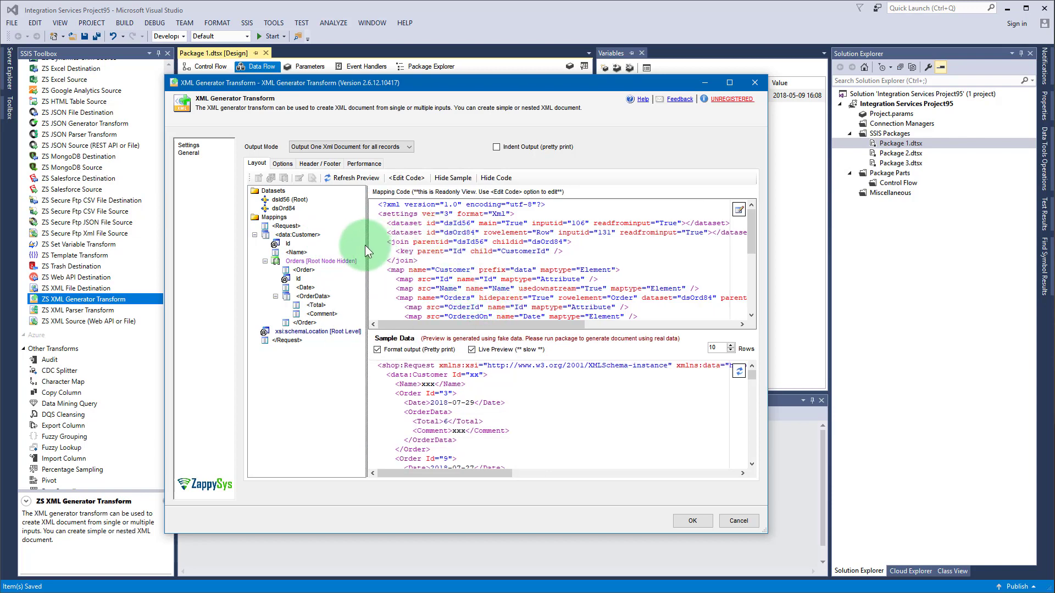
left_click_drag(367, 246, 362, 246)
left_click_drag(461, 83, 360, 61)
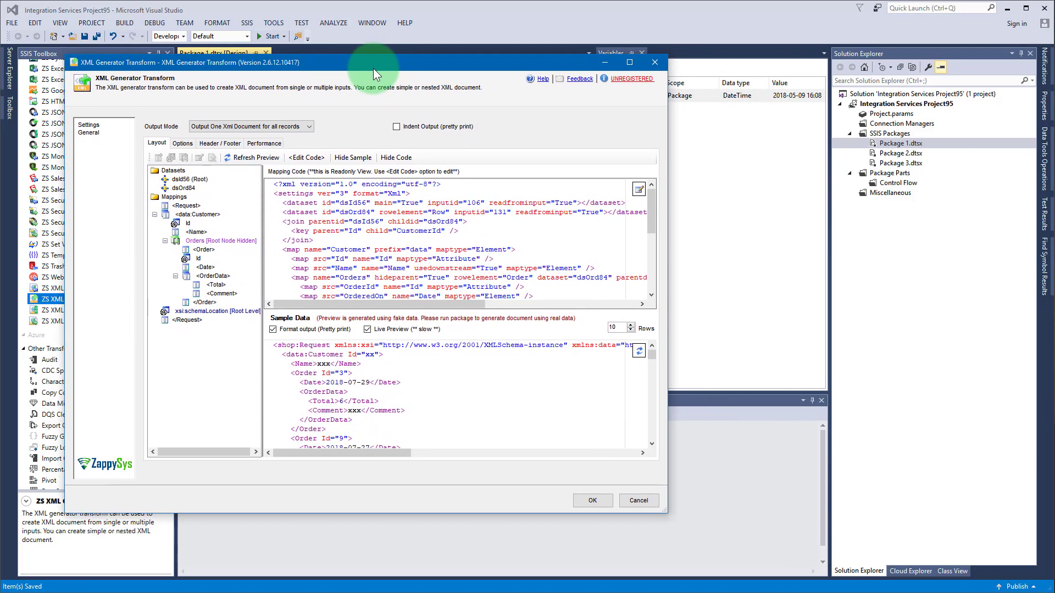
left_click_drag(666, 171, 543, 251)
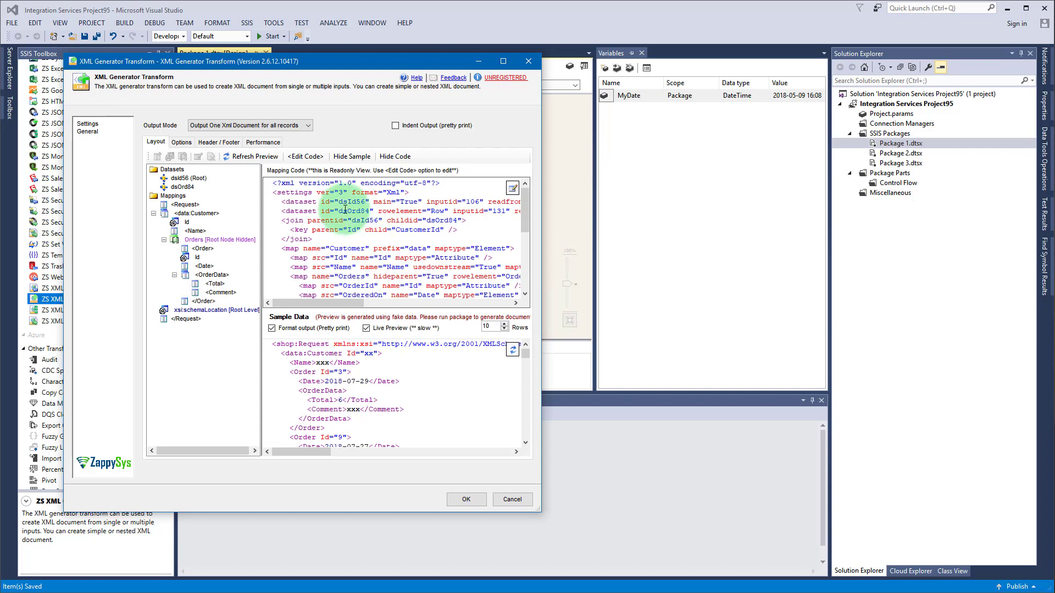
- Review the available output modes and try Single Dataset Array (Batch Mode), checking its batch size setting
left_click(310, 127)
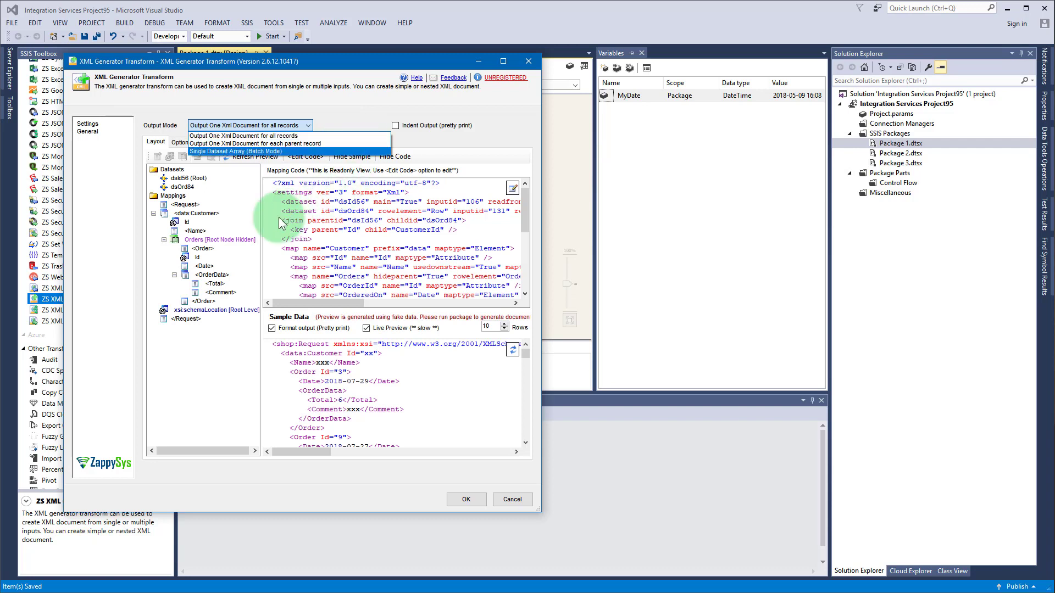
left_click(176, 212)
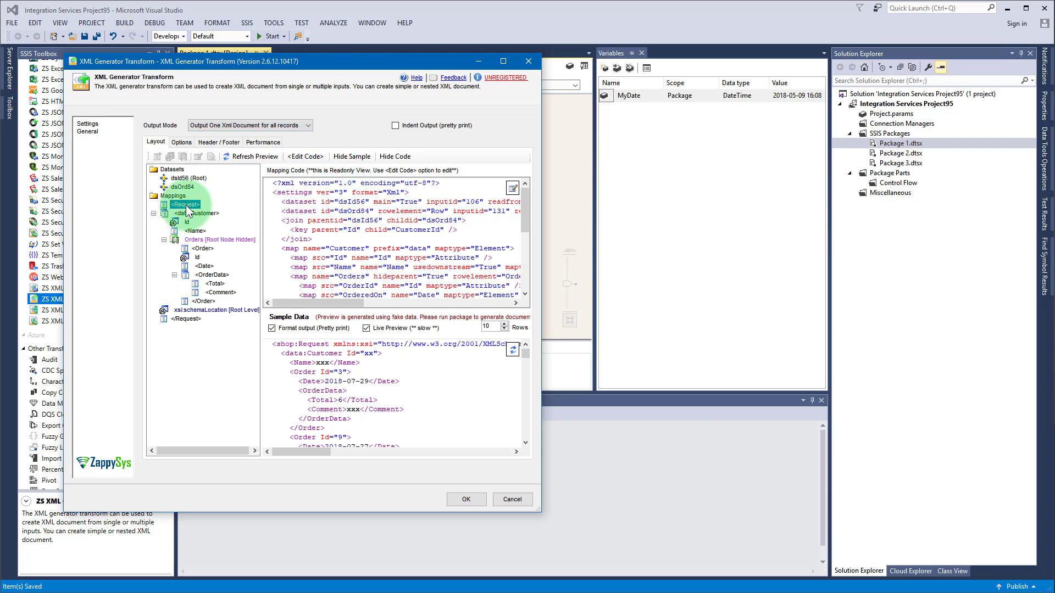
left_click(182, 205)
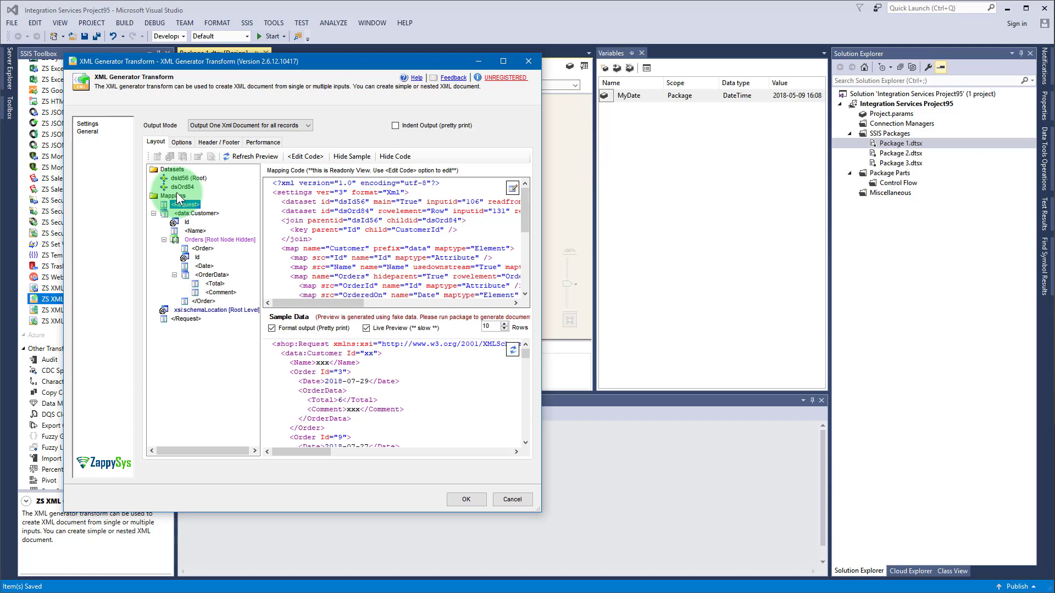
left_click(298, 126)
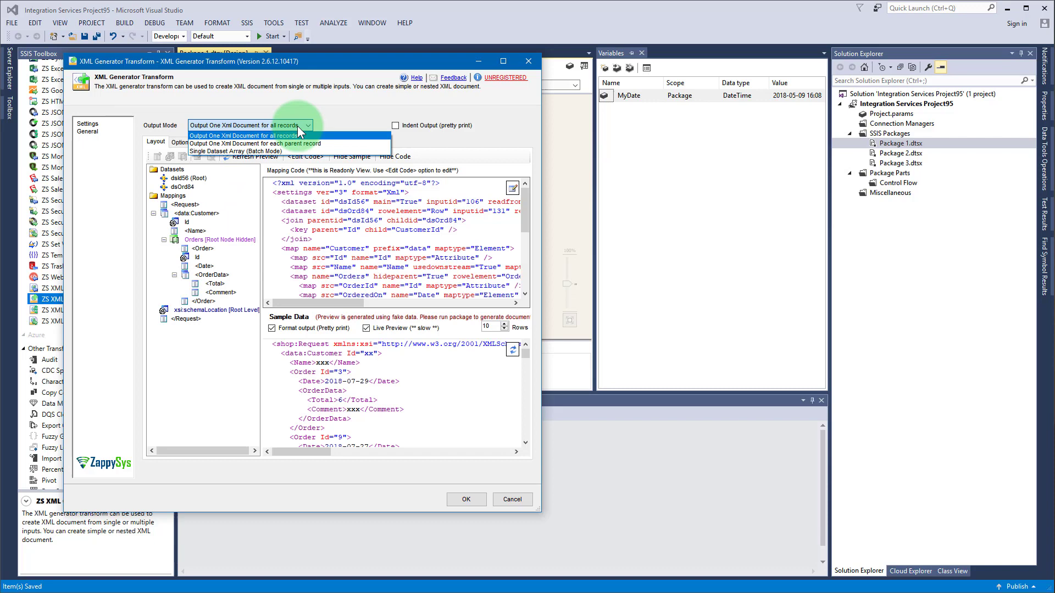
left_click(278, 152)
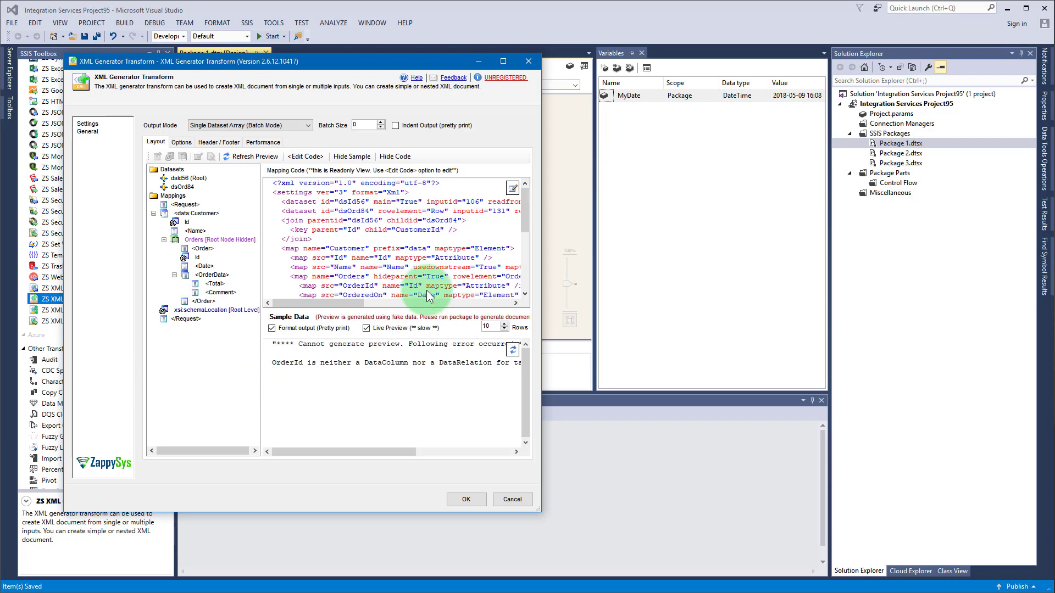
double_click(355, 124)
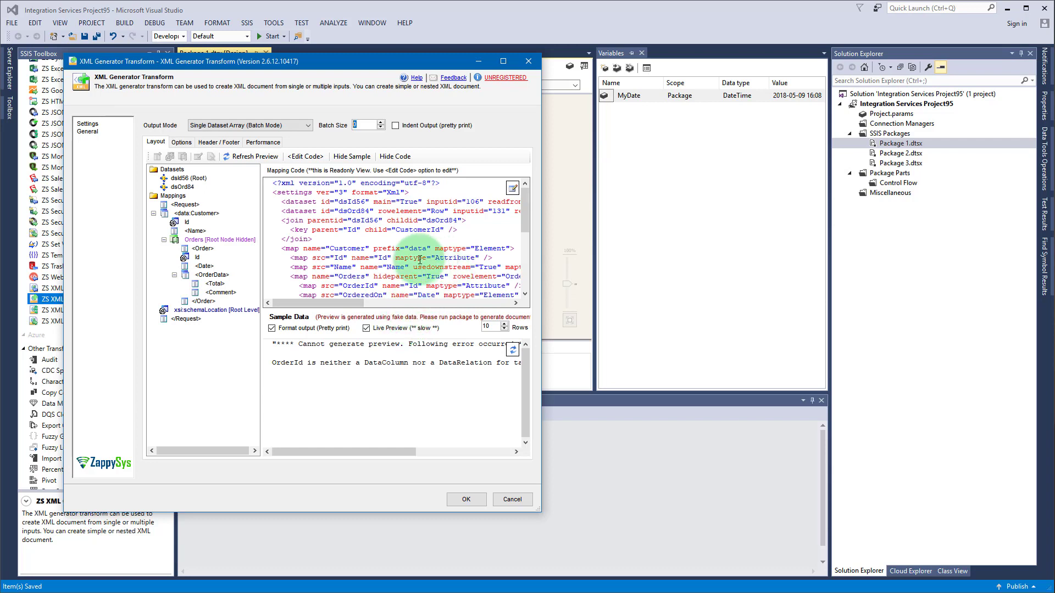
- Set the output mode to Output One Xml Document for each parent record
left_click(293, 125)
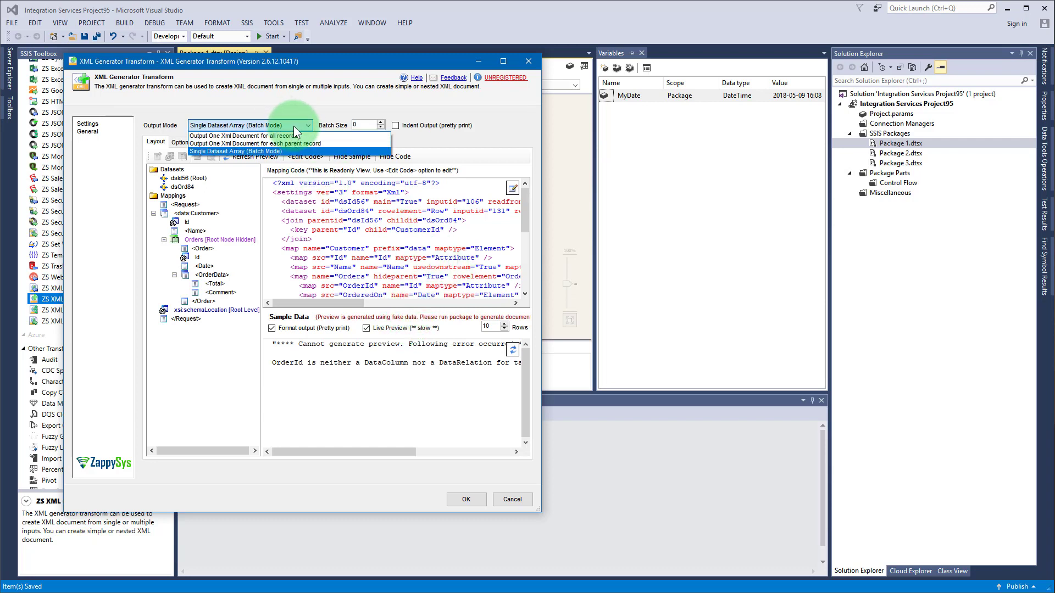
left_click(318, 144)
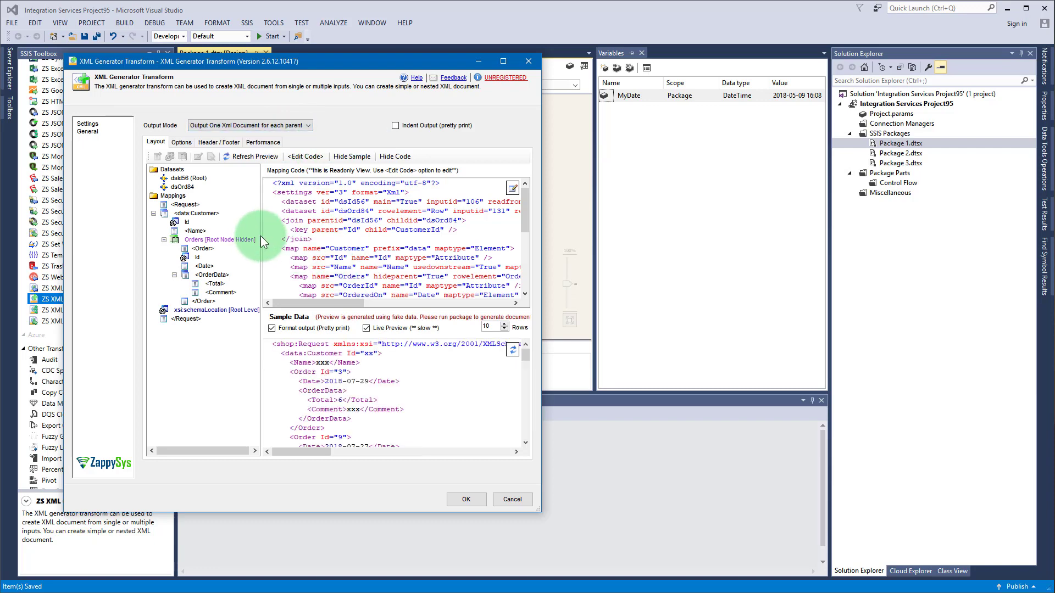
- Narrow the mappings tree and examine the data:Customer element in the sample XML preview
left_click_drag(261, 235, 253, 237)
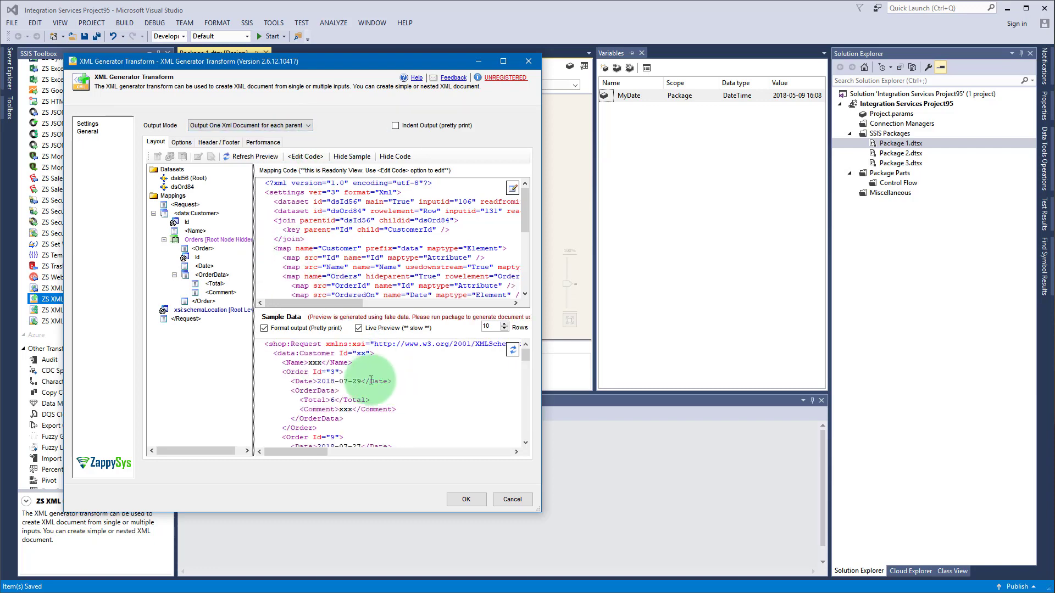
left_click_drag(274, 353, 376, 352)
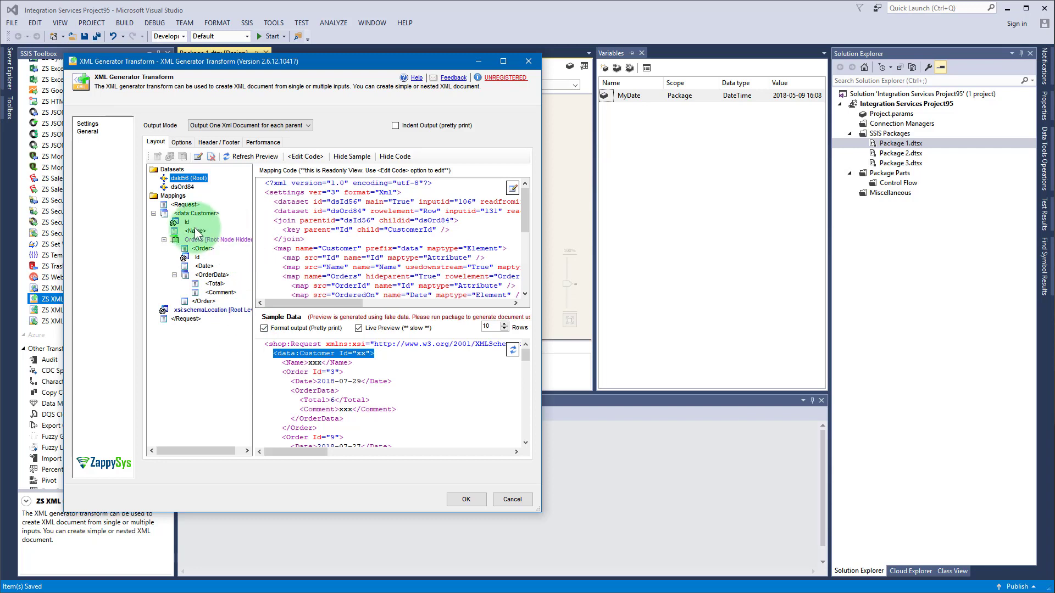
- Add a single bound element from the Name source column under the Mappings root and locate it in the sample XML preview
left_click(153, 213)
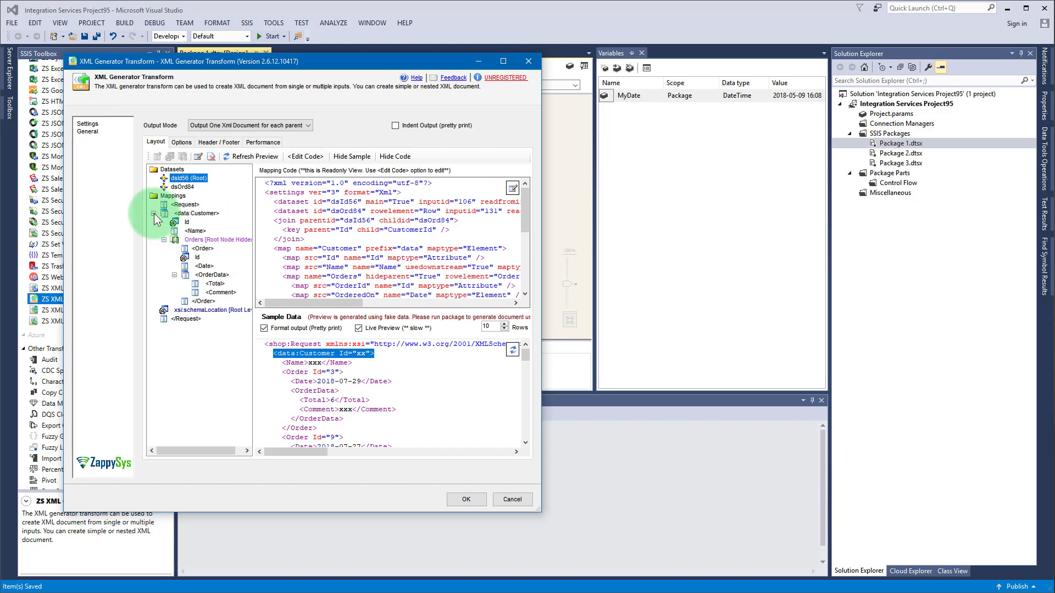
right_click(184, 197)
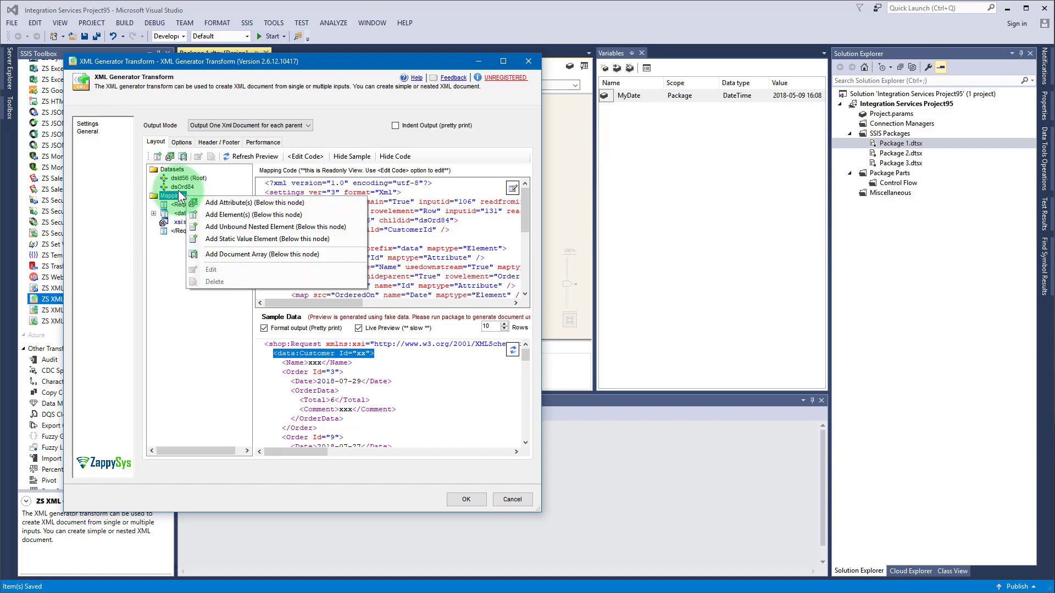
left_click(279, 219)
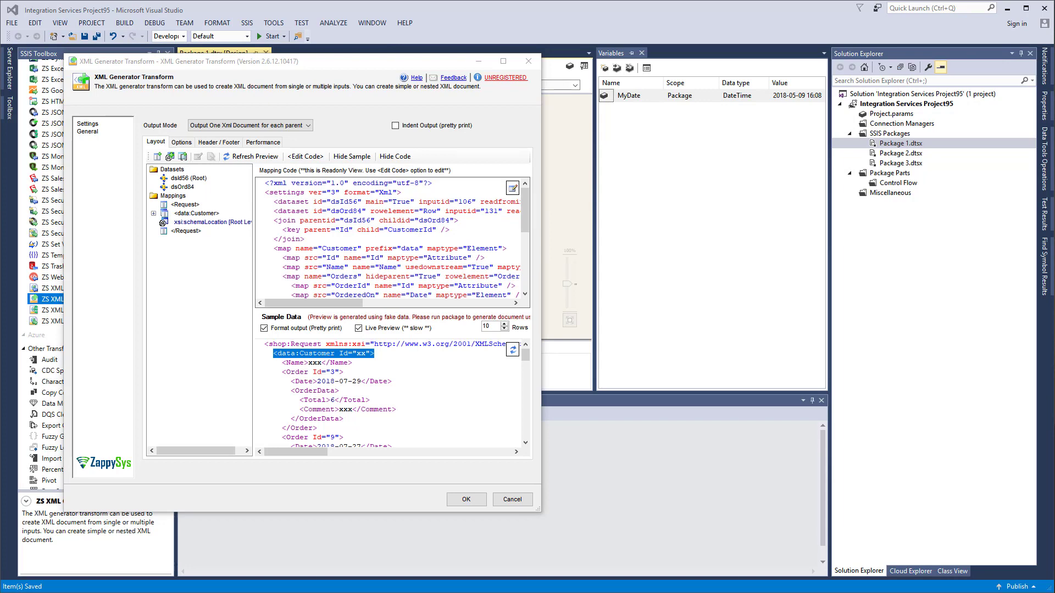
left_click(308, 243)
left_click(282, 265)
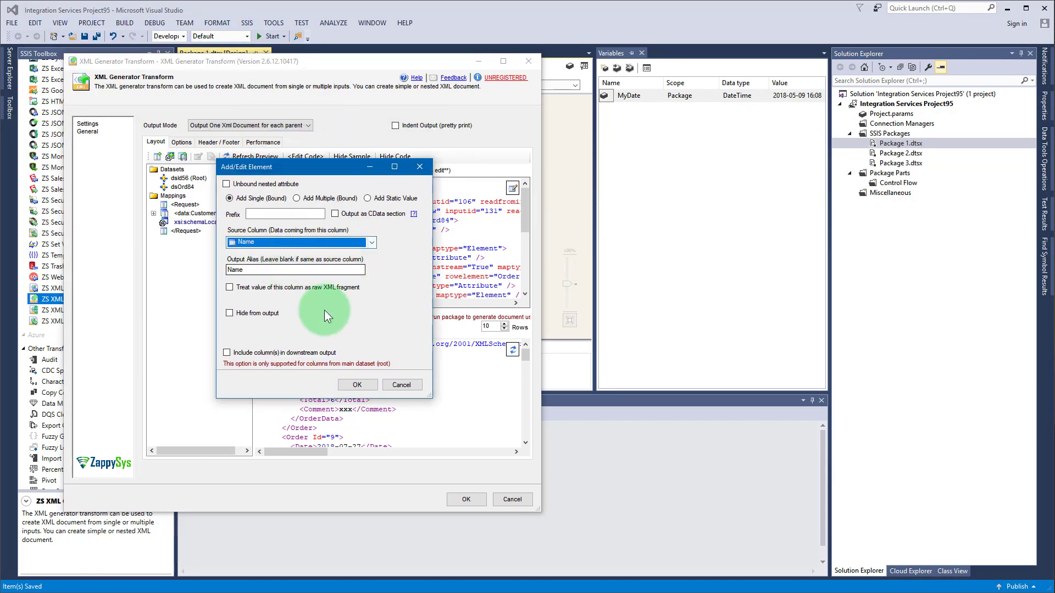
left_click(355, 384)
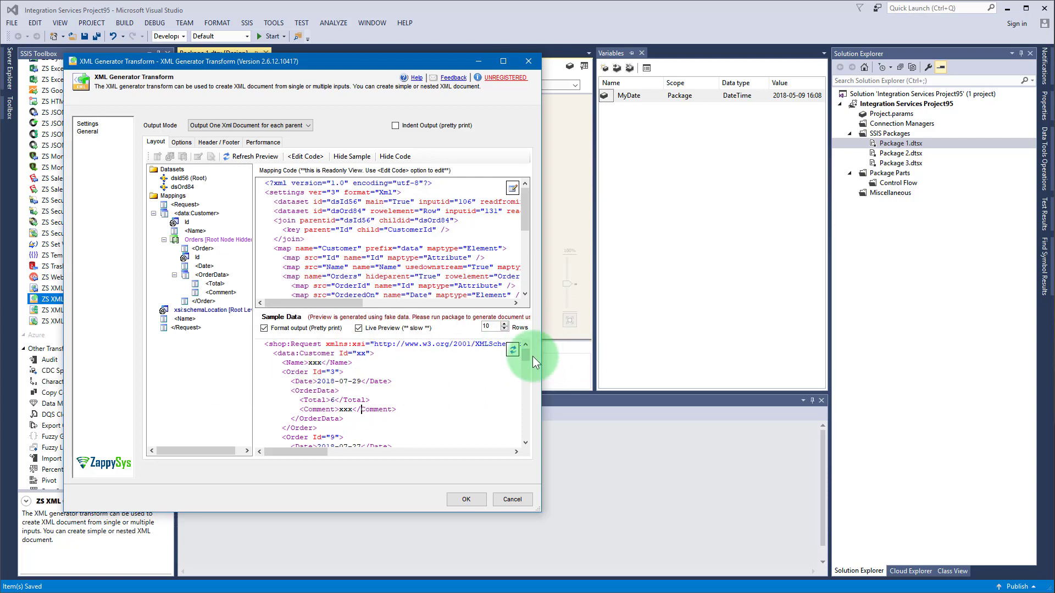
left_click_drag(526, 356, 515, 433)
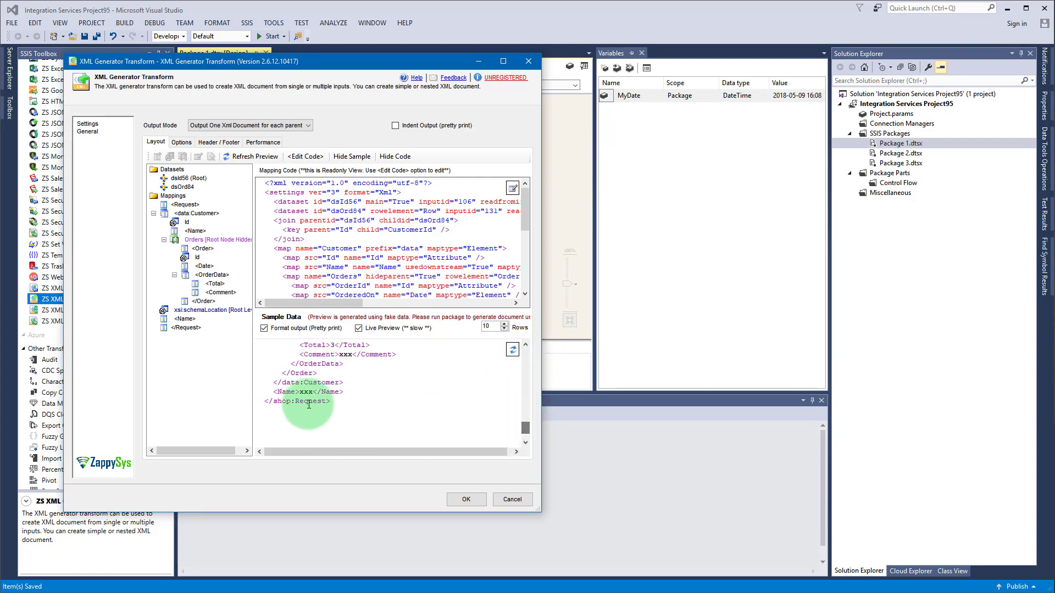
left_click_drag(273, 392, 345, 393)
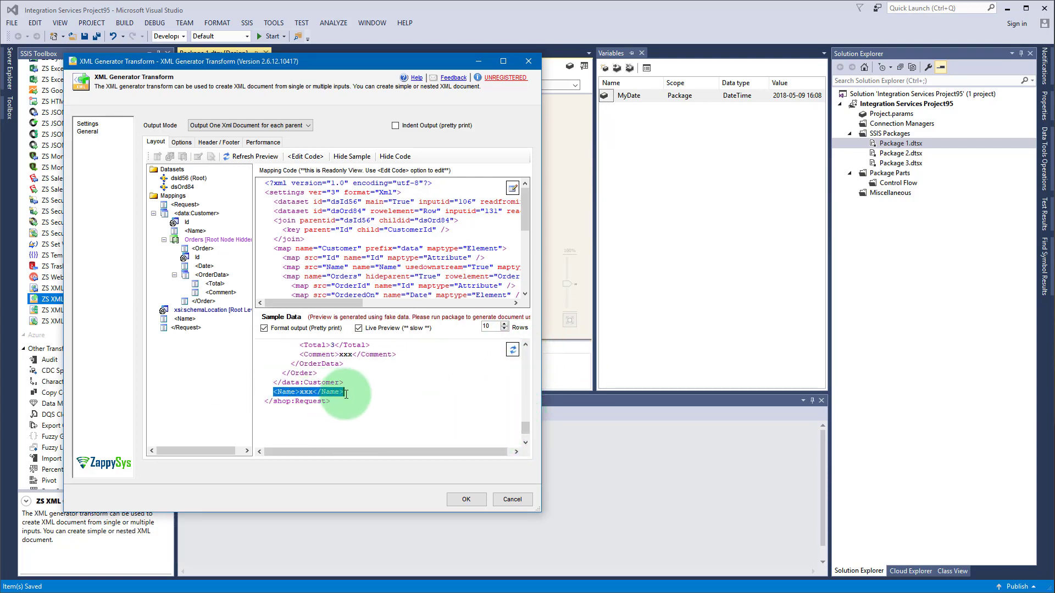
- Open the new root-level Name element for editing and reduce the height of its dialog
right_click(183, 319)
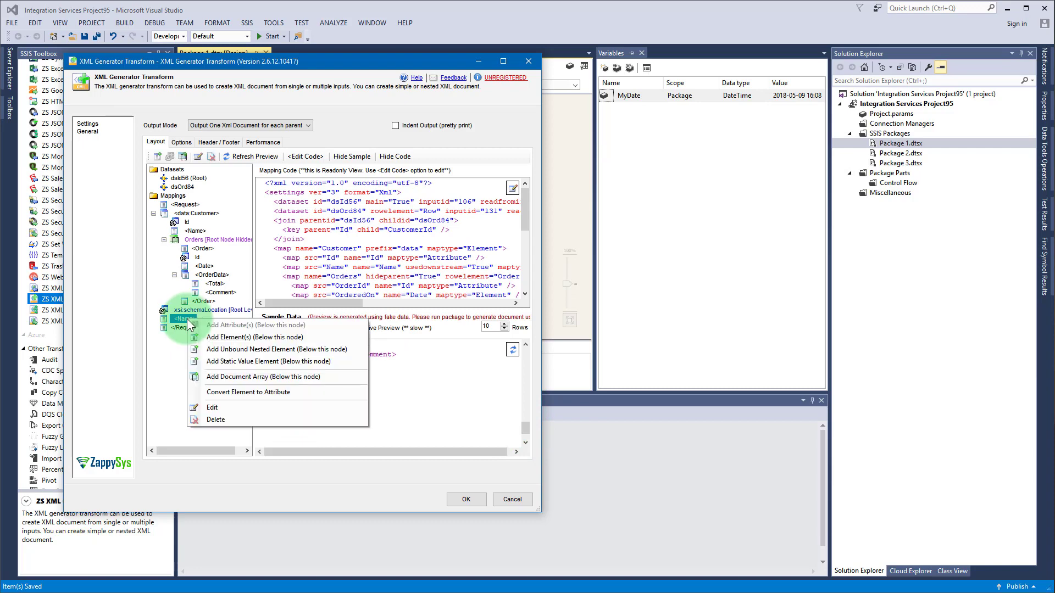
left_click(262, 407)
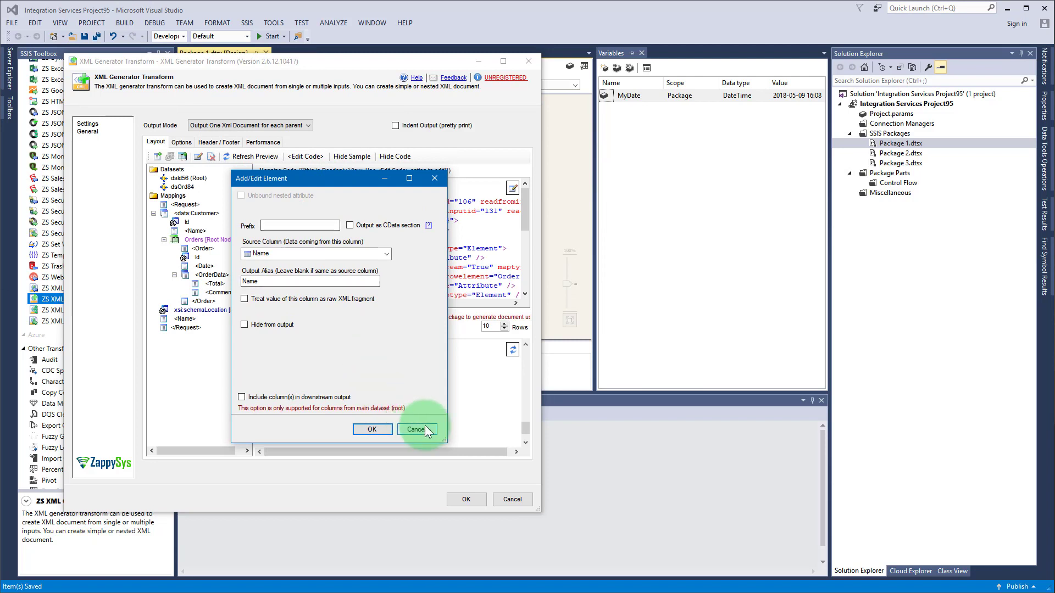
left_click_drag(442, 441, 448, 413)
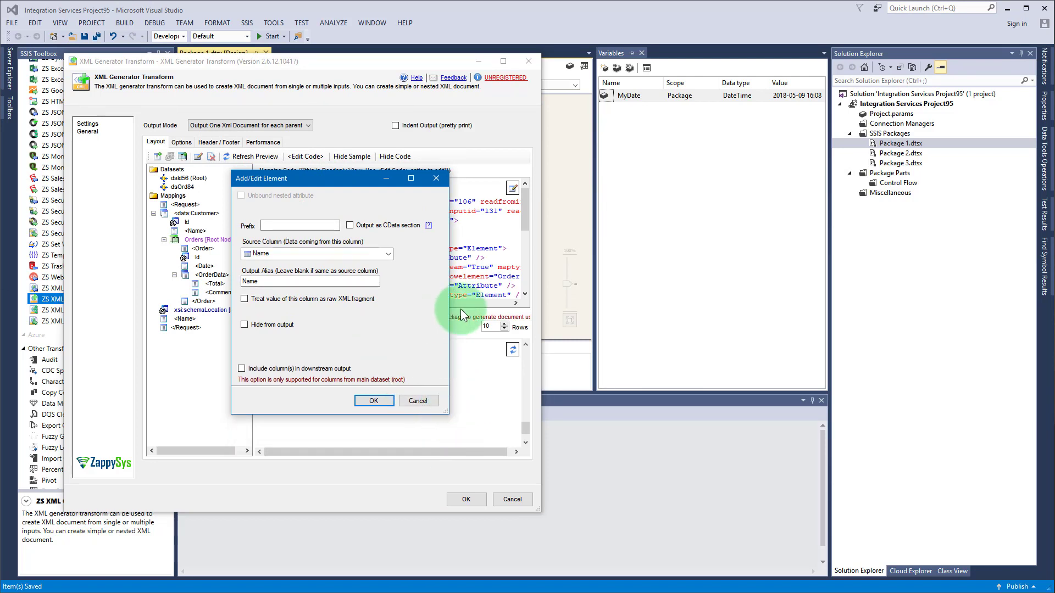
- Try the CData section output and raw XML fragment options on the root-level Name element, separately and together
left_click(389, 225)
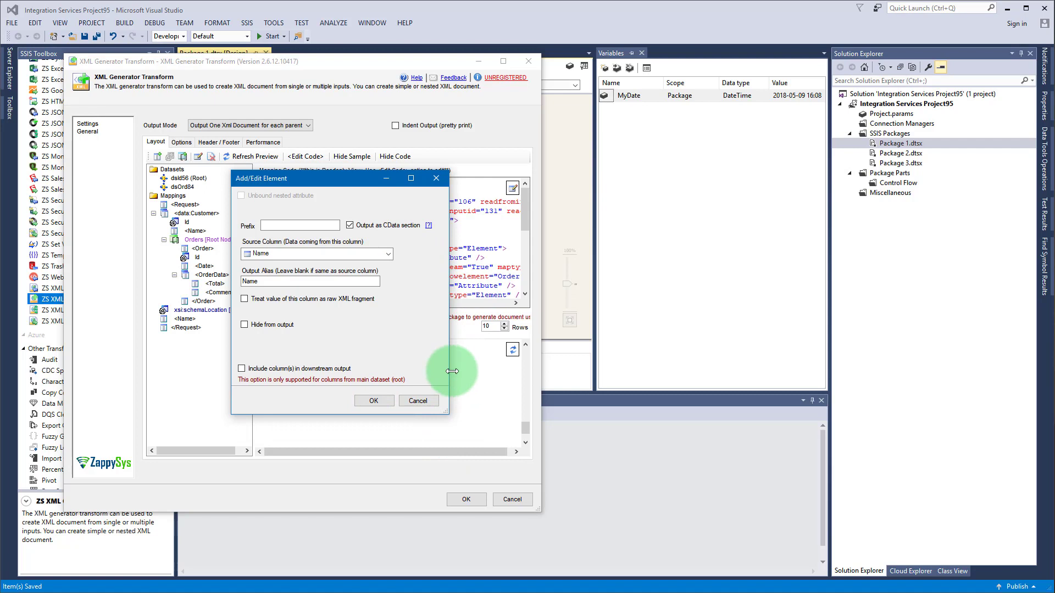
left_click(416, 228)
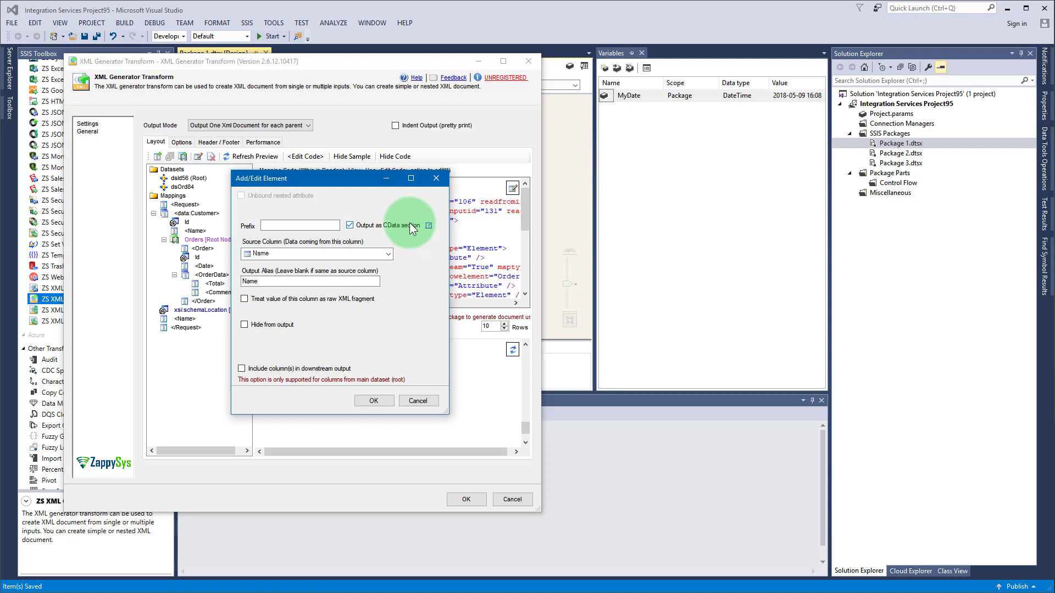
left_click(324, 301)
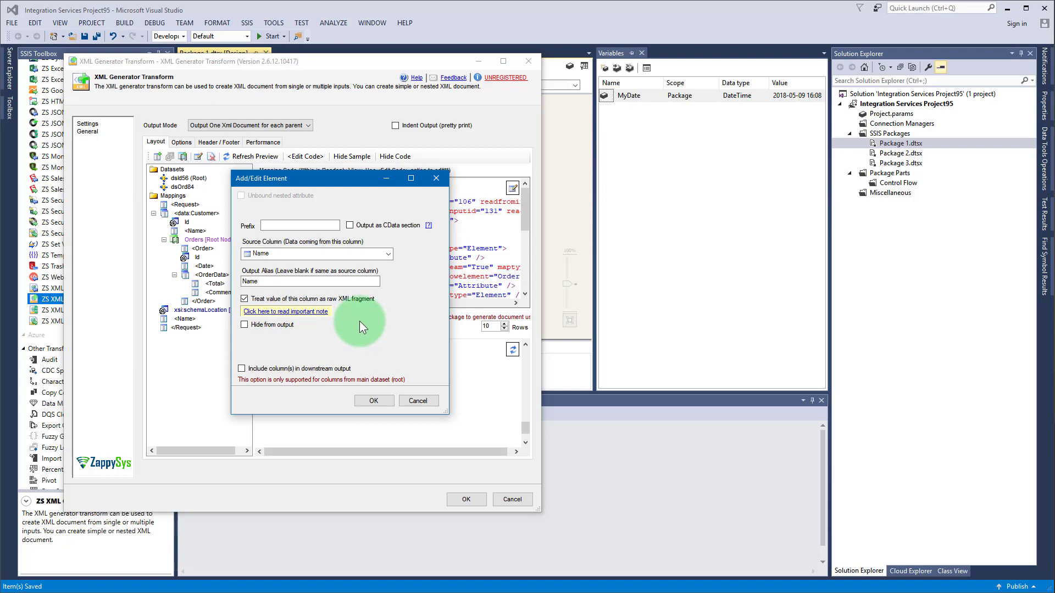
left_click(361, 298)
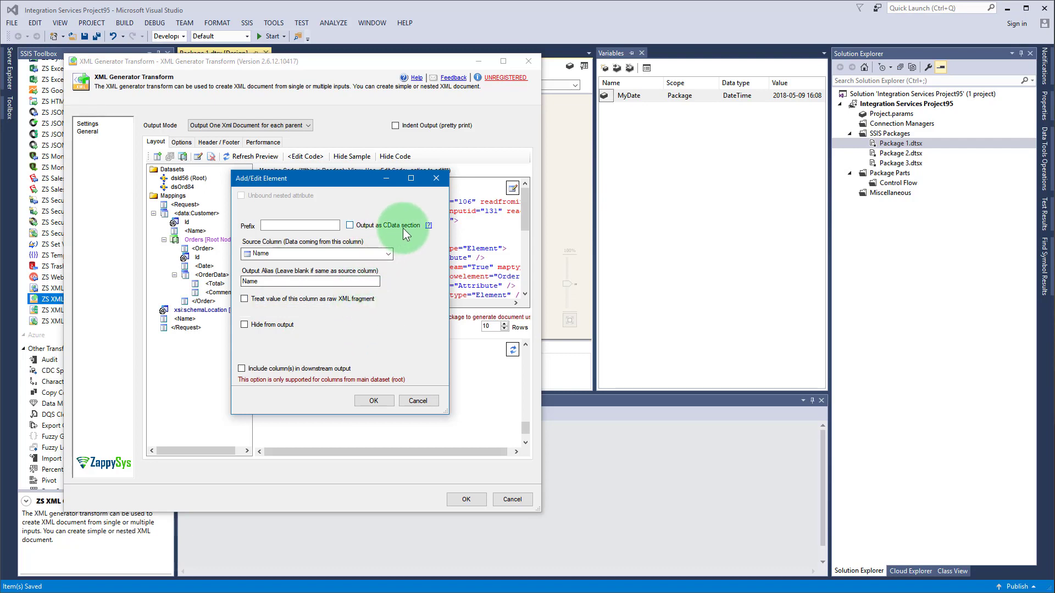
left_click(404, 228)
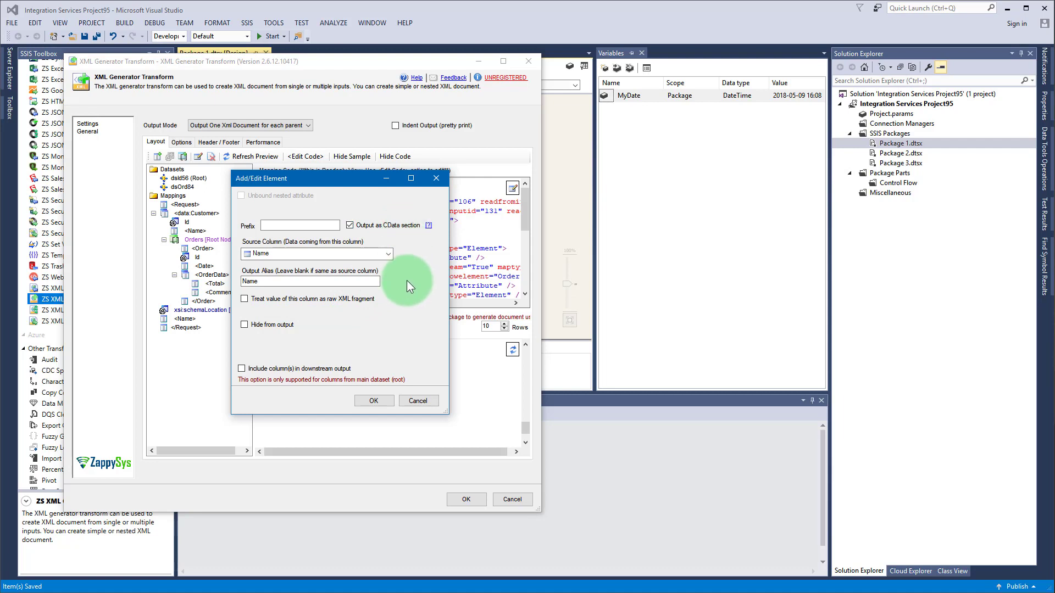
left_click(362, 299)
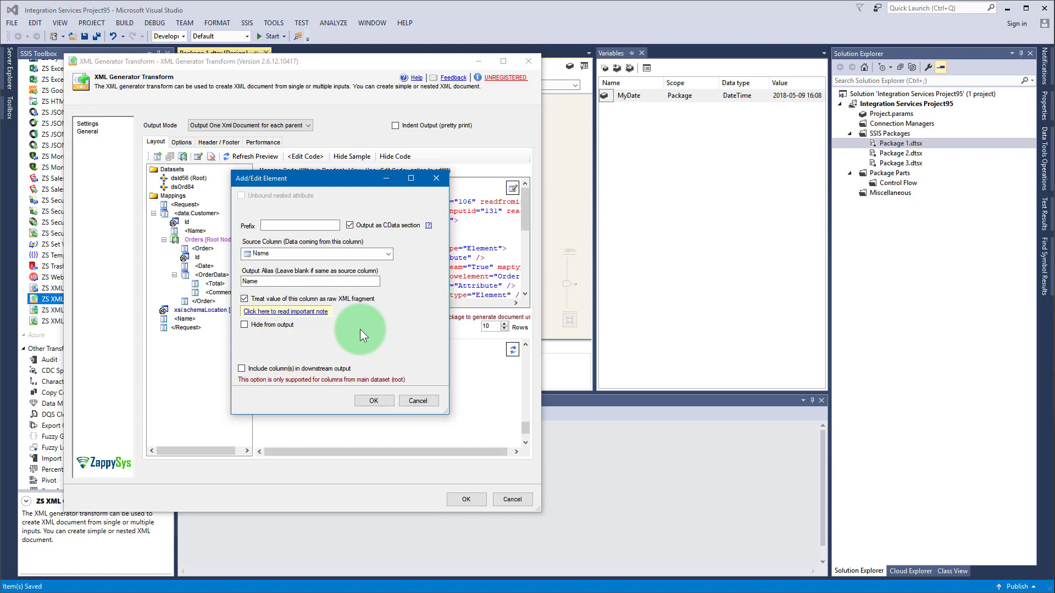
left_click(245, 299)
left_click(245, 300)
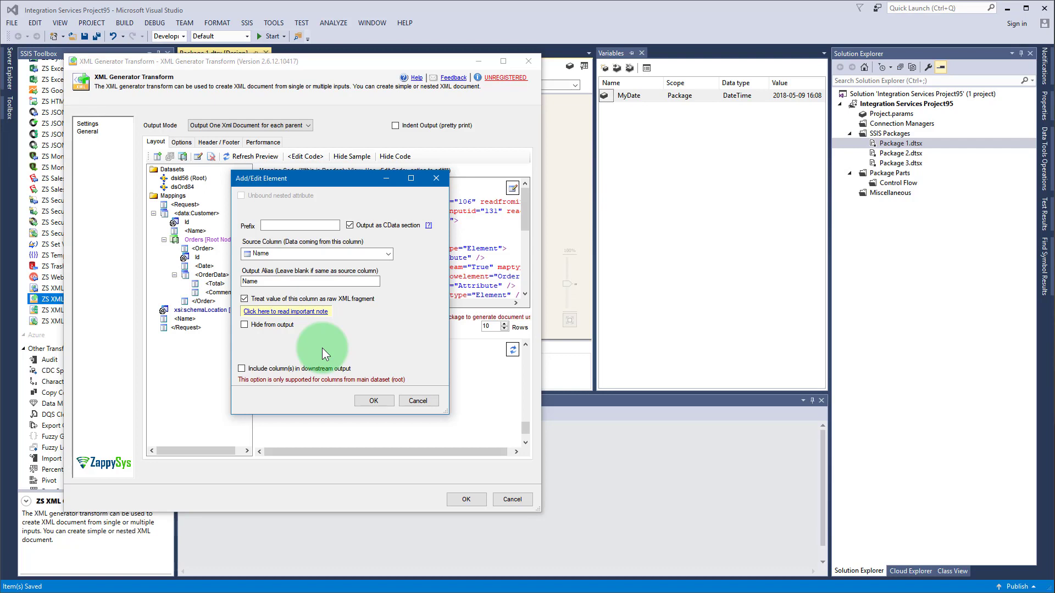
left_click(364, 300)
left_click(350, 225)
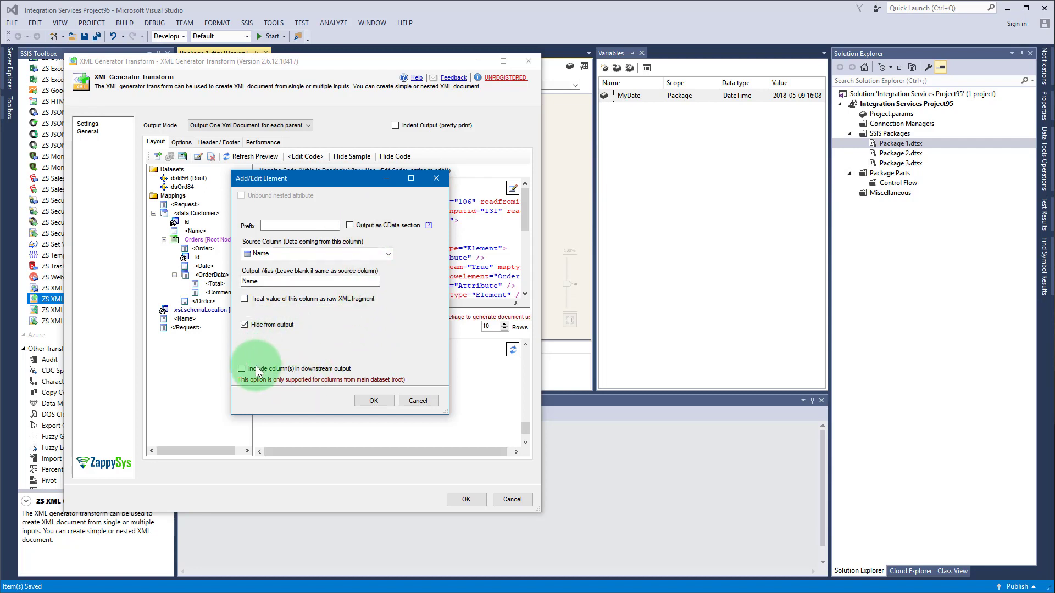
- Hide the root-level Name element from the output, include its column in the downstream output, and save the XML Generator Transform
left_click(283, 371)
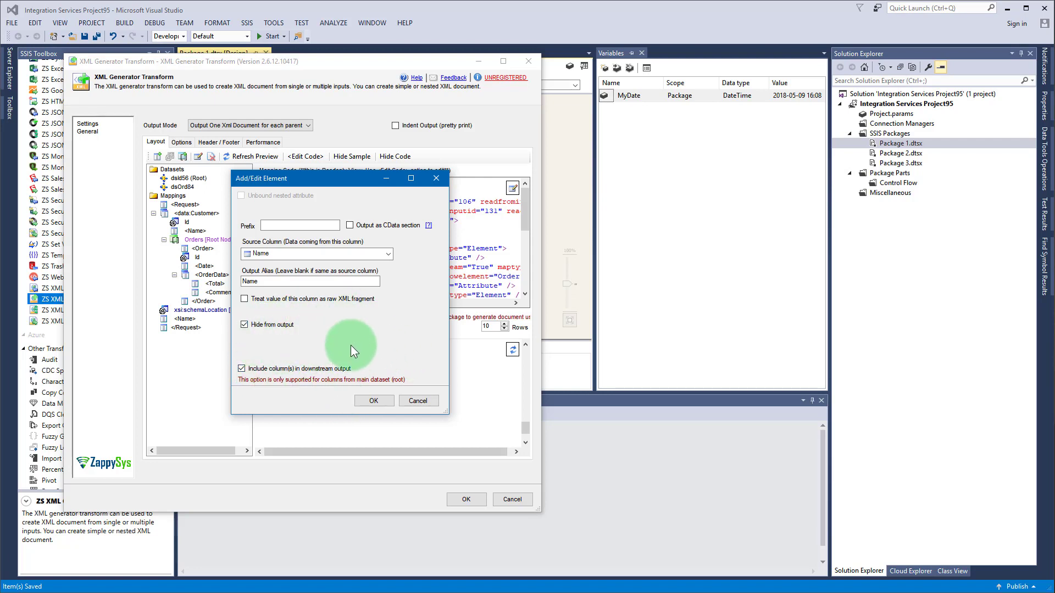
left_click(373, 399)
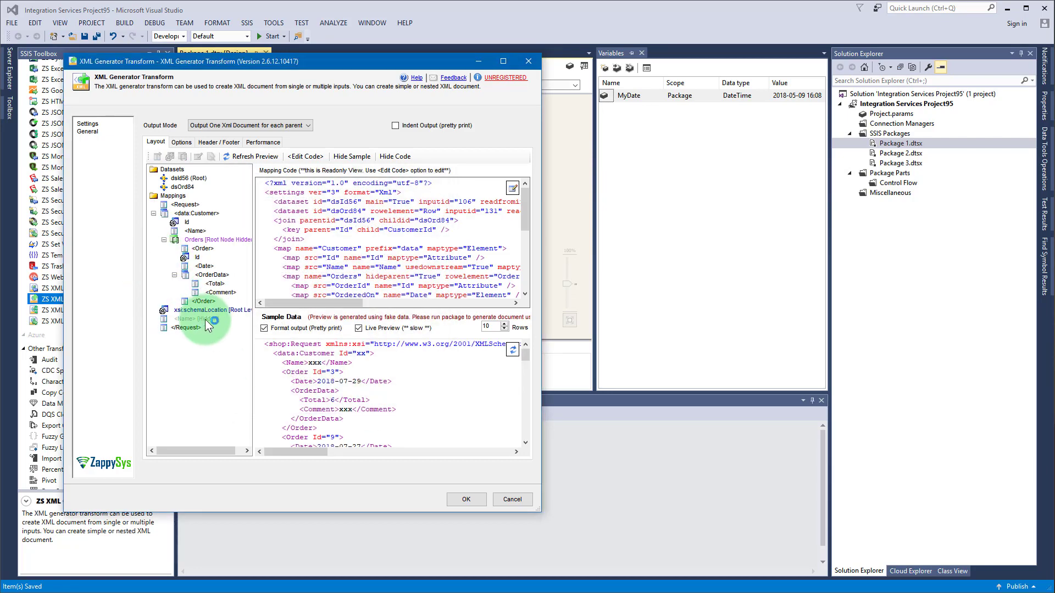
left_click(164, 239)
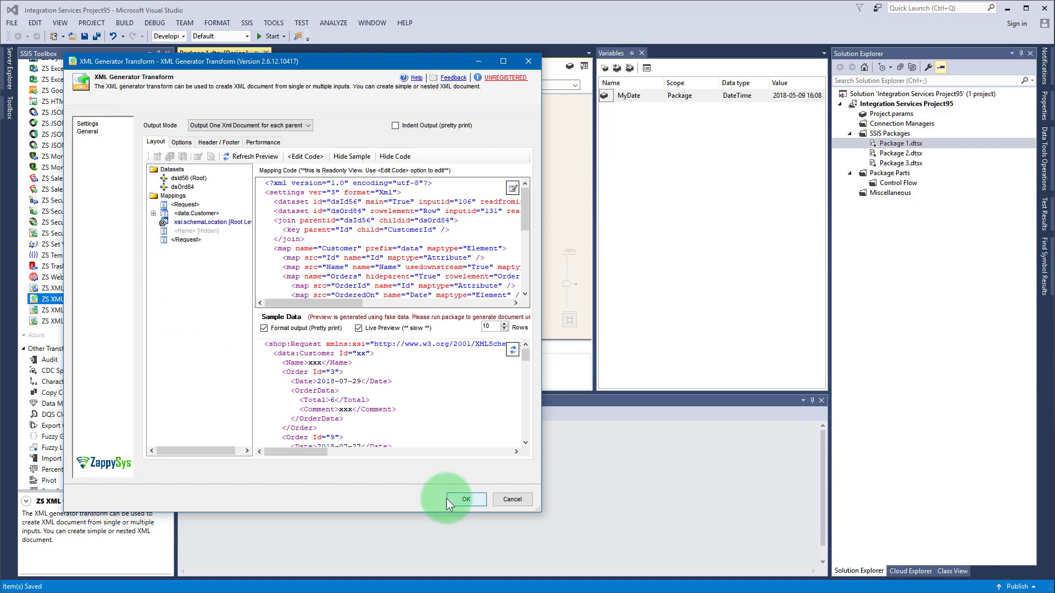
left_click(462, 499)
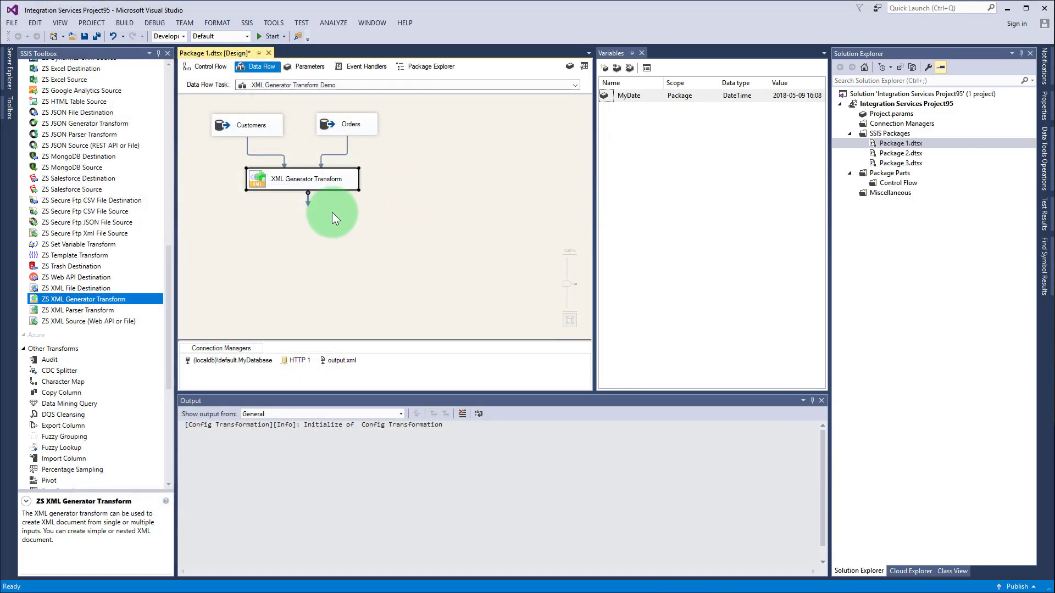
- Add a ZS Web API Destination below the XML Generator Transform and connect the transform's output to it
left_click(332, 212)
left_click_drag(55, 279, 248, 231)
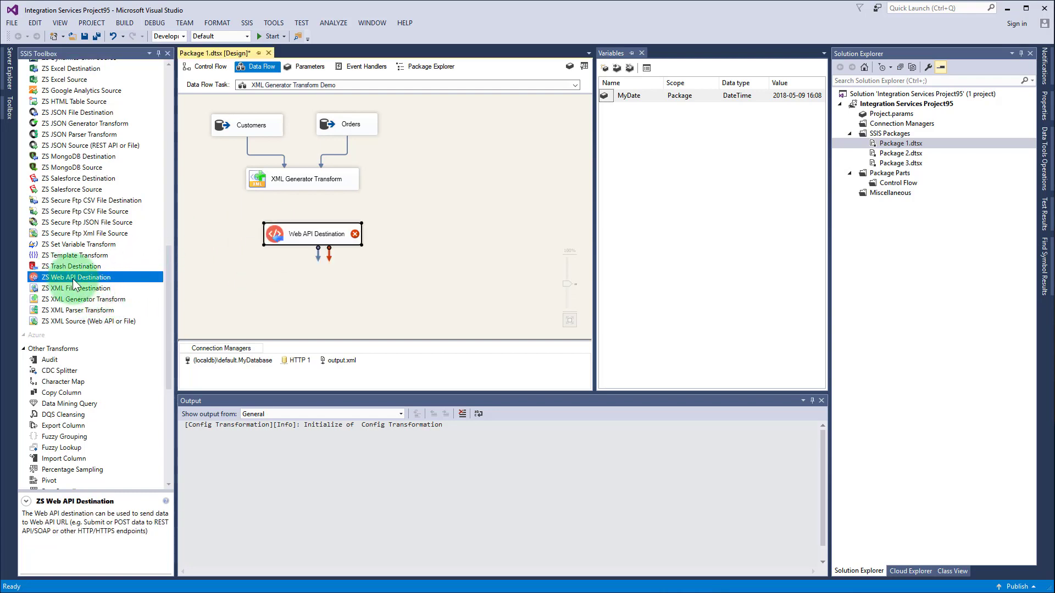
left_click_drag(338, 238, 299, 231)
left_click(302, 180)
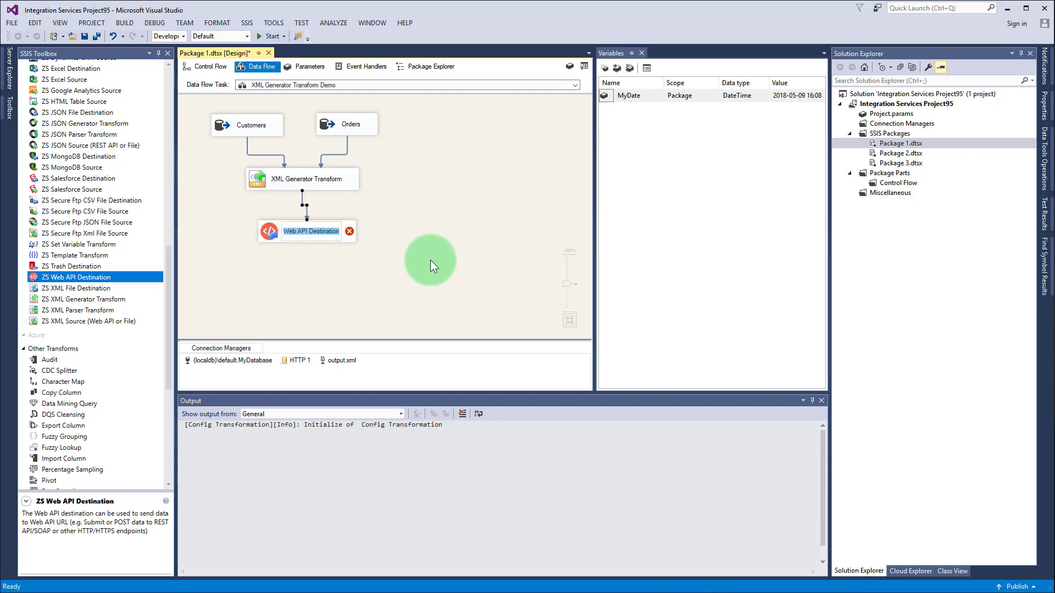
- Open the Web API Destination for editing and set its connection to HTTP 1
right_click(327, 230)
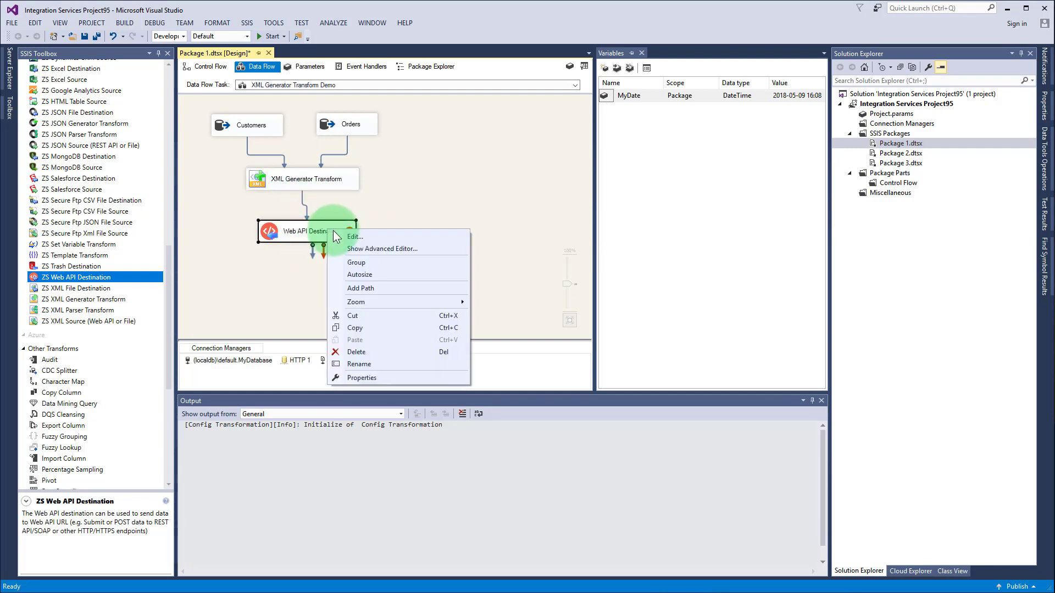
left_click(385, 237)
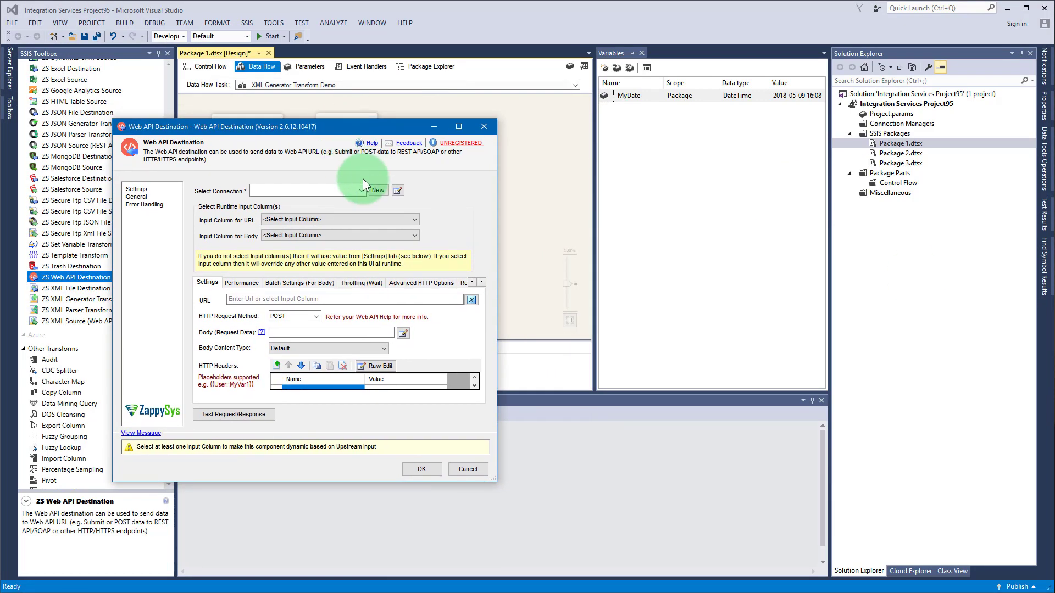
left_click(356, 191)
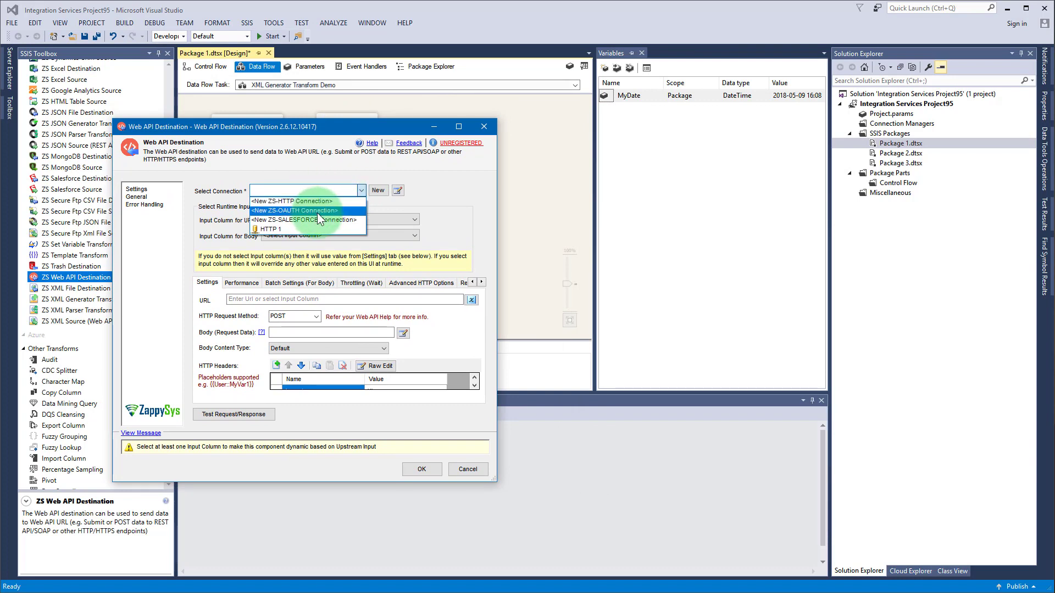
left_click(325, 229)
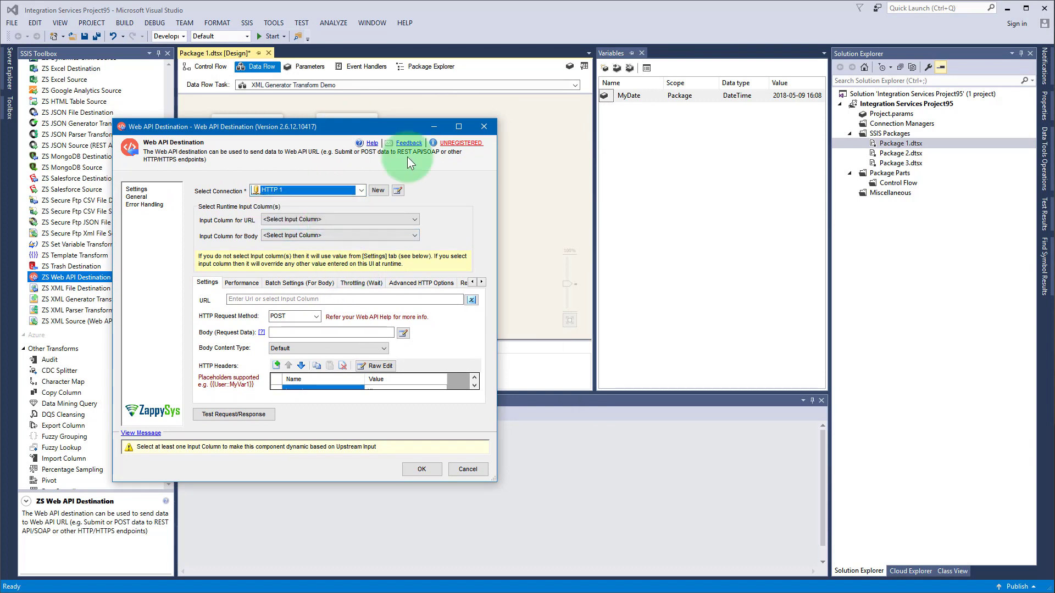
mouse_move(318, 131)
left_mouse_down()
mouse_move(380, 123)
mouse_move(313, 138)
left_mouse_up()
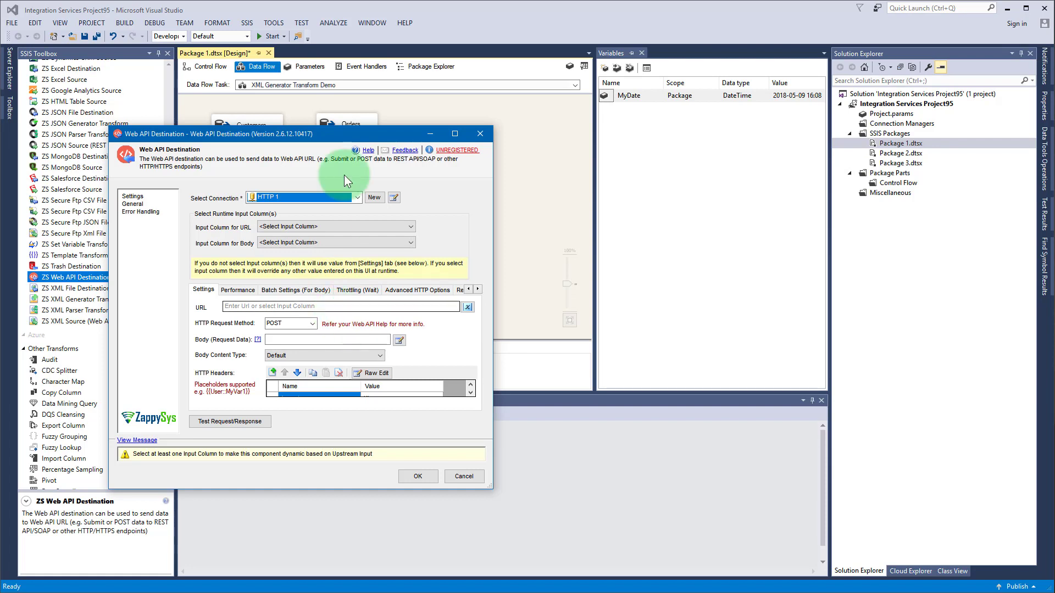
- Choose ZS_XML_OUT as the input column for the request body in the Web API Destination
left_click(325, 243)
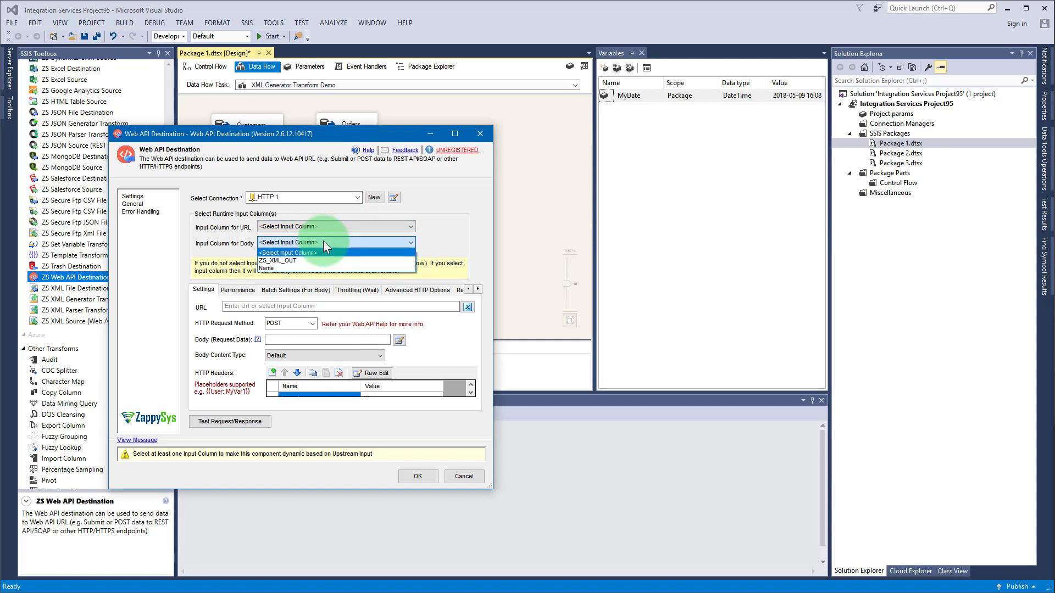
left_click(230, 246)
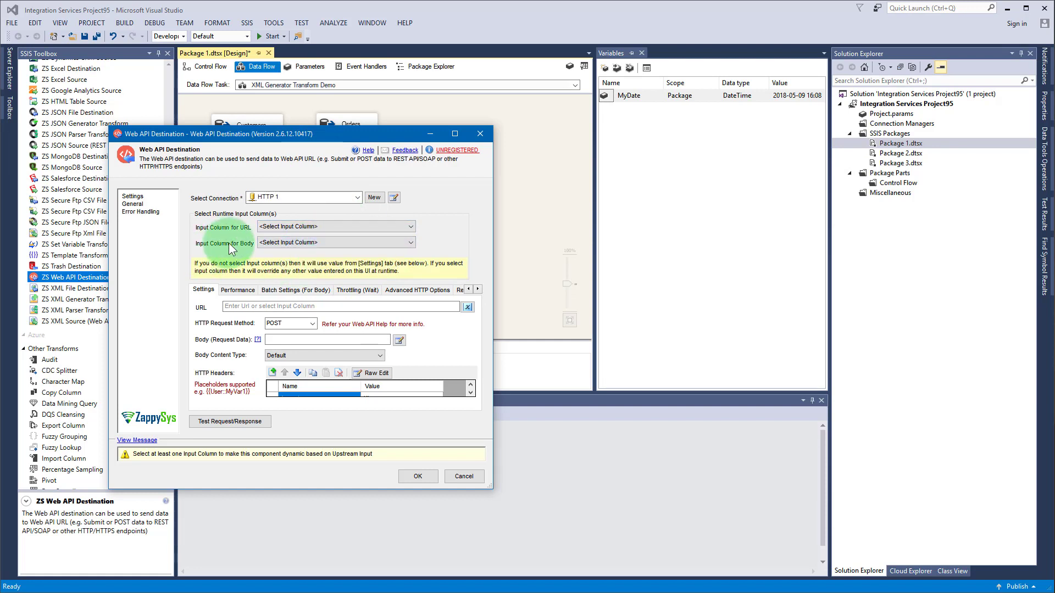
left_click(294, 247)
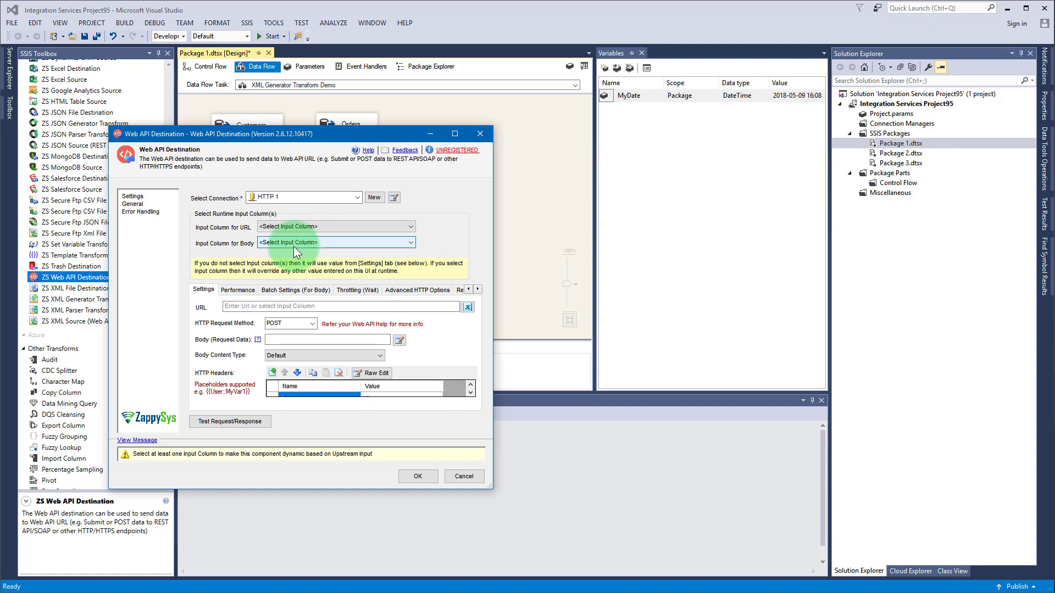
left_click(293, 246)
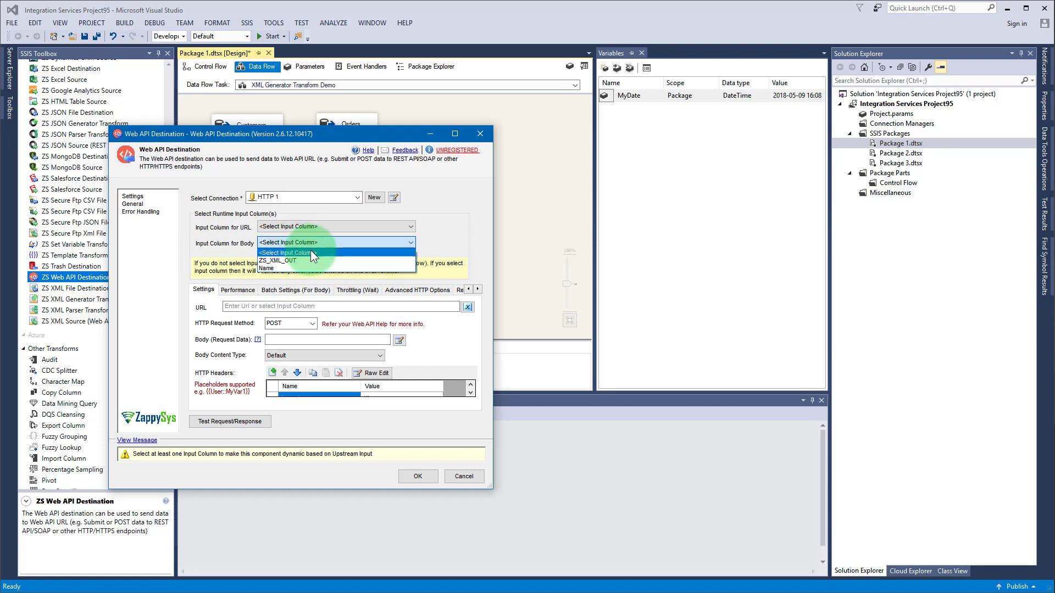
left_click(314, 261)
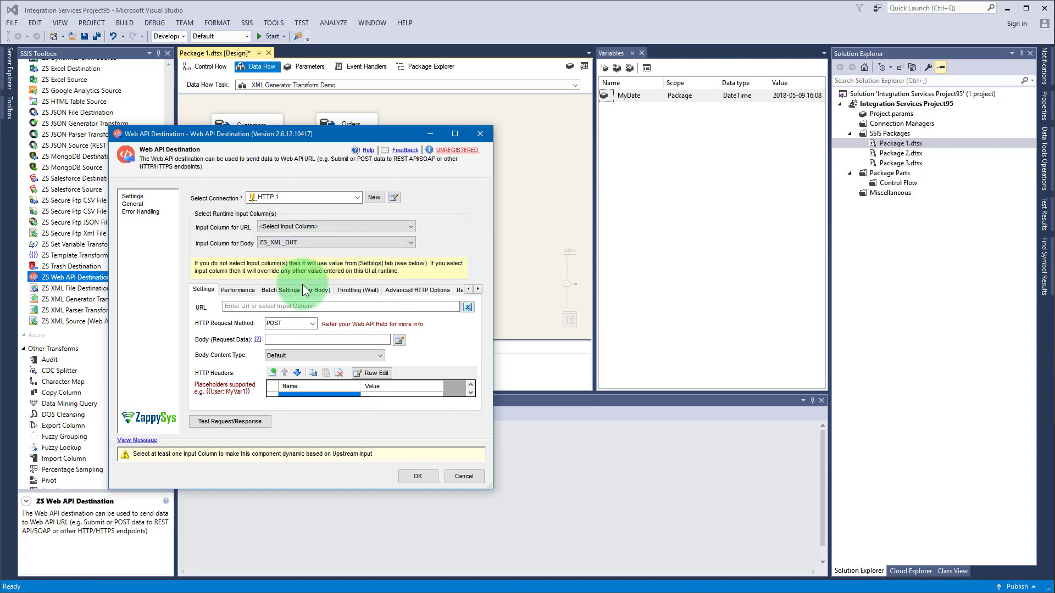
left_click(318, 248)
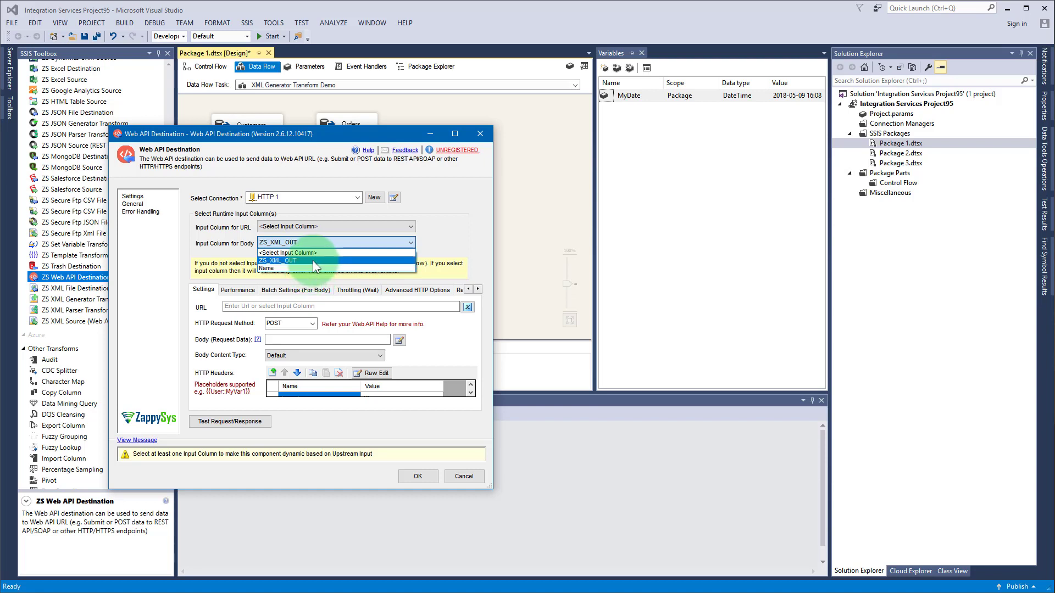
left_click(313, 261)
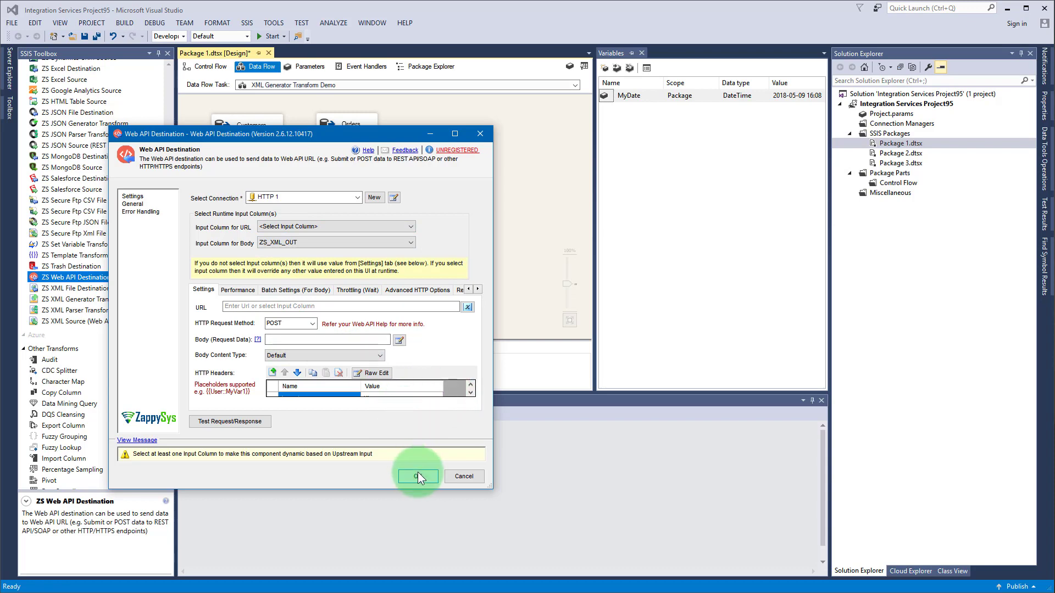
- Save the Web API Destination with POST as its HTTP request method and align it beneath the XML Generator Transform
left_click(292, 324)
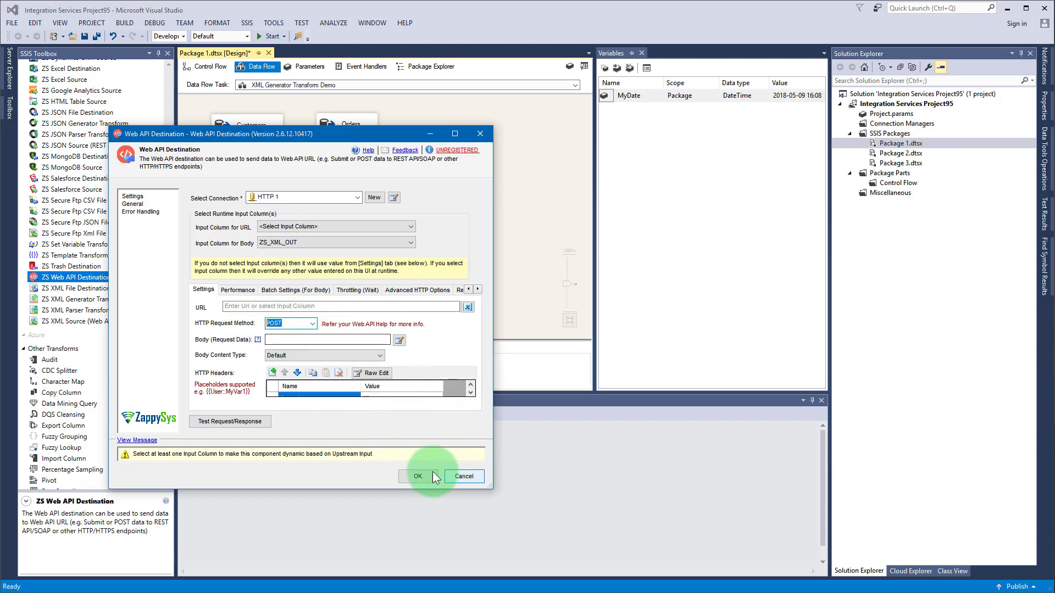
left_click(418, 476)
left_click(311, 230)
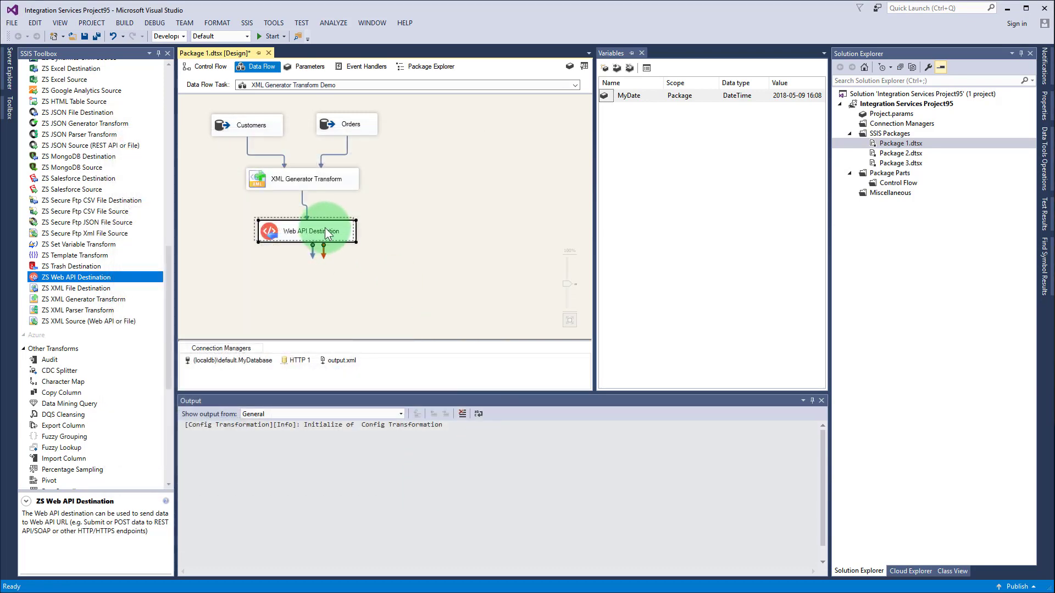
left_click(433, 269)
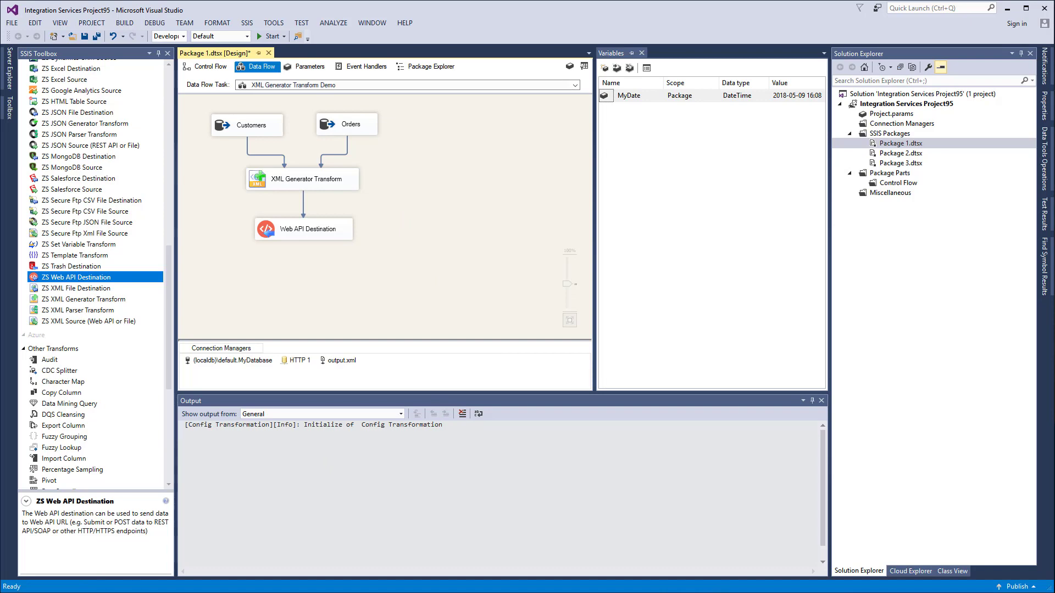
- Switch to Fiddler, pause traffic capturing, and enable Capture HTTPS CONNECTS with Decrypt HTTPS traffic in the options
key("alt+Tab")
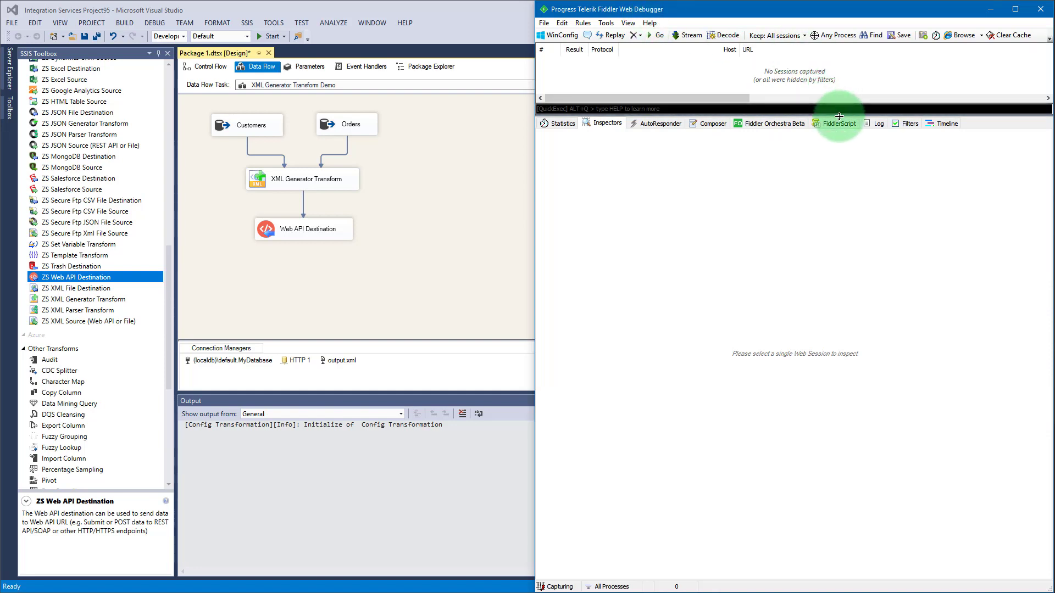
left_click_drag(839, 116, 844, 124)
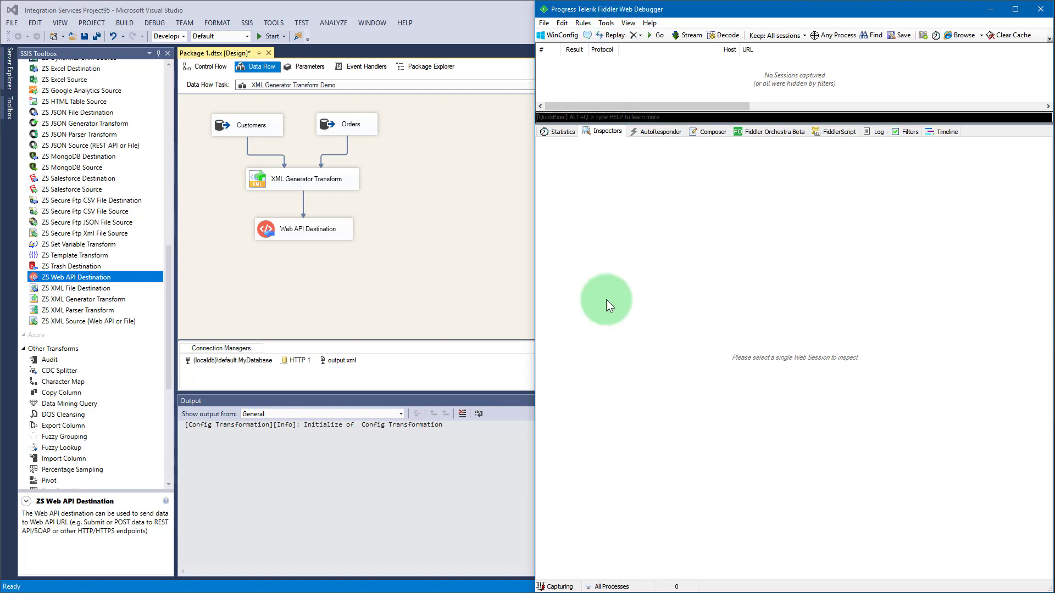
left_click(558, 586)
left_click(604, 26)
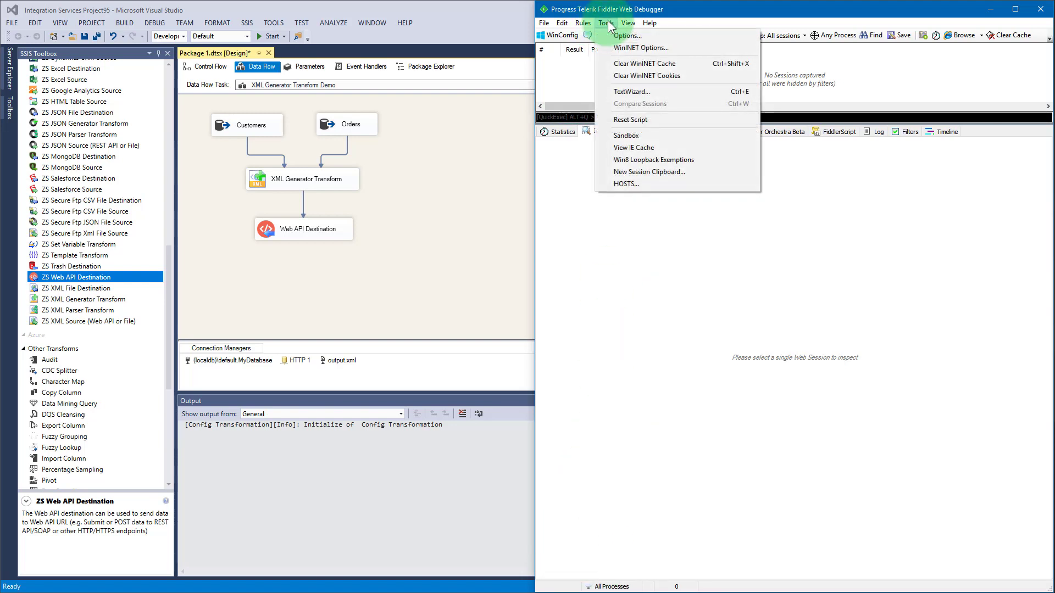
left_click(622, 36)
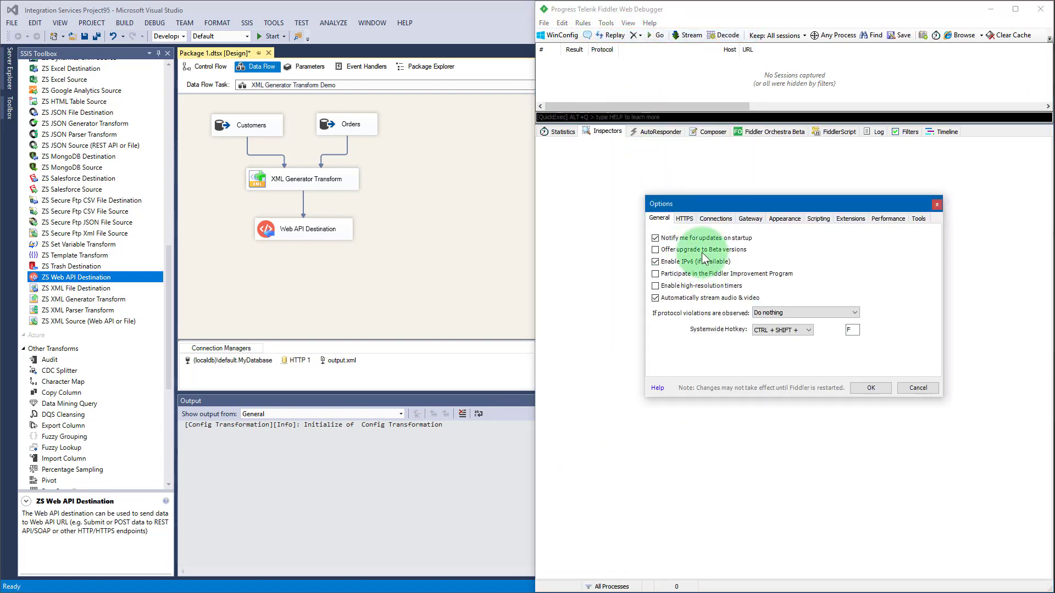
left_click(688, 220)
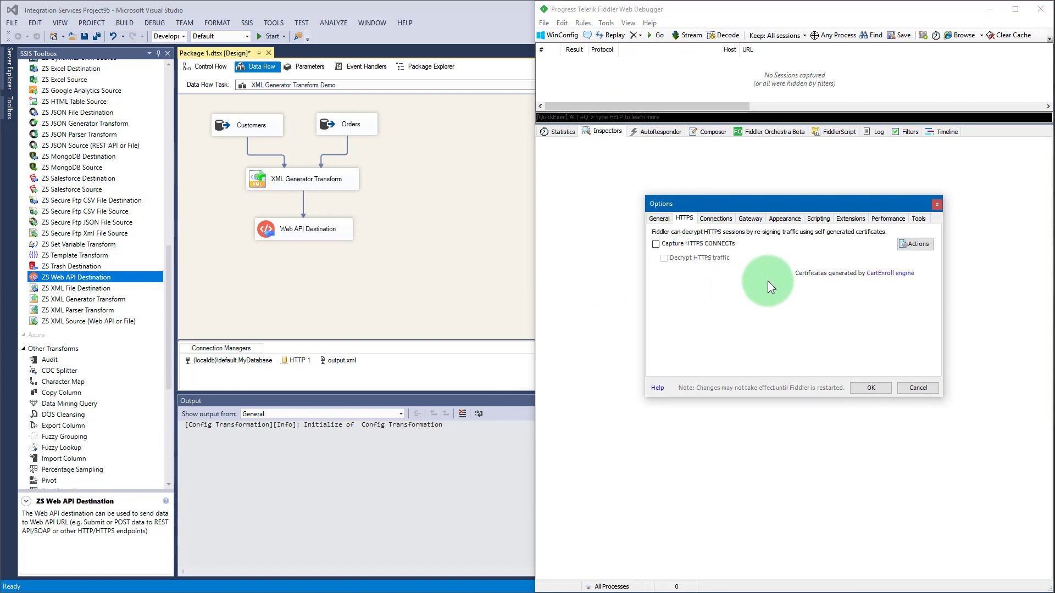
left_click(723, 245)
left_click(715, 263)
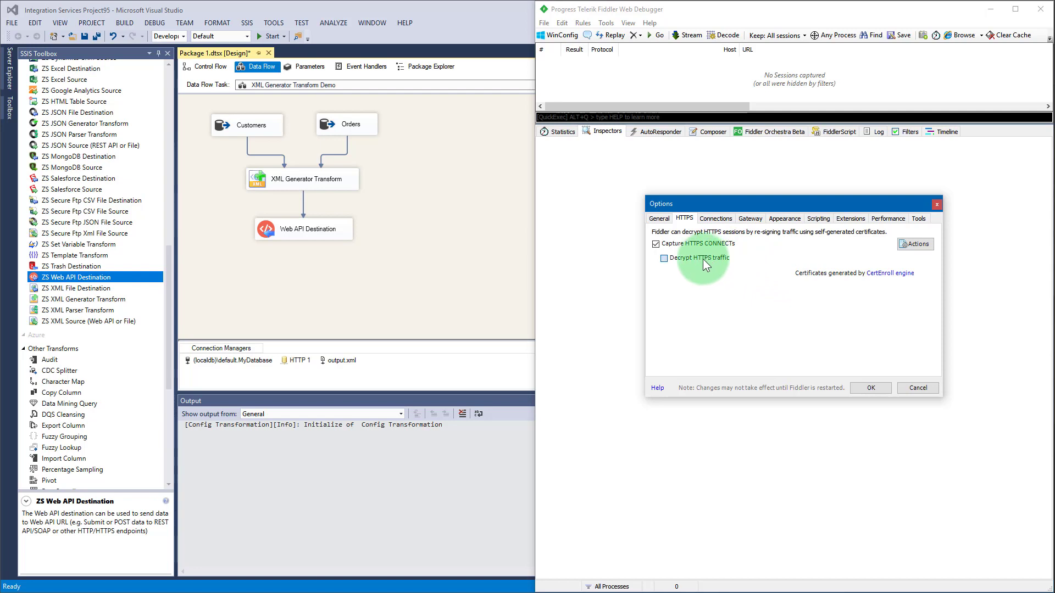
left_click(867, 389)
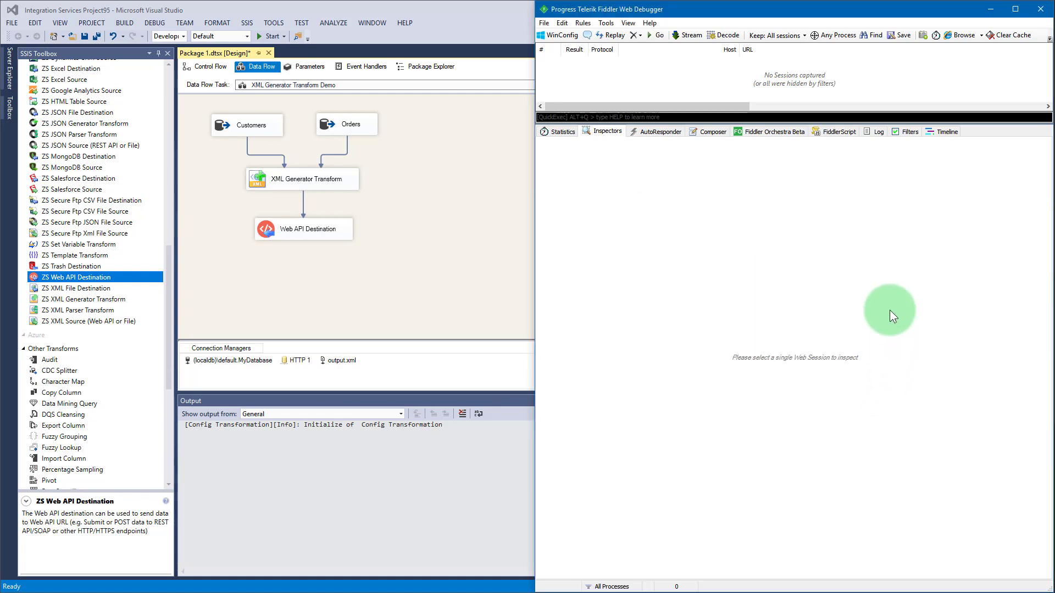
- Resume traffic capturing in Fiddler and check that the Capture Traffic setting is on
left_click(553, 586)
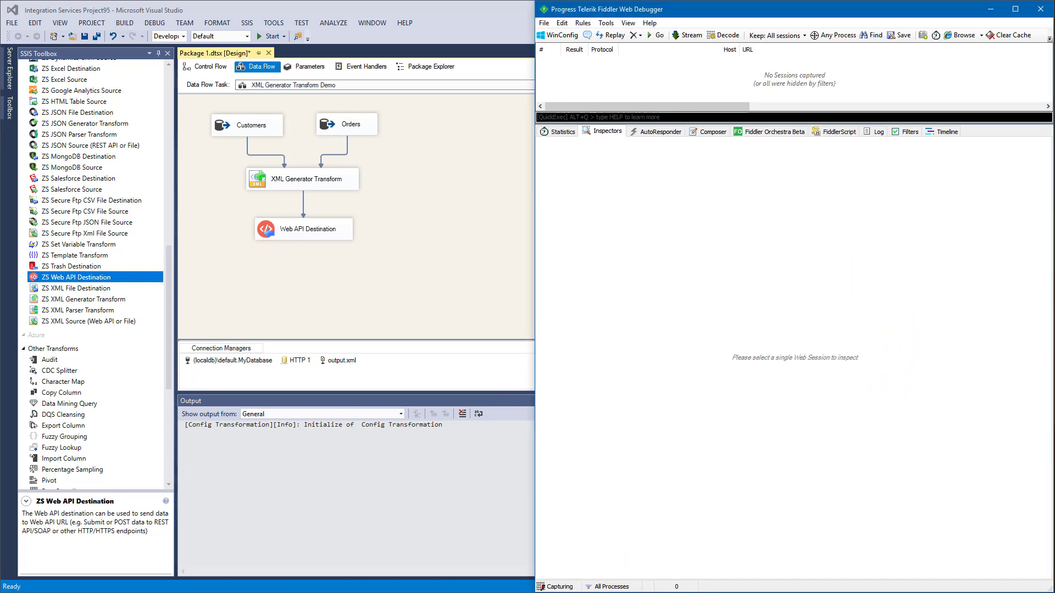
left_click(546, 26)
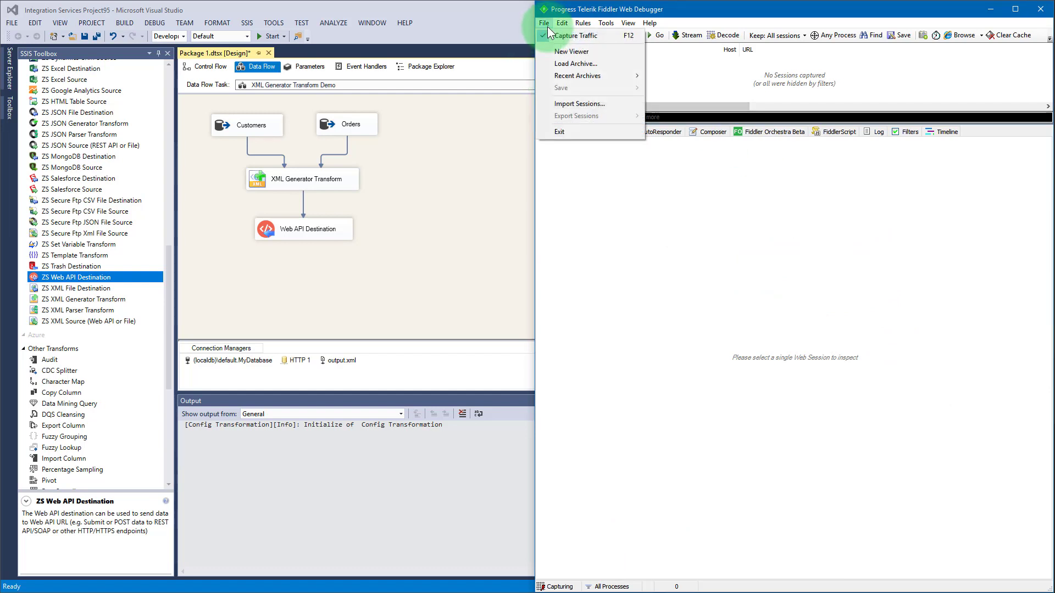
left_click(608, 210)
- Switch back to Visual Studio and execute the XML Generator Transform Demo data flow task
left_click(416, 288)
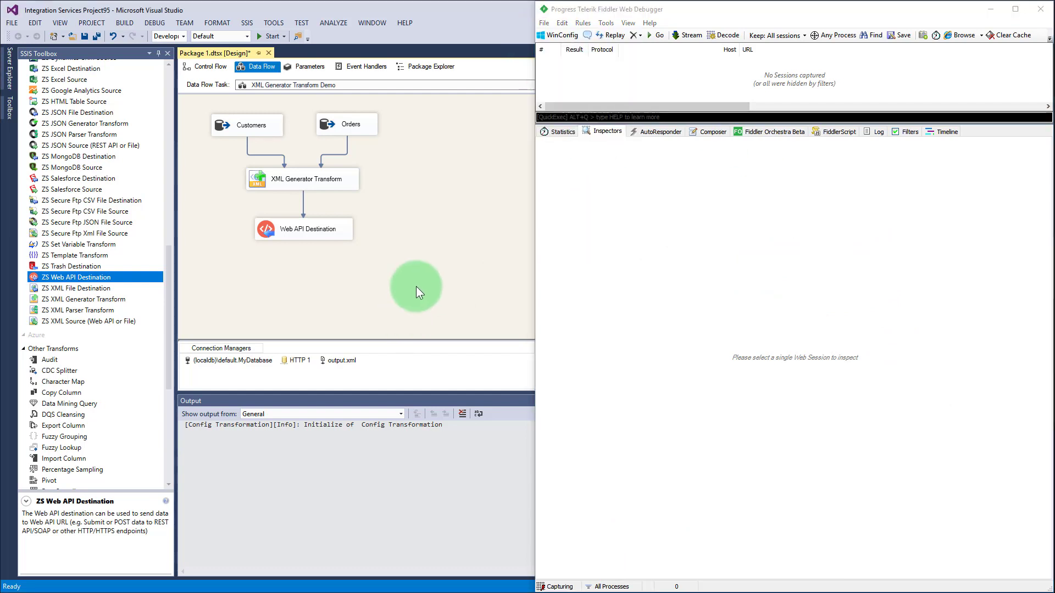
right_click(427, 228)
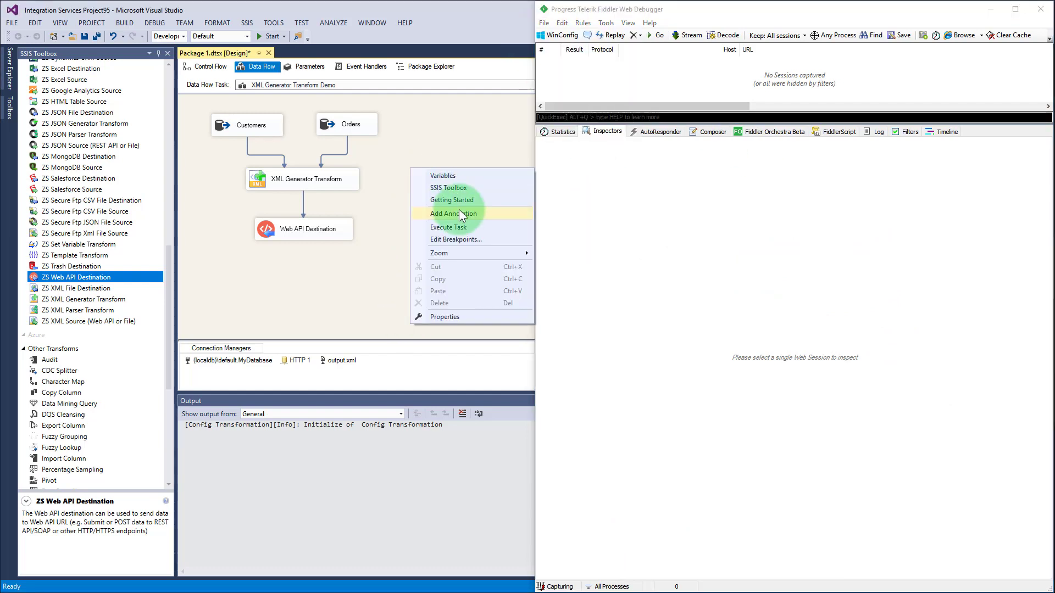
left_click(475, 226)
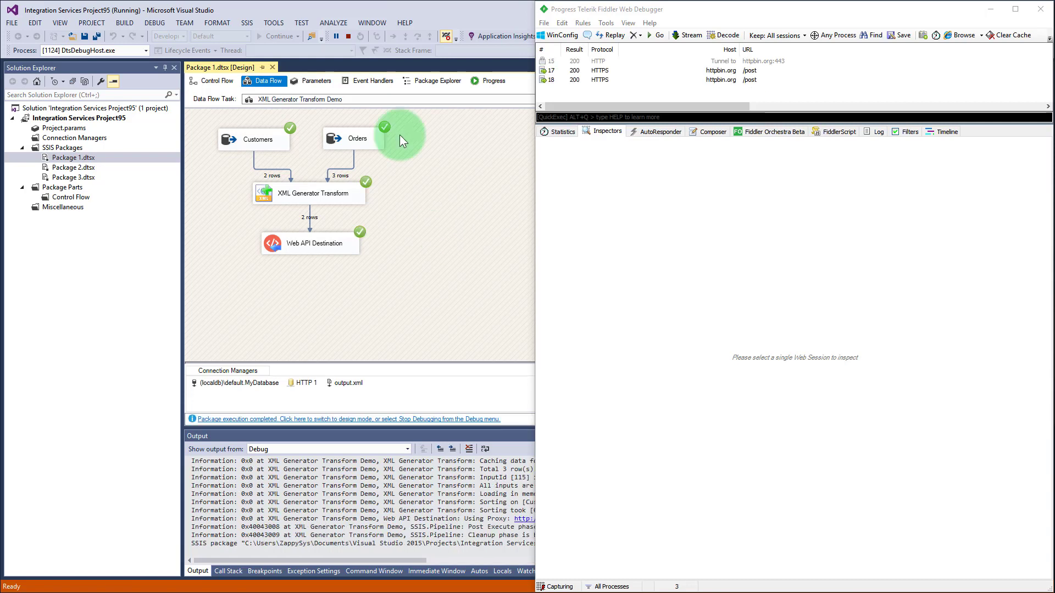
- Inspect the first captured httpbin.org /post request in Fiddler, showing its body in SyntaxView formatted as XML
left_click(723, 72)
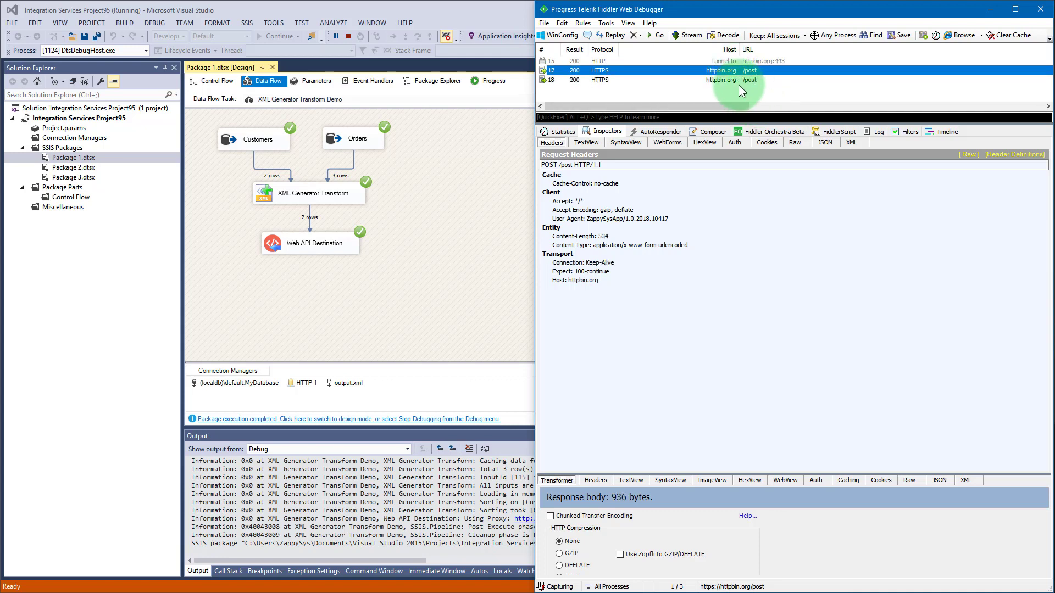
left_click(615, 134)
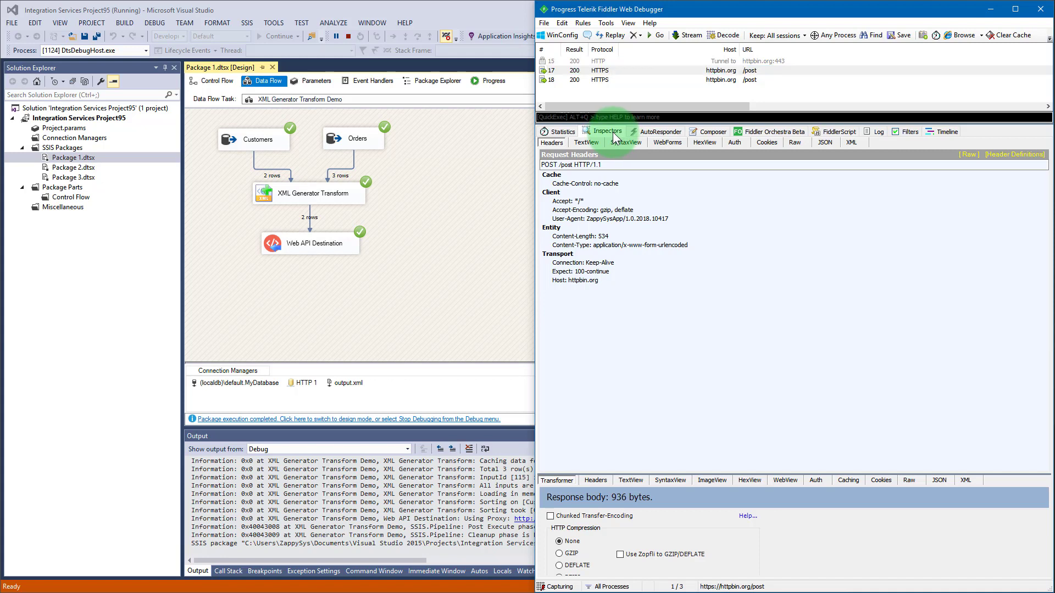
left_click(560, 144)
left_click(618, 142)
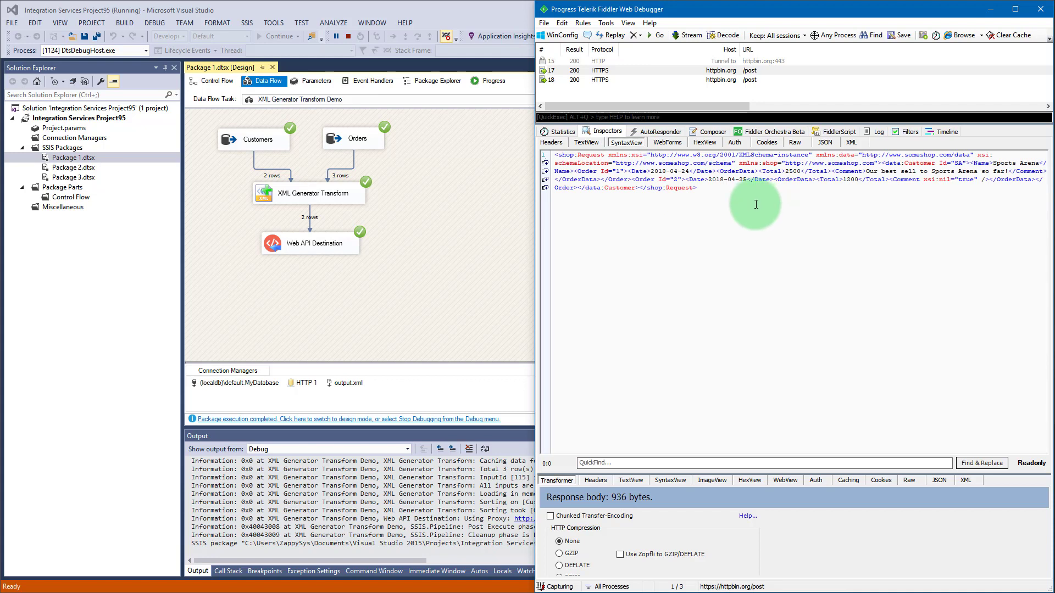
right_click(709, 199)
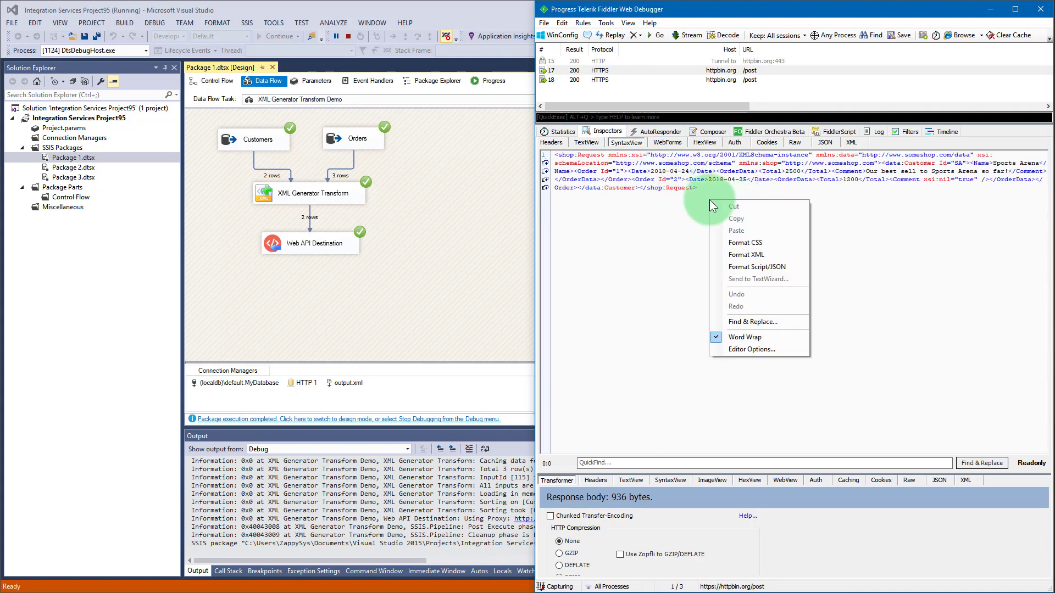
left_click(788, 254)
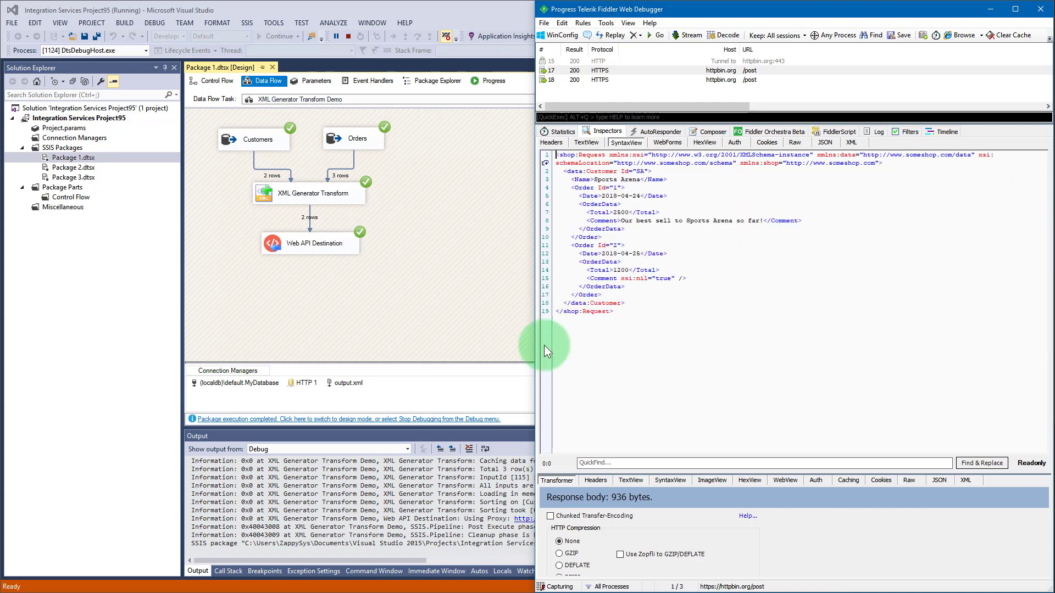
- Open expected-result.xml in Visual Studio Code and compare its first customer block (Id "SA") with the captured request's XML in Fiddler
key("alt+Tab")
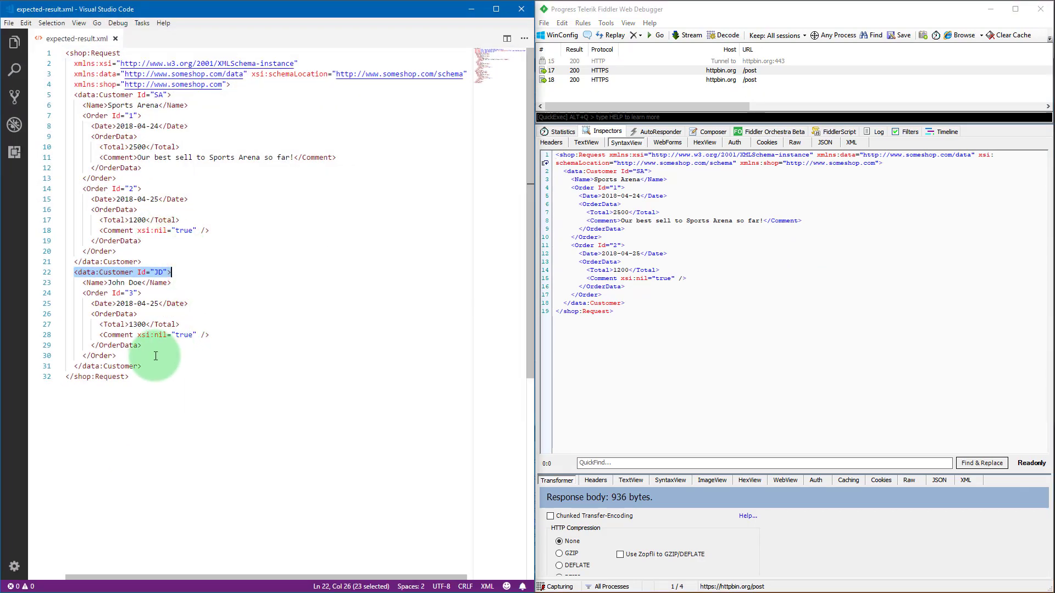
left_click(196, 359)
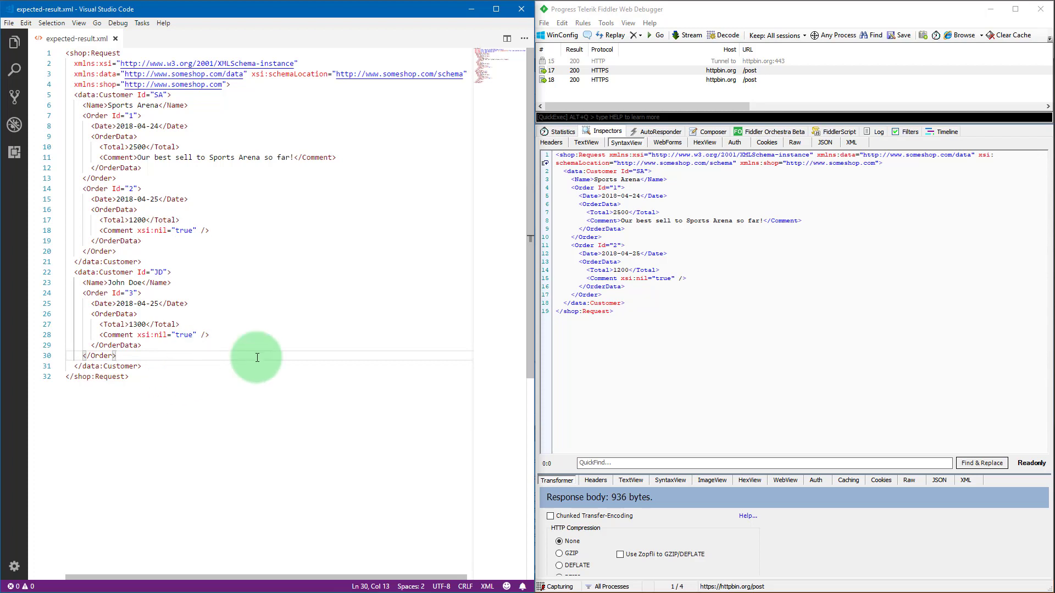
left_click(568, 172)
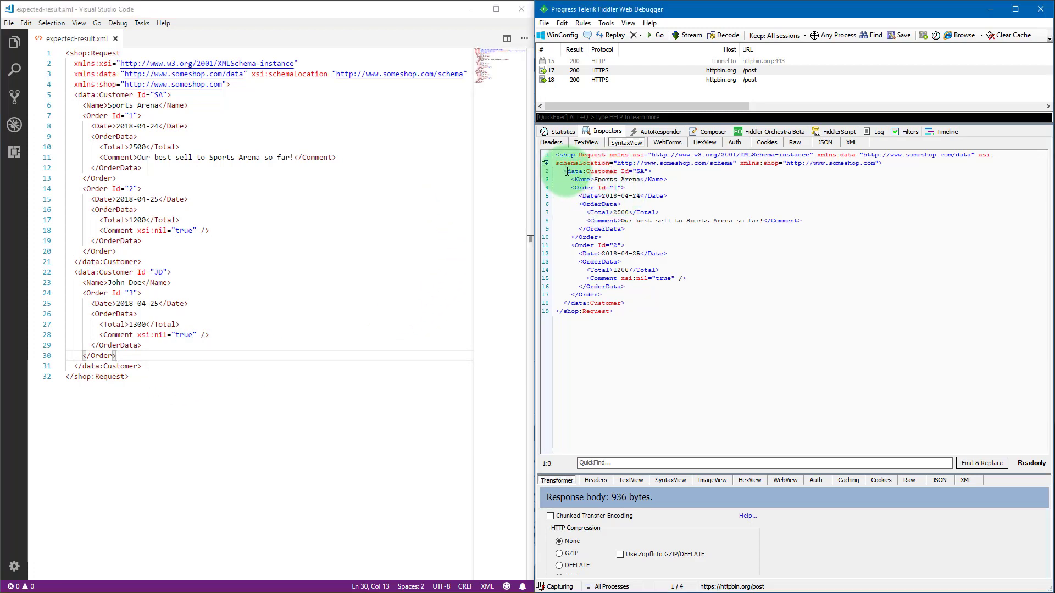
left_click(640, 195)
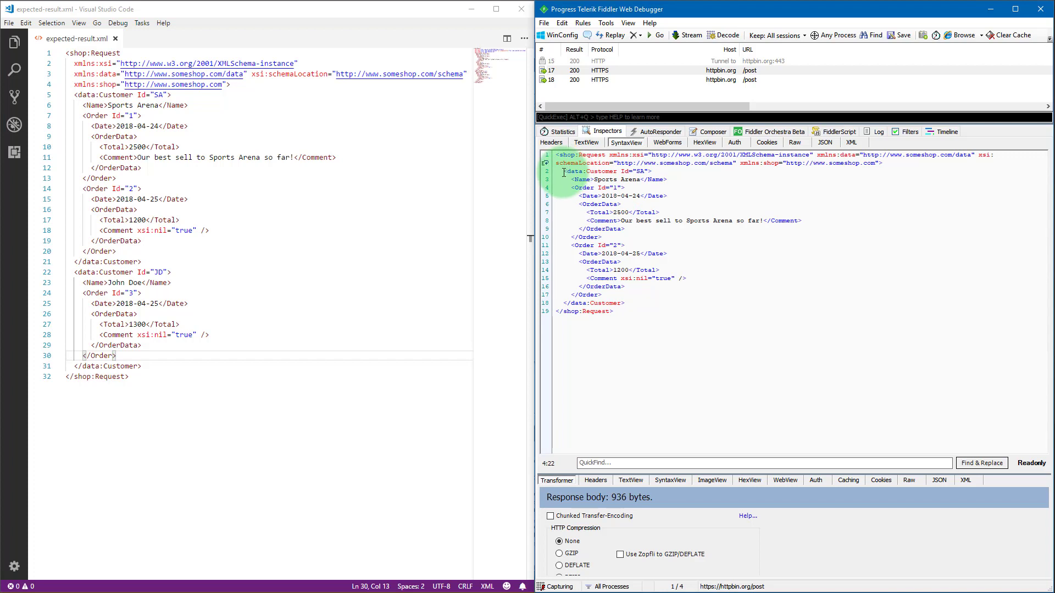
left_click_drag(556, 188, 666, 294)
left_click(638, 196)
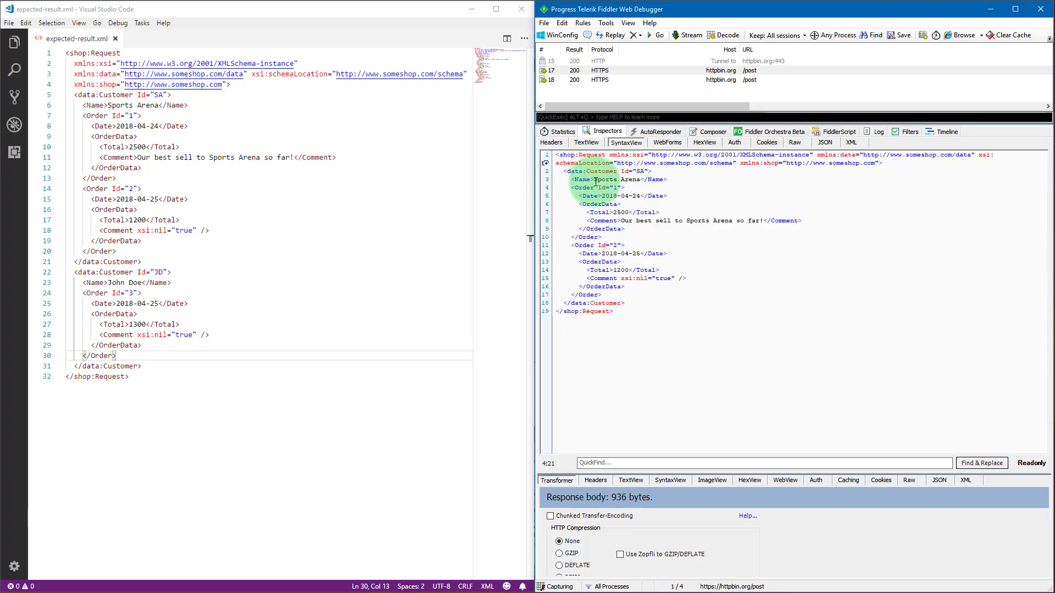
left_click_drag(594, 181, 640, 182)
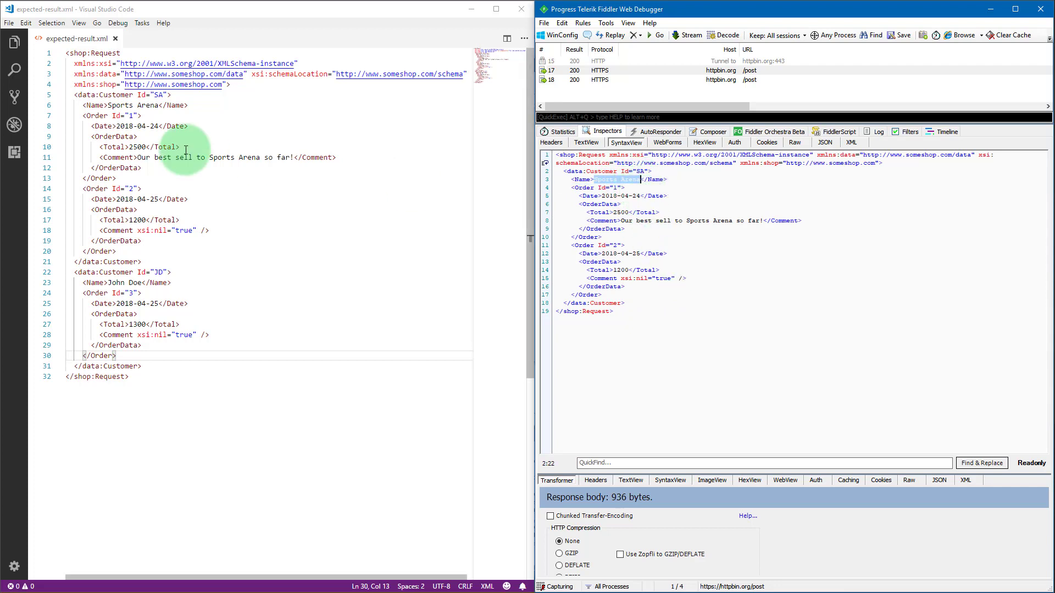
left_click(80, 105)
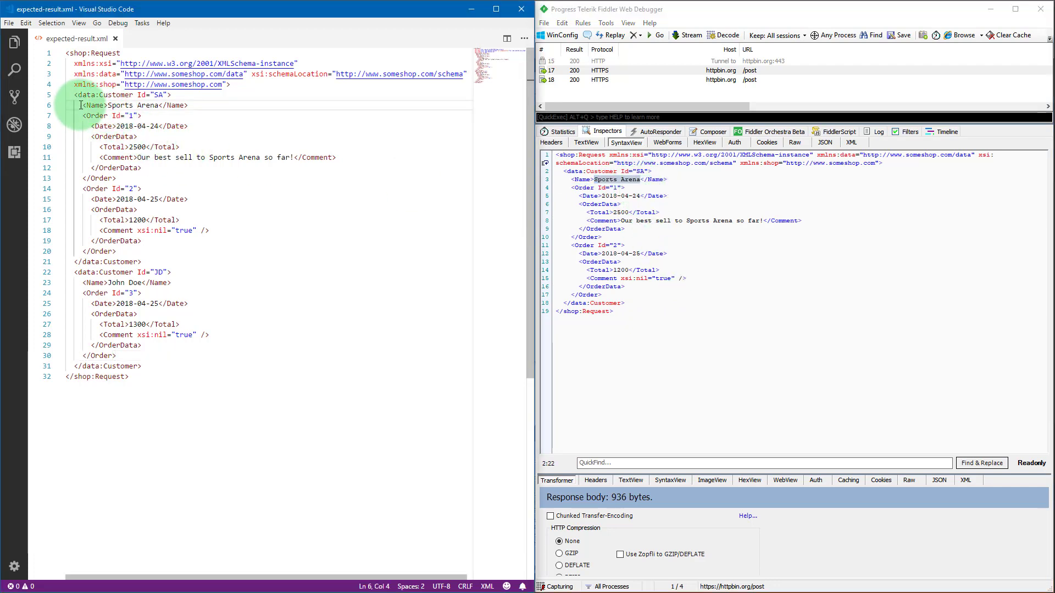
left_click_drag(80, 105, 225, 253)
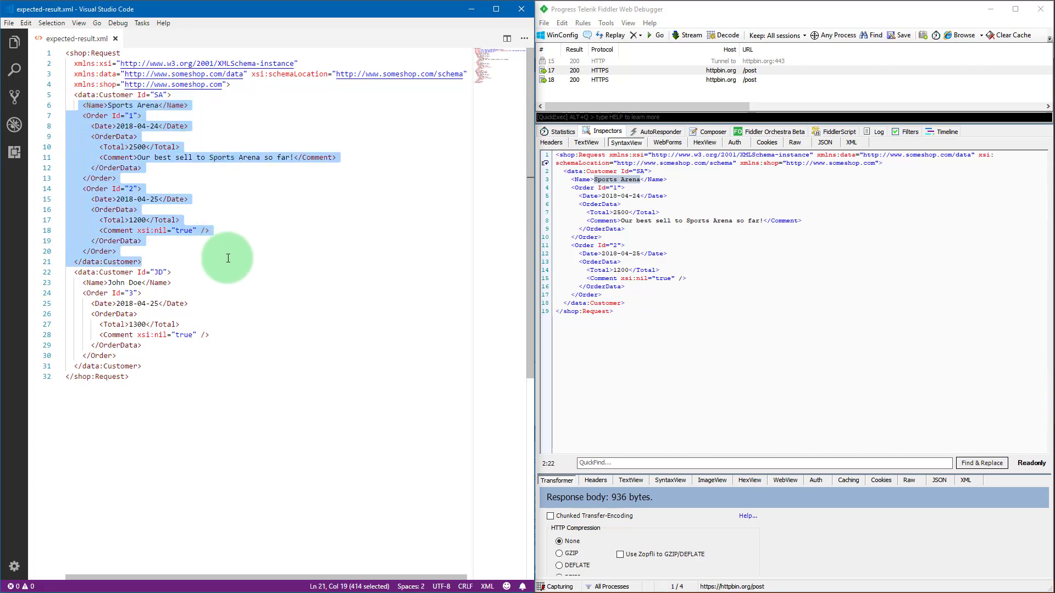
- Review the customer name and the orders with Id 1 and 2 in the first captured request's formatted XML
left_click(220, 273)
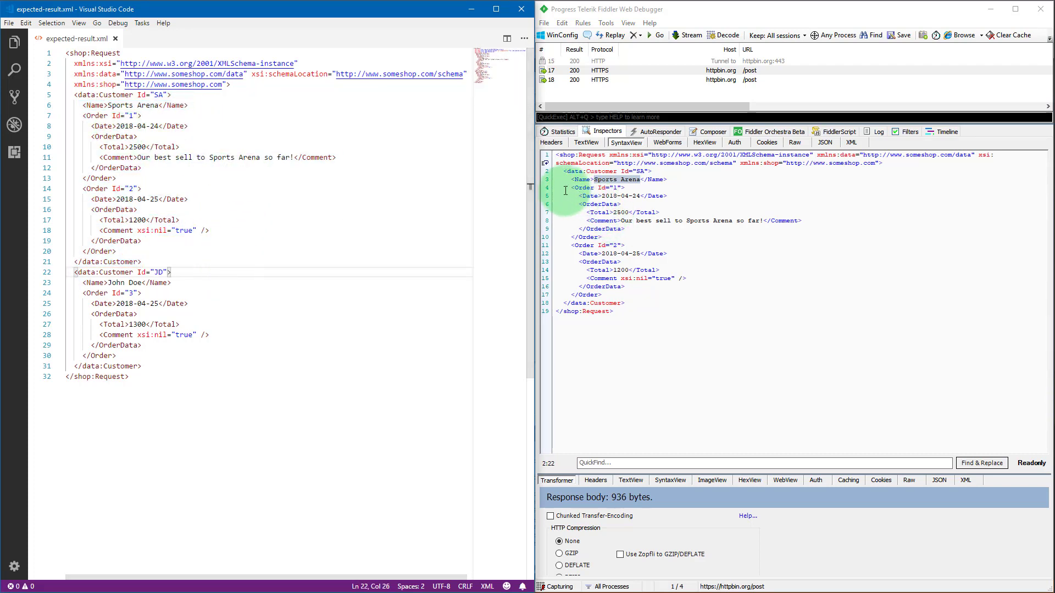
left_click_drag(570, 187, 632, 221)
left_click_drag(569, 245, 643, 280)
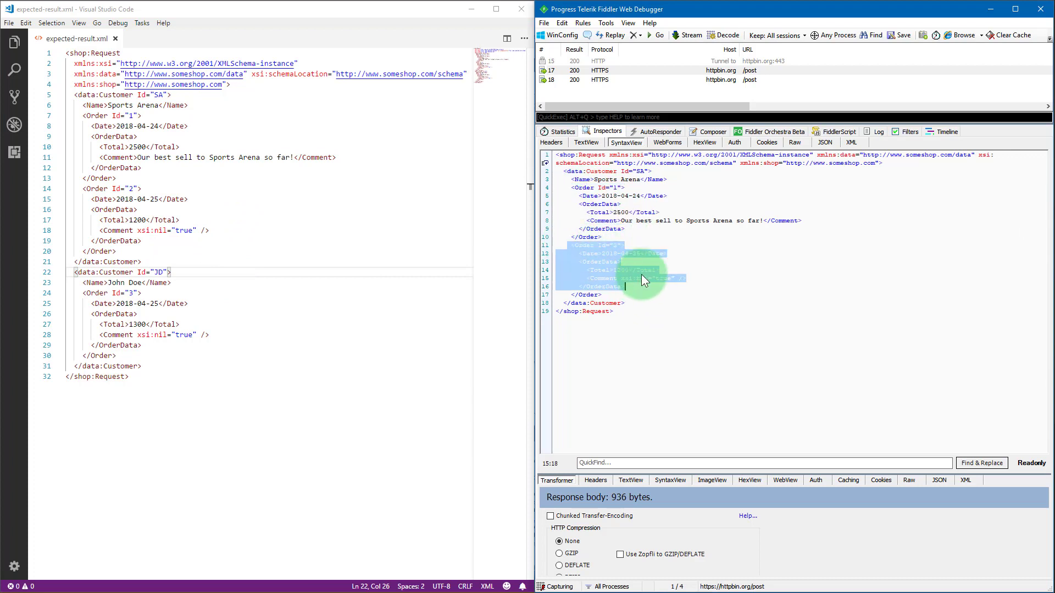
left_click_drag(594, 180, 641, 180)
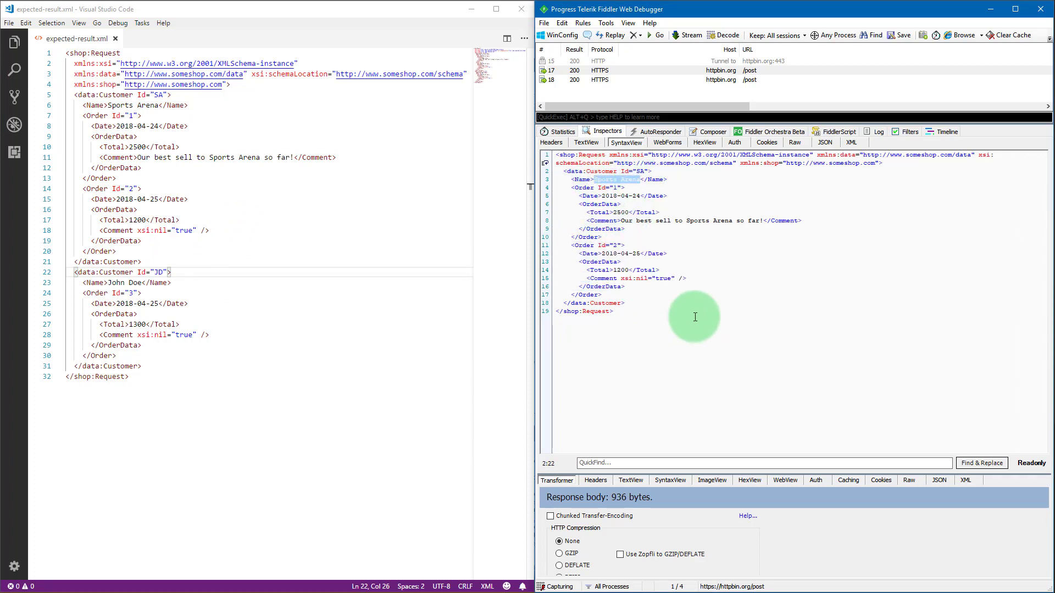
left_click(694, 317)
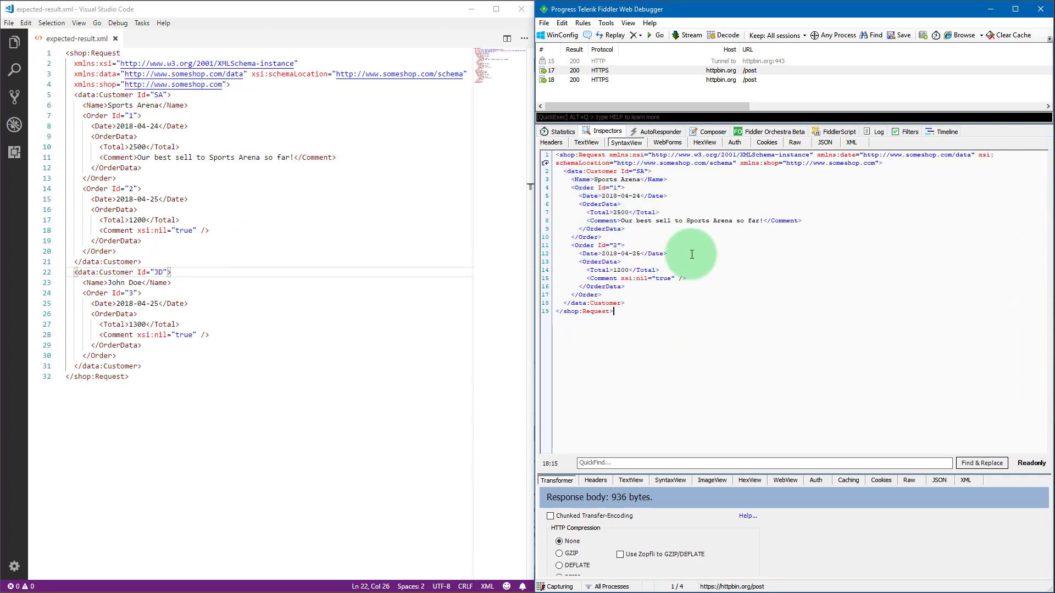
- Show the first request's body as an XML tree and compare customer "SA" and its order data with expected-result.xml
left_click(853, 142)
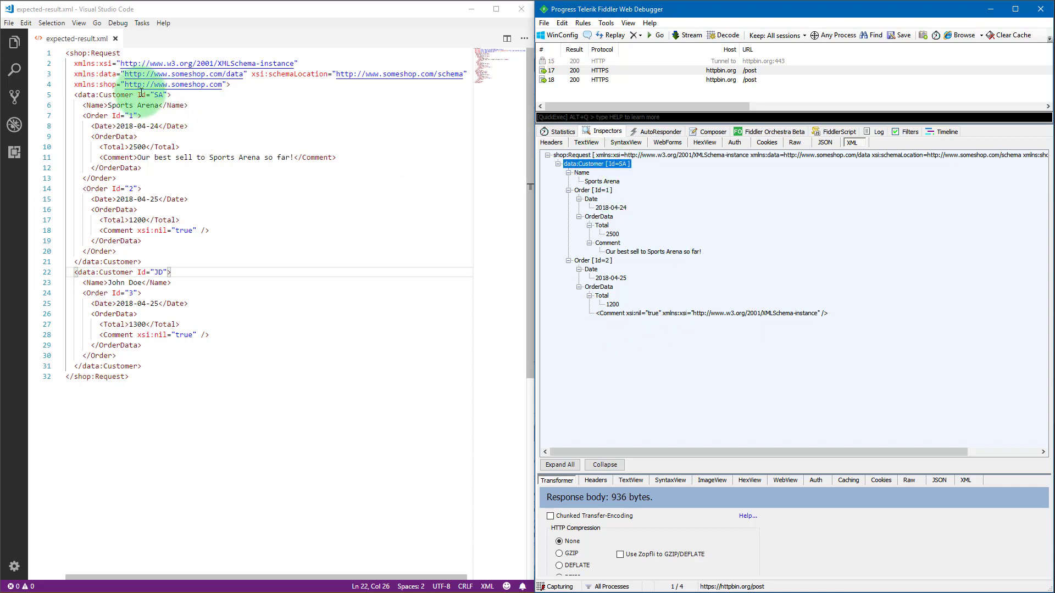
double_click(159, 95)
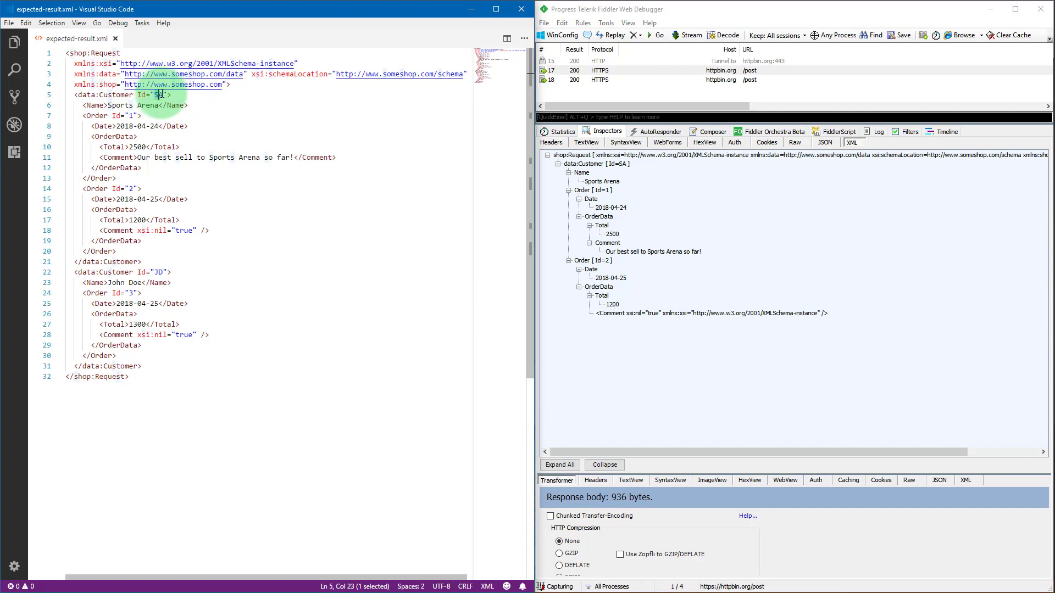
left_click(604, 184)
left_click(568, 190)
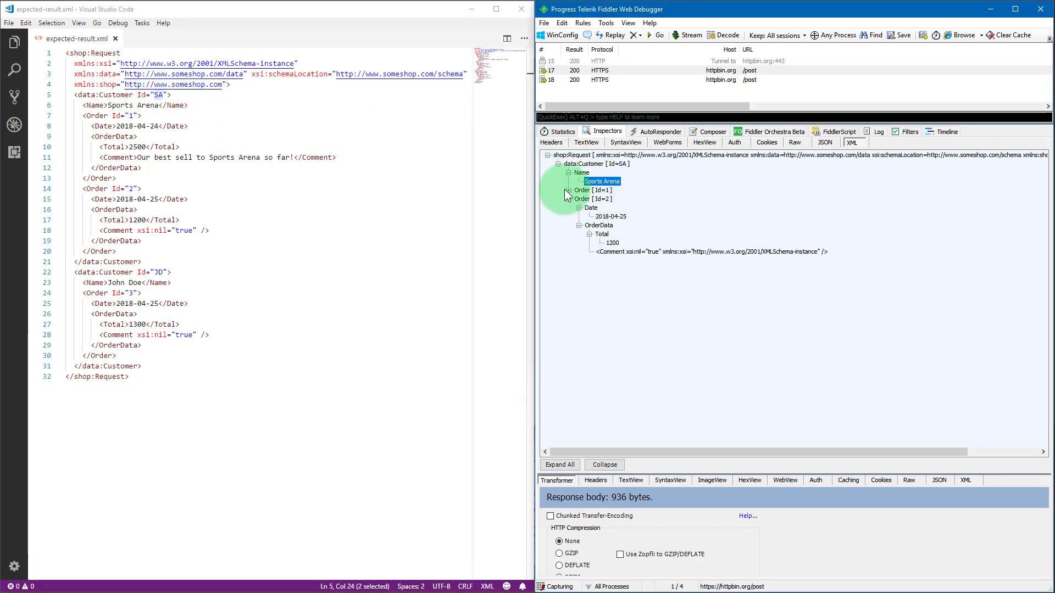
left_click(568, 199)
left_click(569, 191)
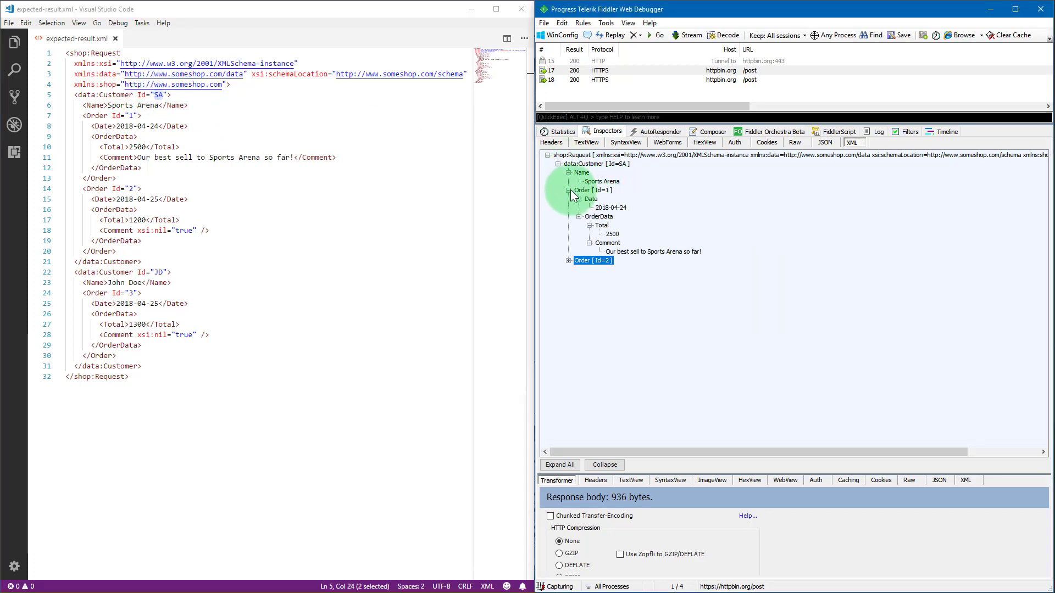
left_click(609, 208)
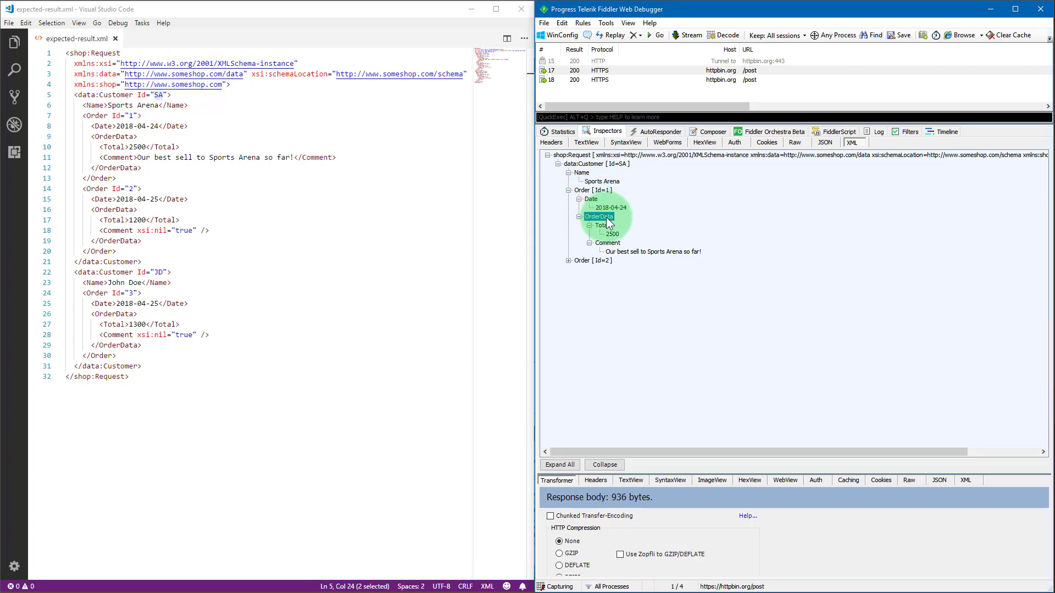
left_click(94, 139)
left_click_drag(94, 140, 142, 168)
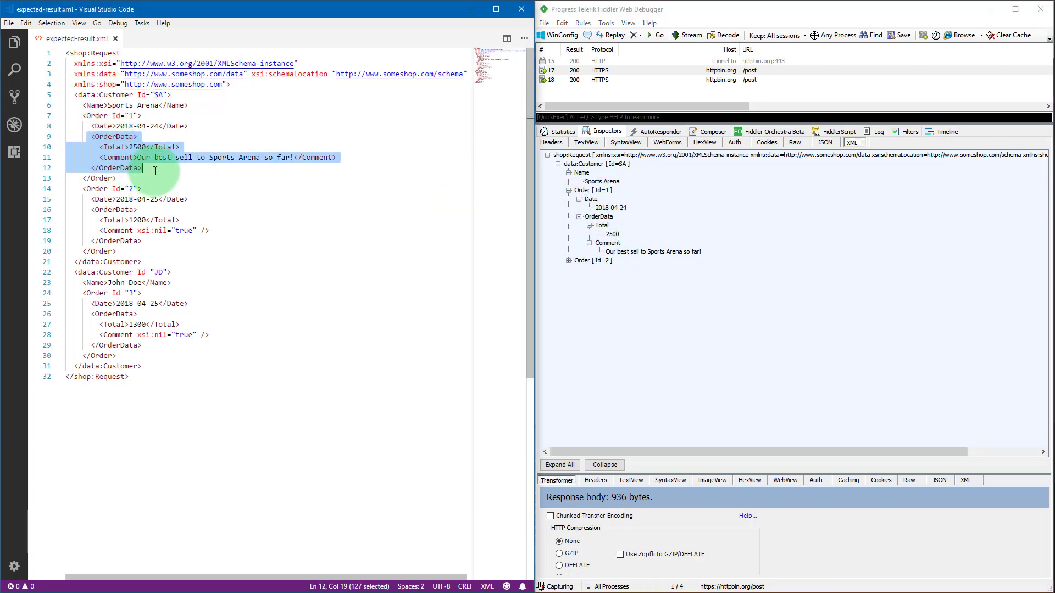
- Inspect the second captured httpbin.org /post request's XML tree and compare it with the customer "JD" block in expected-result.xml
left_click(708, 79)
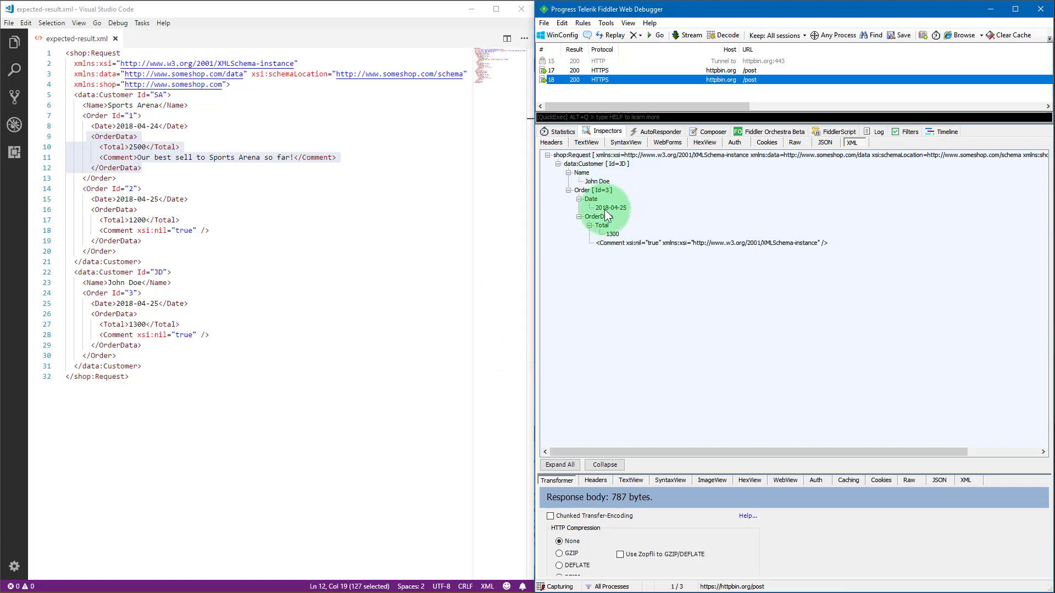
left_click(594, 190)
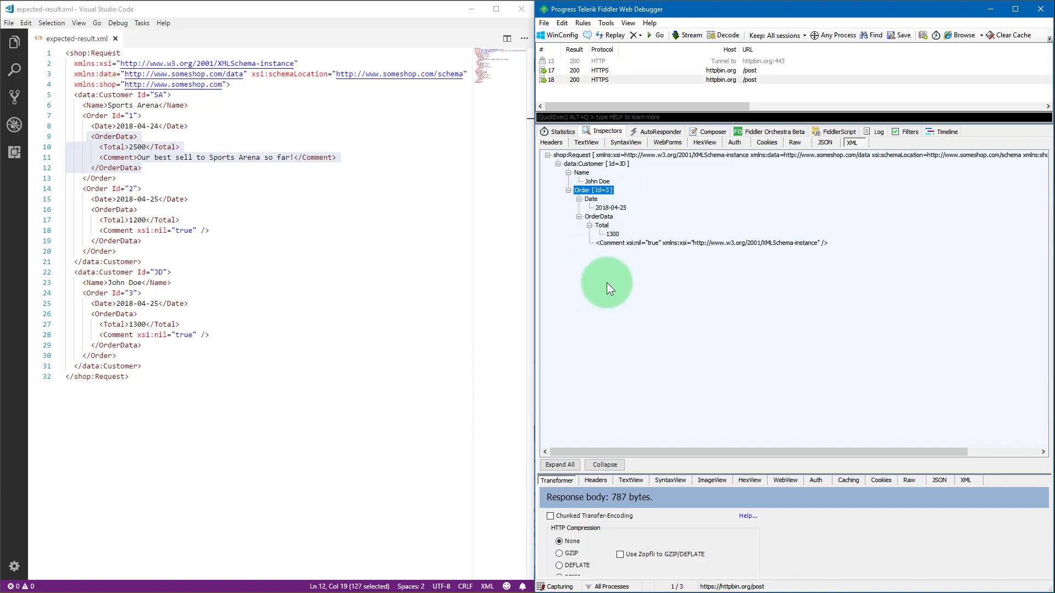
left_click(598, 181)
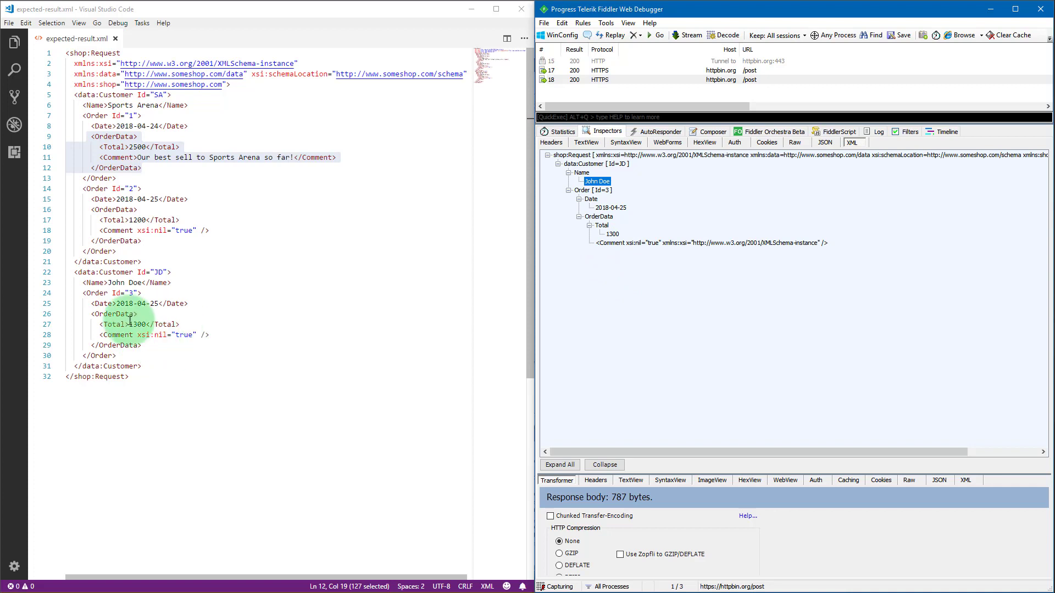
left_click_drag(70, 273, 172, 365)
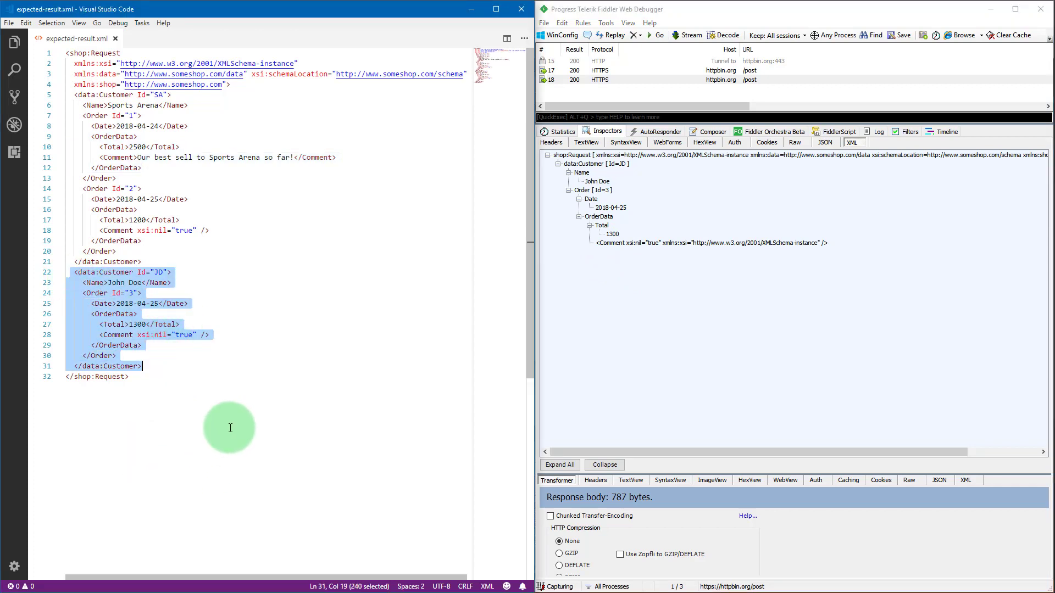